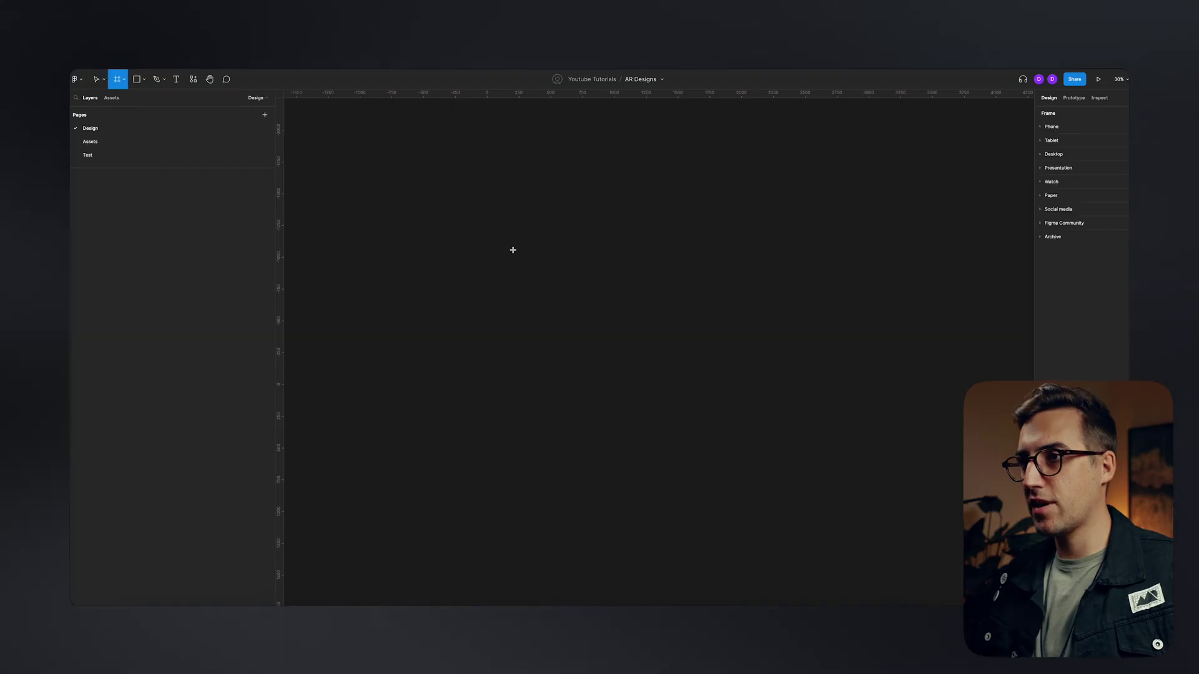
- Draw a new frame and size it to 2560 × 1440
drag(463, 200, 907, 446)
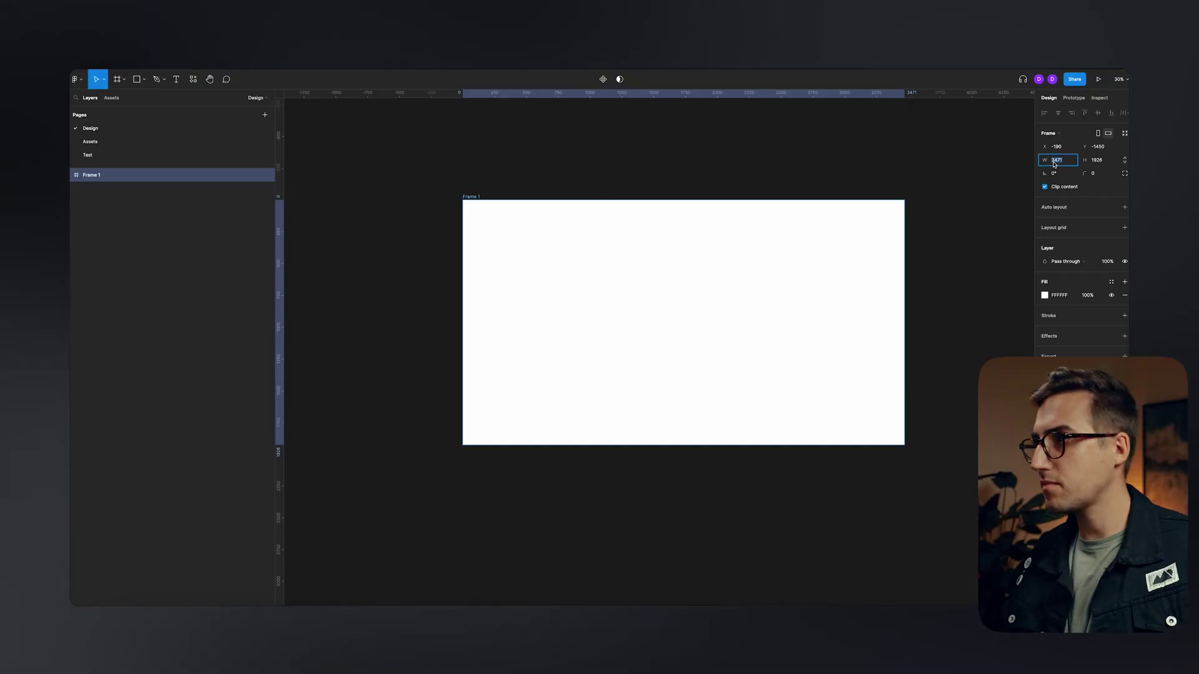
click(1043, 163)
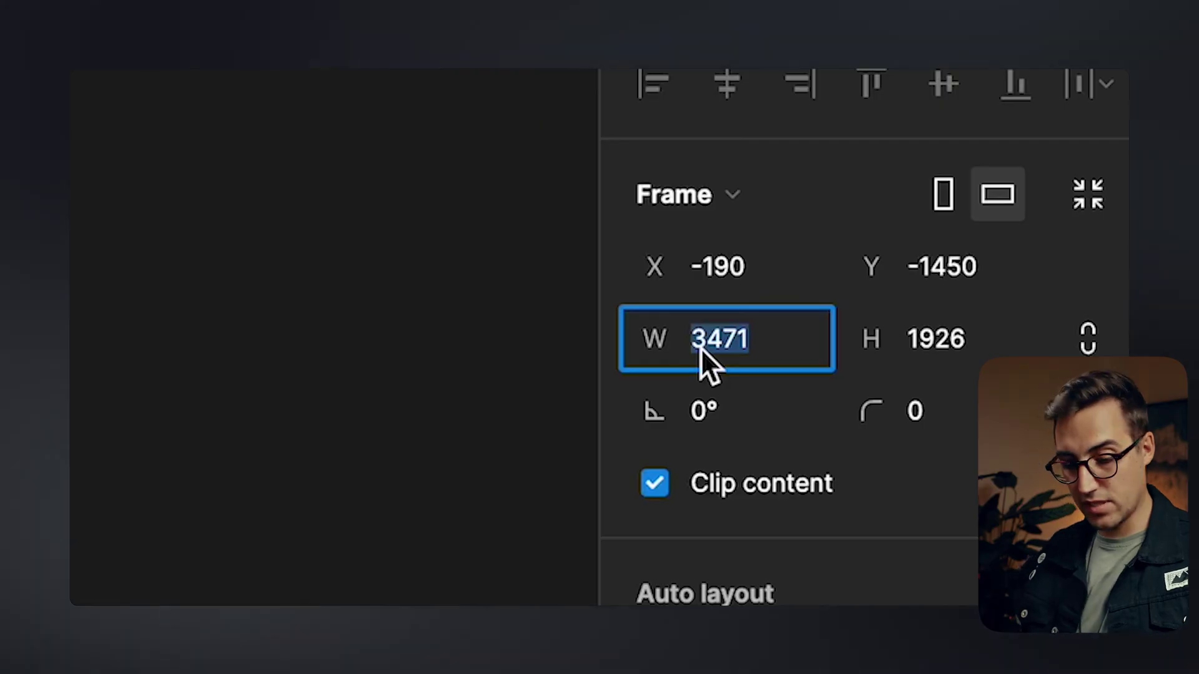
text(2560)
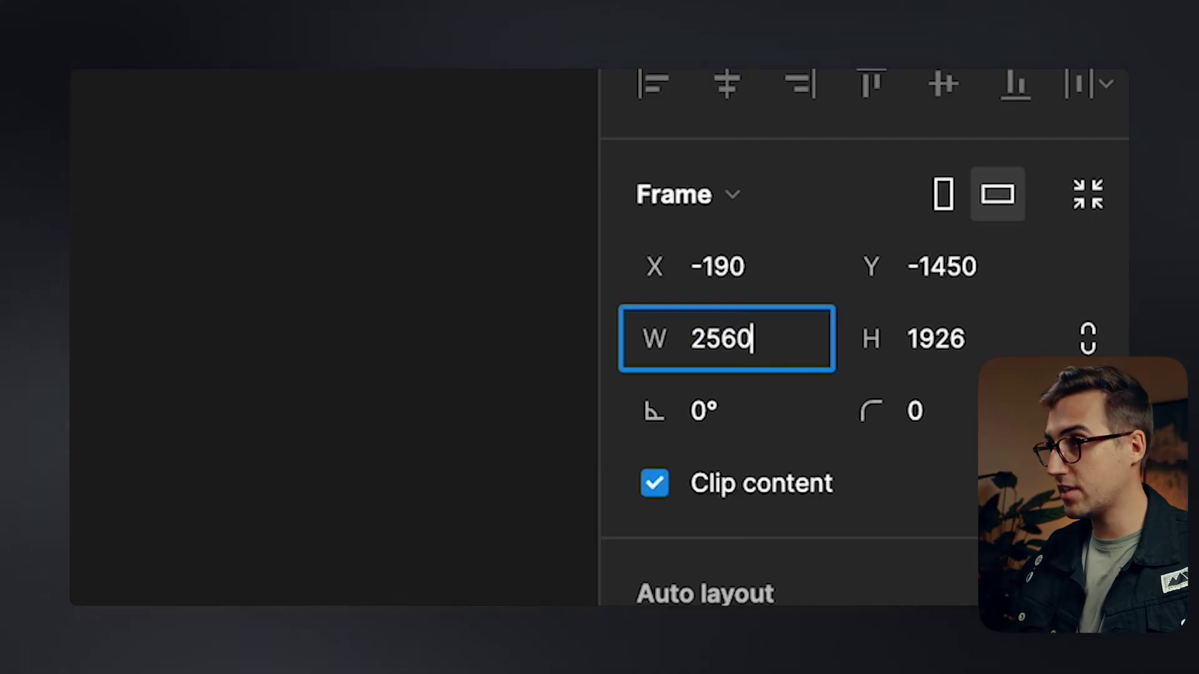
key(Tab)
text(1)
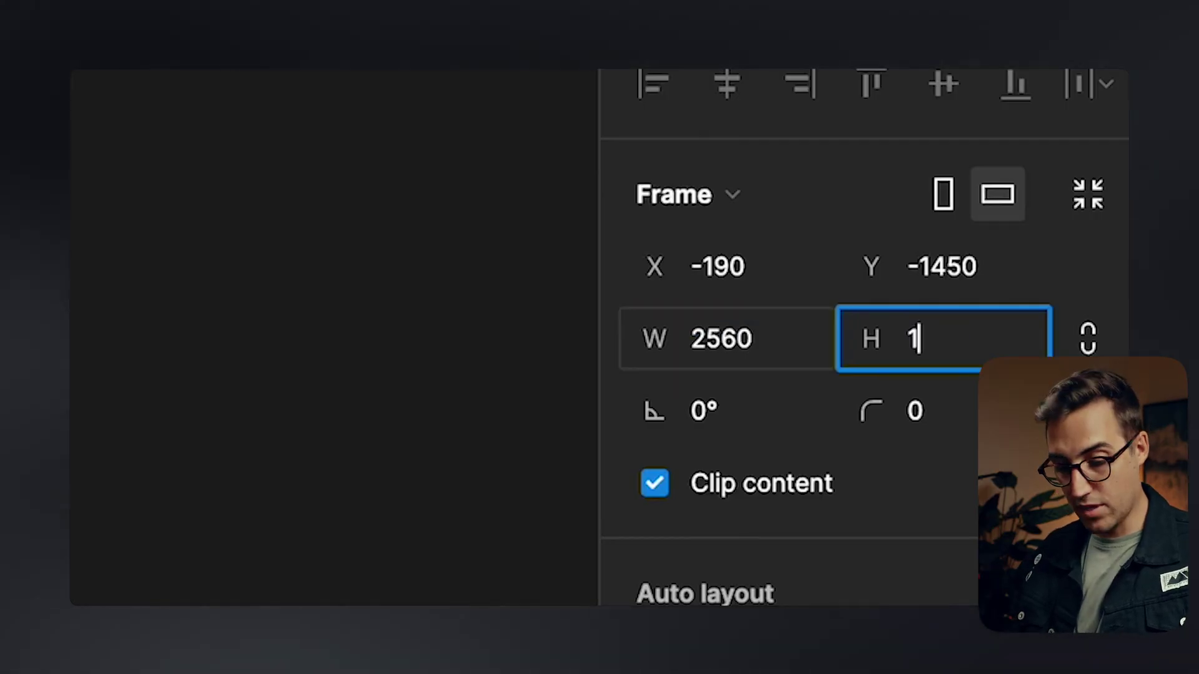
text(440)
key(Return)
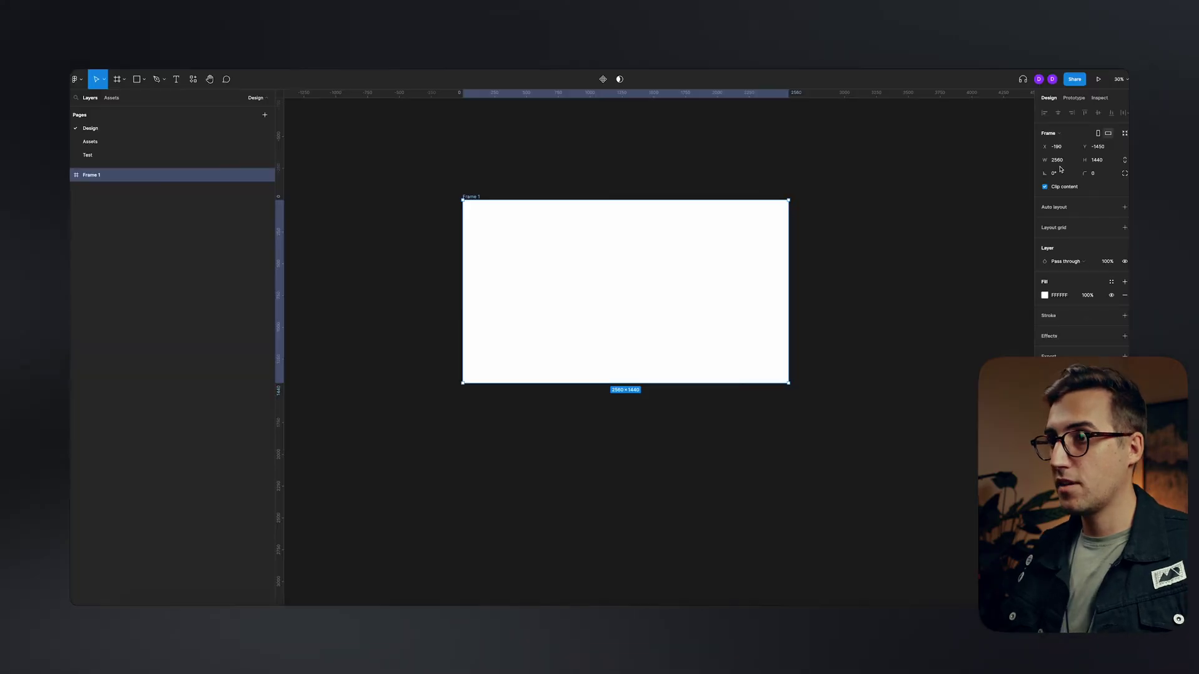
- Switch Frame 1's fill from solid white to the Home.jpg image from the Environment folder
click(1045, 295)
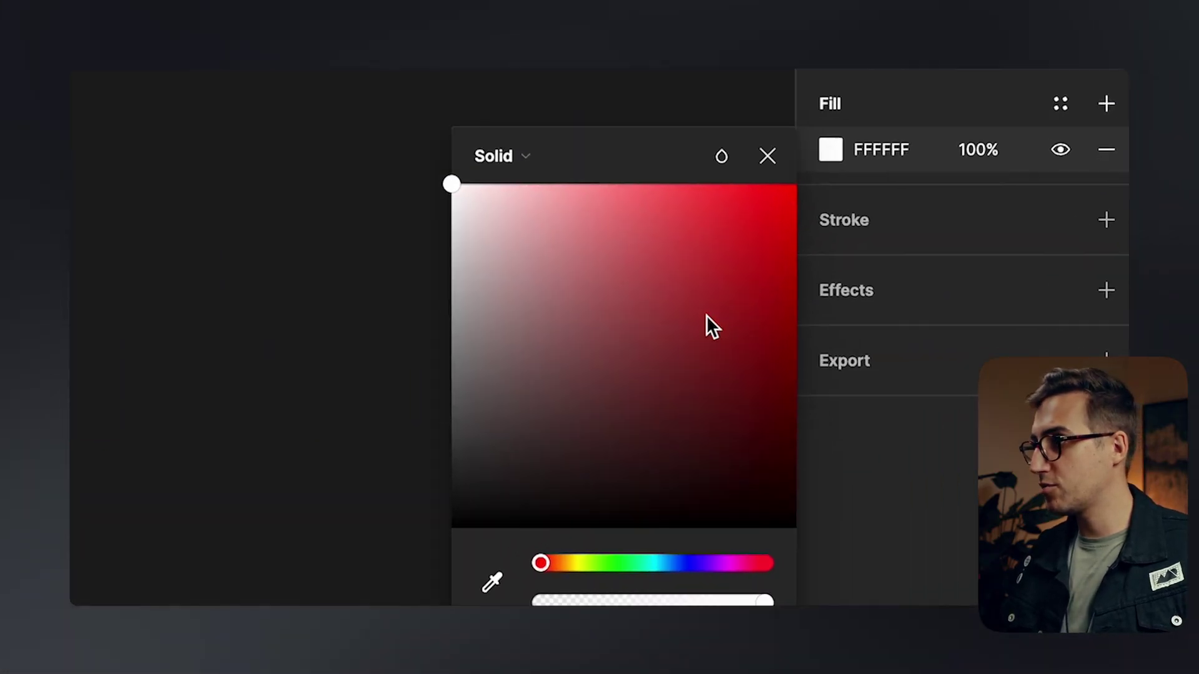
click(508, 153)
click(531, 325)
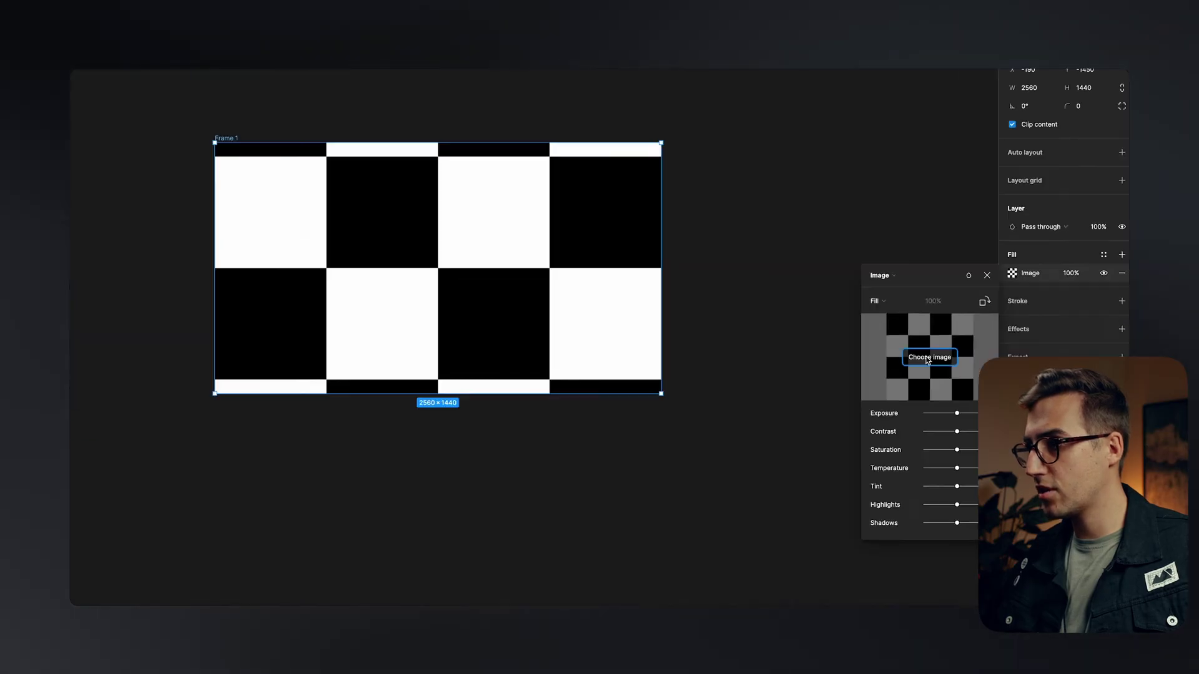
click(601, 361)
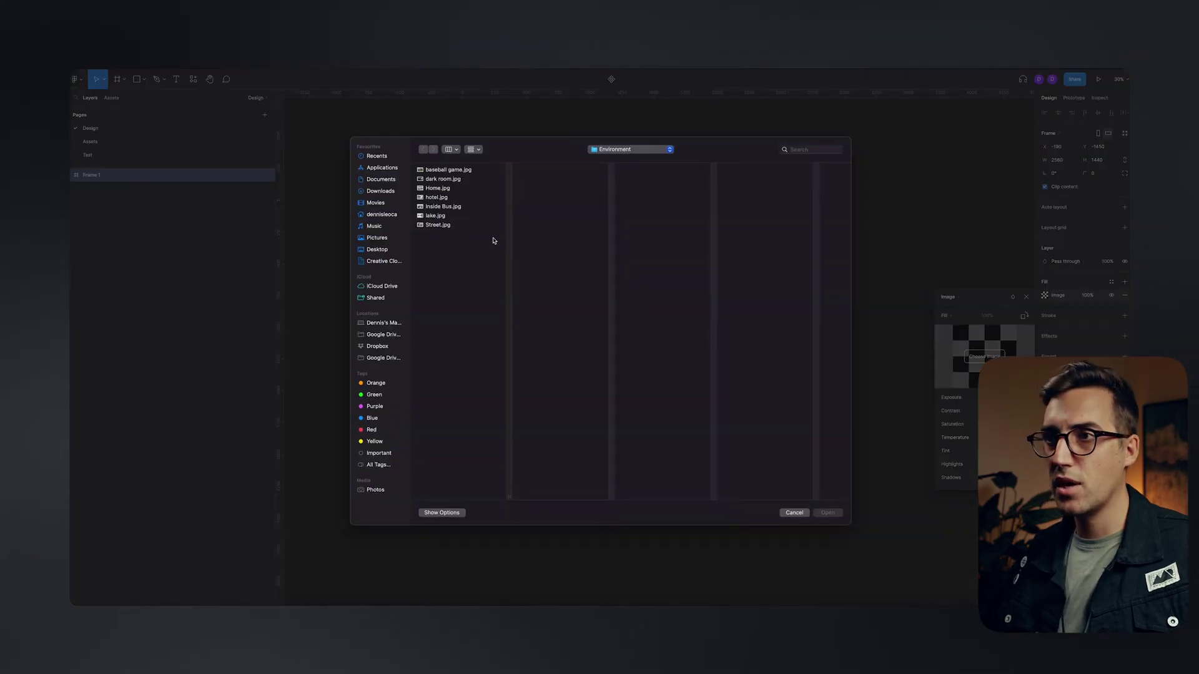
click(440, 188)
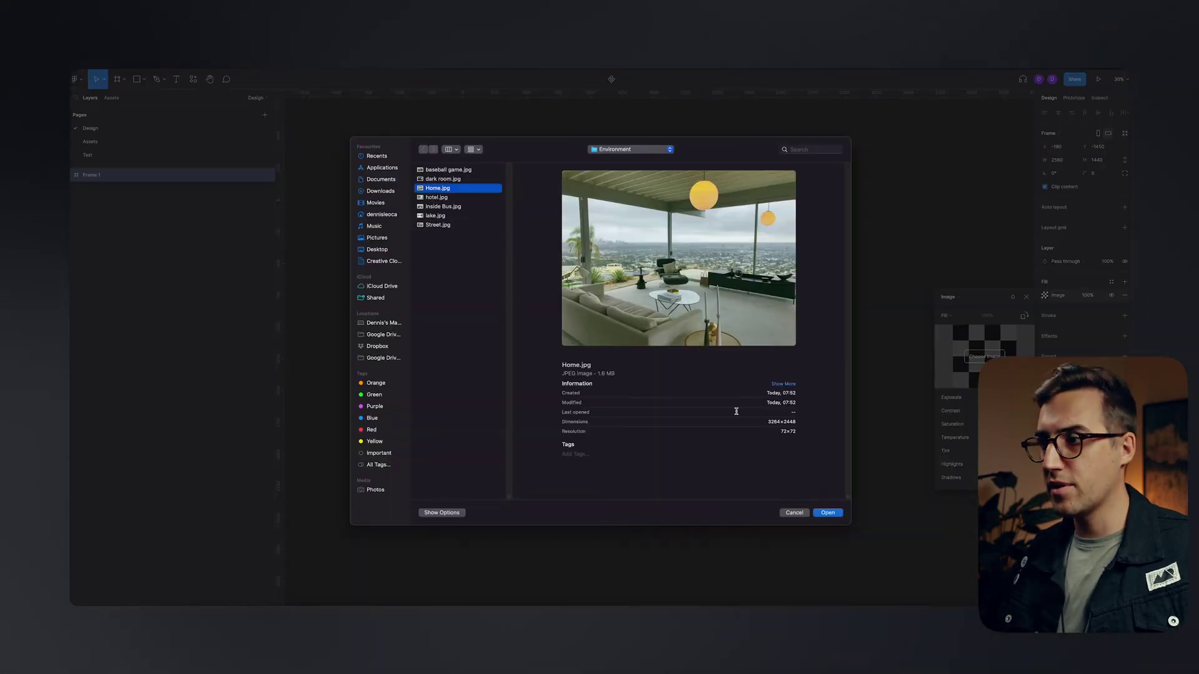
click(836, 513)
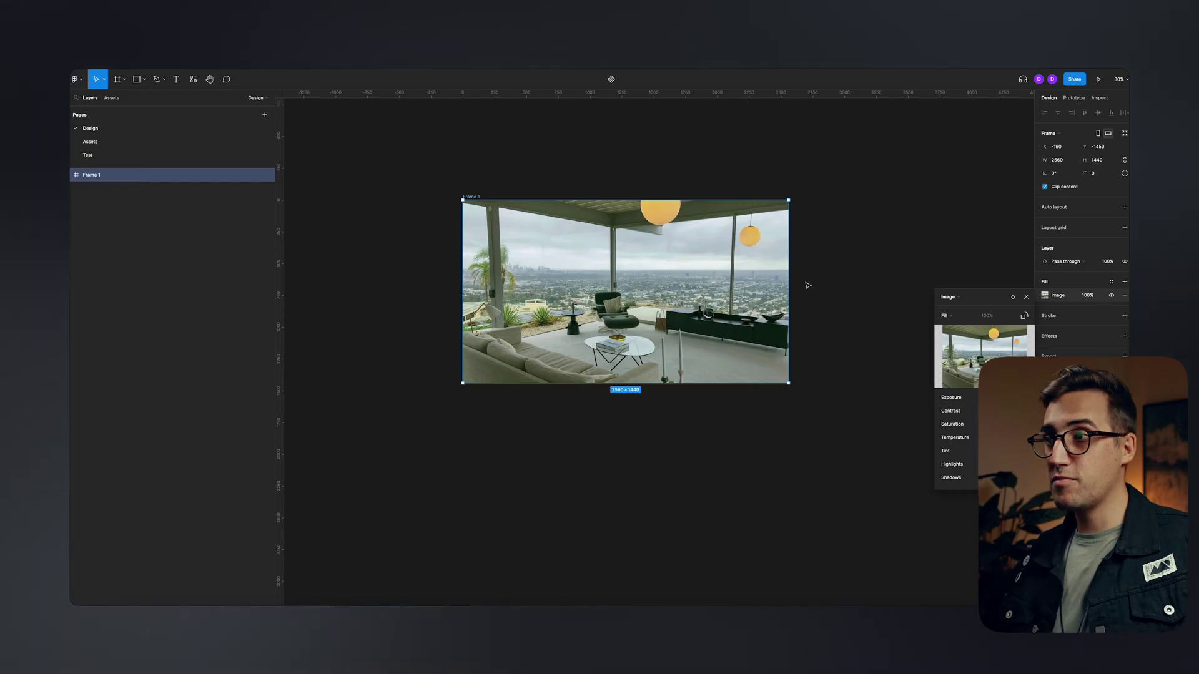
scroll(760, 256, up, 2)
scroll(518, 169, left, 3)
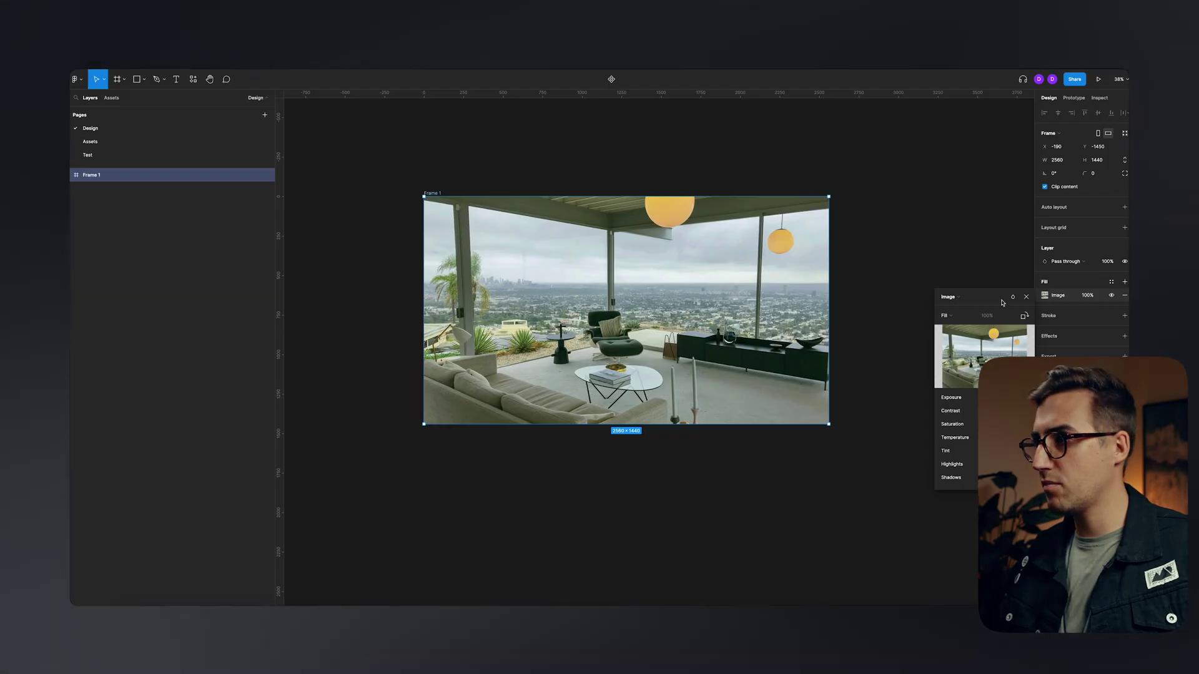
- Hide the interface and rename Frame 1 to 'Field of View'
click(1026, 297)
key(ctrl+backslash)
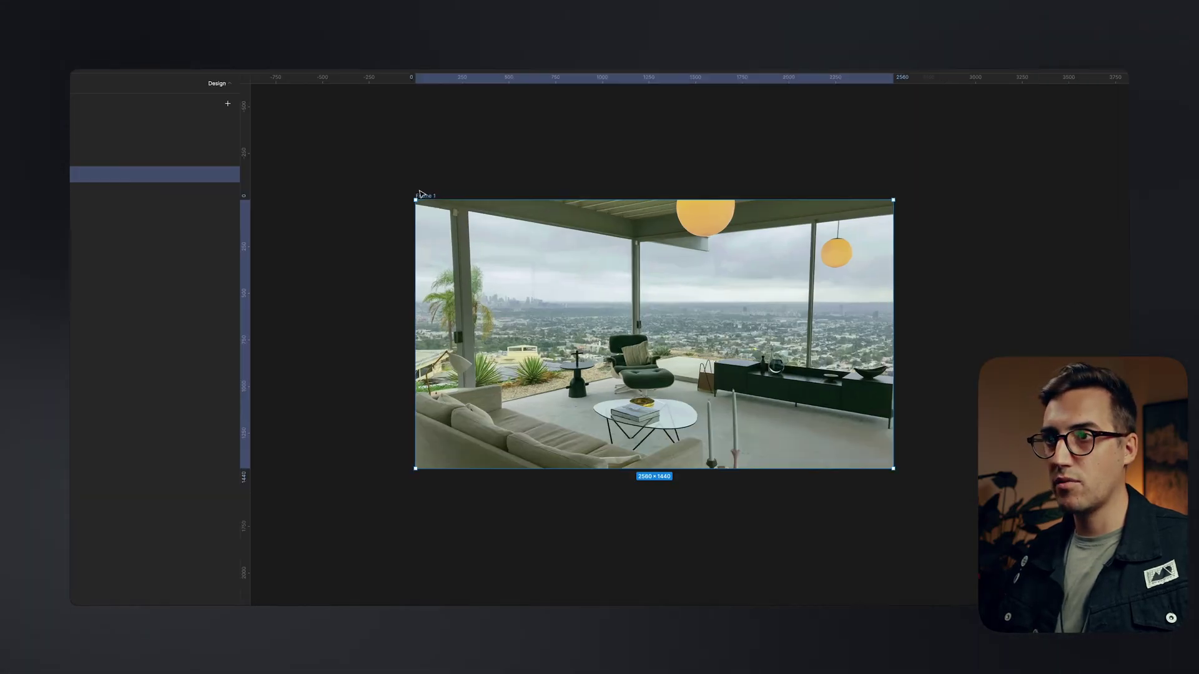
scroll(438, 206, up, 10)
double_click(261, 248)
text(Field )
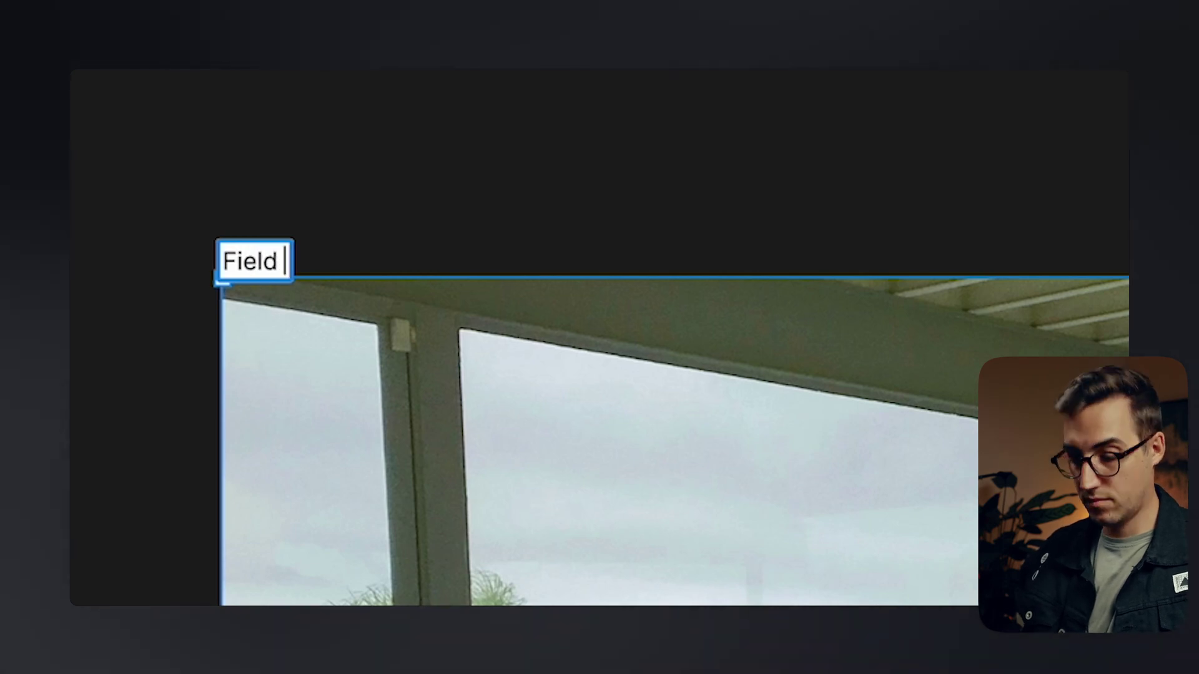
text(of View)
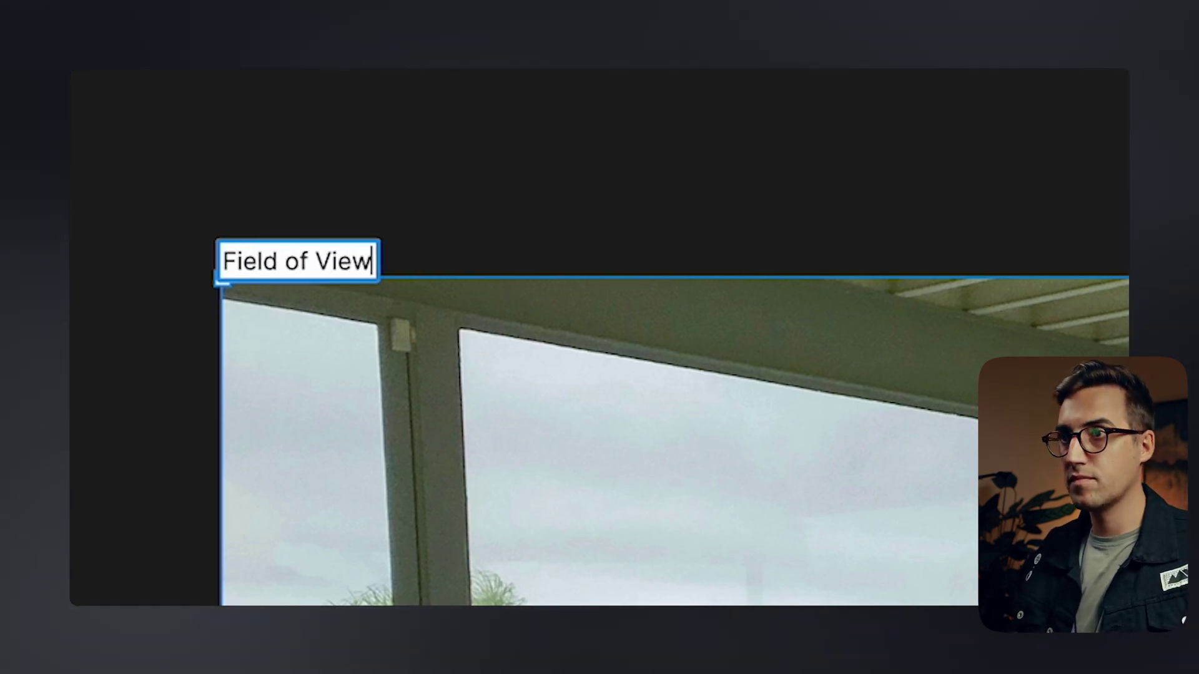
key(Return)
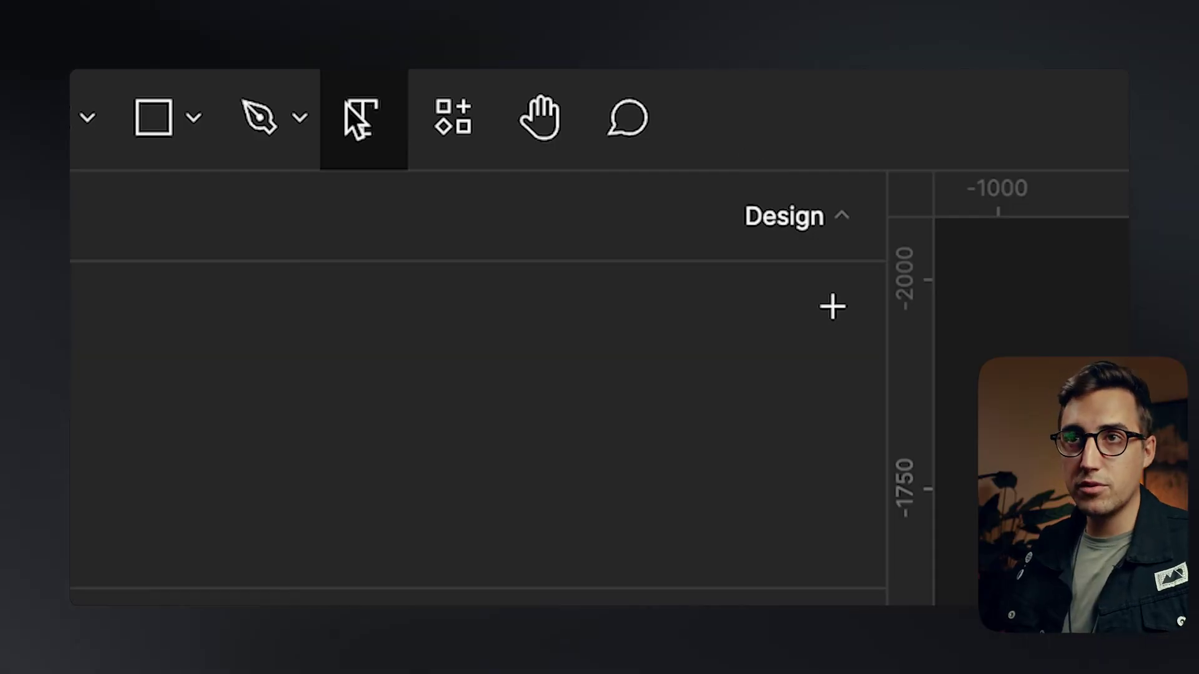
- Add a COLLECTOR text above the frame in Manrope ExtraBold, size 32
drag(420, 139, 535, 162)
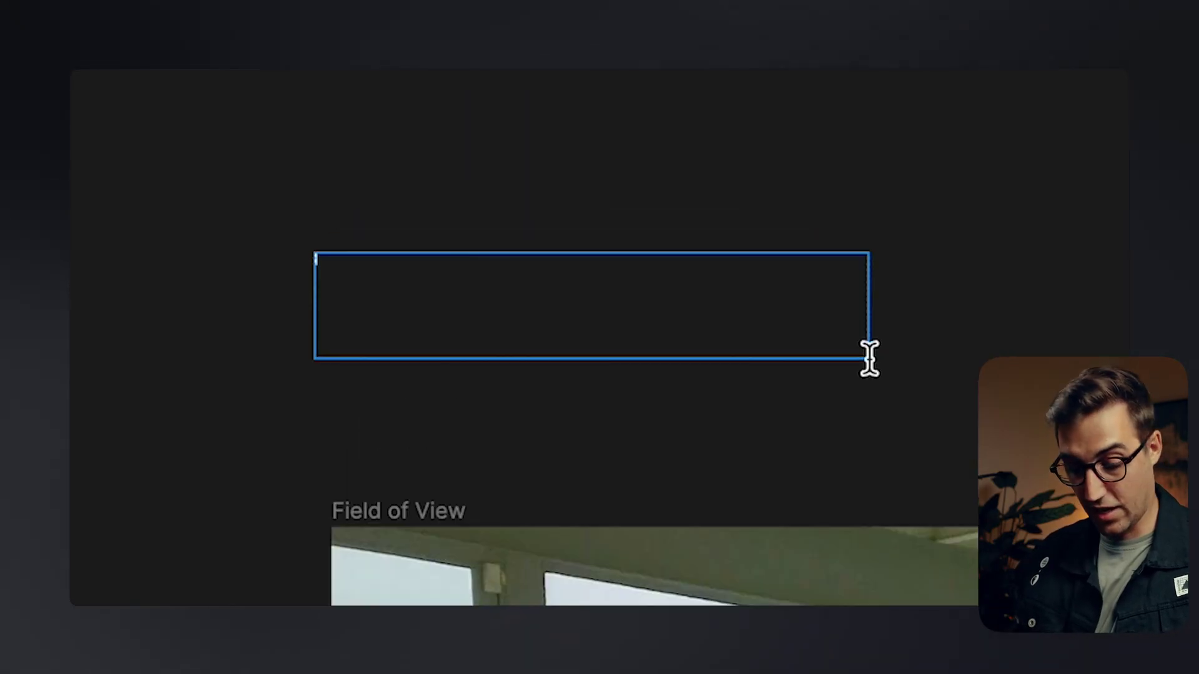
text(cou)
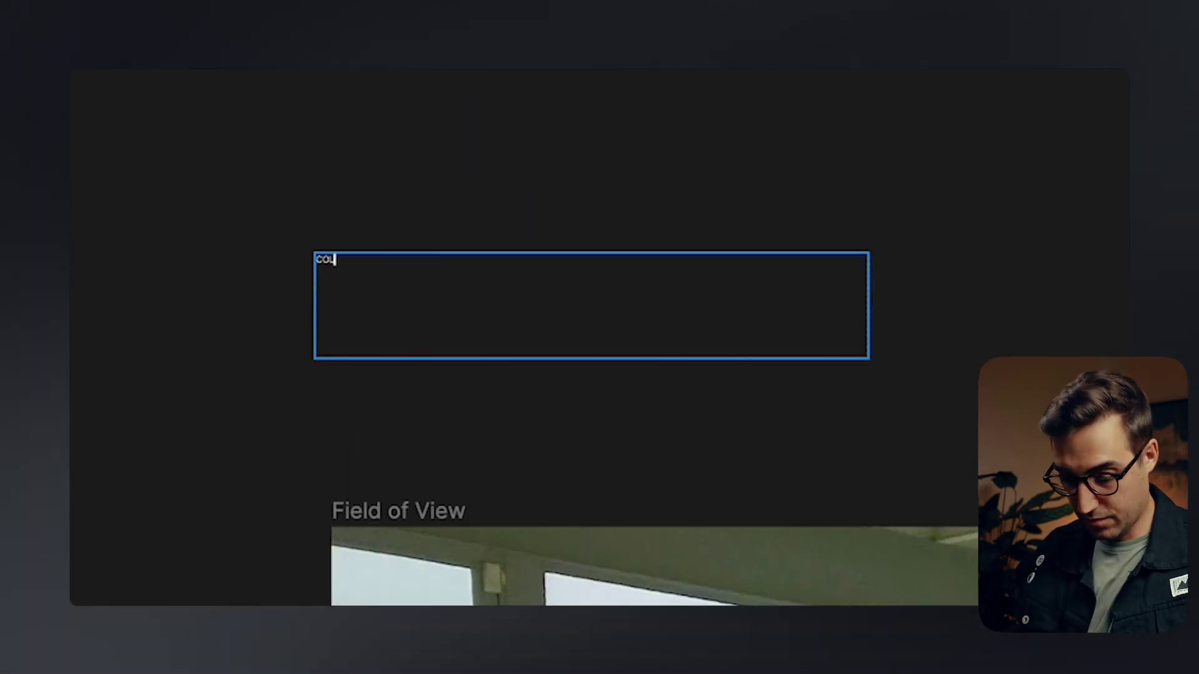
text(lector)
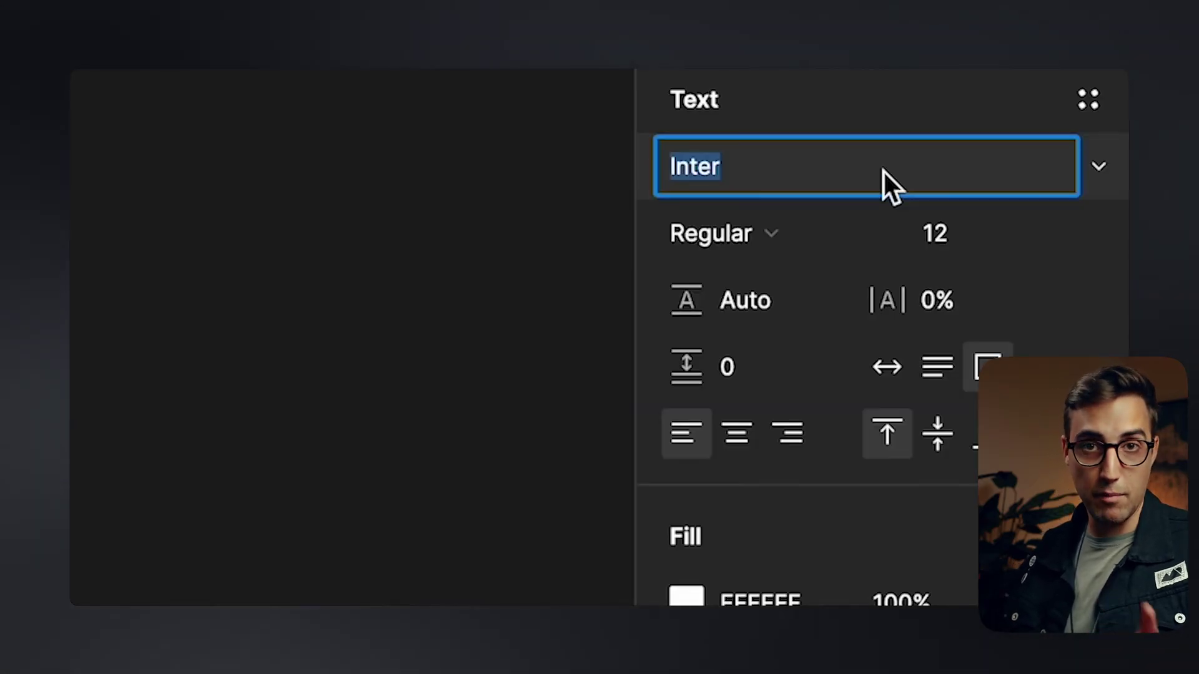
text(Man)
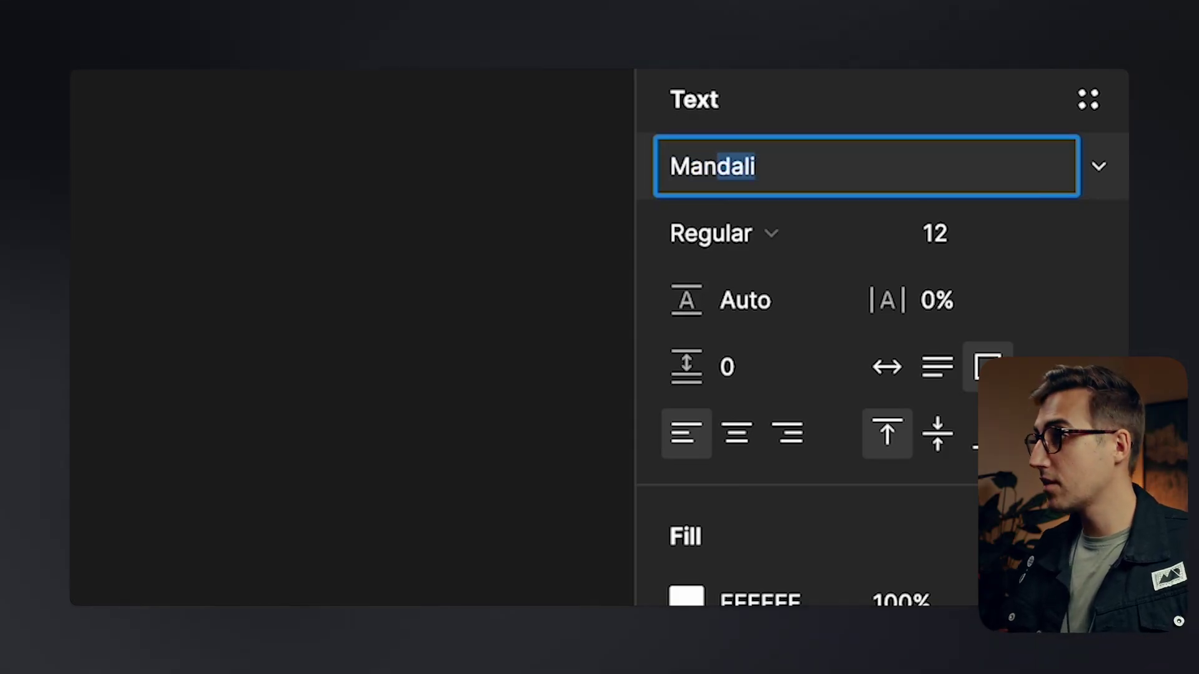
text(rop)
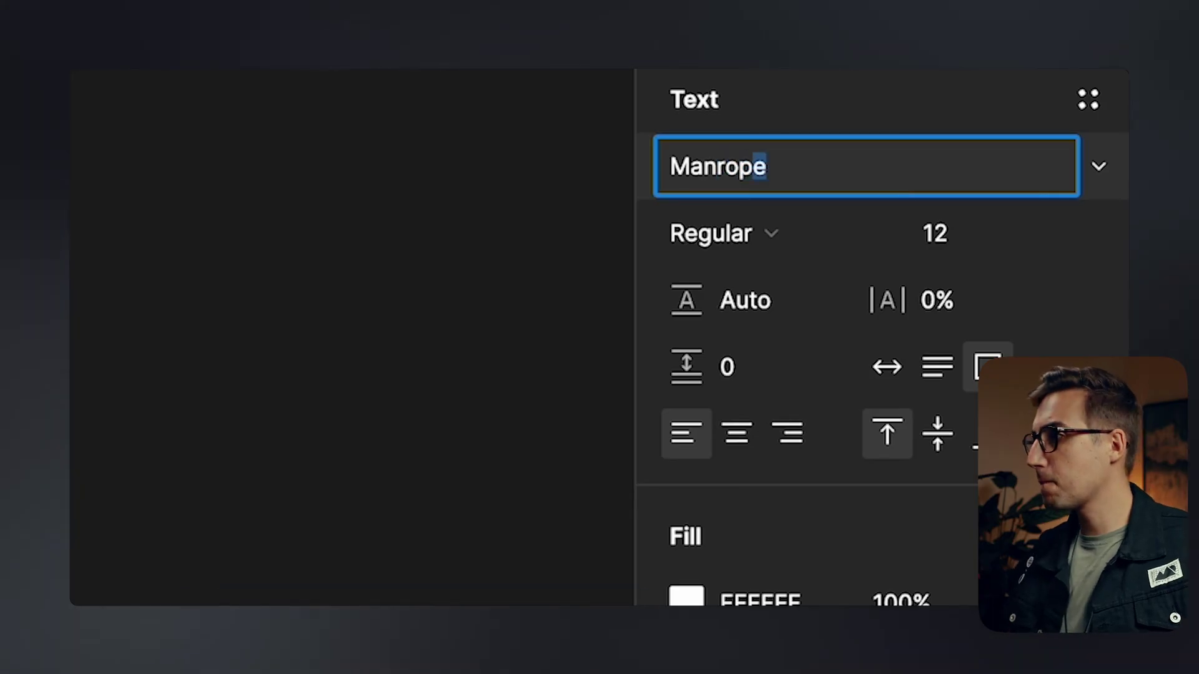
key(Return)
click(970, 235)
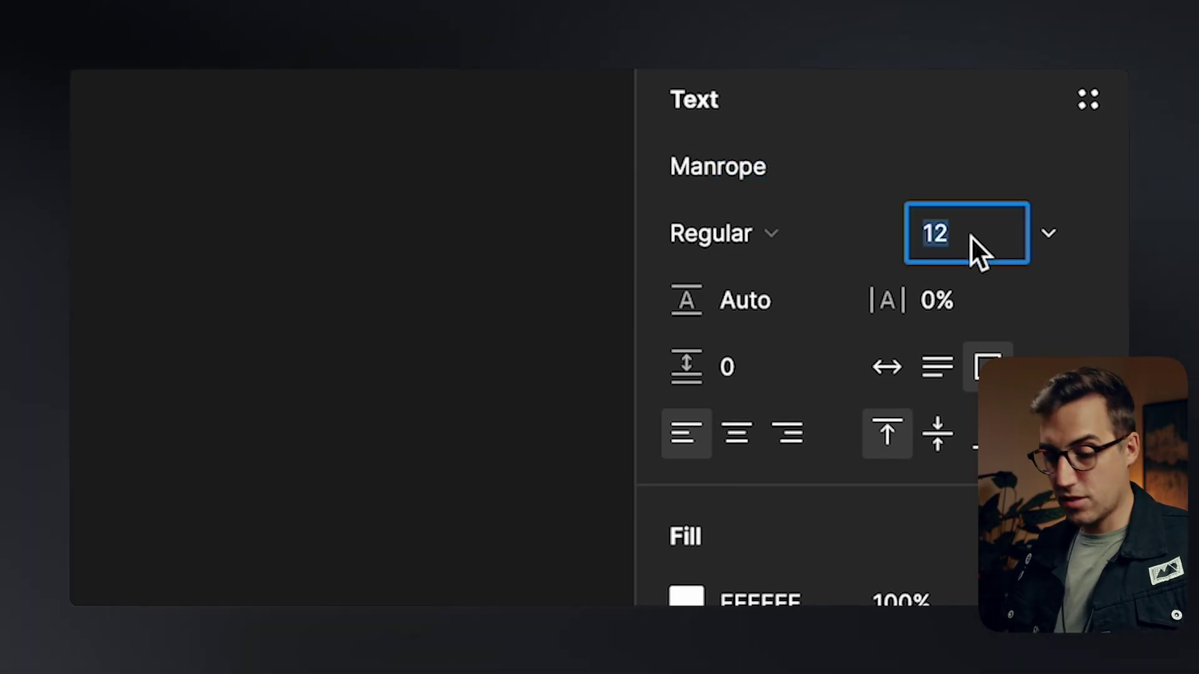
text(32)
key(Return)
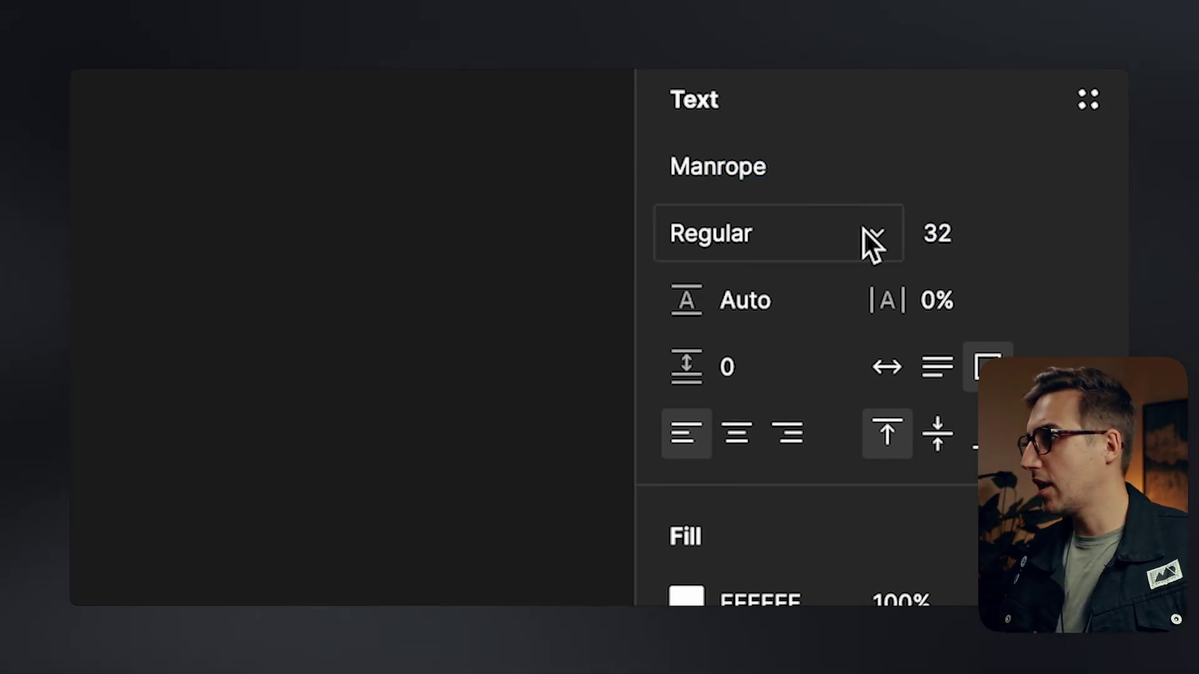
click(865, 231)
click(837, 413)
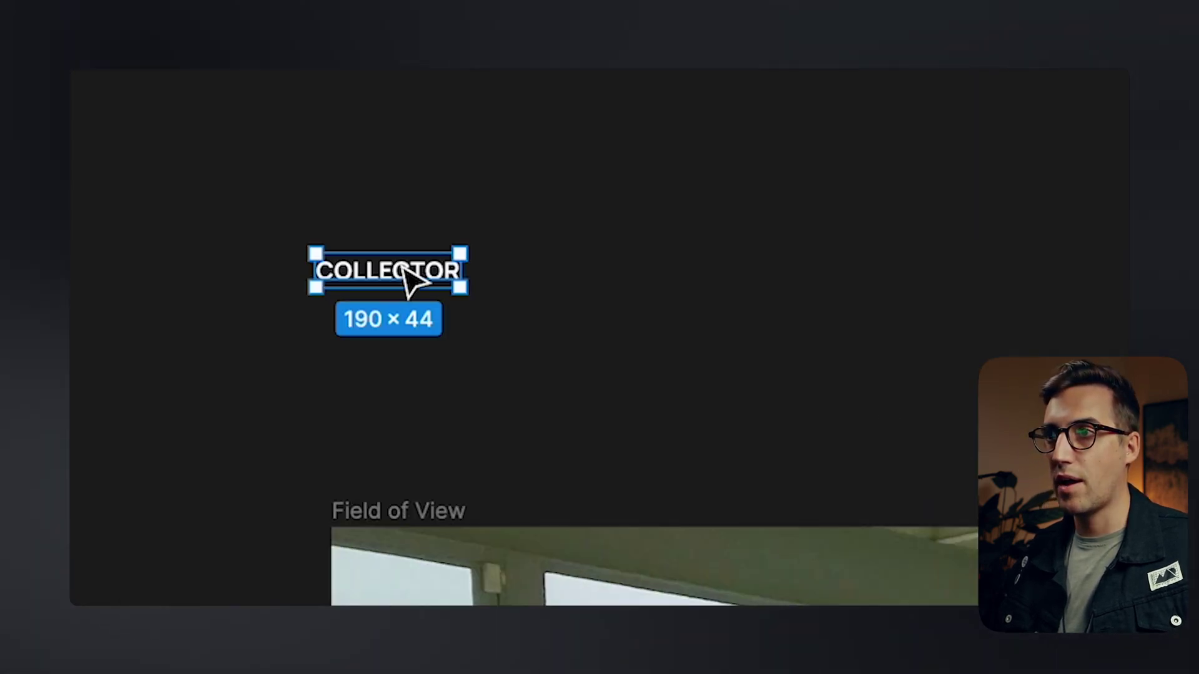
- Undo moving COLLECTOR into the frame, then place a copy of it to the right
drag(404, 268, 395, 491)
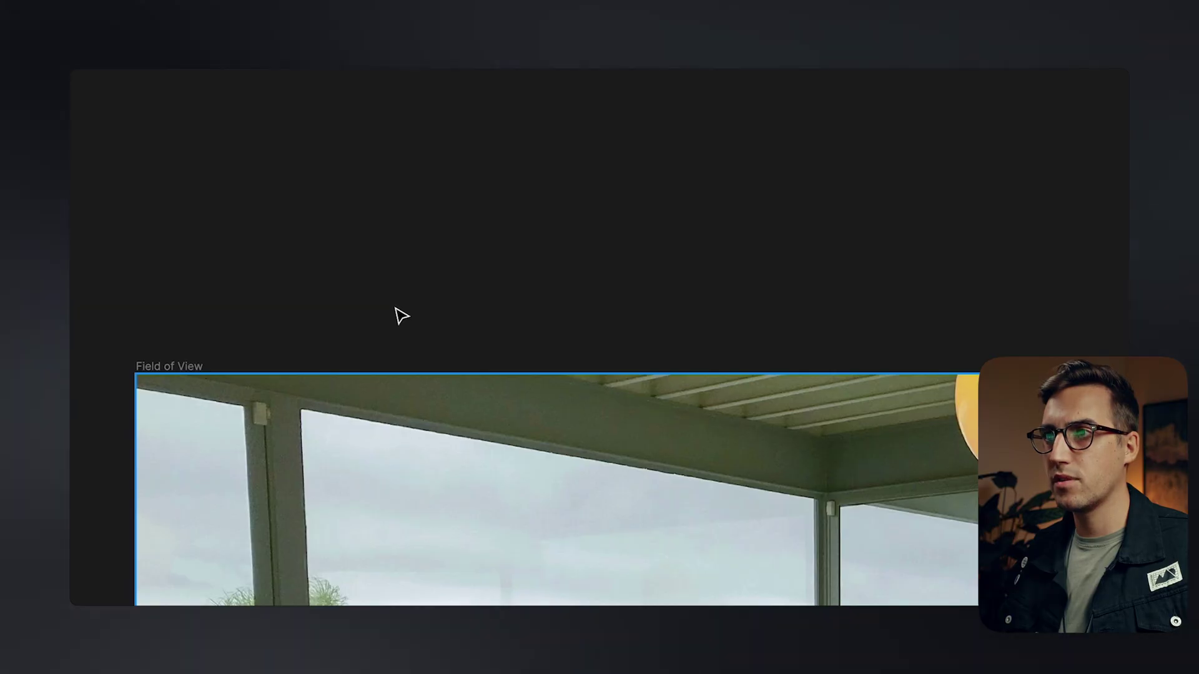
key(ctrl+z)
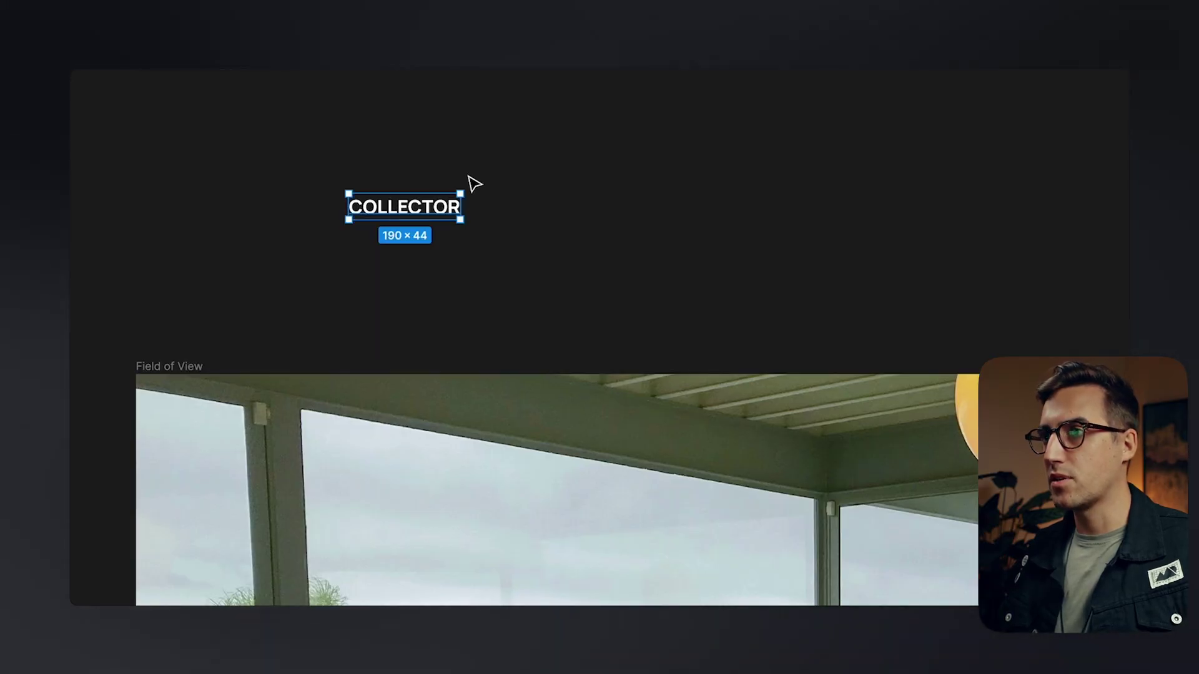
alt+drag(421, 220, 732, 214)
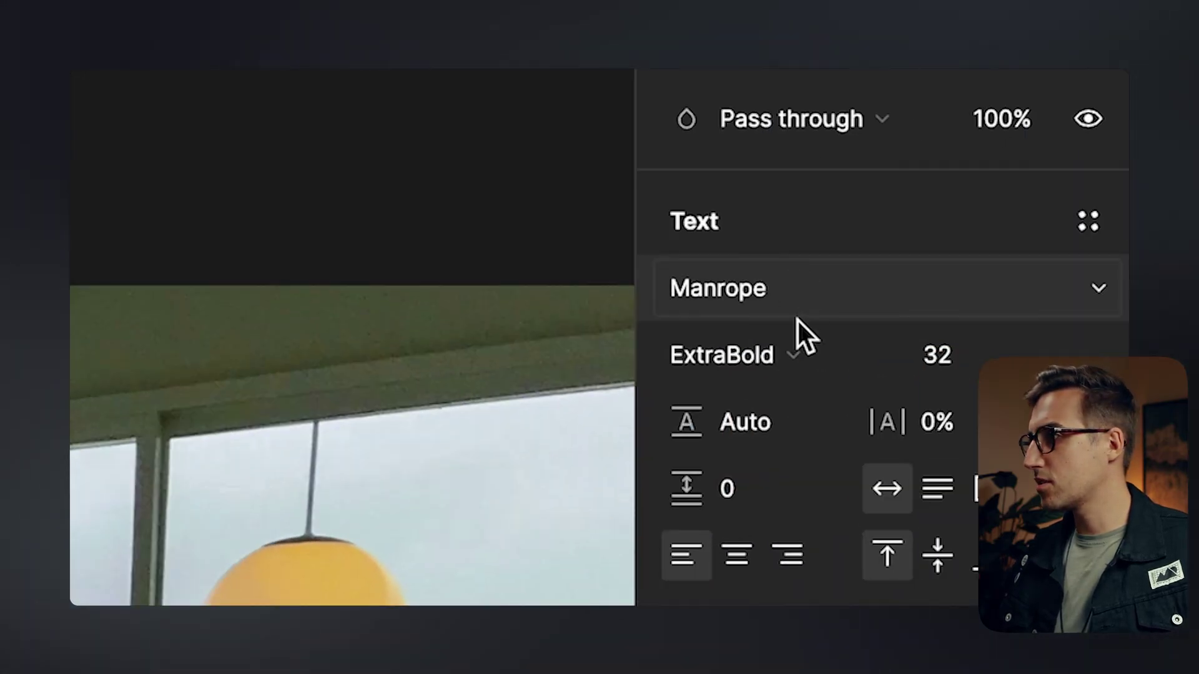
- Make the COLLECTOR copy Regular, size 24, and retype it as Marketplace
click(799, 348)
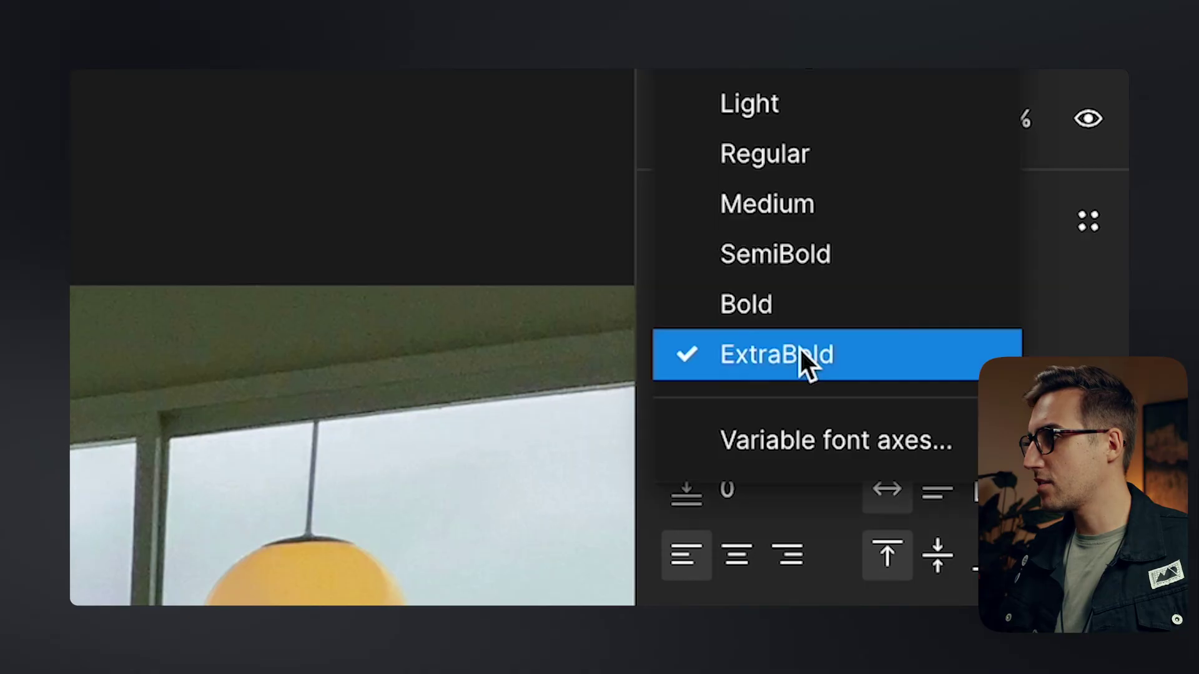
click(831, 156)
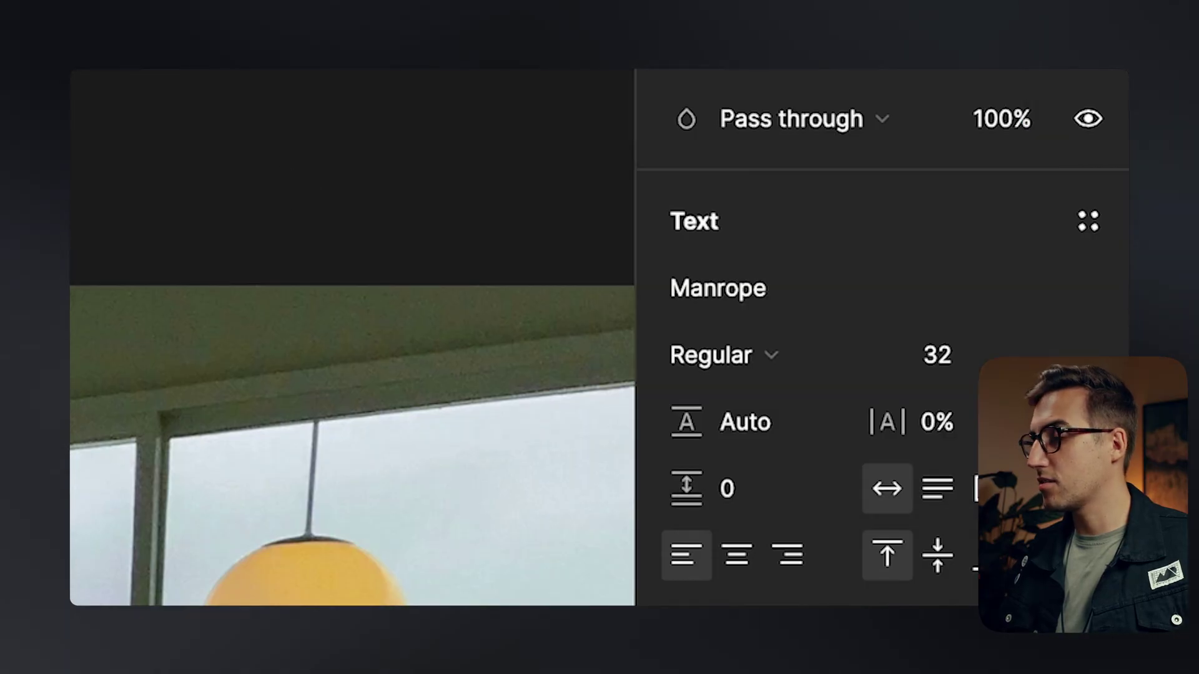
click(972, 359)
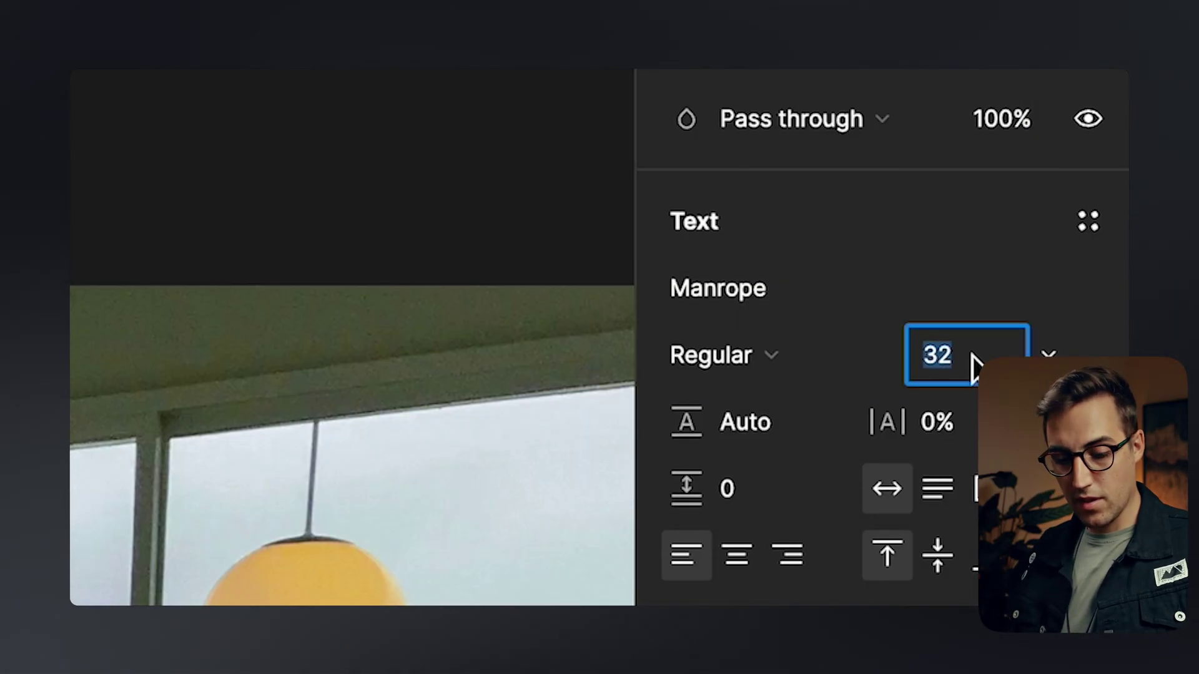
text(24)
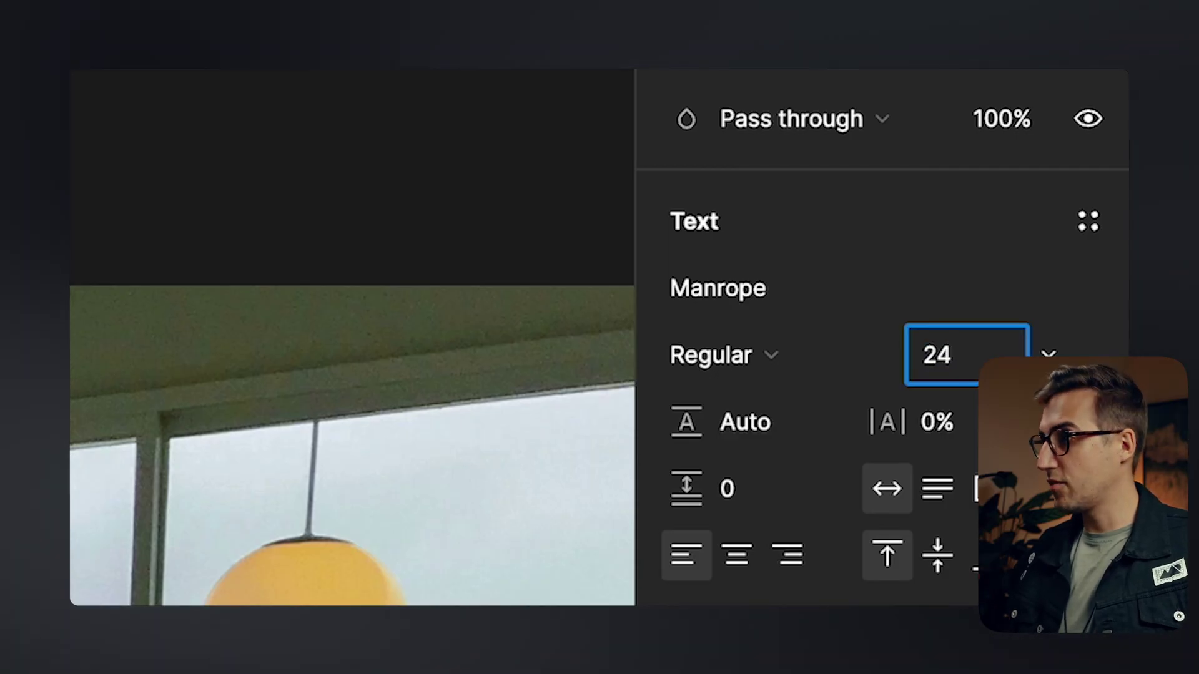
key(Return)
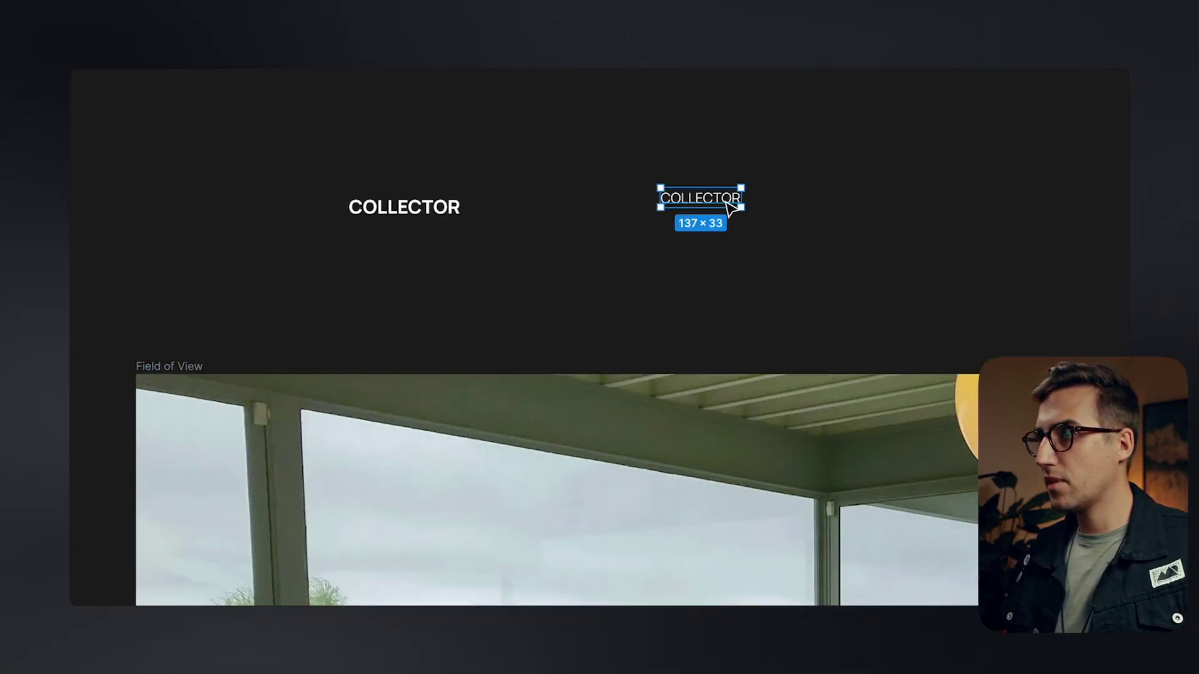
double_click(725, 200)
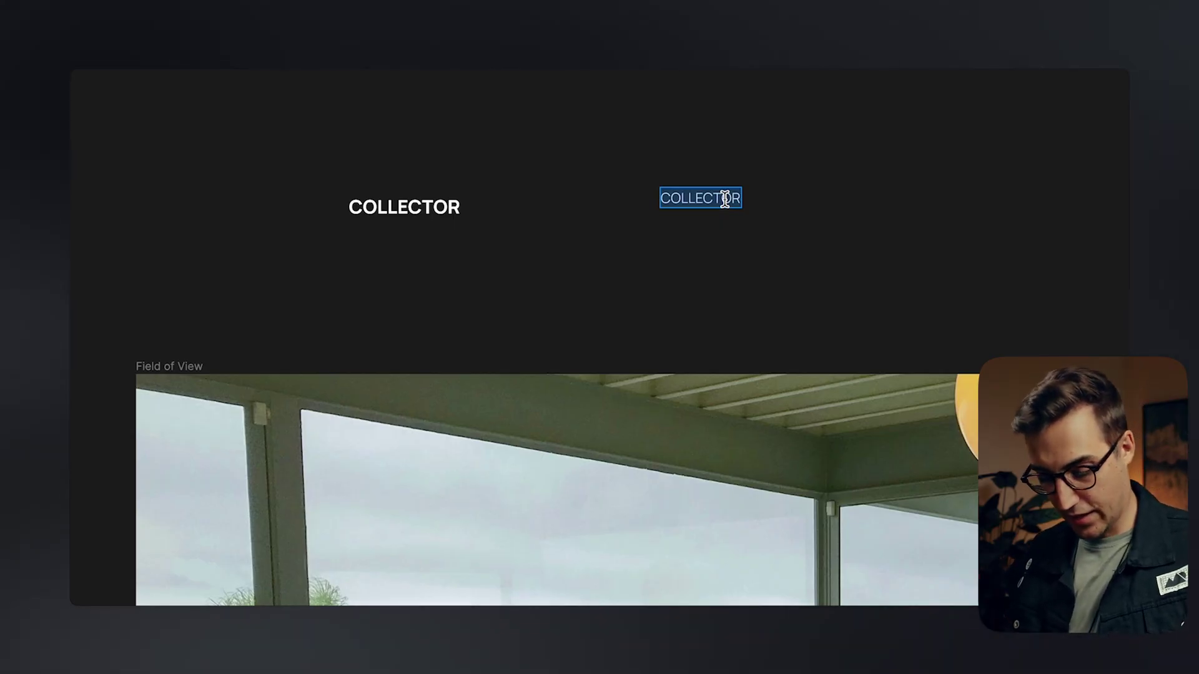
text(Marketplace)
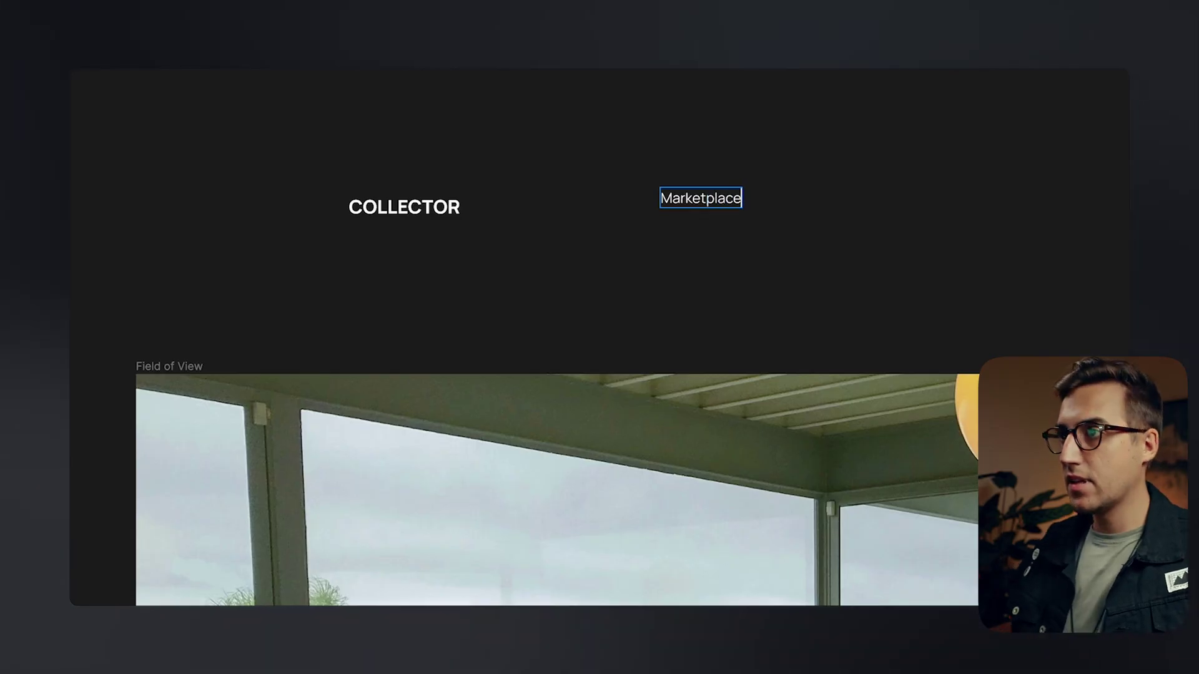
- Duplicate Marketplace into Collection and Shop links
key(ctrl+d)
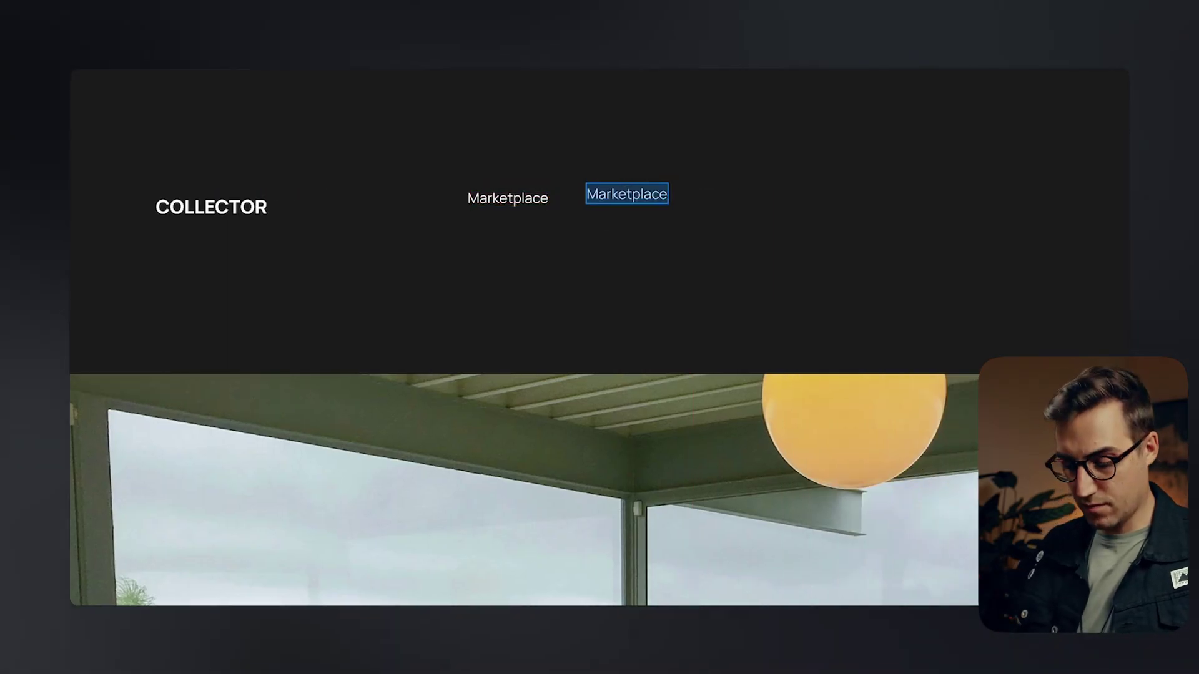
text(Collection)
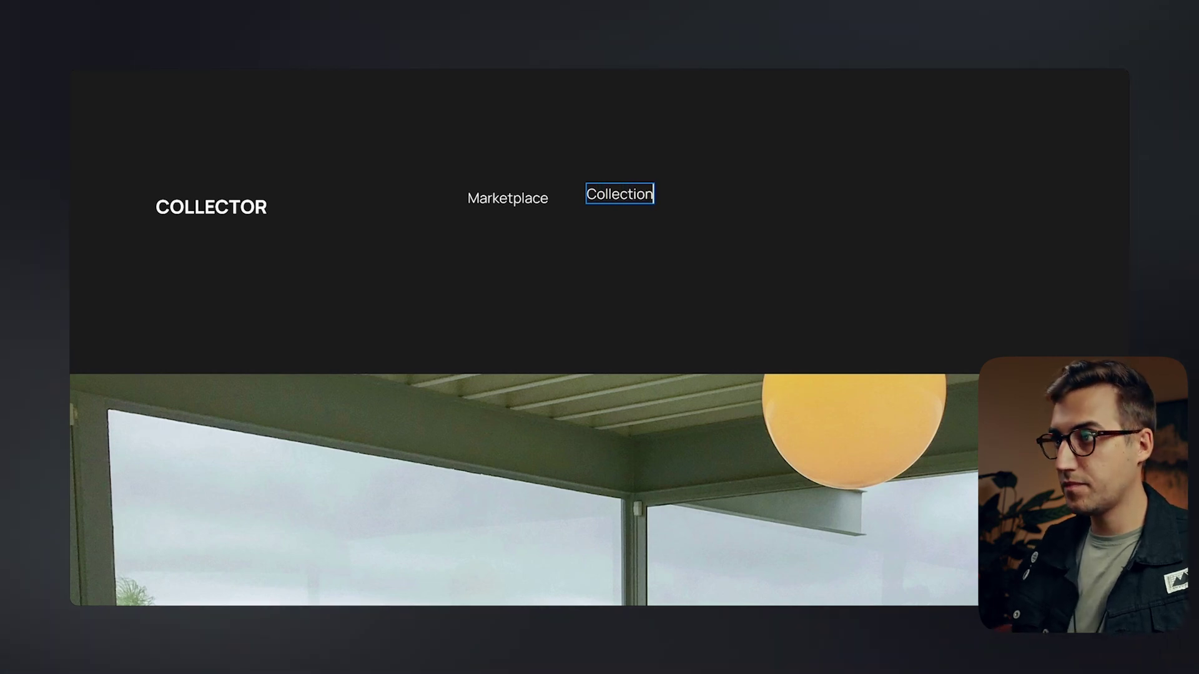
key(ctrl+d)
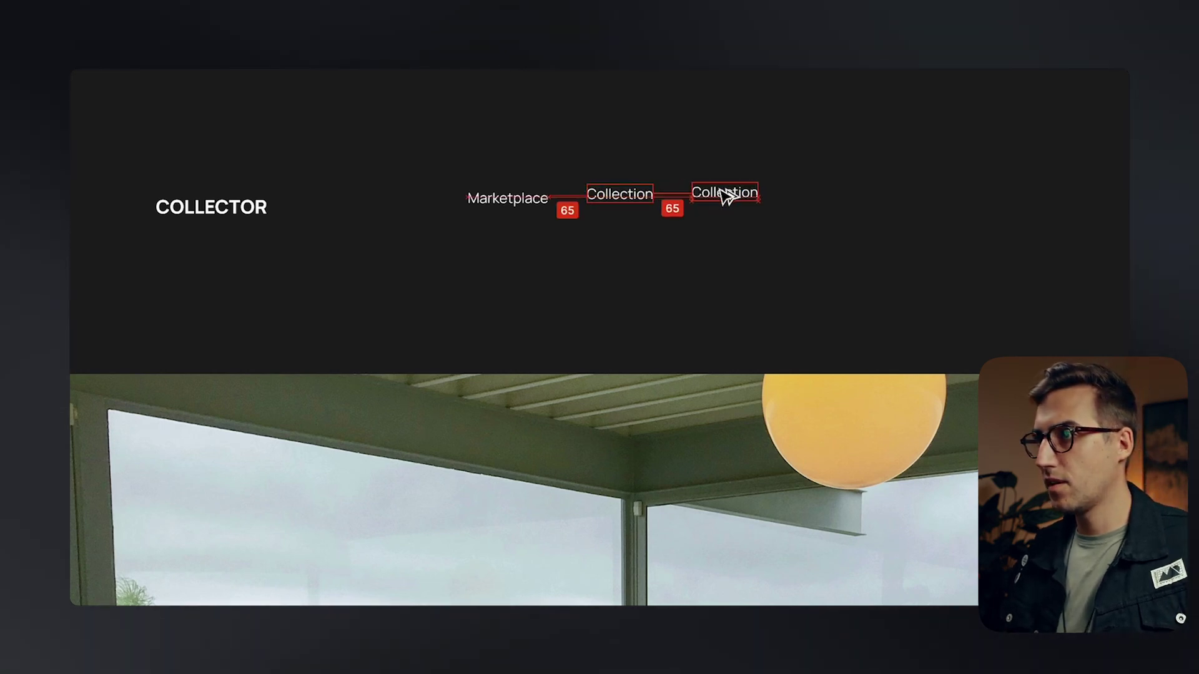
double_click(724, 193)
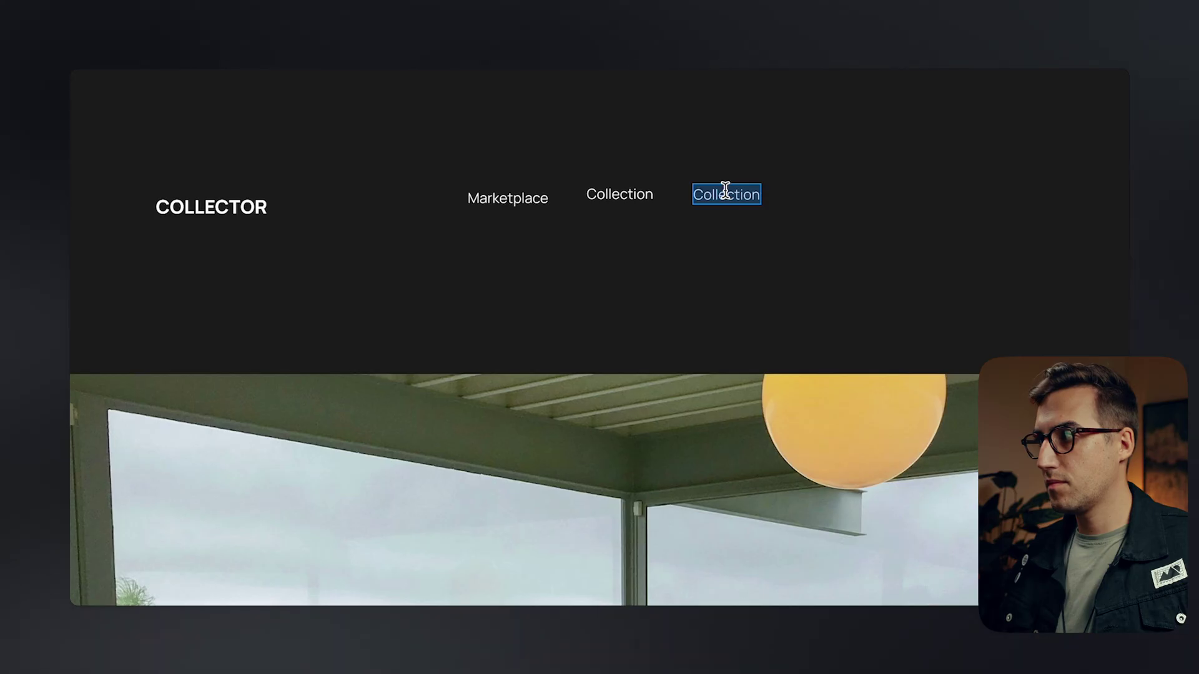
text(Shop)
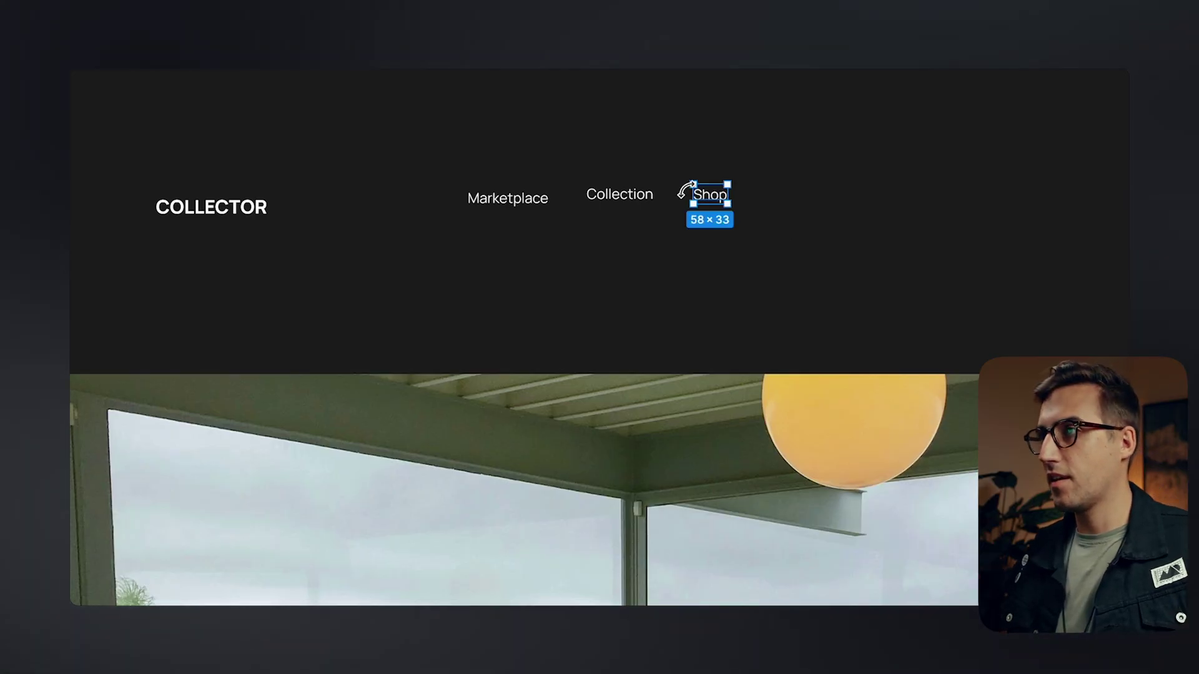
- Add an Explore link, then wrap a second Explore copy further right in its own frame
drag(687, 189, 812, 191)
key(Return)
text(Exp)
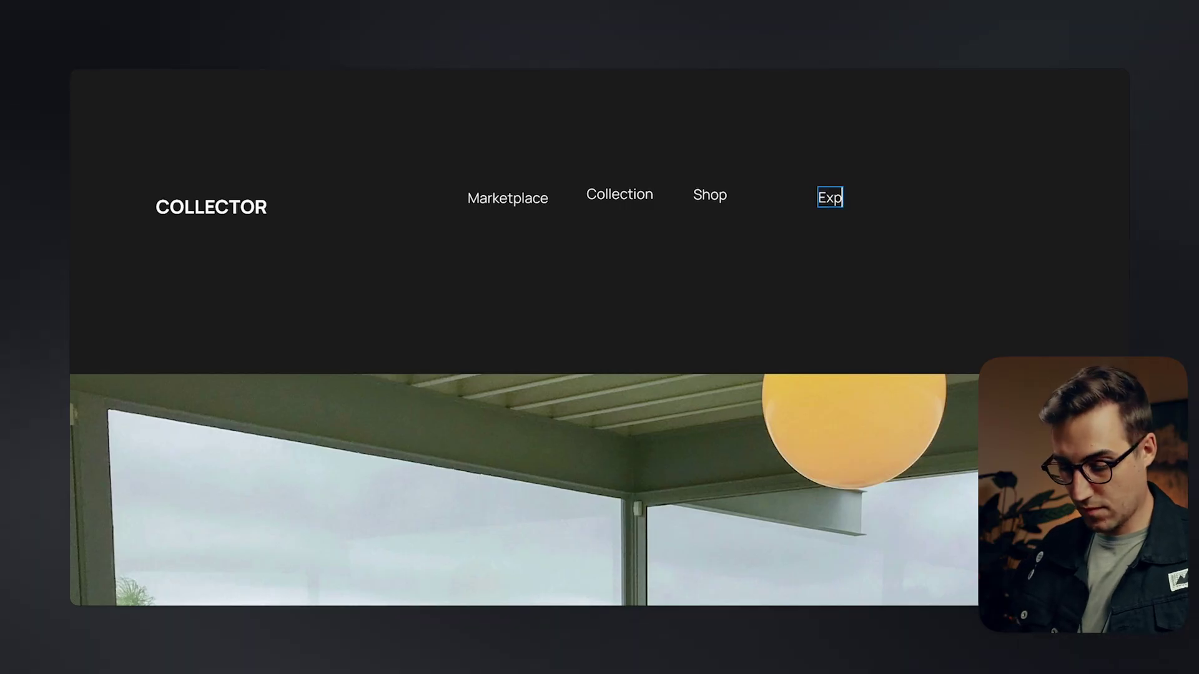
text(lore)
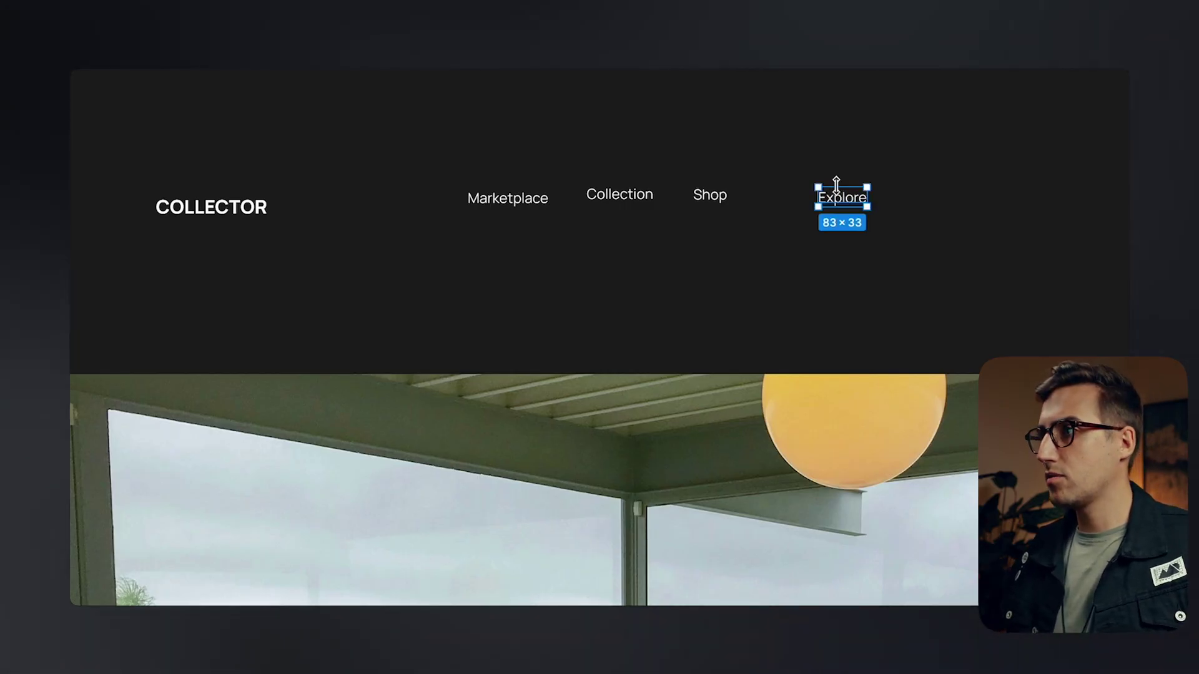
drag(850, 199, 1077, 201)
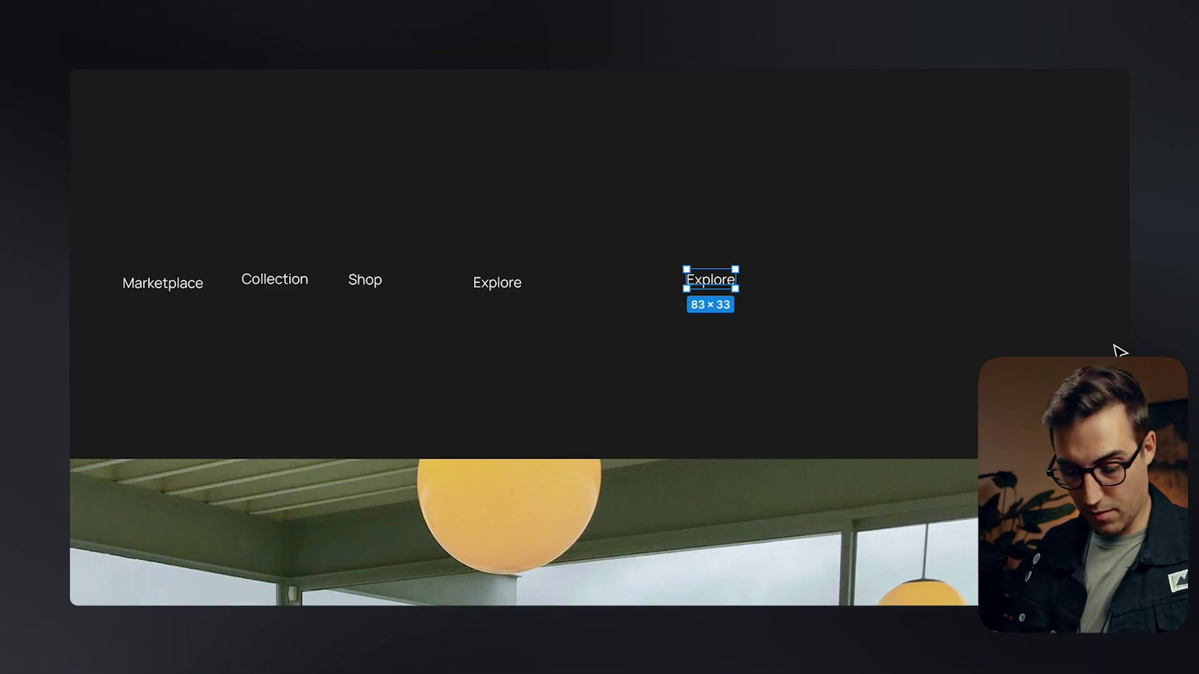
key(super+alt+g)
key(super+alt+g)
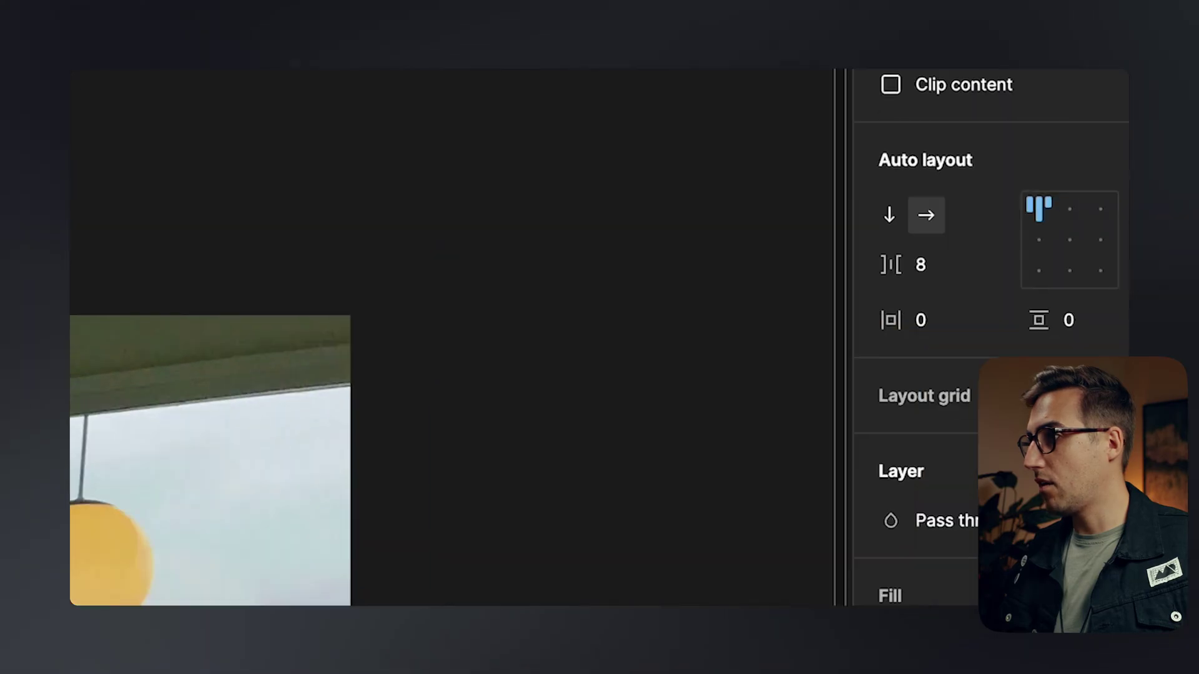
- Give the Explore frame 32 horizontal and 24 vertical padding
click(853, 285)
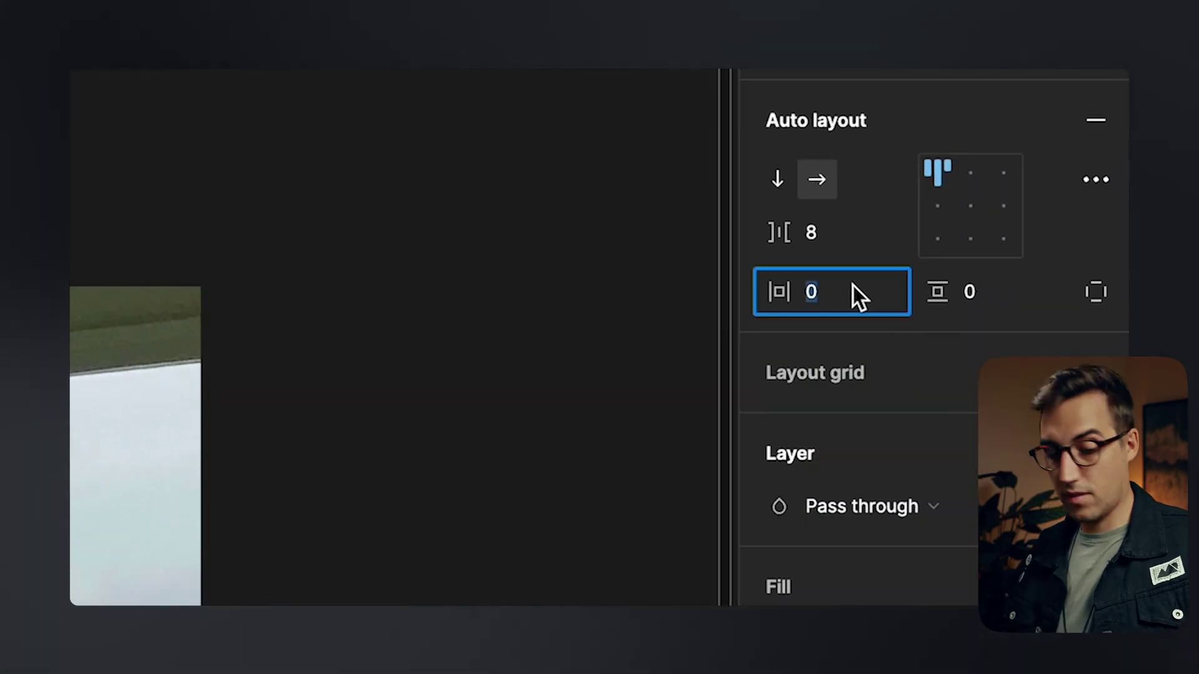
text(24)
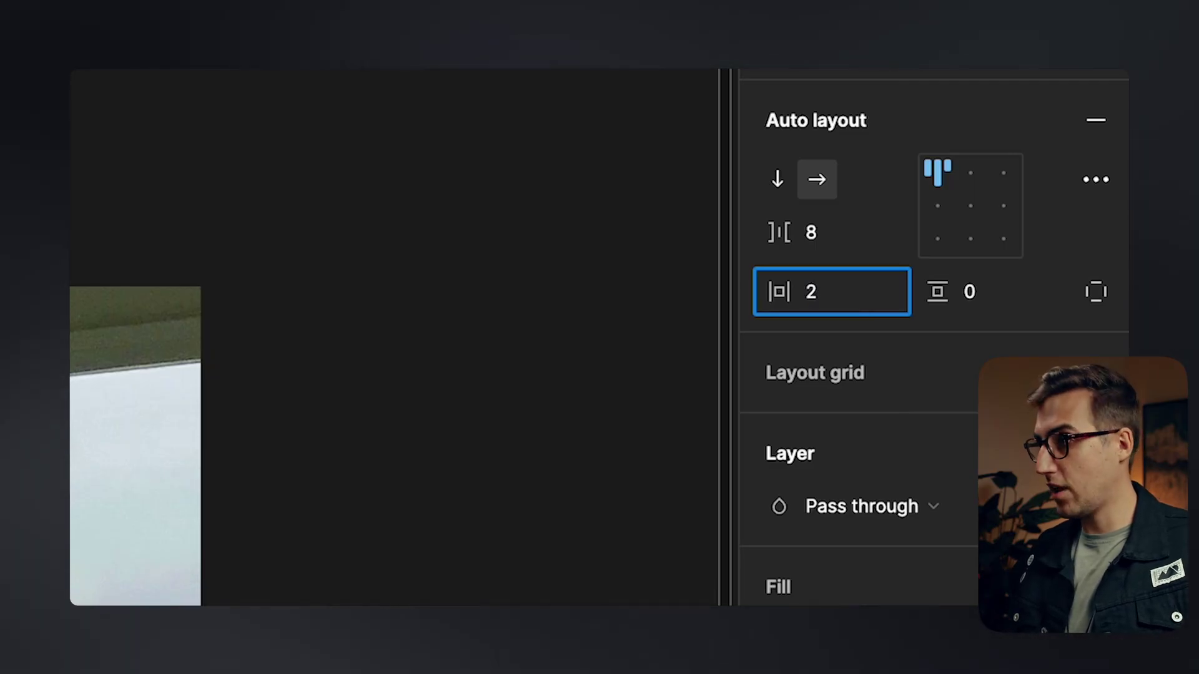
key(BackSpace)
text(4)
key(BackSpace)
text(32)
key(Return)
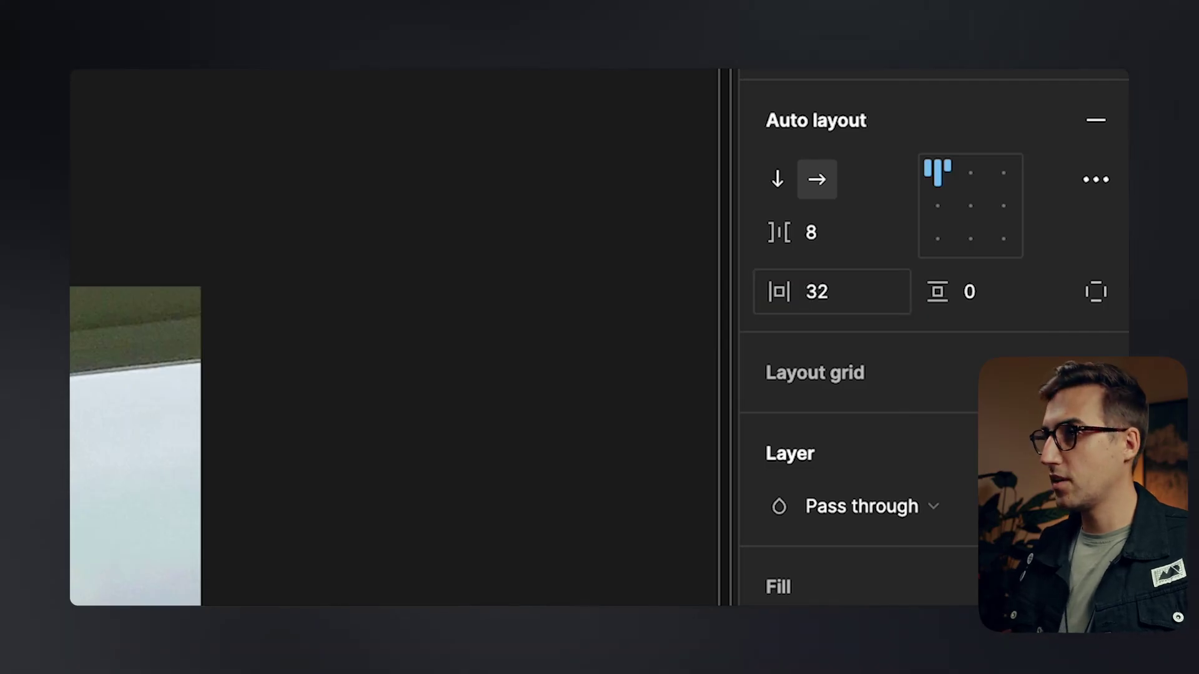
click(998, 302)
text(24)
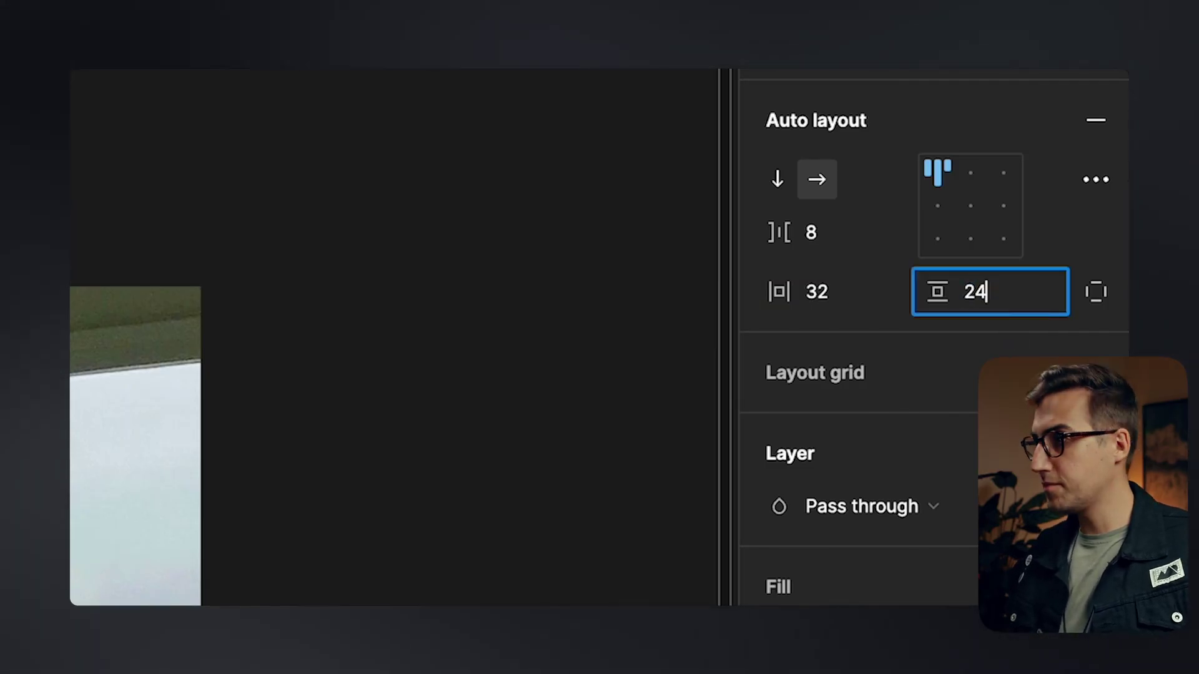
key(Return)
scroll(1081, 254, down, 12)
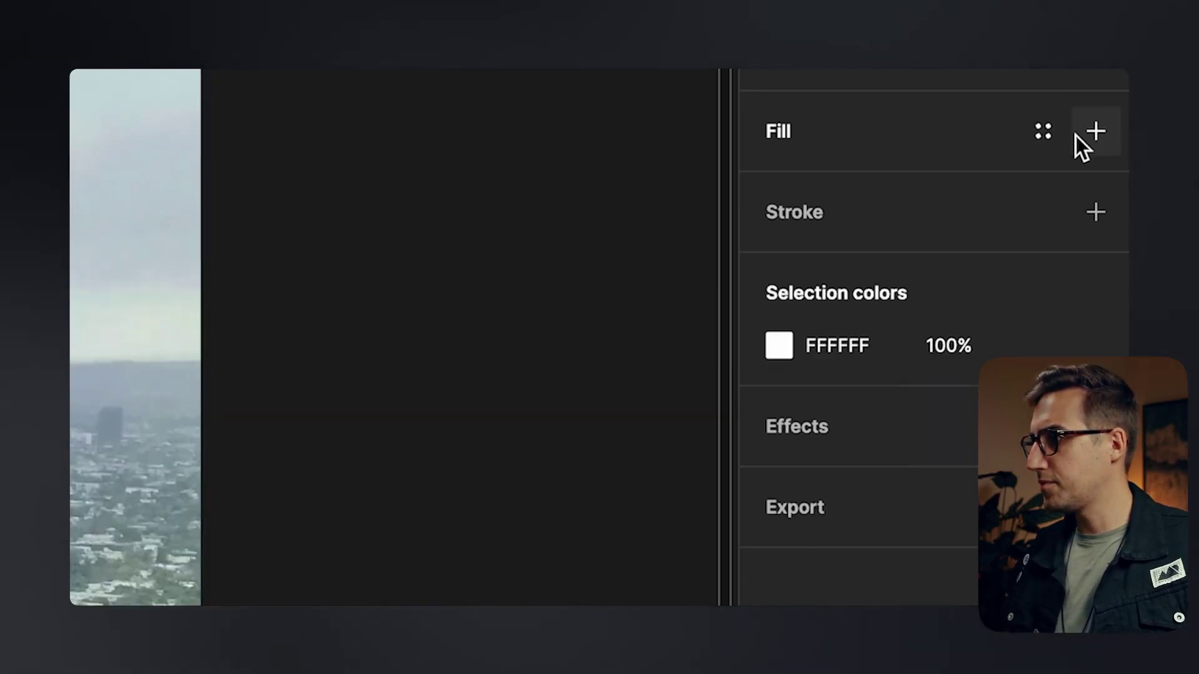
- Add a black fill, make the Explore label ExtraBold, and set corner radius 10
click(1092, 133)
click(780, 185)
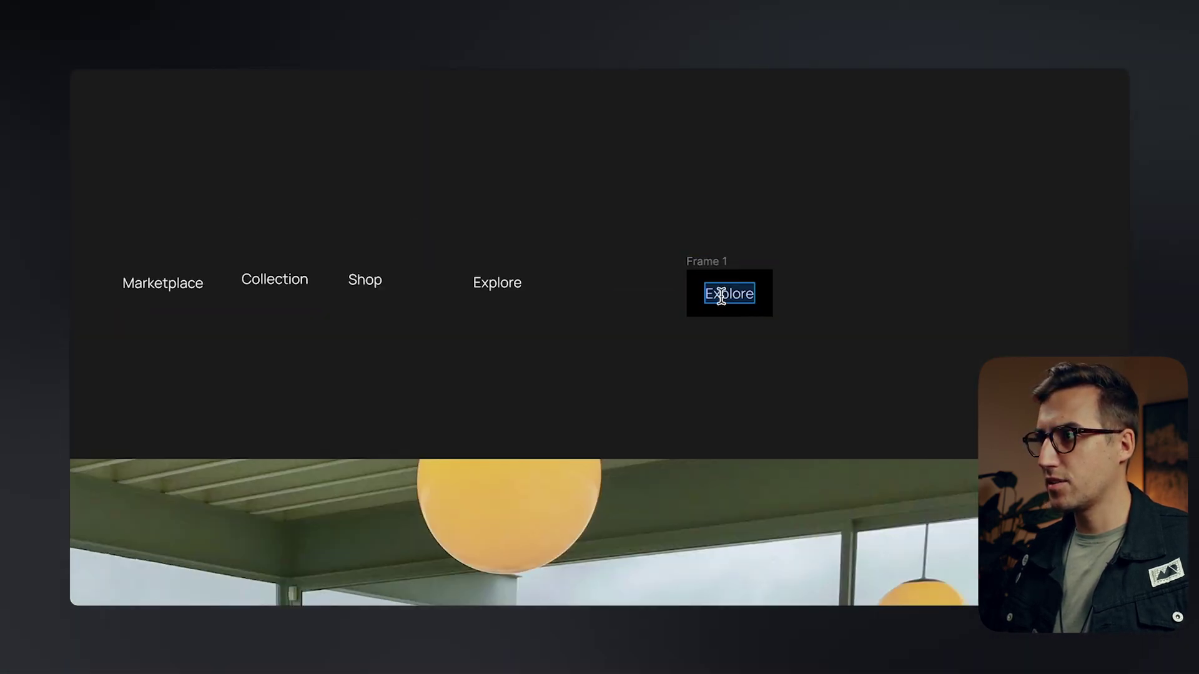
key(Return)
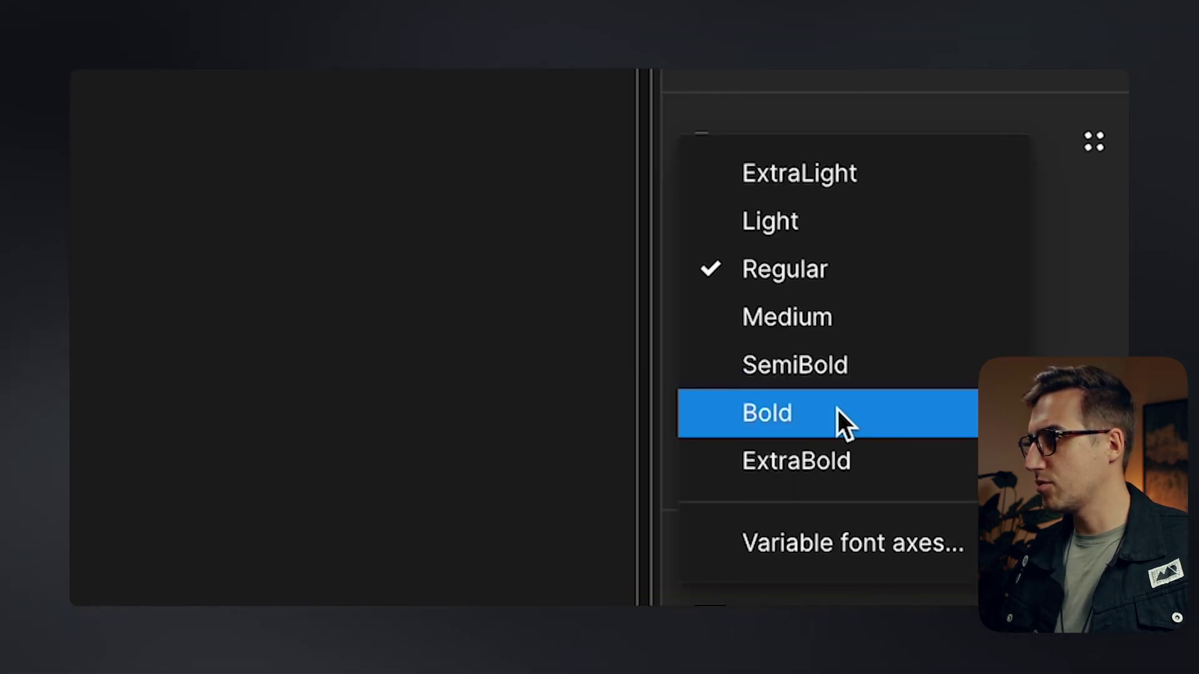
click(824, 461)
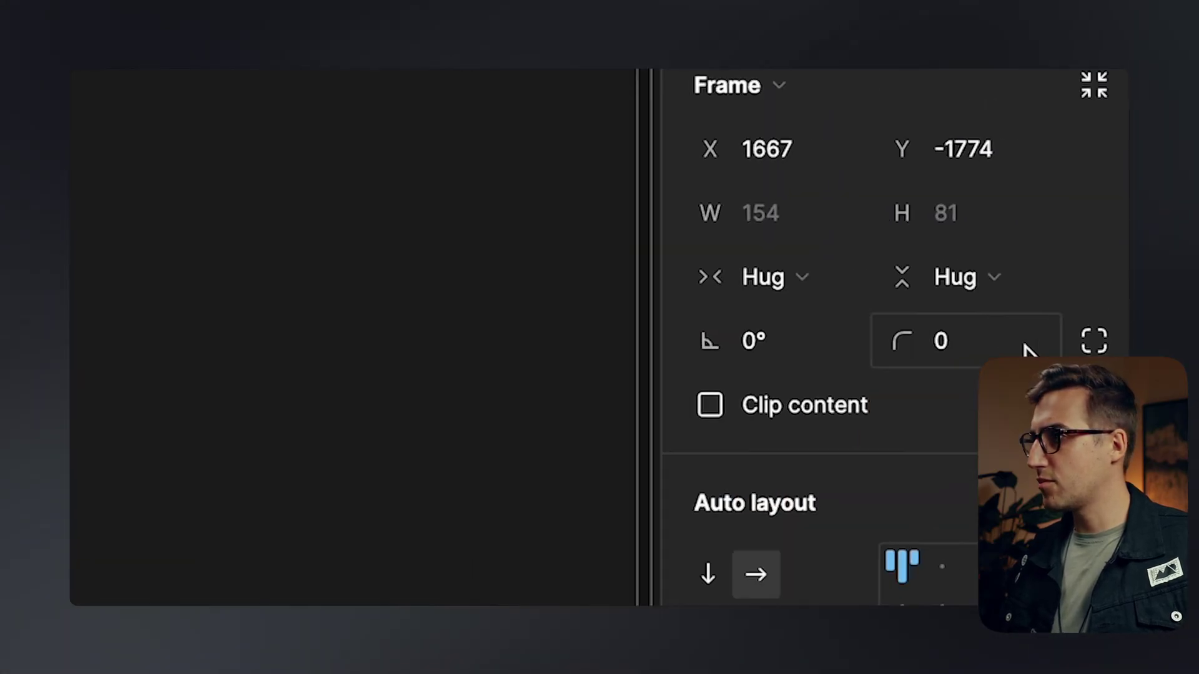
click(999, 348)
text(10)
key(Return)
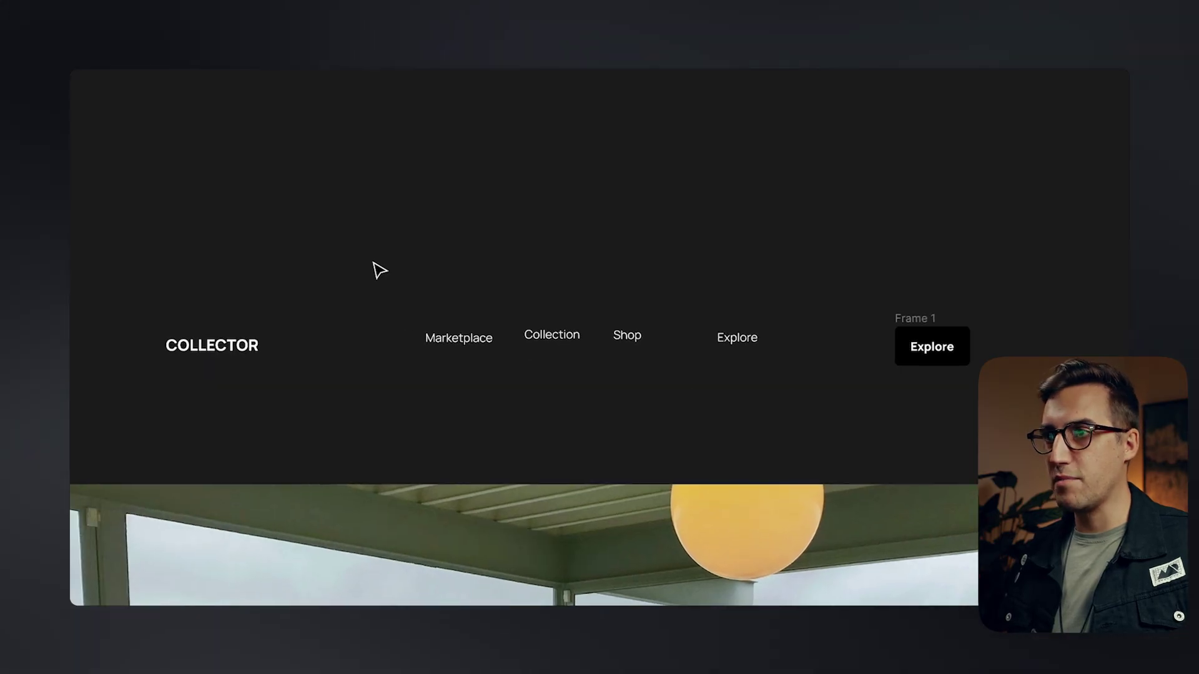
- Space the Marketplace, Collection, Shop and Explore links 64 apart
drag(377, 260, 772, 353)
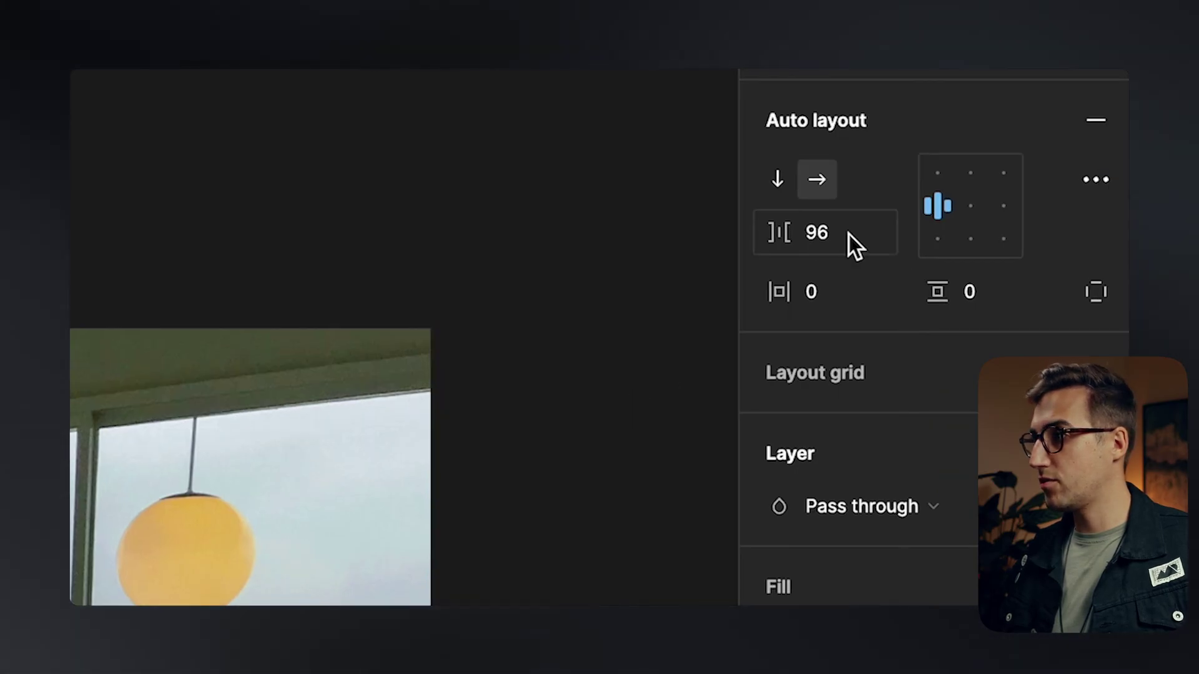
click(849, 234)
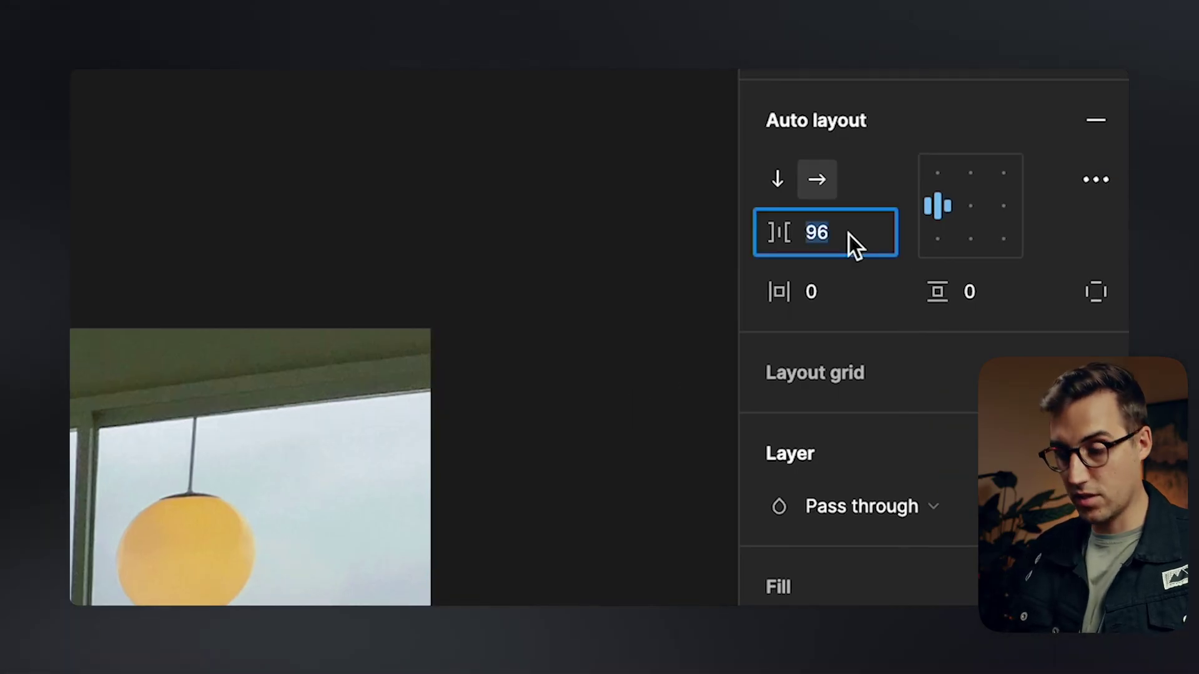
text(64)
key(Return)
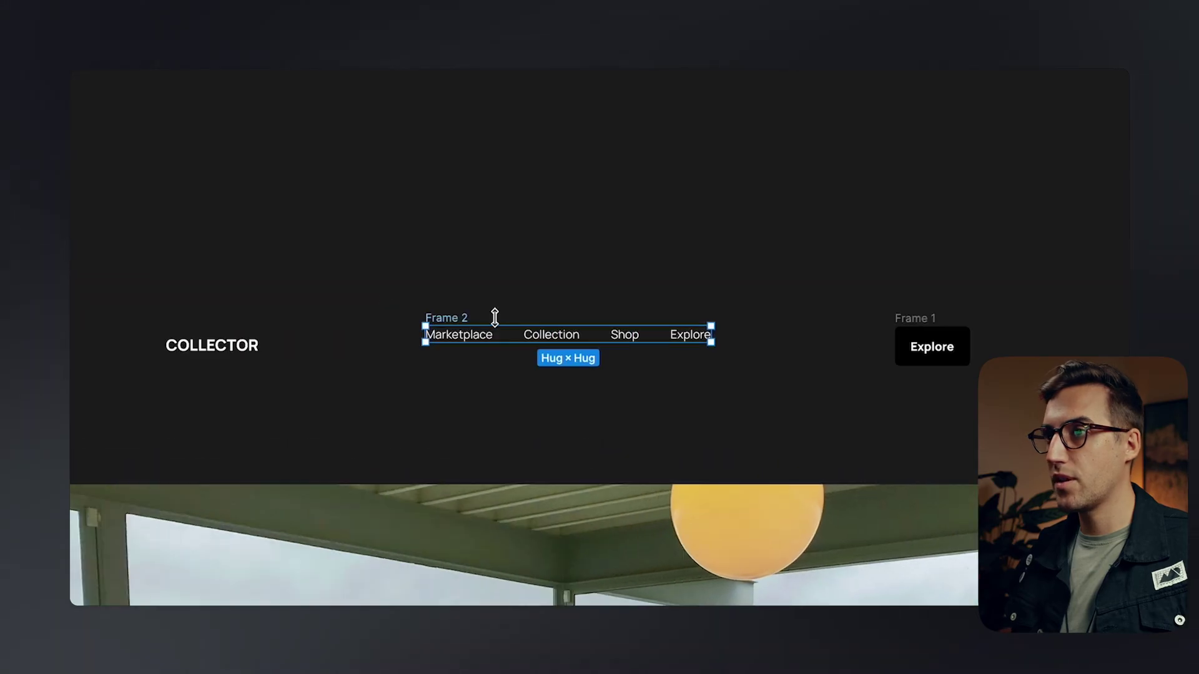
- Group COLLECTOR, the links and the Explore button into an auto-layout row with 320 gaps
drag(101, 208, 1012, 406)
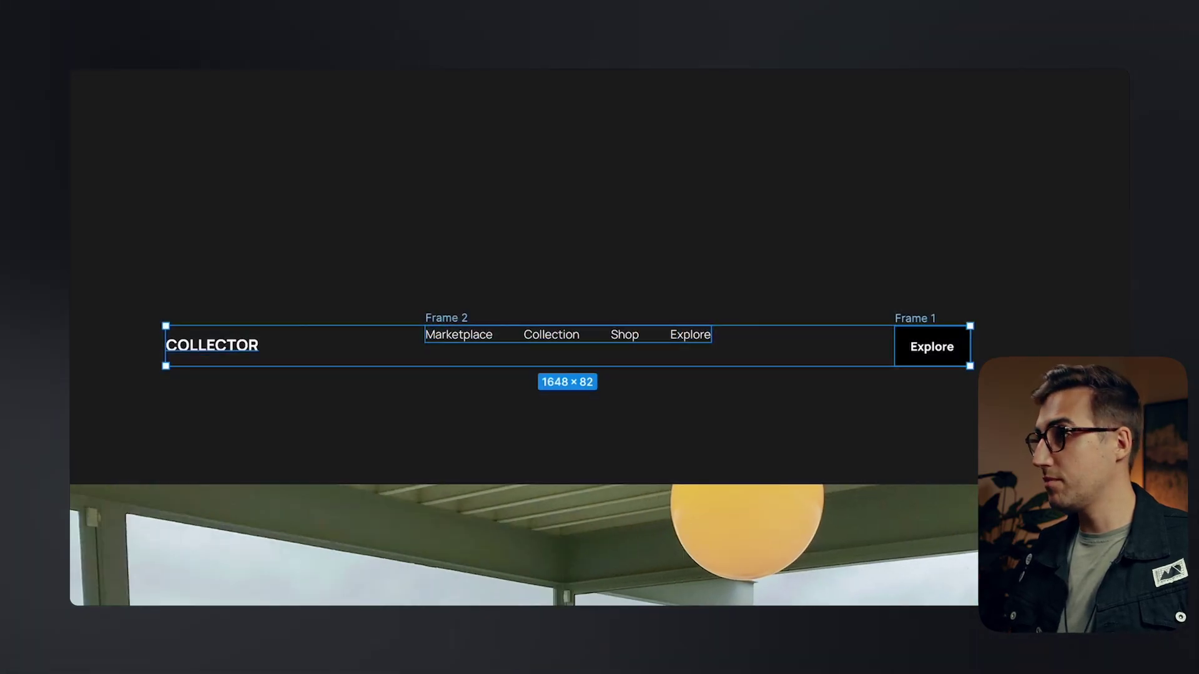
key(shift+a)
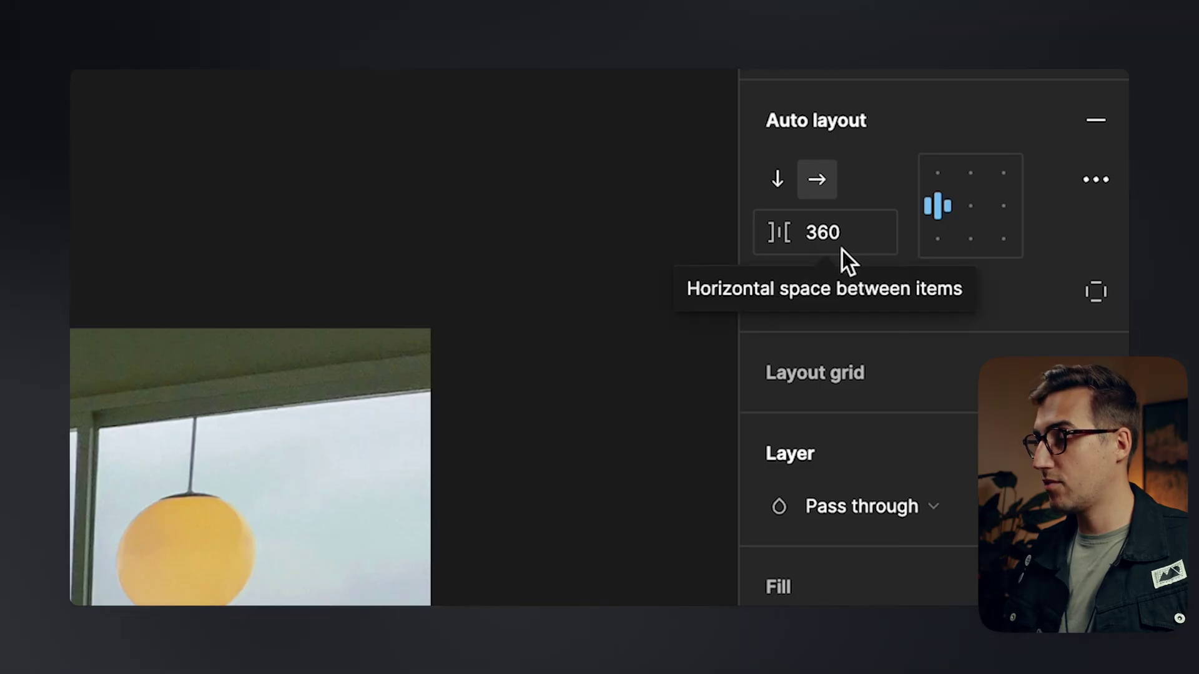
click(842, 248)
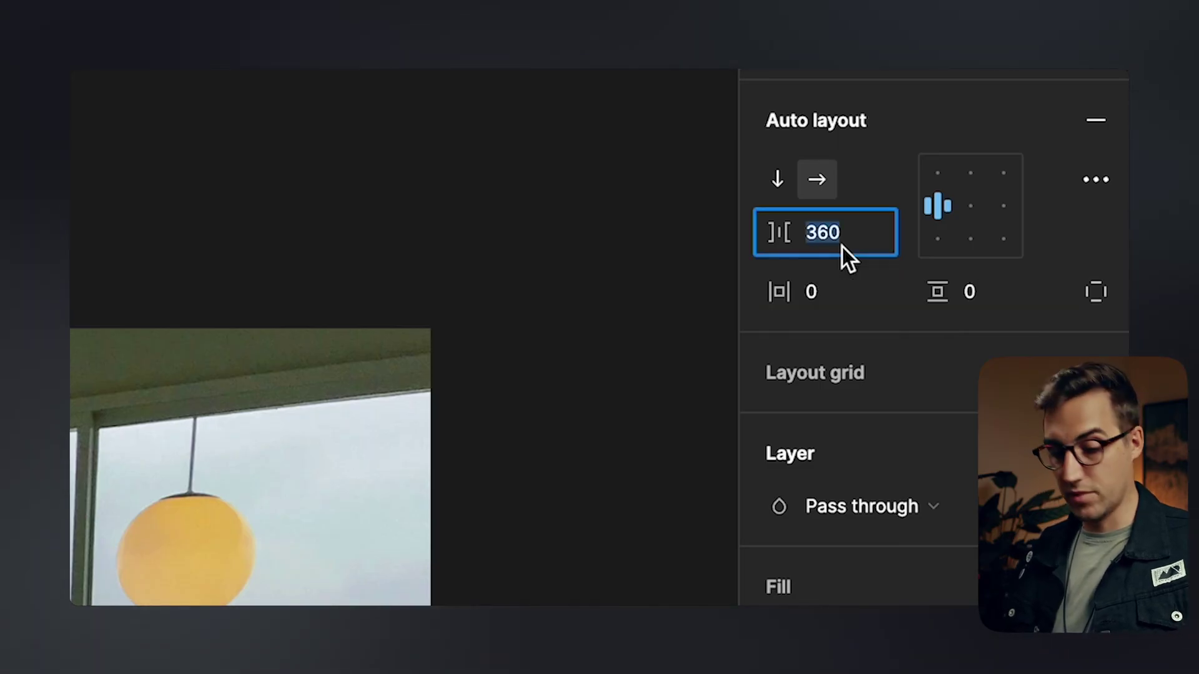
text(320)
key(Return)
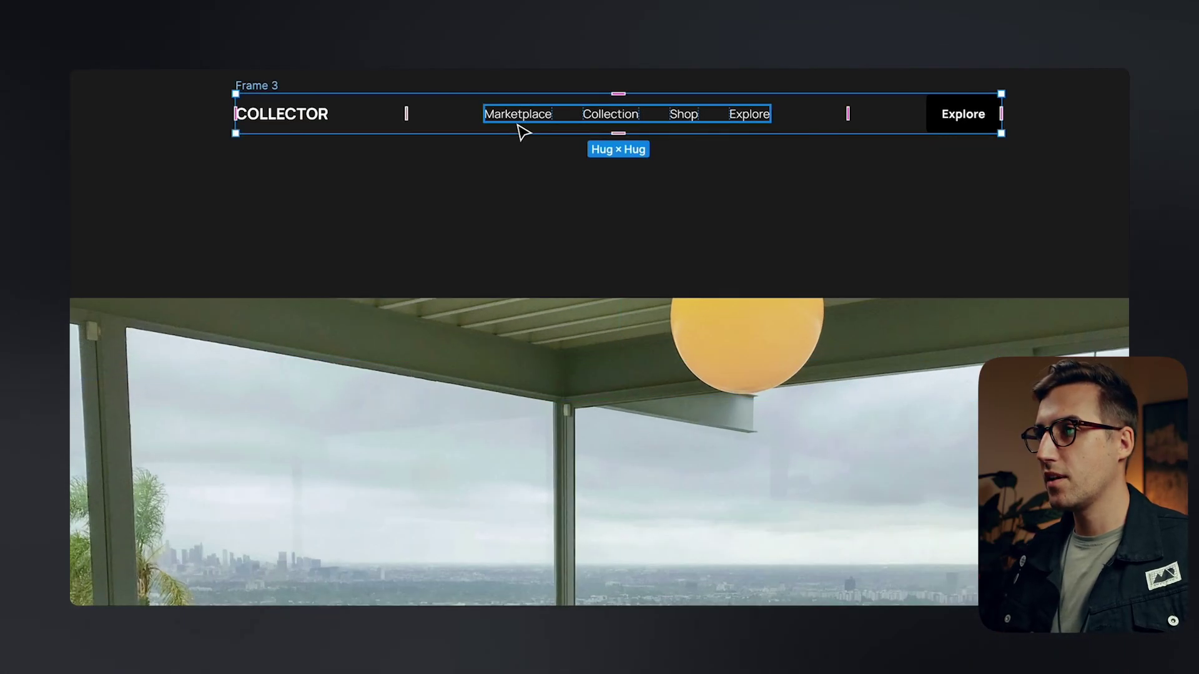
click(534, 125)
- Copy Marketplace below the header and retype it as the START YOUR NFT COLLECTION heading
drag(535, 122, 289, 441)
double_click(284, 435)
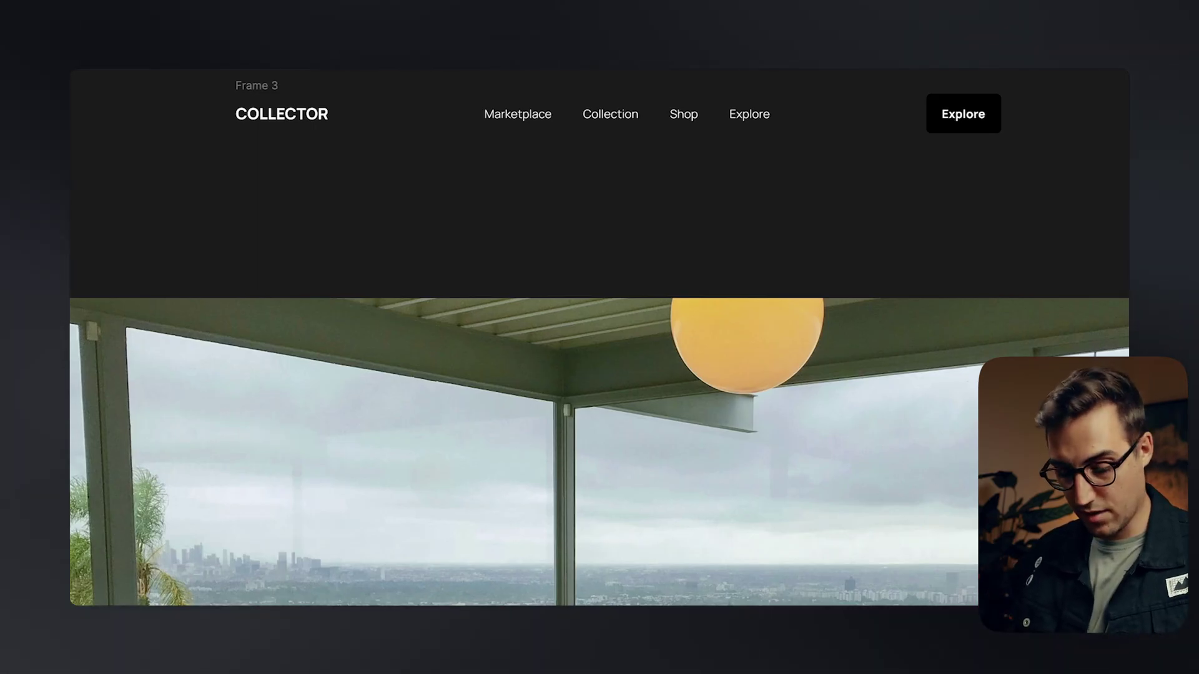
text(Ns)
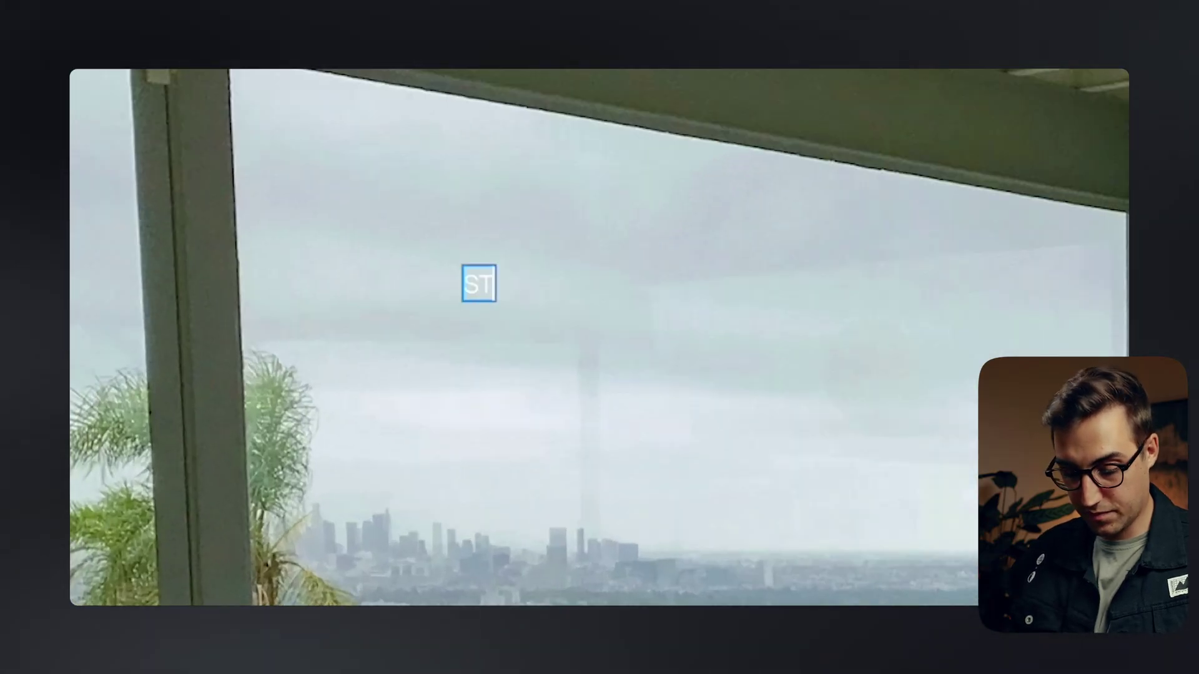
text(ART YOUR)
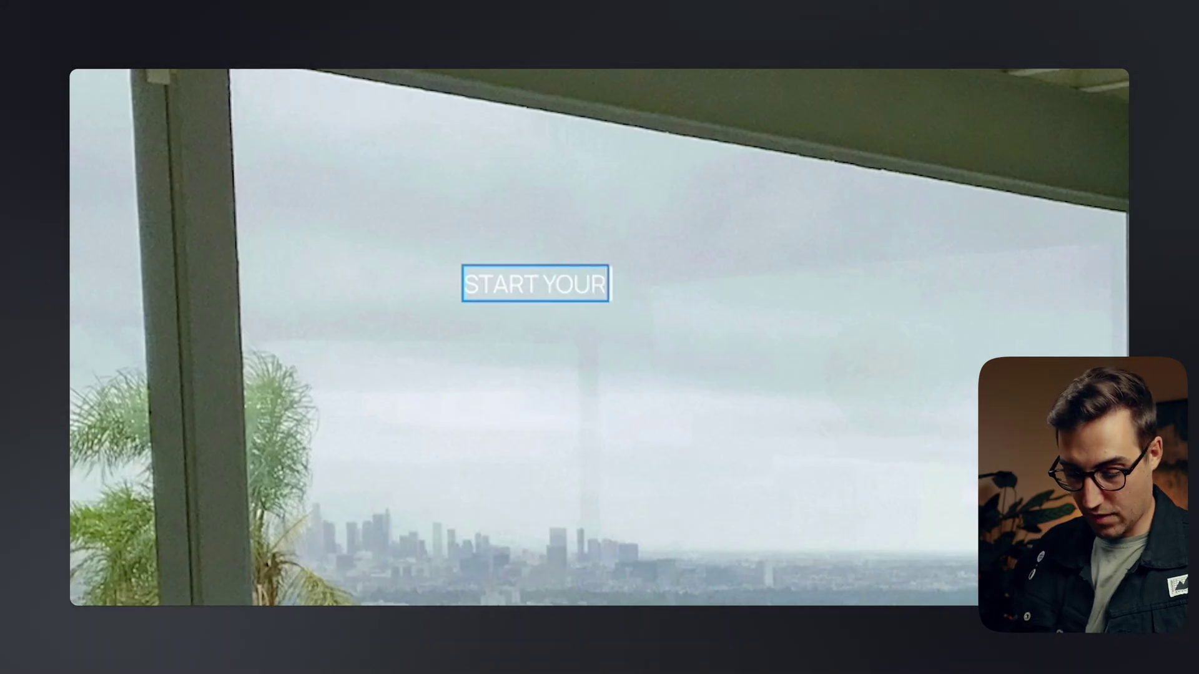
text( NFT COLL)
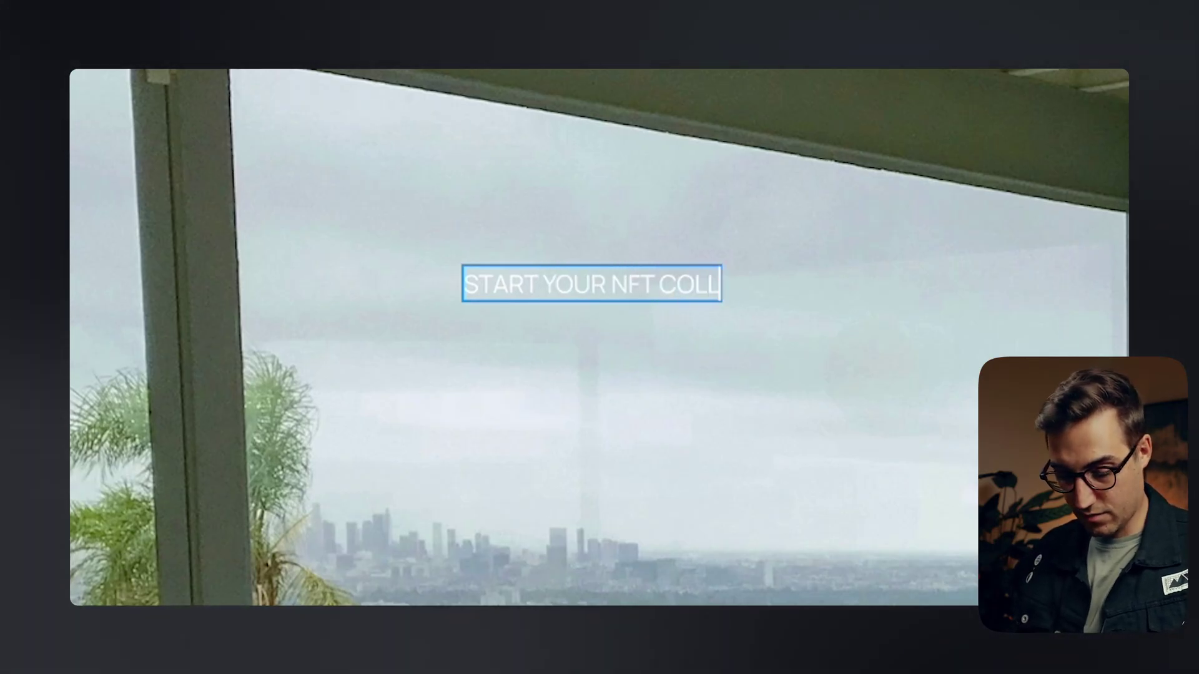
text(ECTION)
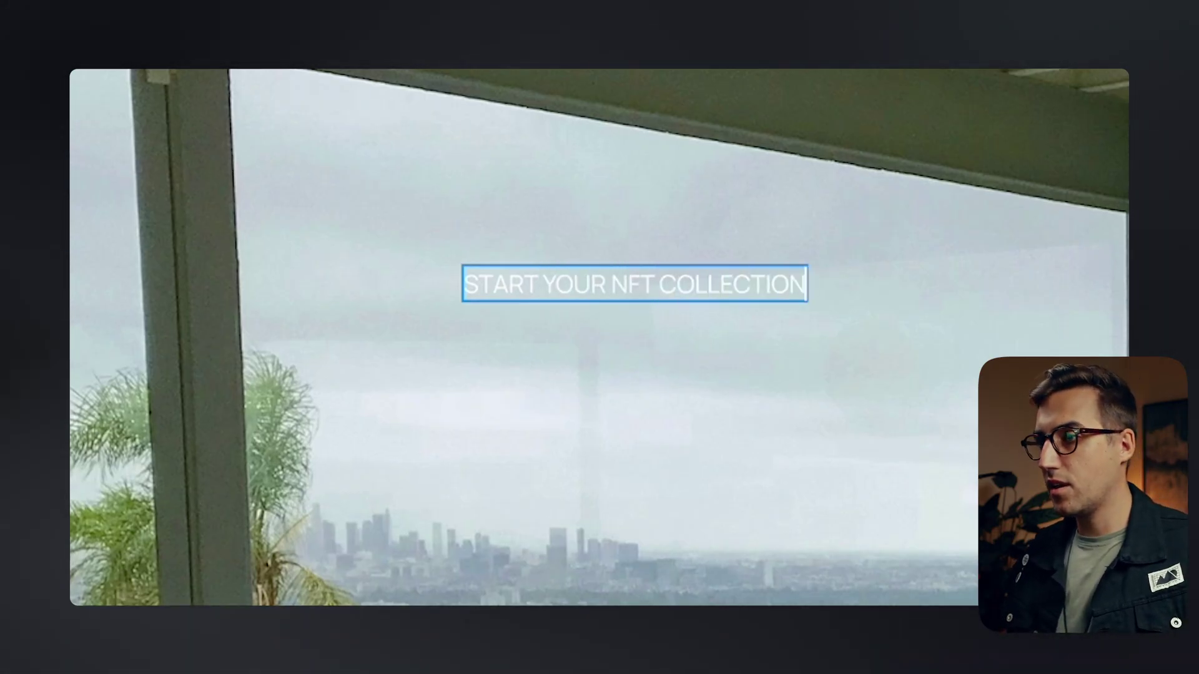
key(Escape)
- Set the heading to size 94, wrap it onto two lines at the hero's left, and delete the extra copy
click(1162, 207)
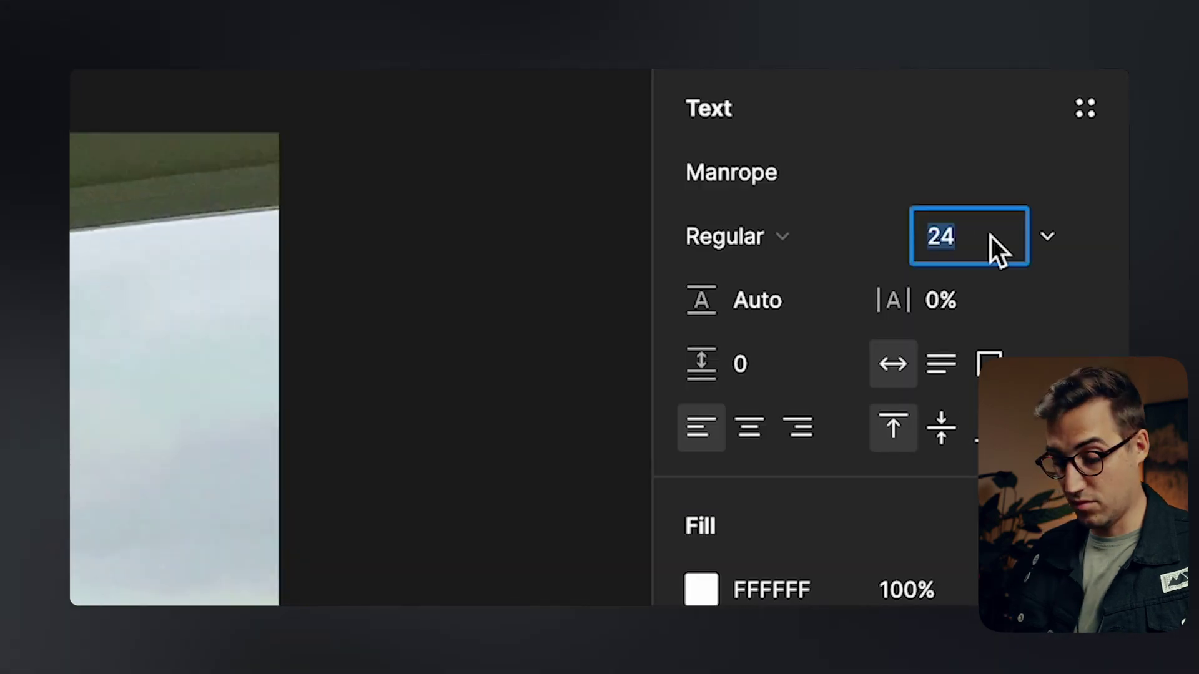
text(9)
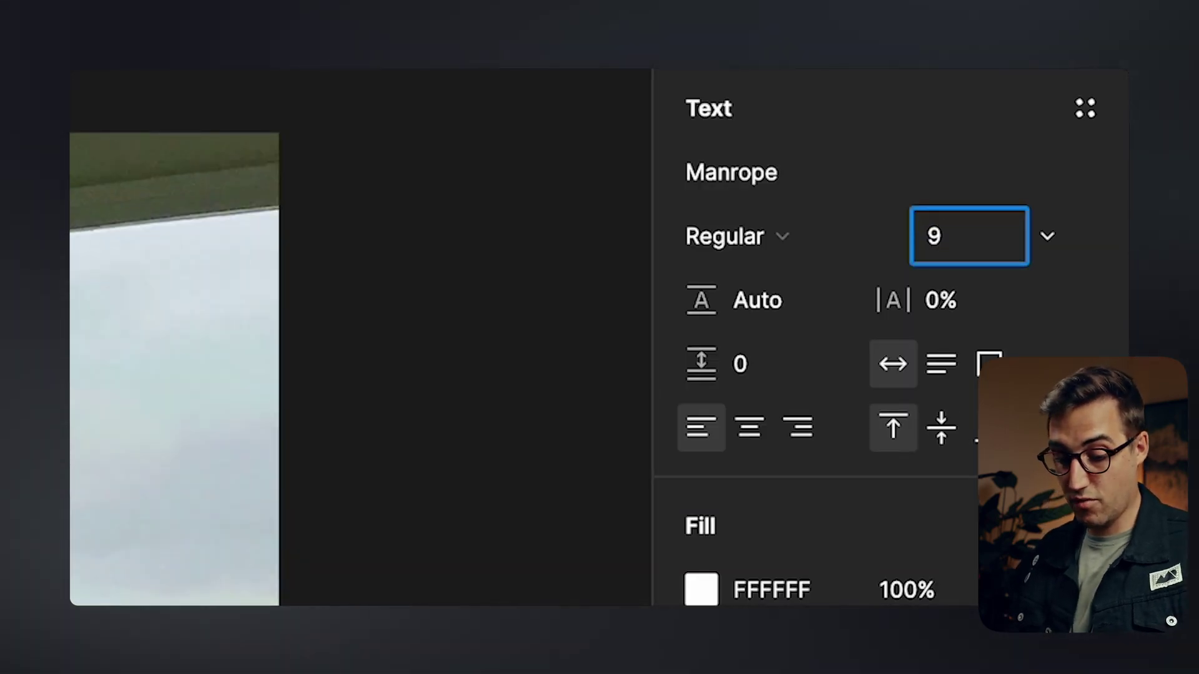
text(4)
key(Return)
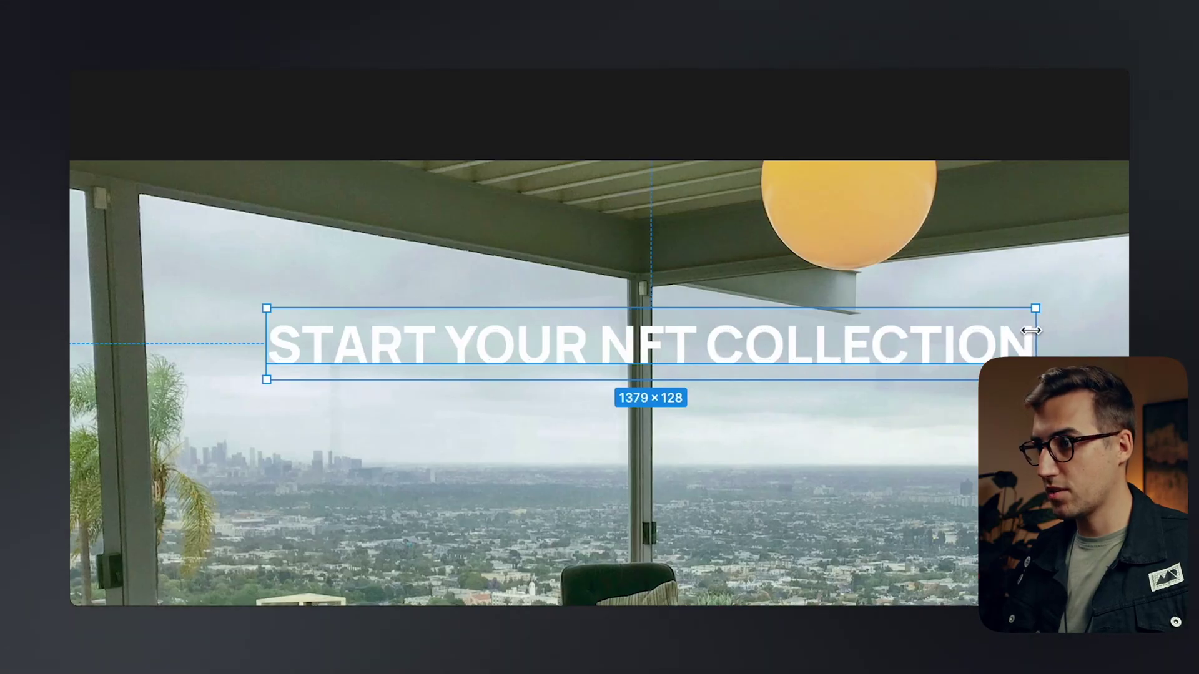
drag(1031, 330, 724, 341)
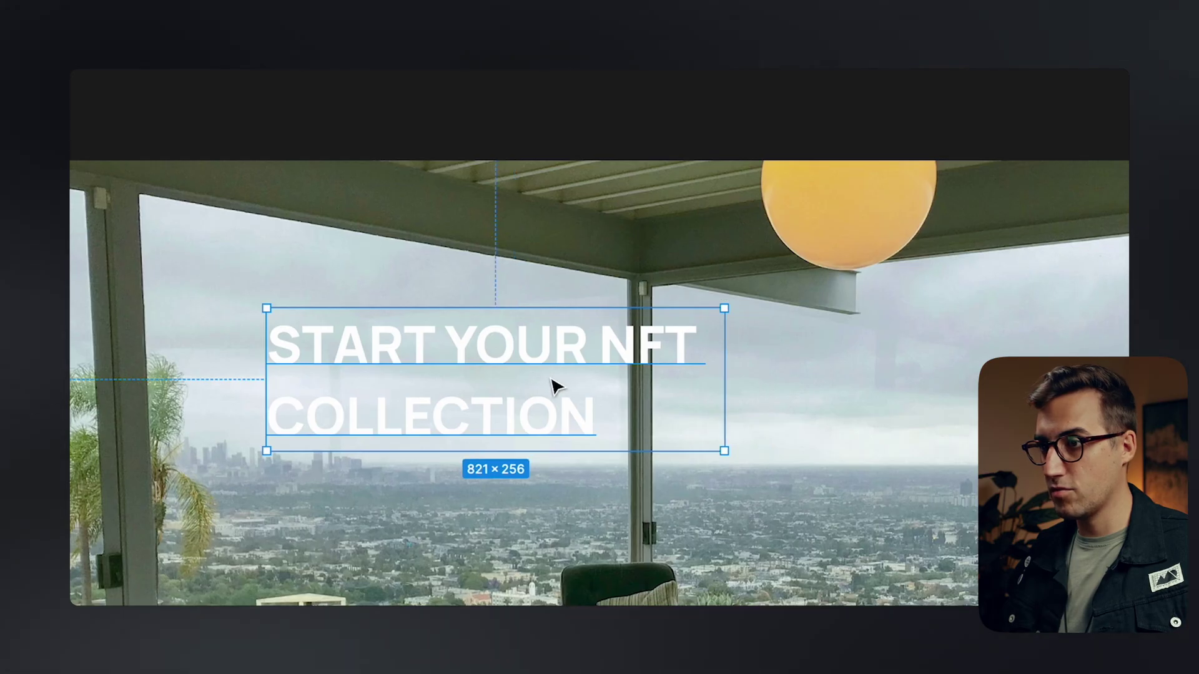
drag(552, 386, 406, 407)
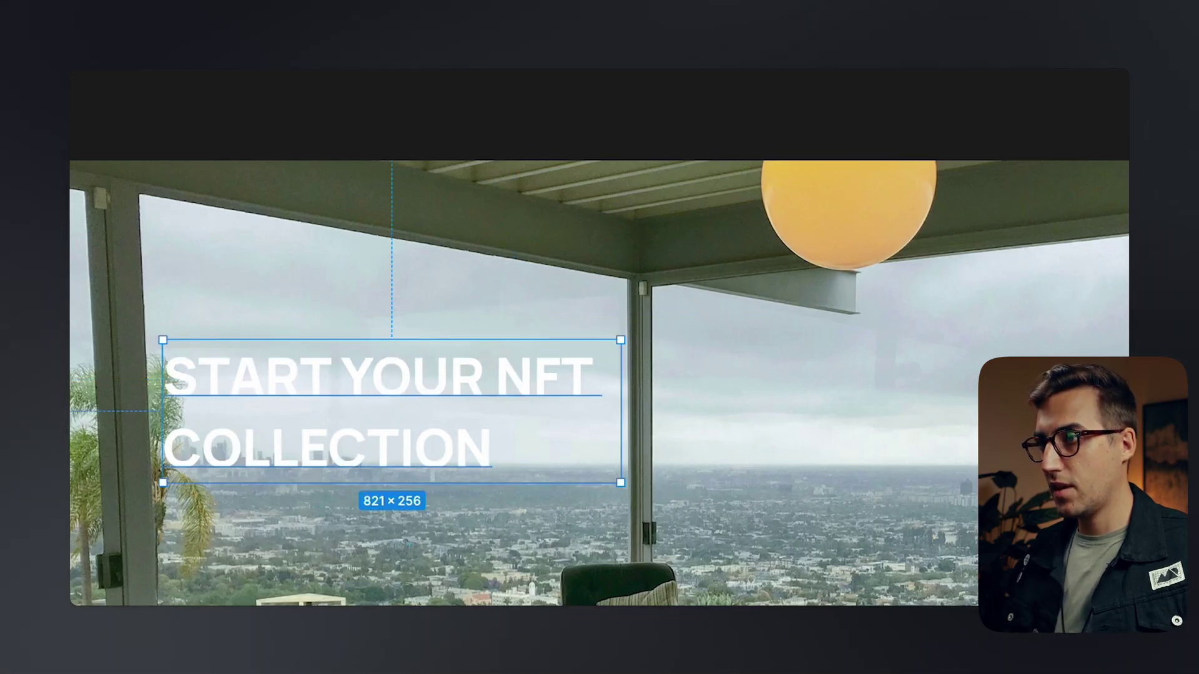
scroll(599, 383, up, 5)
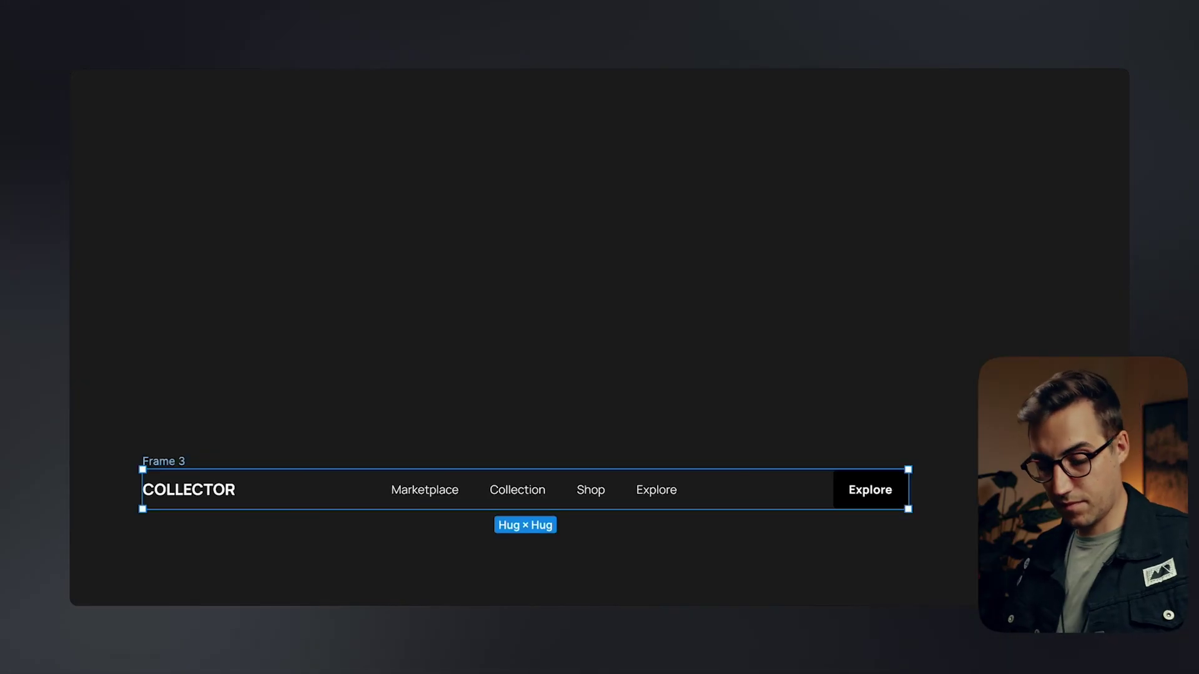
scroll(327, 396, down, 10)
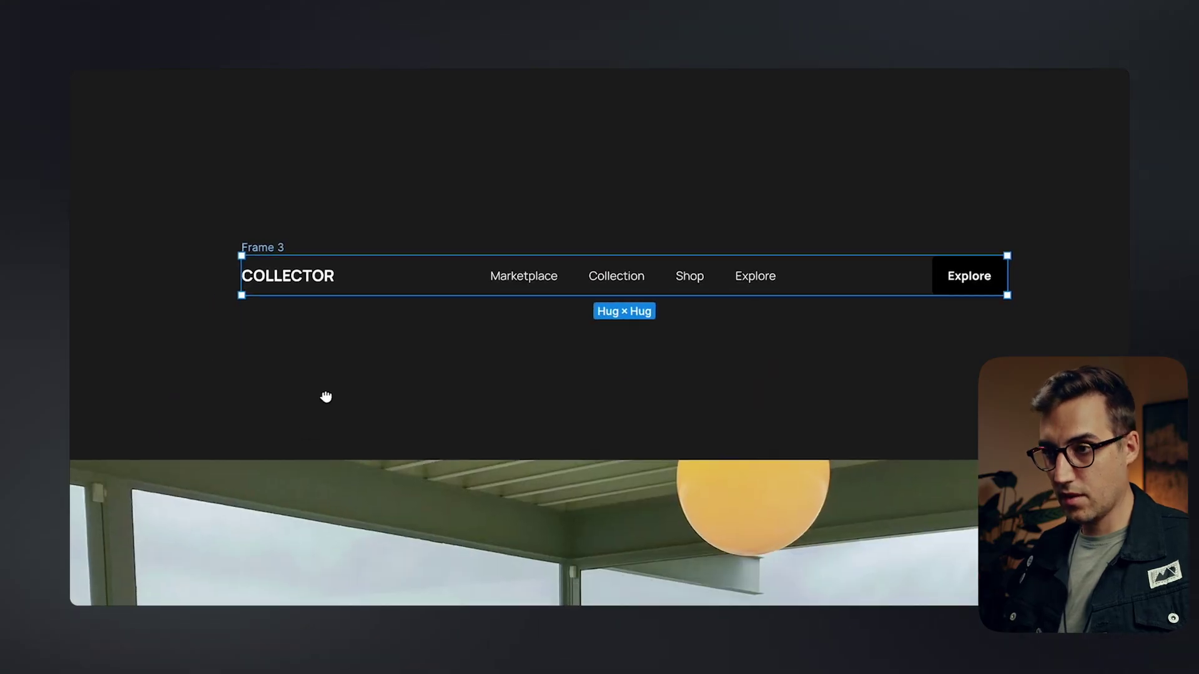
key(Delete)
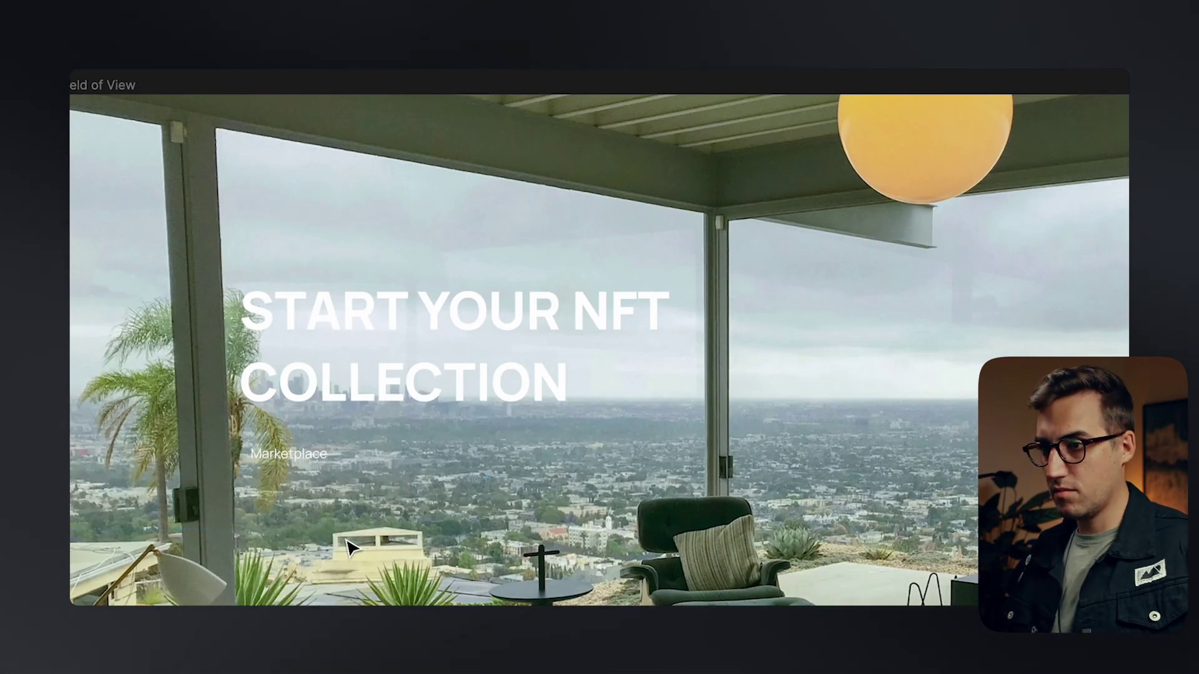
double_click(289, 453)
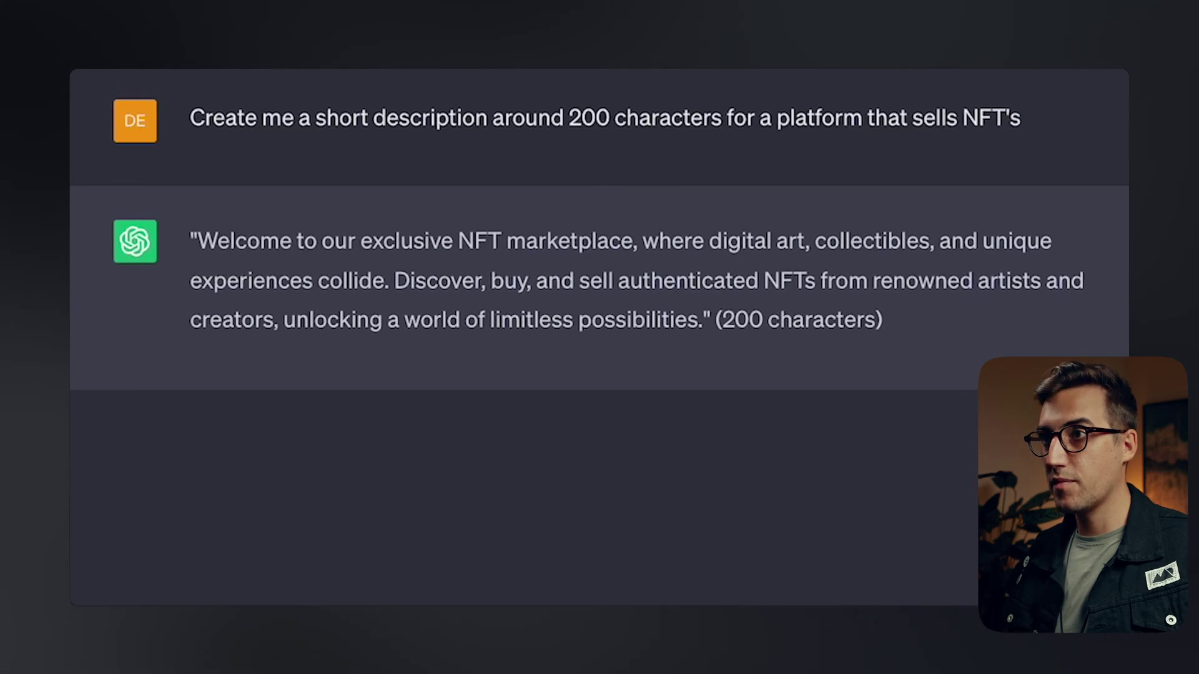
- Select the NFT marketplace description in the ChatGPT reply
drag(206, 236, 709, 342)
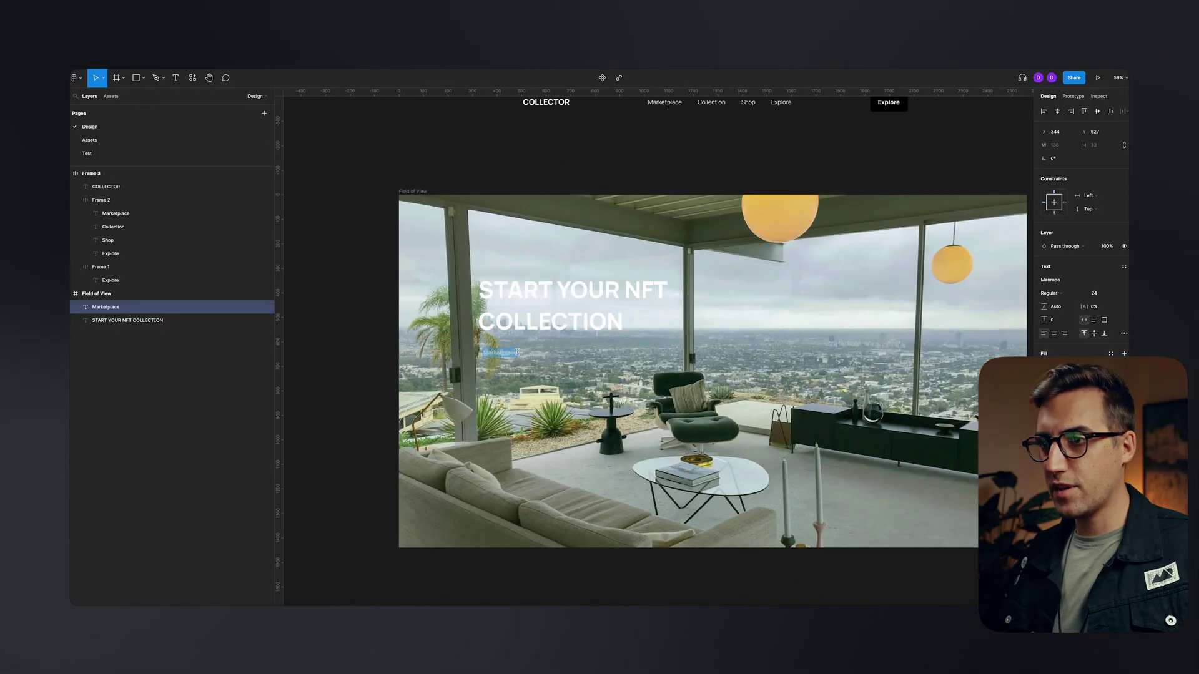
- Paste the description under the heading and resize it to three lines
key(ctrl+v)
key(Escape)
scroll(594, 383, down, 3)
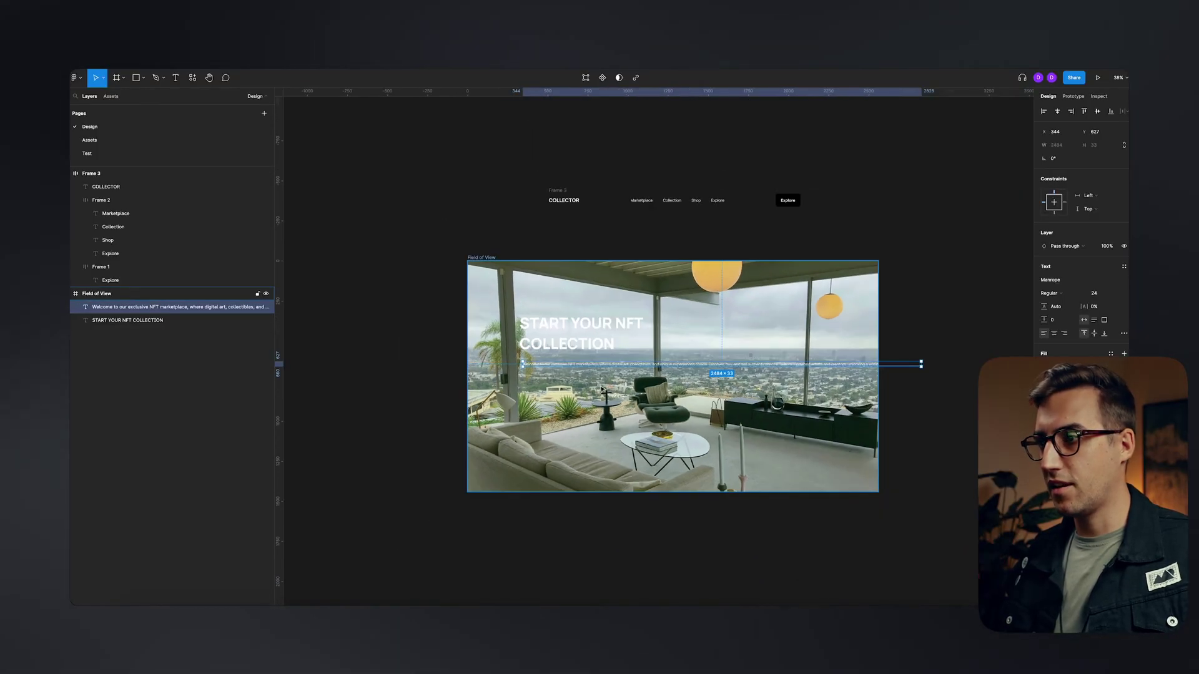
drag(921, 364, 850, 366)
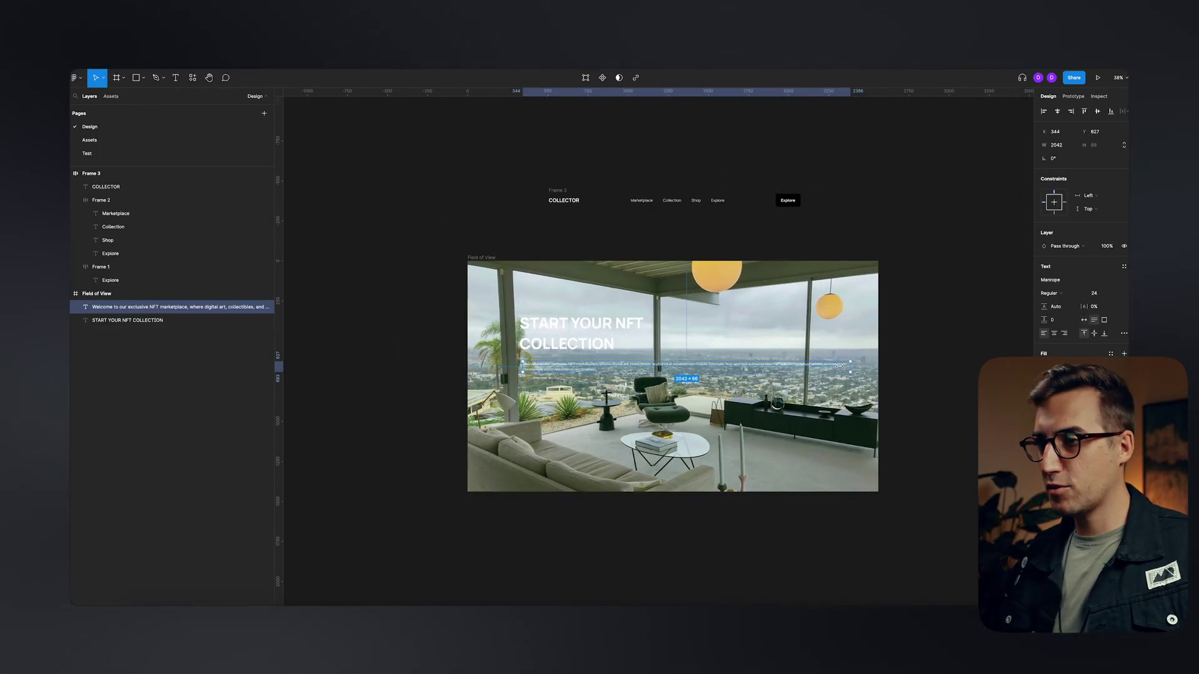
drag(676, 370, 649, 371)
scroll(650, 371, up, 5)
key(ctrl+backslash)
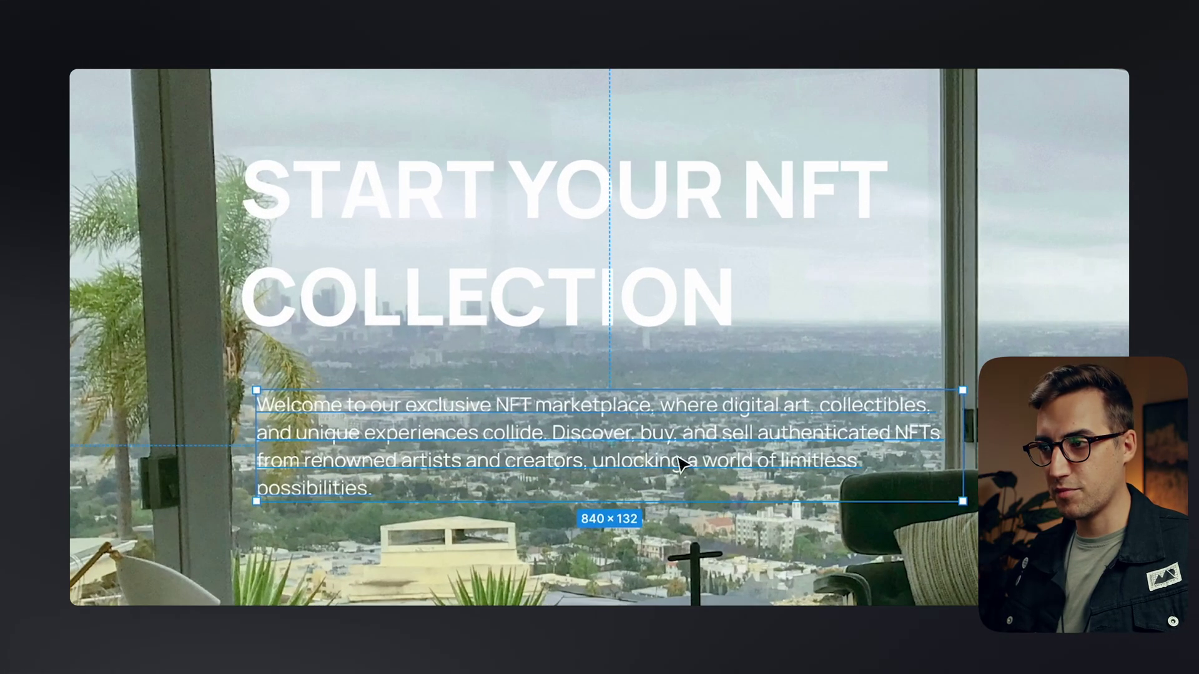
drag(958, 432, 987, 432)
scroll(702, 409, down, 3)
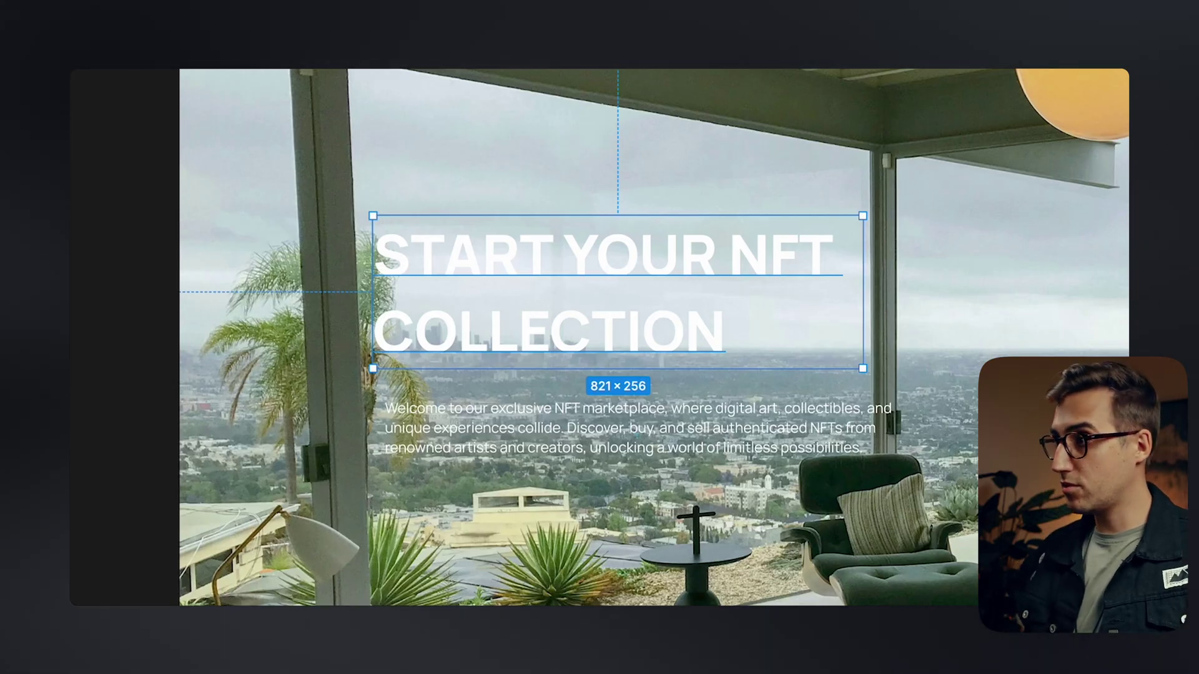
- Set the heading line height to 100 and the paragraph line height to 40
text(100)
key(Return)
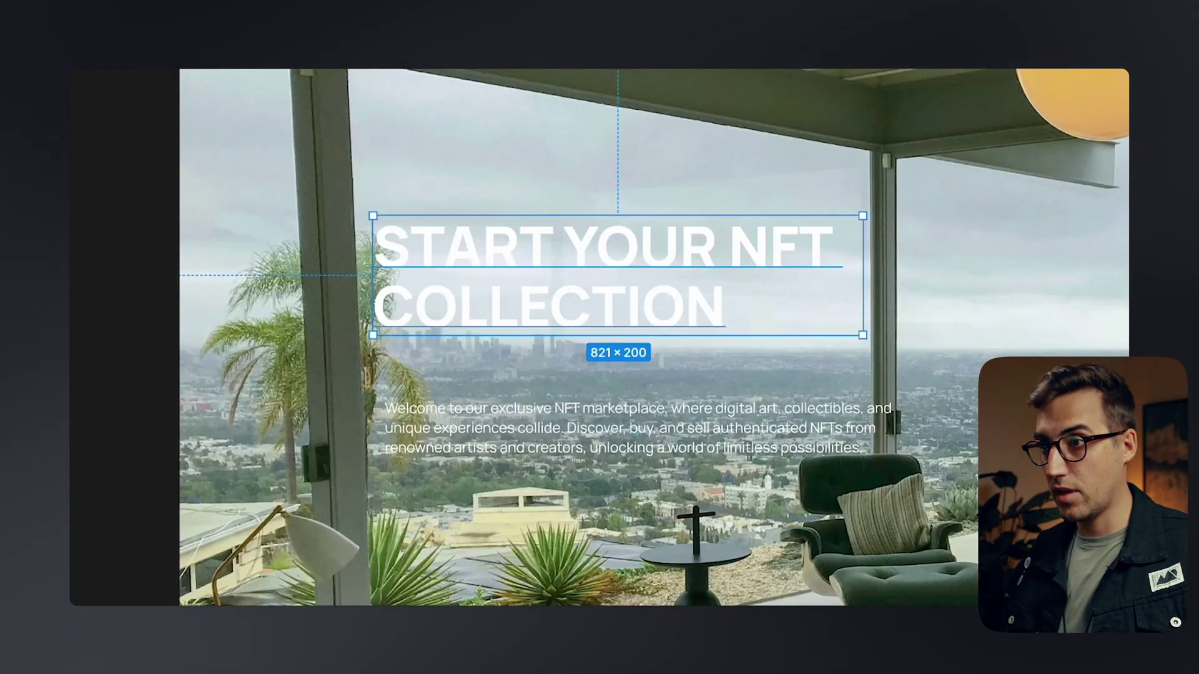
click(637, 427)
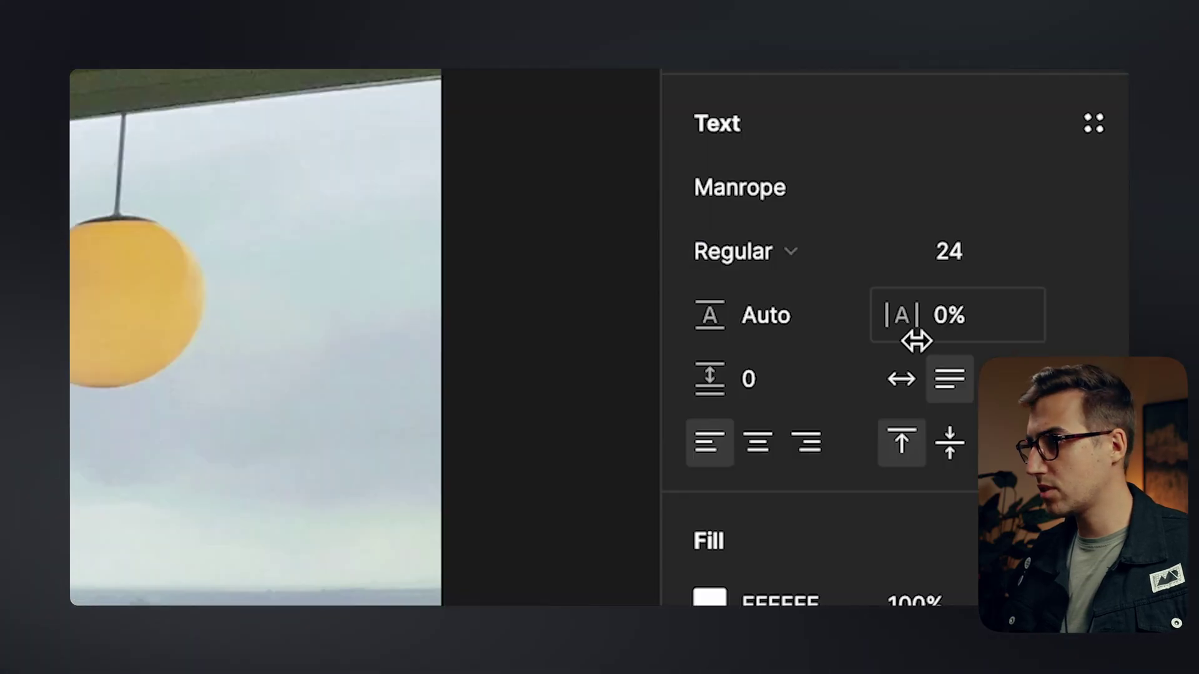
click(808, 336)
text(40)
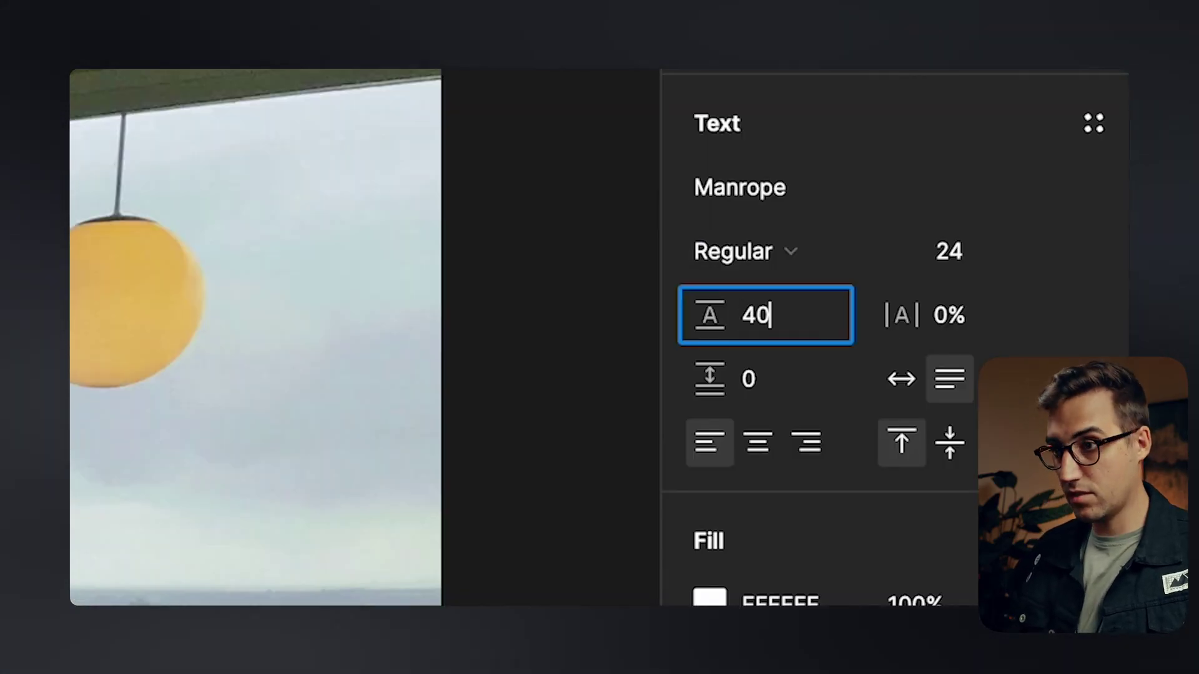
key(Return)
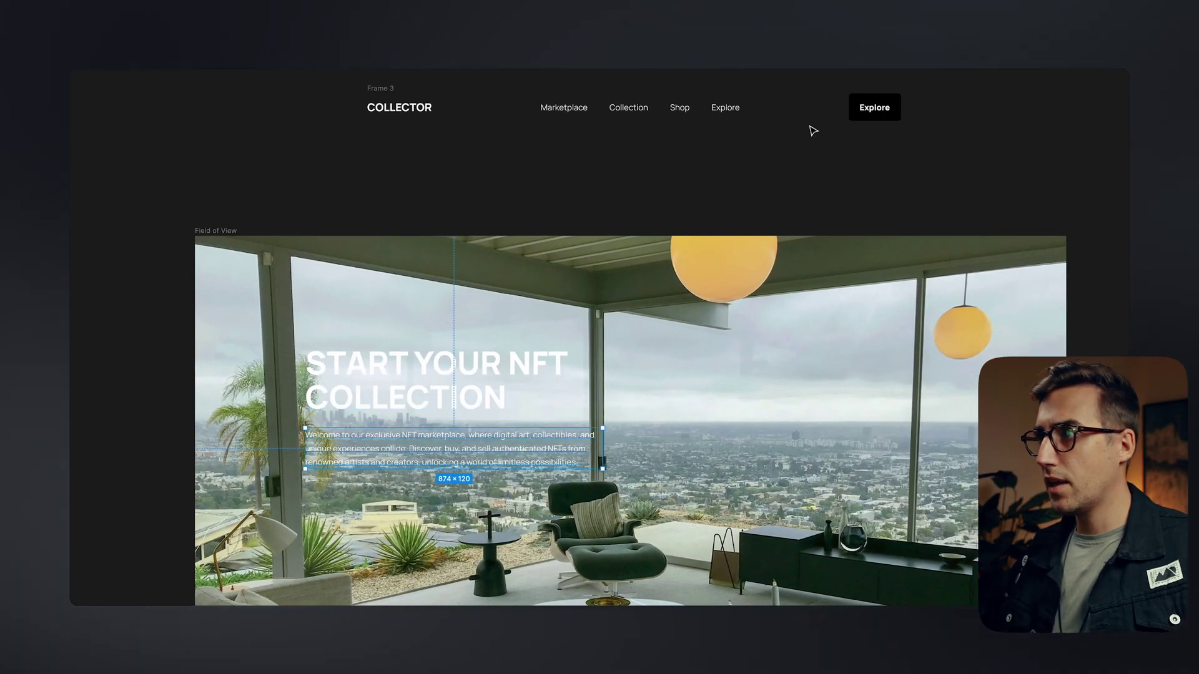
- Copy the nav Explore button below the hero paragraph and duplicate it beside itself
drag(866, 111, 331, 517)
scroll(330, 517, up, 3)
key(ctrl+d)
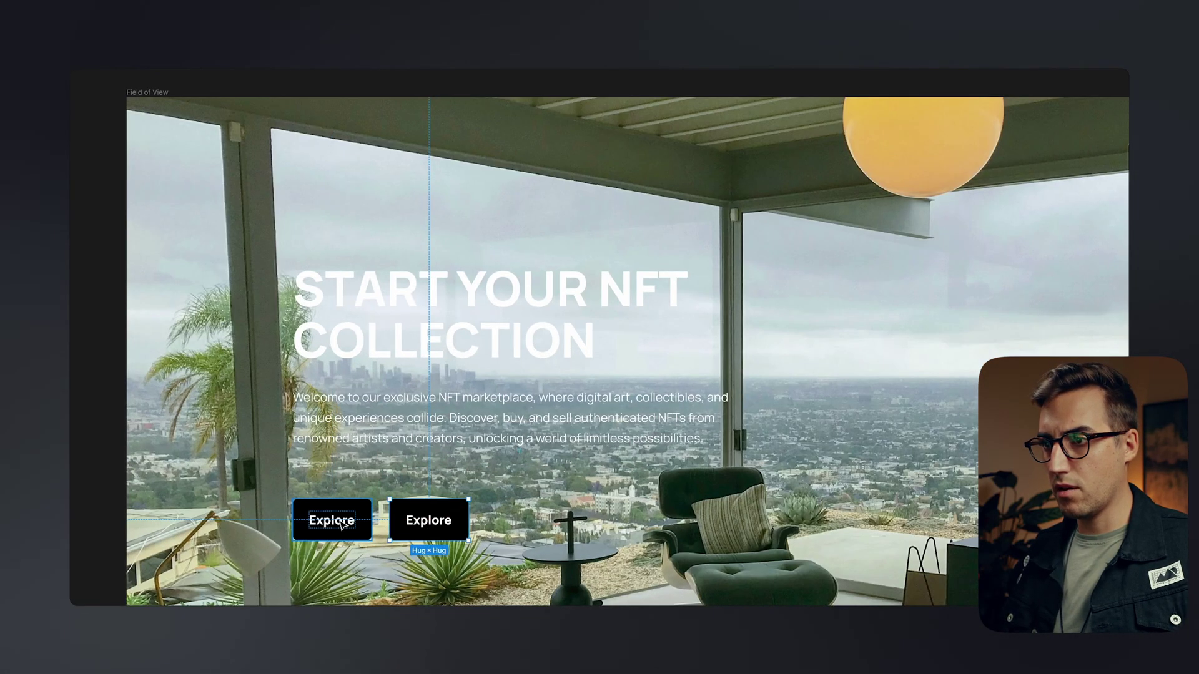
- Relabel the second button 'How it works?' and select the whole button
double_click(439, 517)
scroll(439, 517, up, 5)
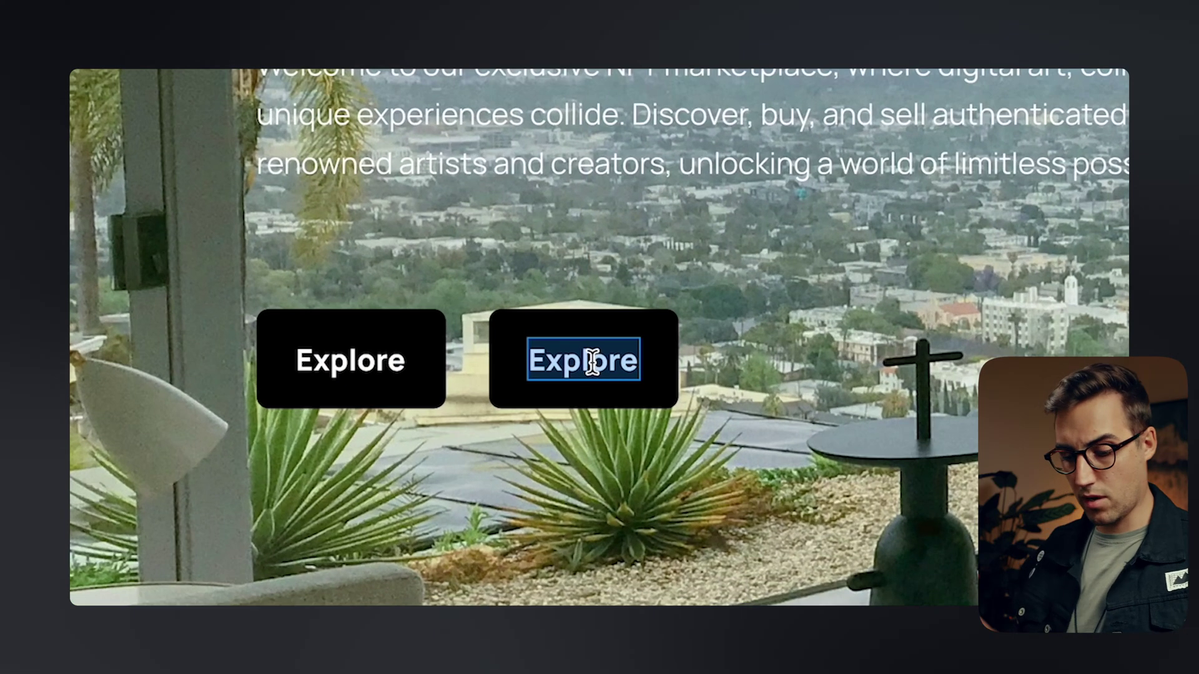
text(H)
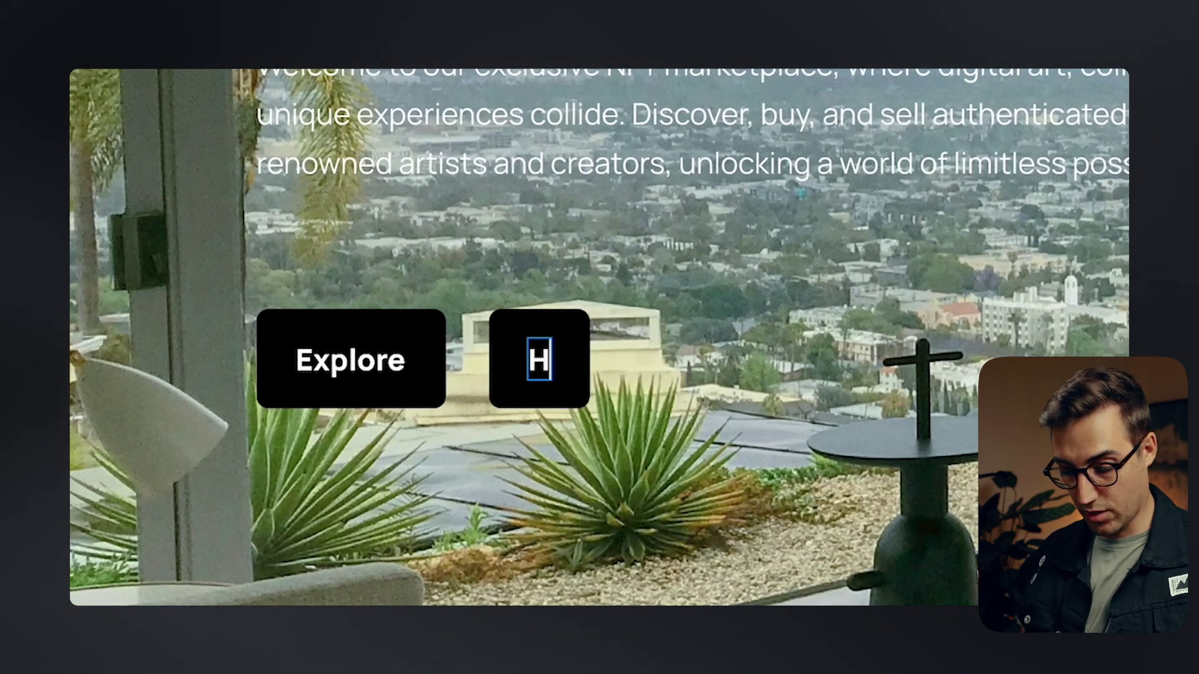
text(ow it works)
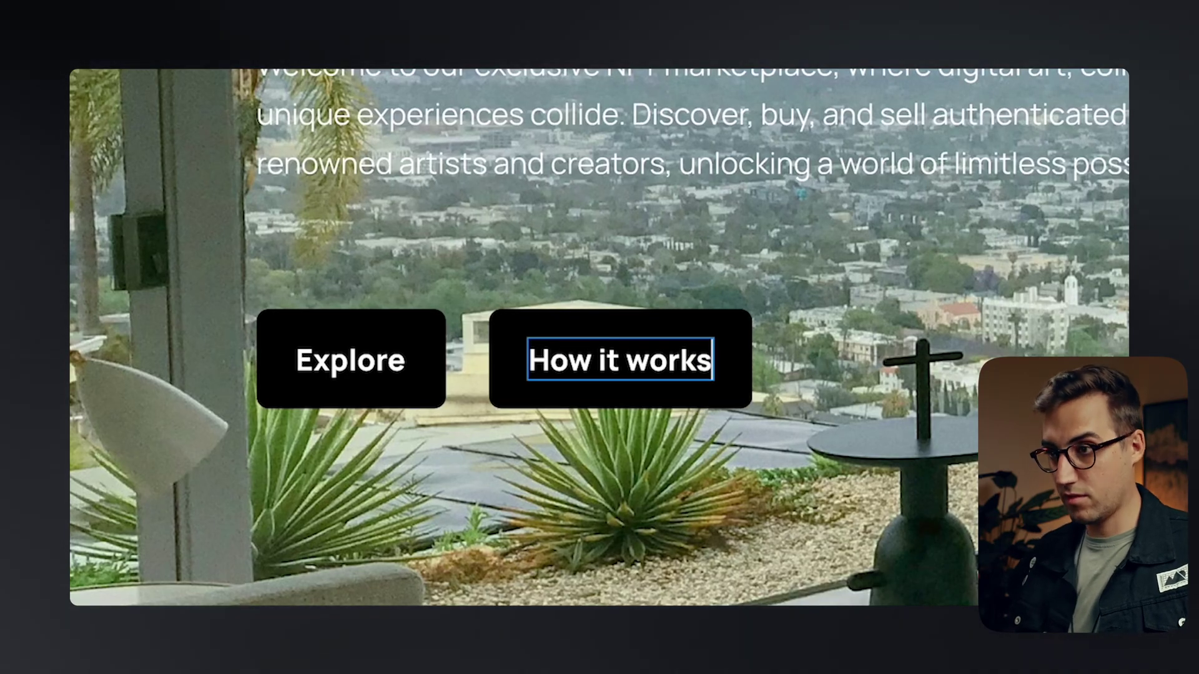
text(?)
key(Escape)
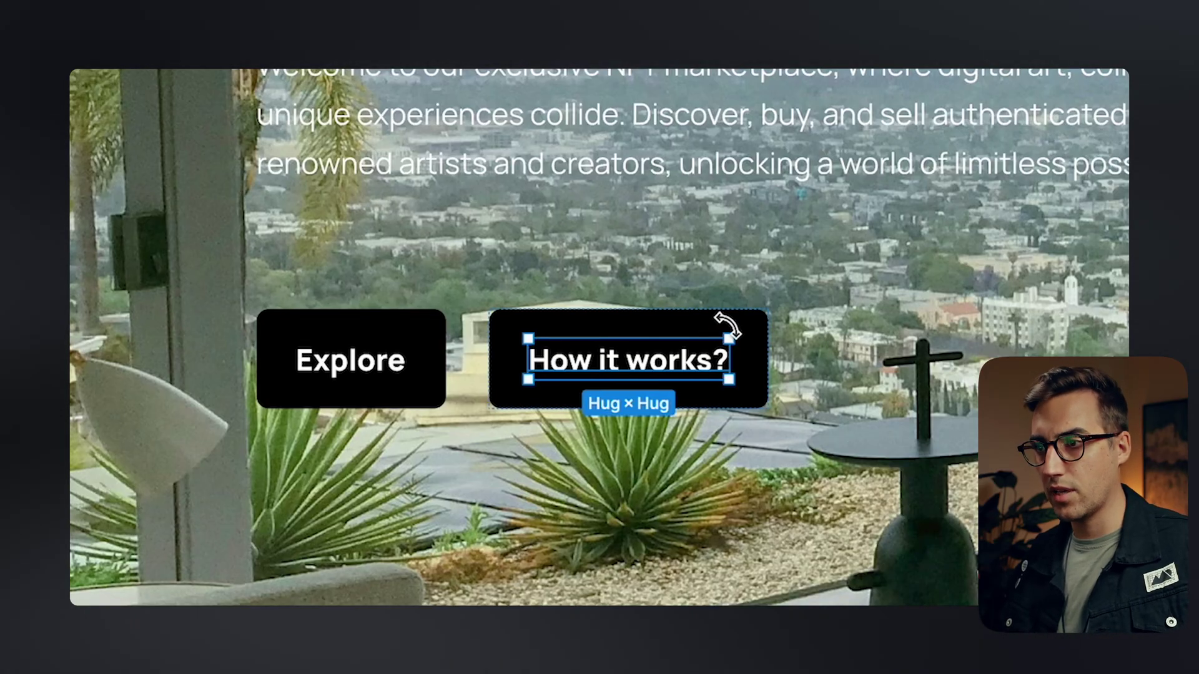
click(747, 323)
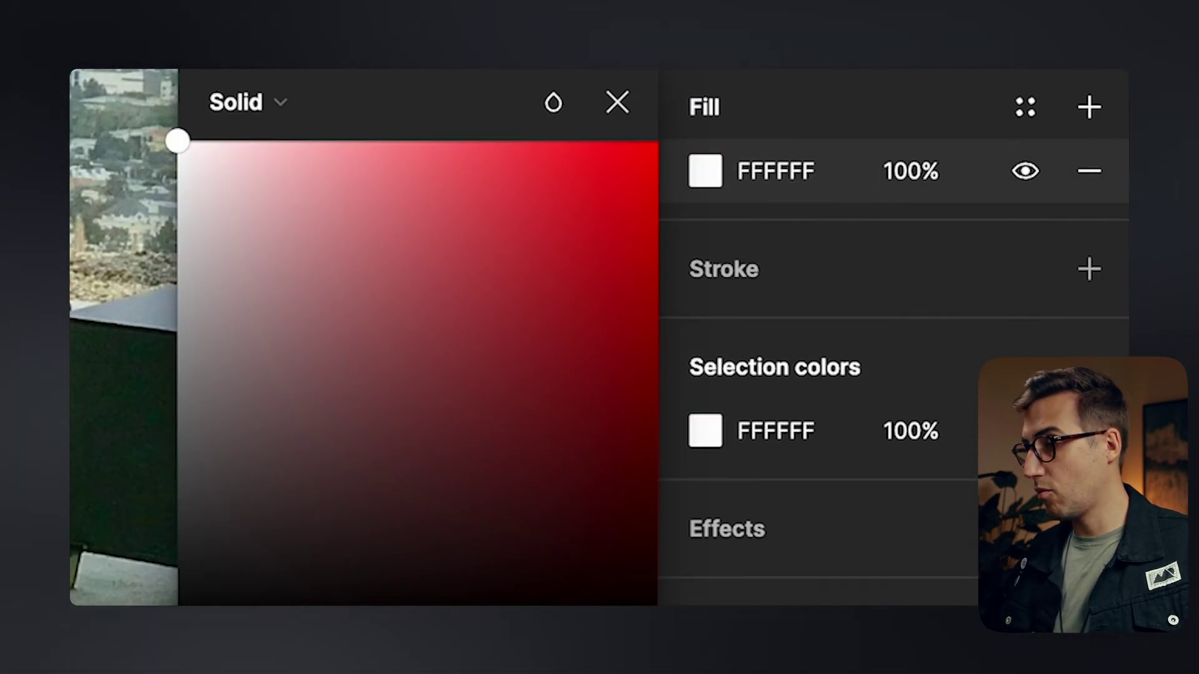
- Give the How it works? button a white FFFFFF fill at 50% opacity
click(917, 185)
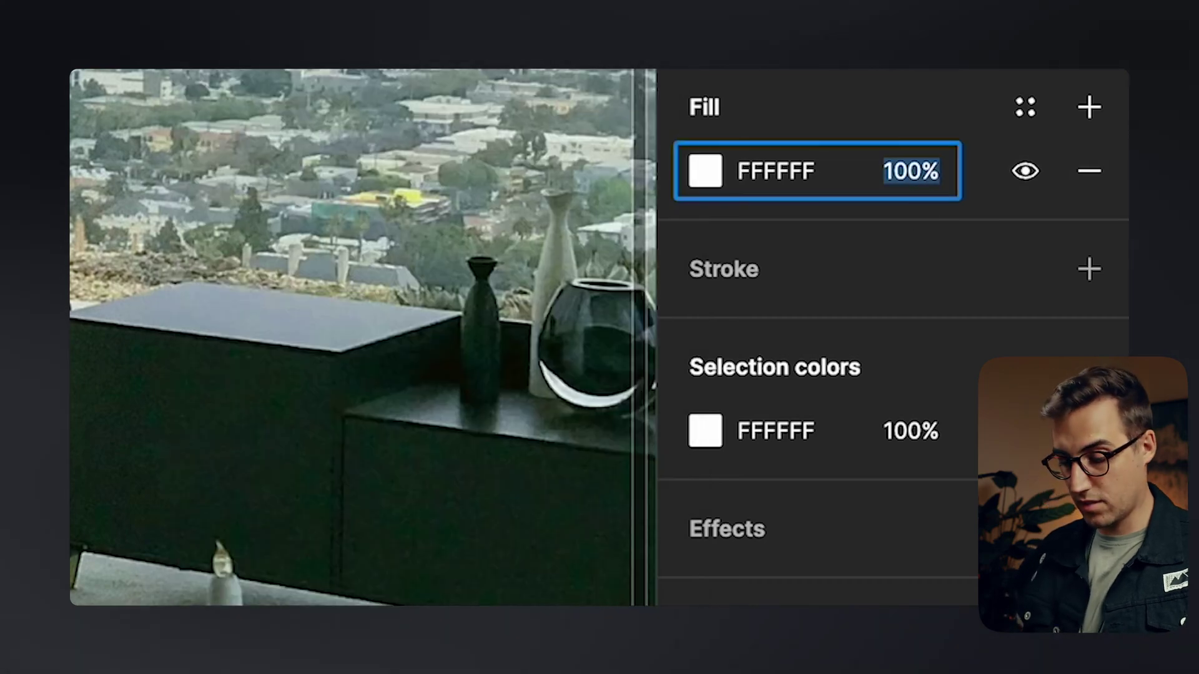
text(50)
key(Return)
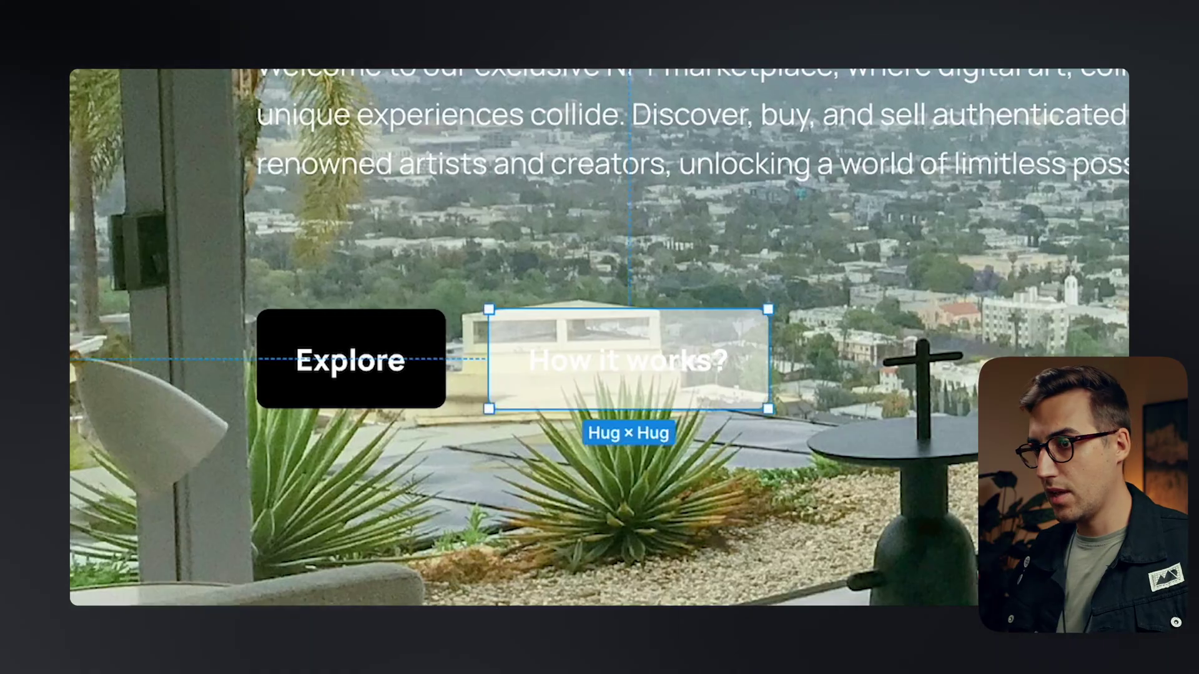
- Turn the How it works? label text black (000000)
double_click(682, 369)
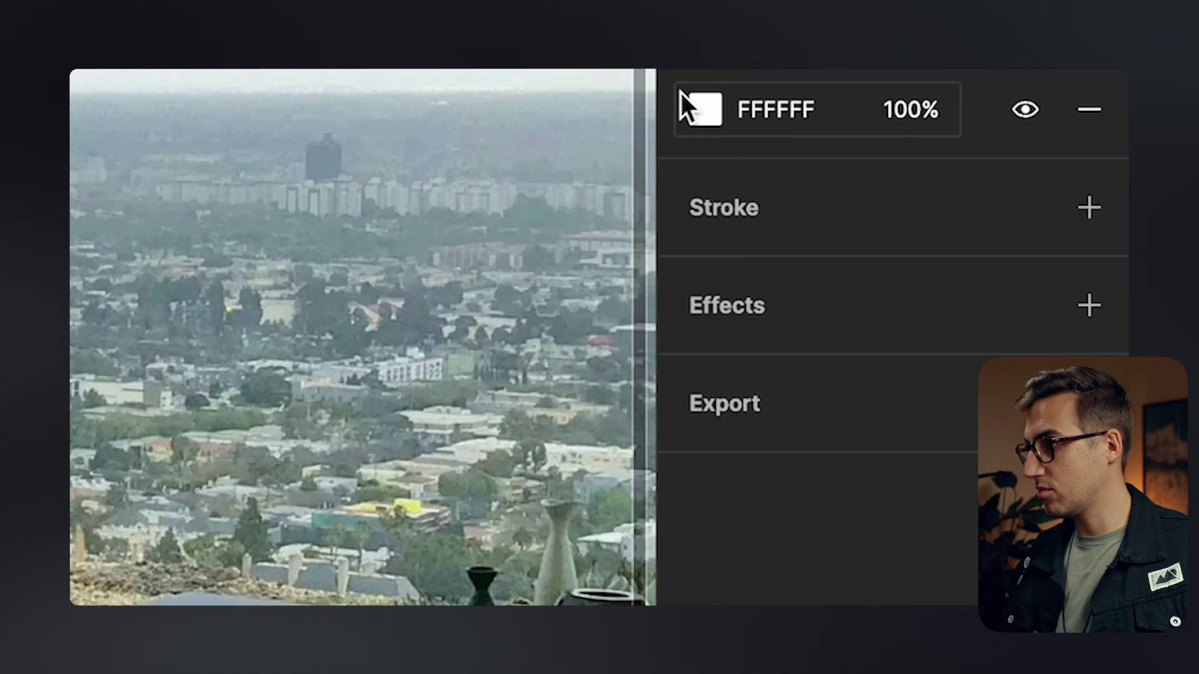
click(685, 98)
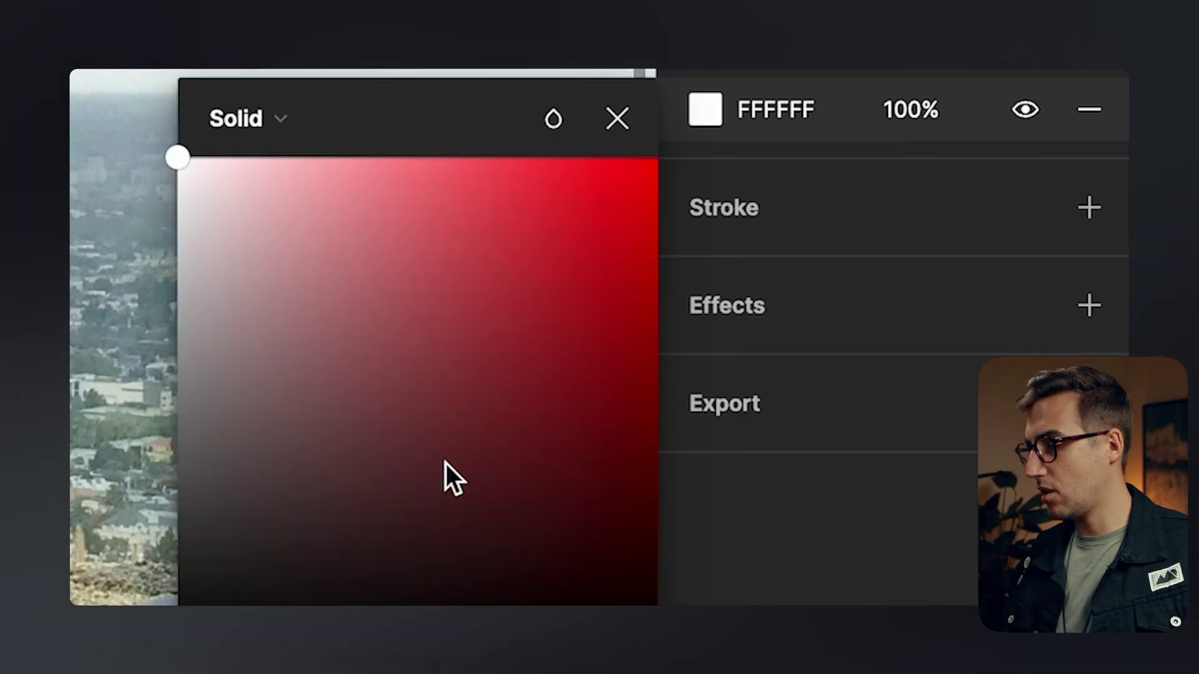
drag(437, 462, 177, 157)
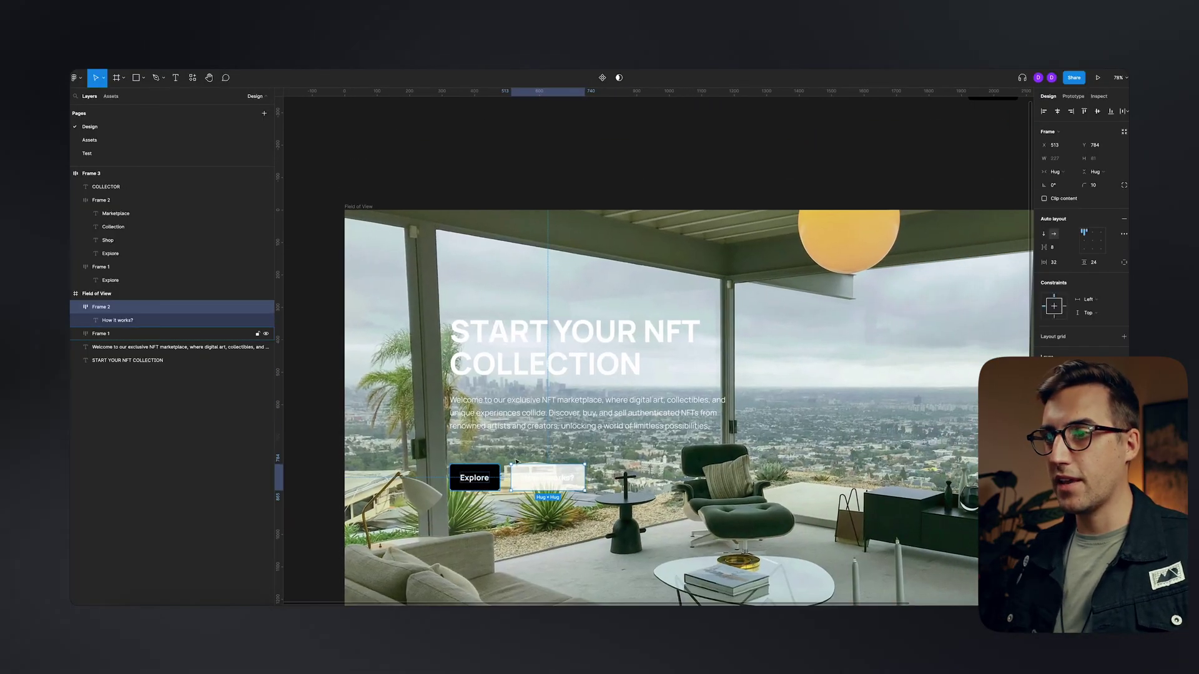
- Wrap the Explore and How it works? buttons in auto layout with a 32 gap
shift+click(475, 478)
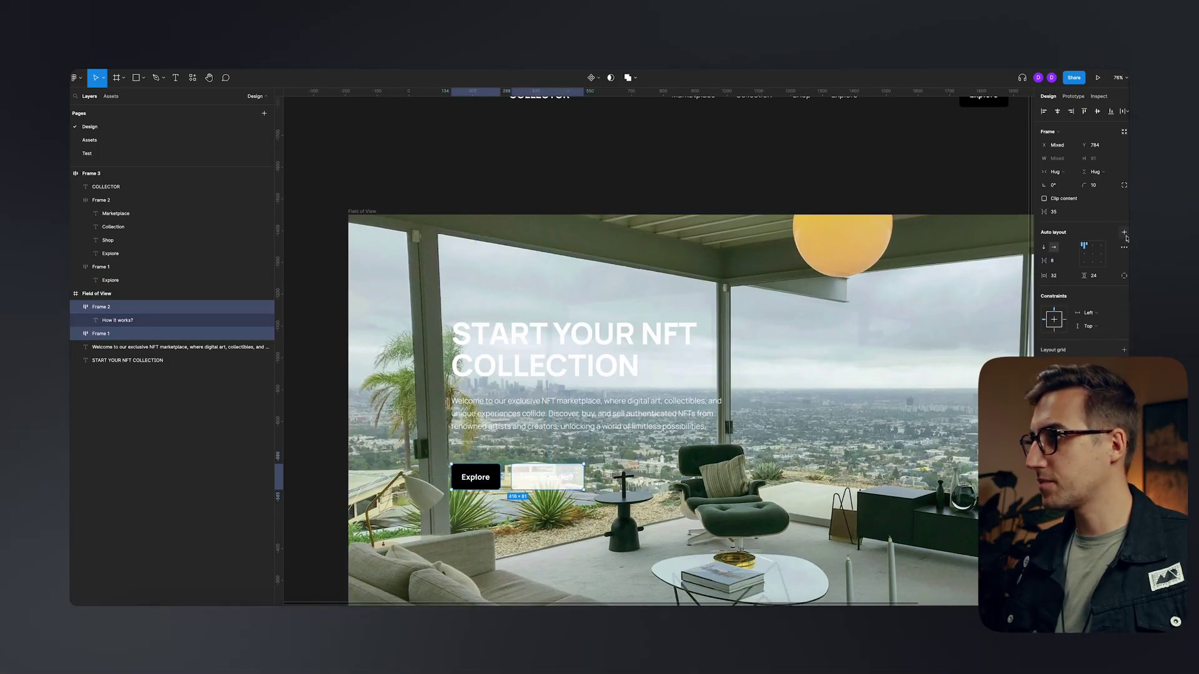
click(1124, 232)
click(1052, 261)
text(32)
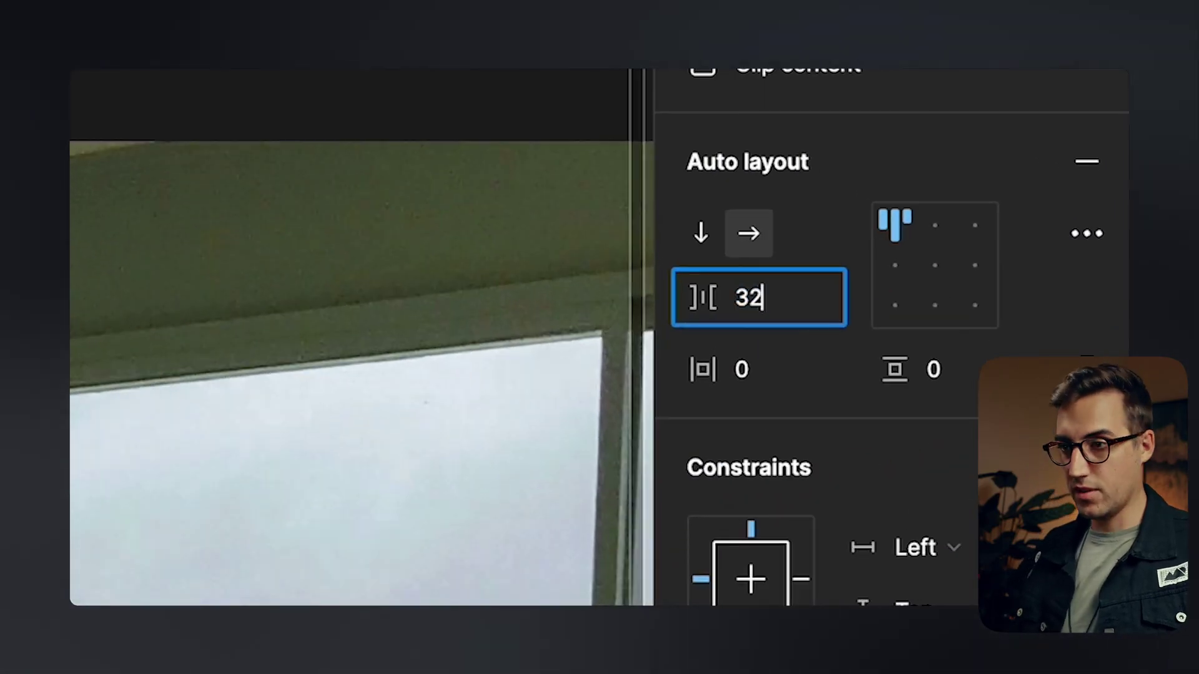
key(Return)
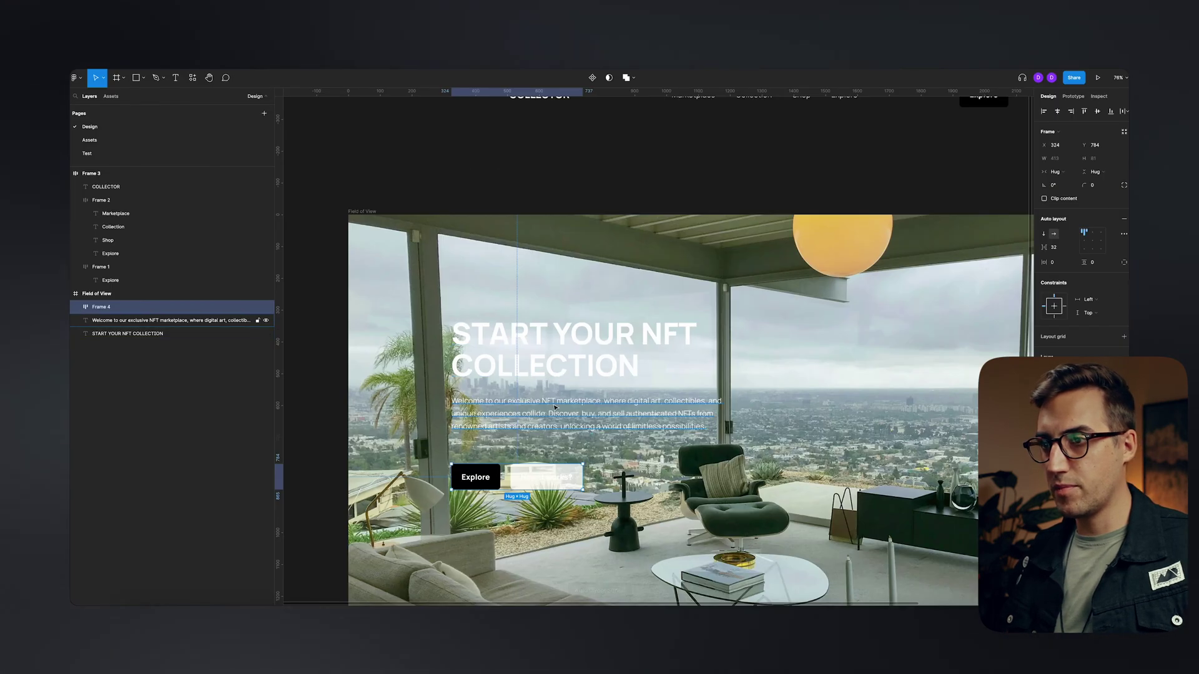
- Set heading-paragraph spacing to 24, then wrap headline group and button row in auto layout
shift+click(578, 348)
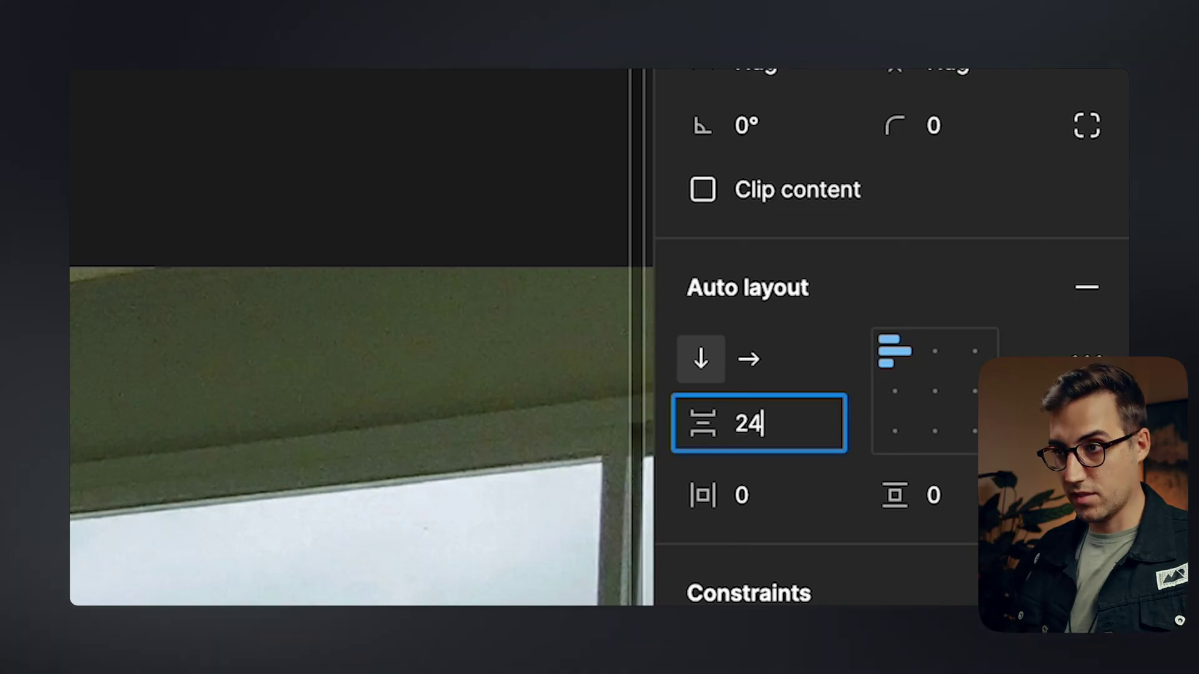
key(Return)
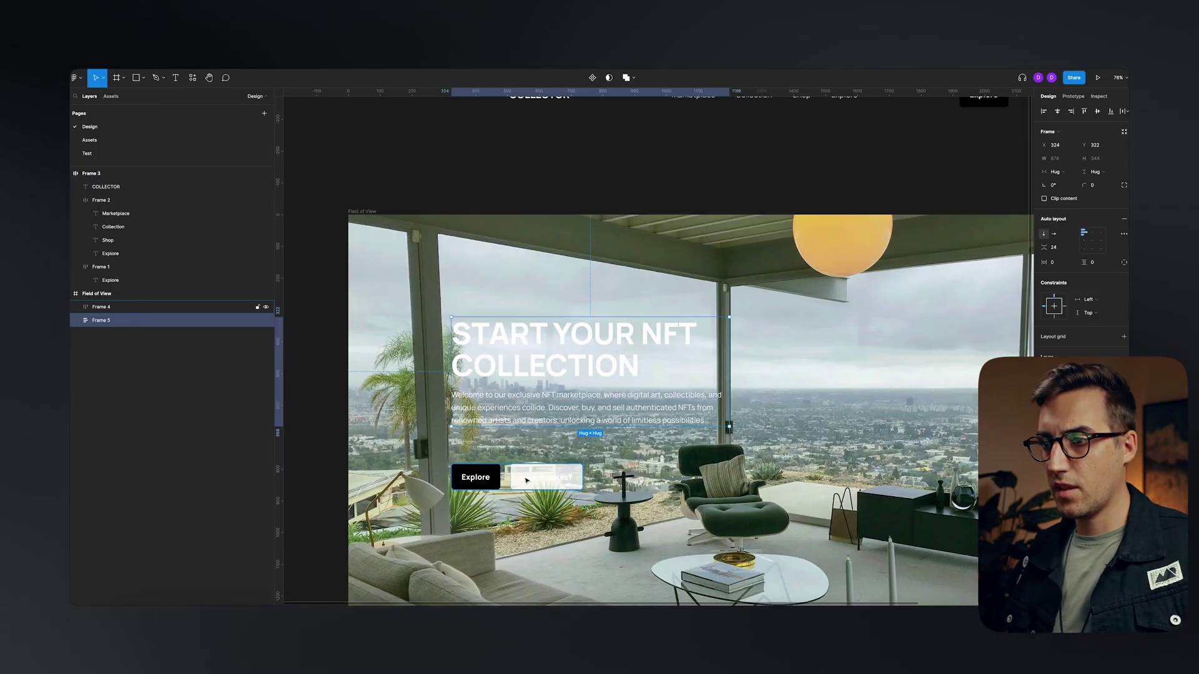
shift+click(585, 361)
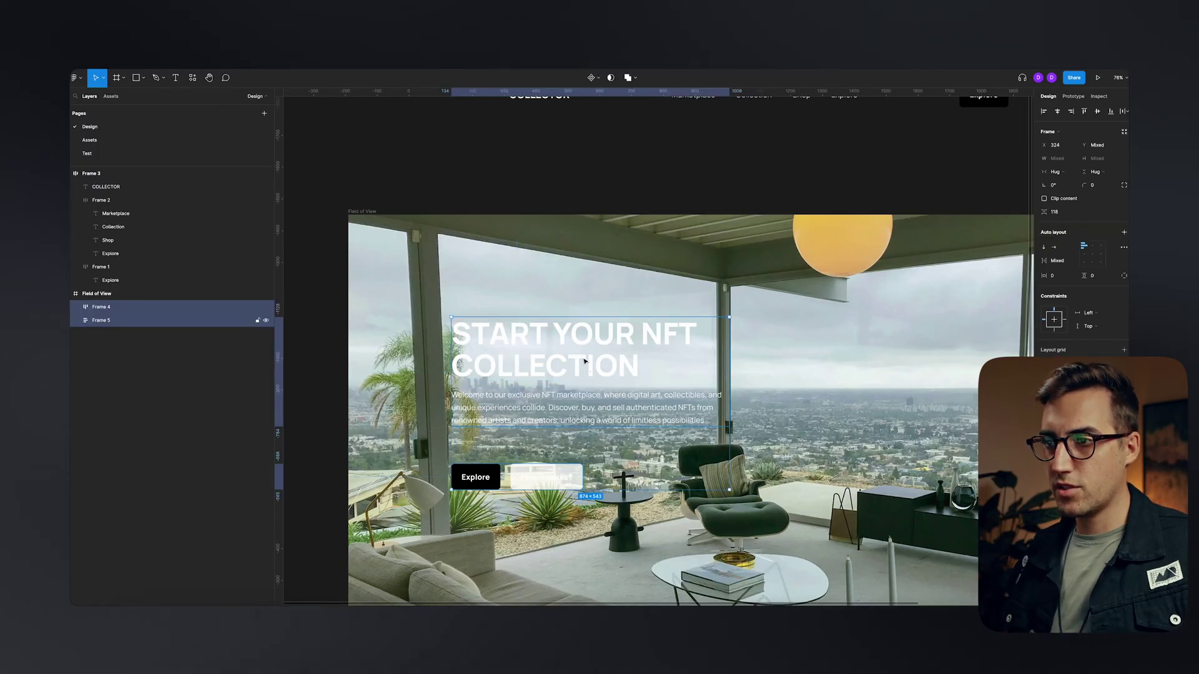
key(shift+a)
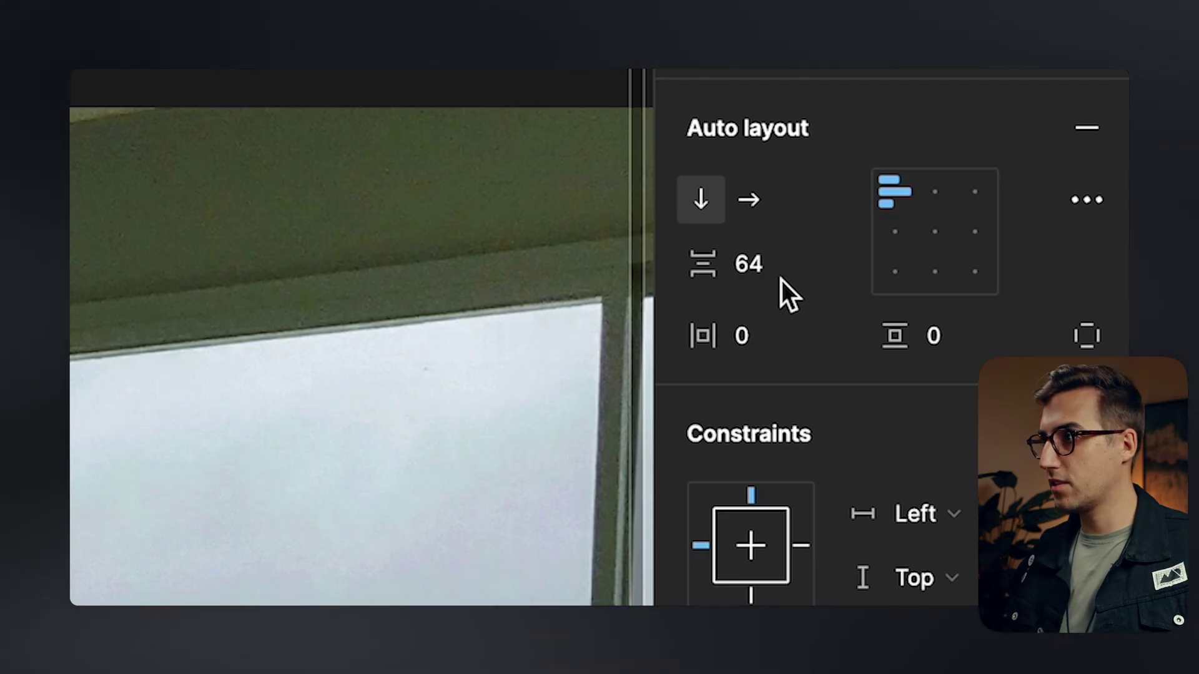
- Change the stacked frame's vertical gap to 9 and select the headline text block
click(765, 249)
text(9)
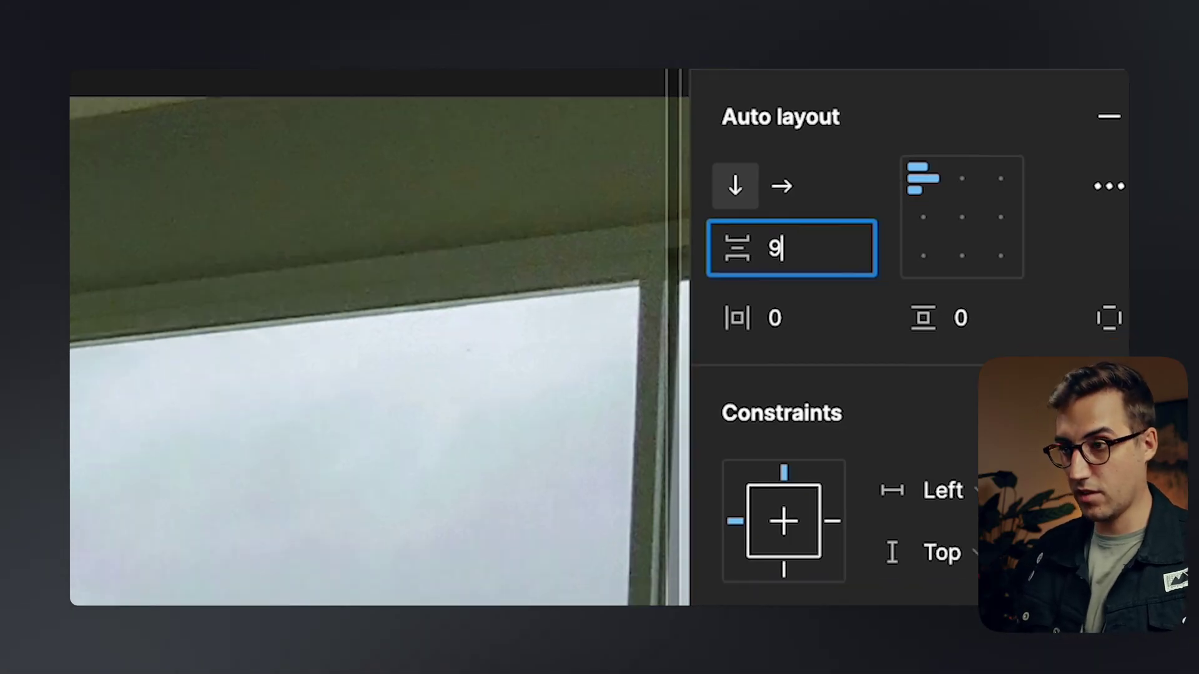
scroll(597, 247, up, 3)
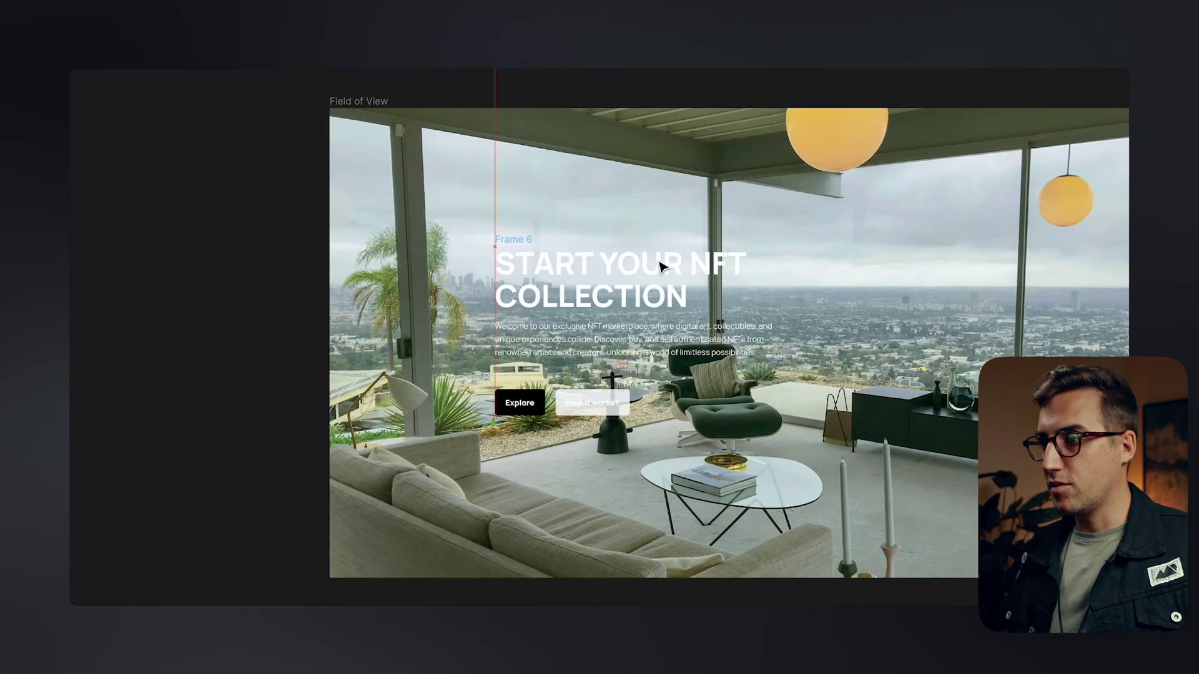
click(593, 304)
scroll(615, 294, down, 2)
scroll(650, 300, up, 2)
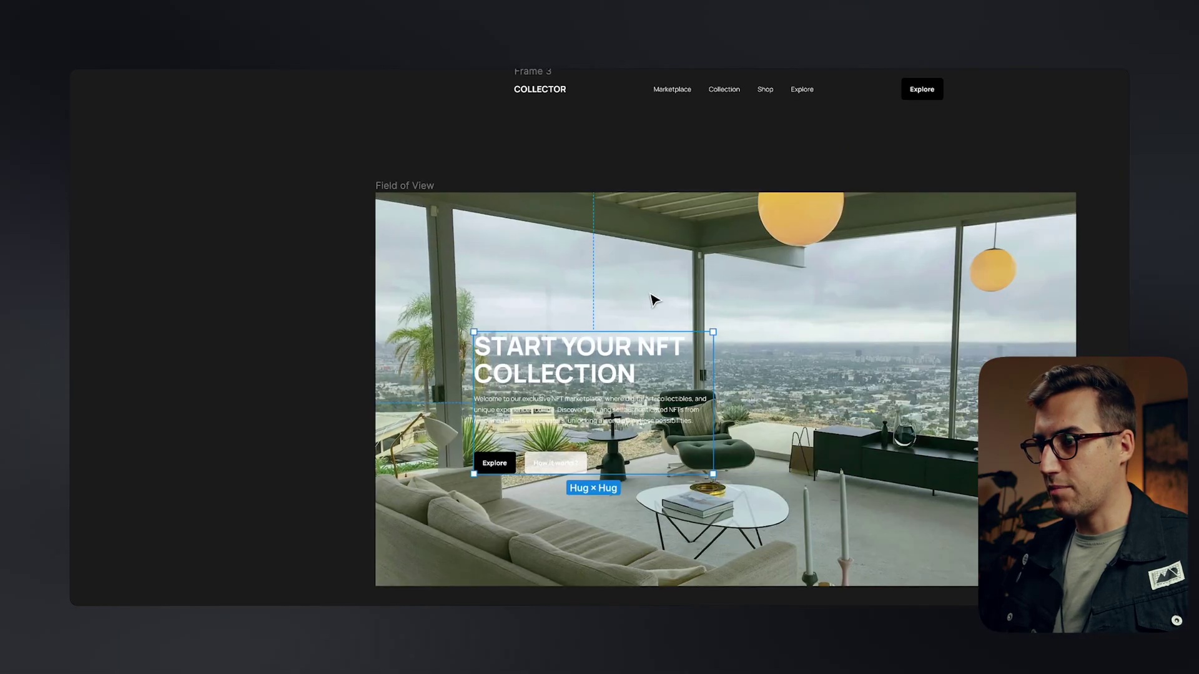
scroll(652, 318, up, 2)
scroll(657, 337, up, 3)
scroll(529, 265, down, 3)
scroll(535, 238, down, 1)
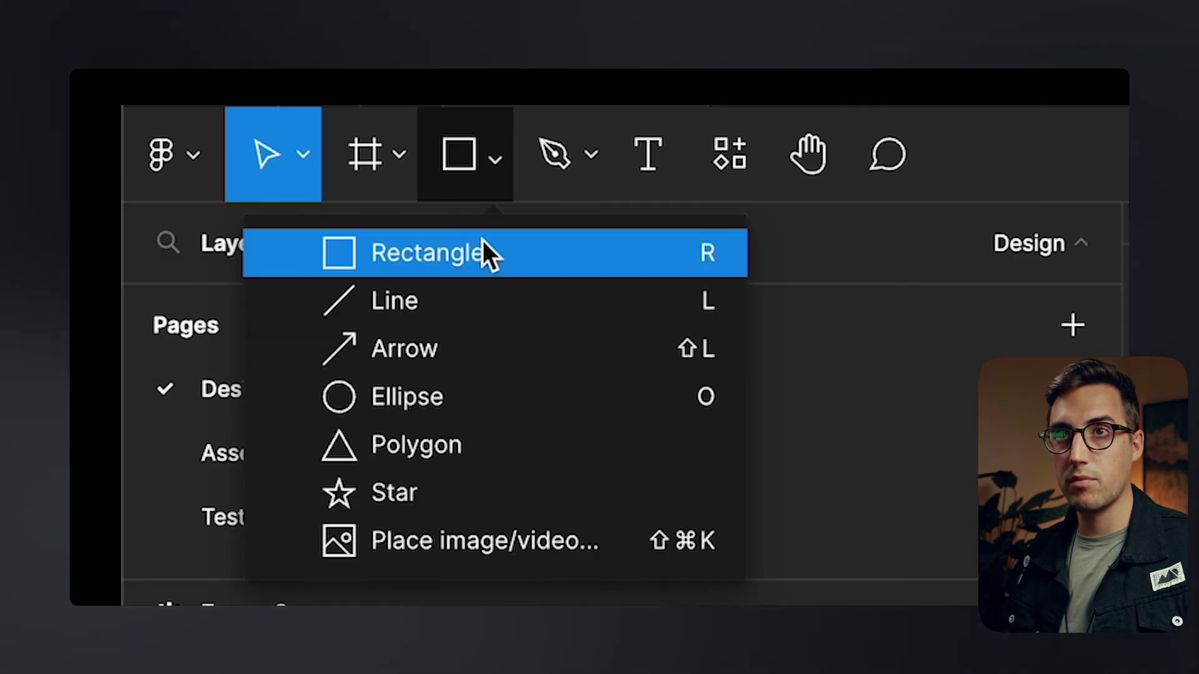
- Draw a 449×449 square right of the headline with corner radius 10
click(487, 255)
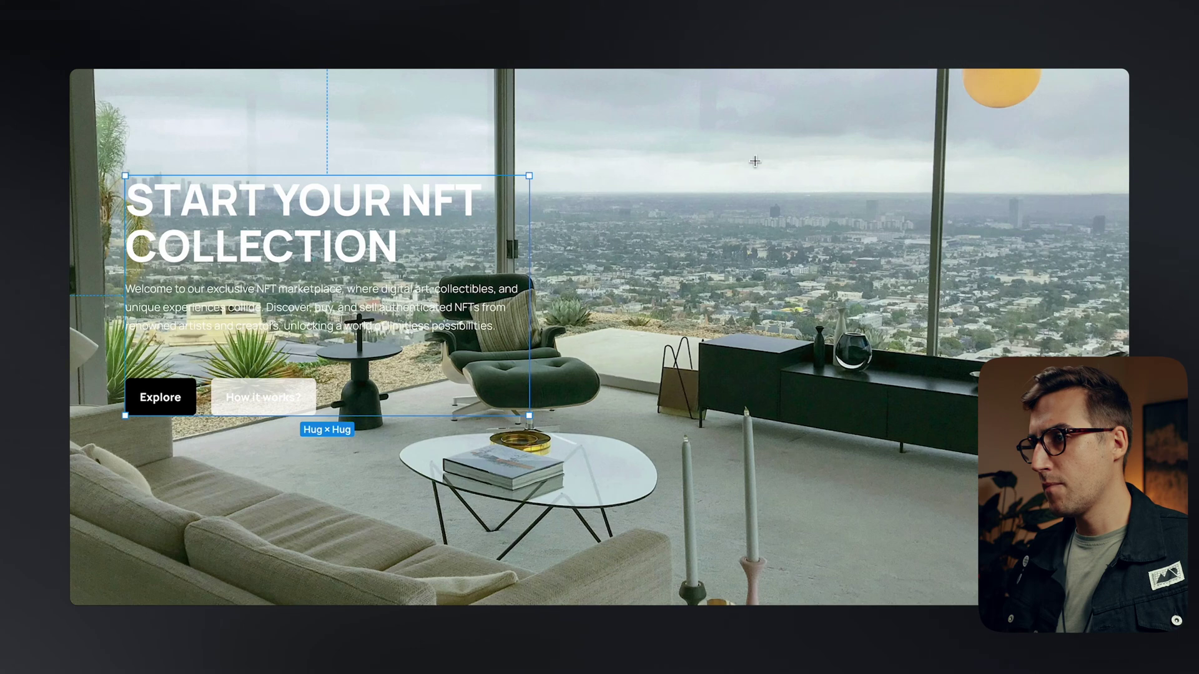
drag(747, 134, 953, 339)
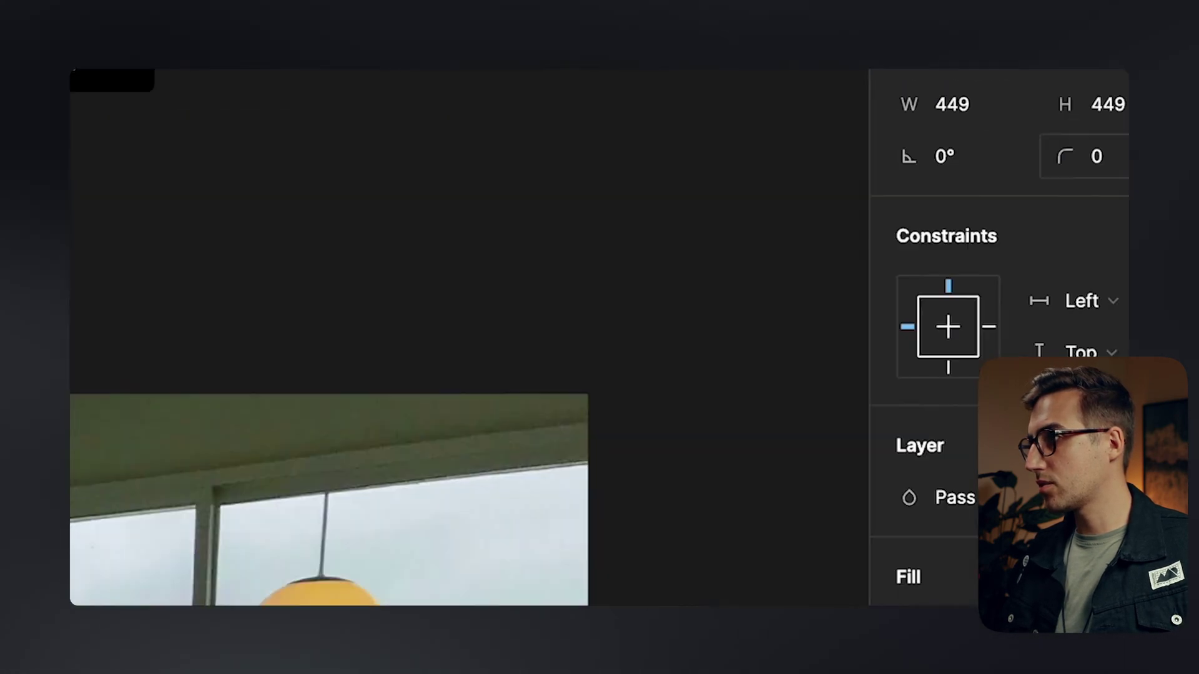
click(976, 339)
text(10)
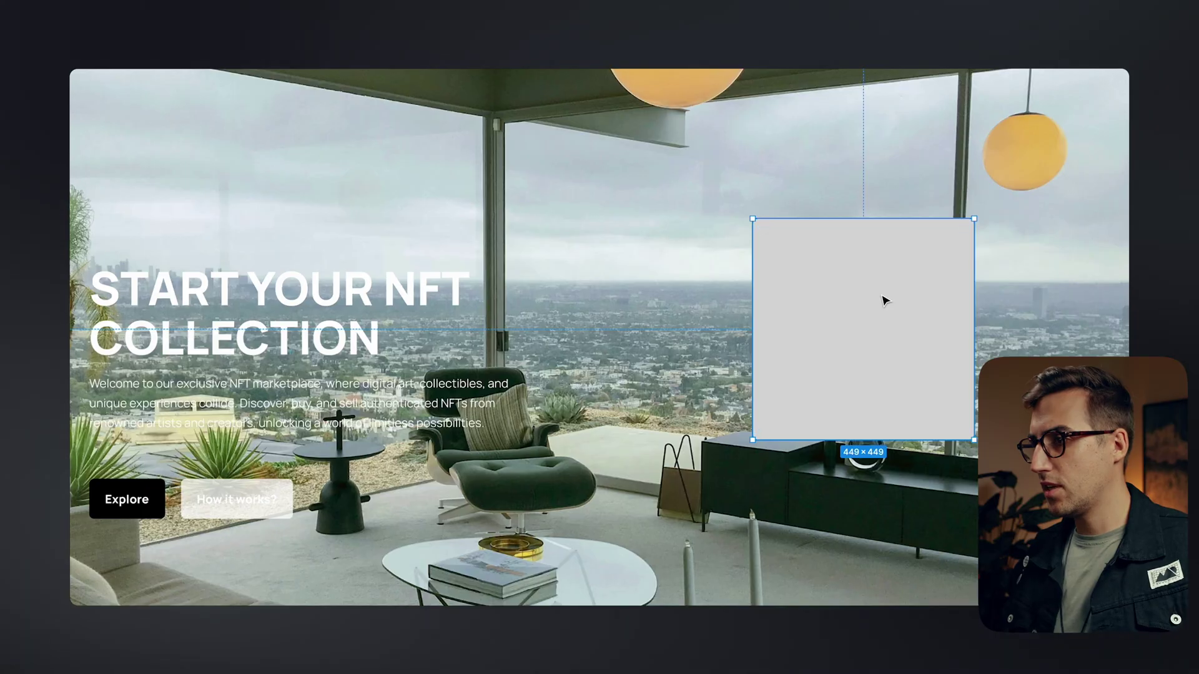
drag(853, 262, 817, 279)
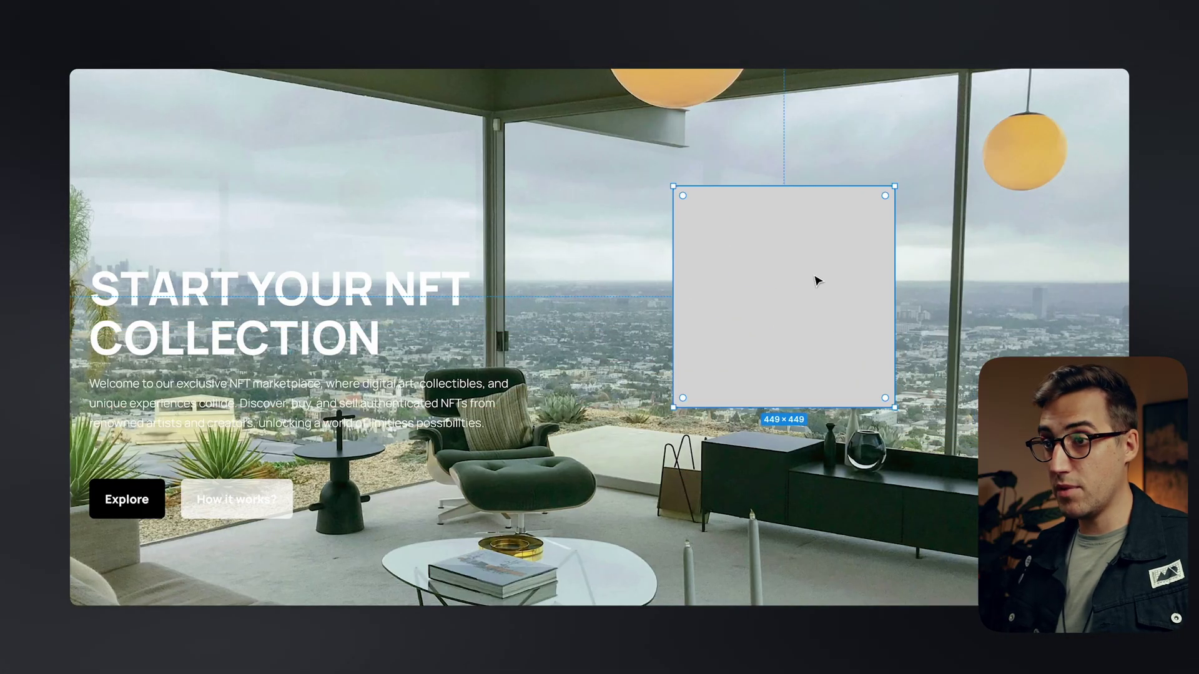
- Copy the welcome paragraph under the square, retype it 'Cool Monkey' and make it ExtraBold
click(252, 417)
click(250, 413)
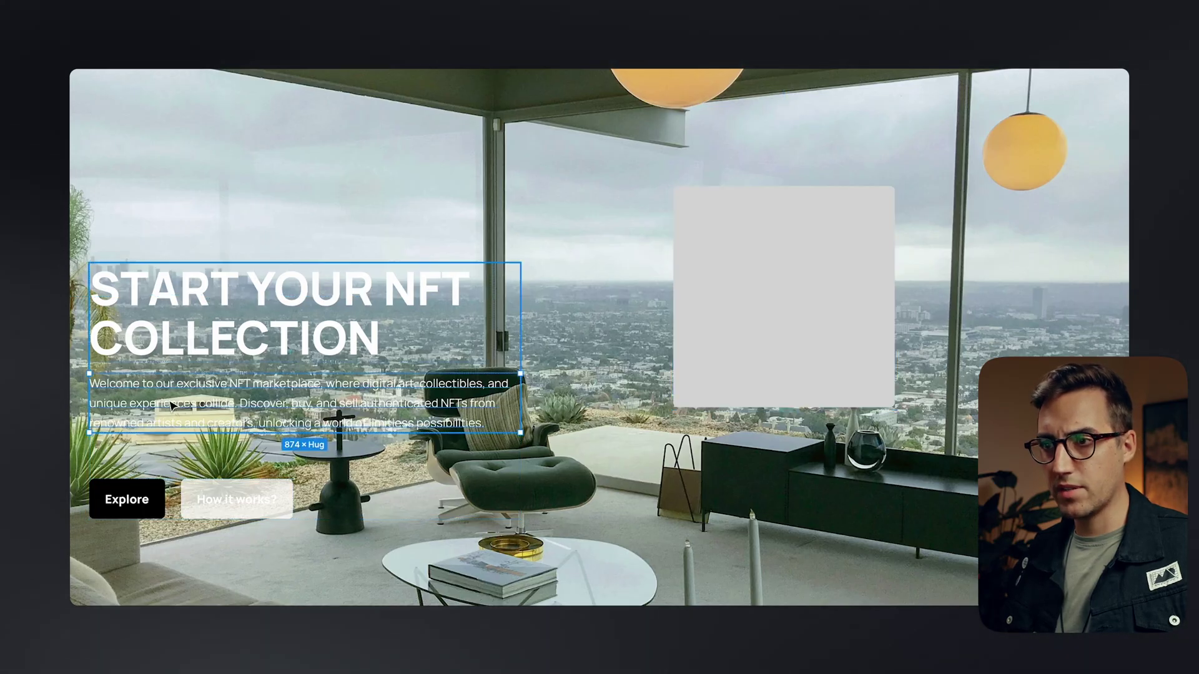
drag(249, 412, 748, 452)
double_click(745, 447)
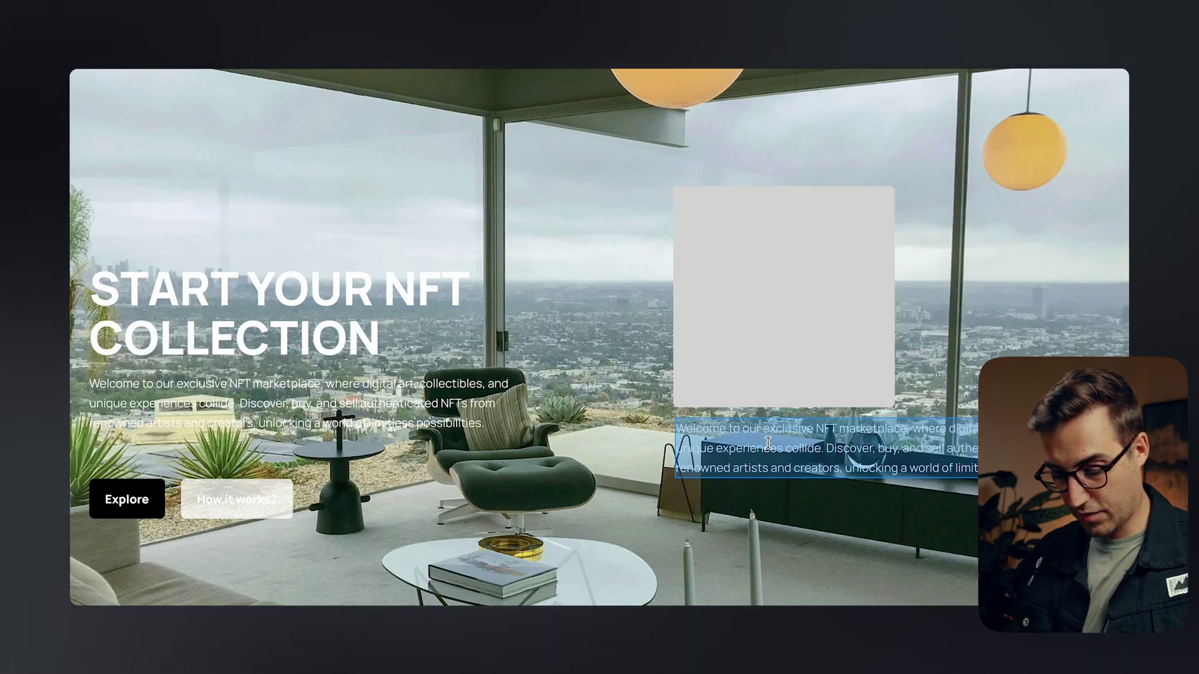
text(NFT NAME)
text(Cool Mon)
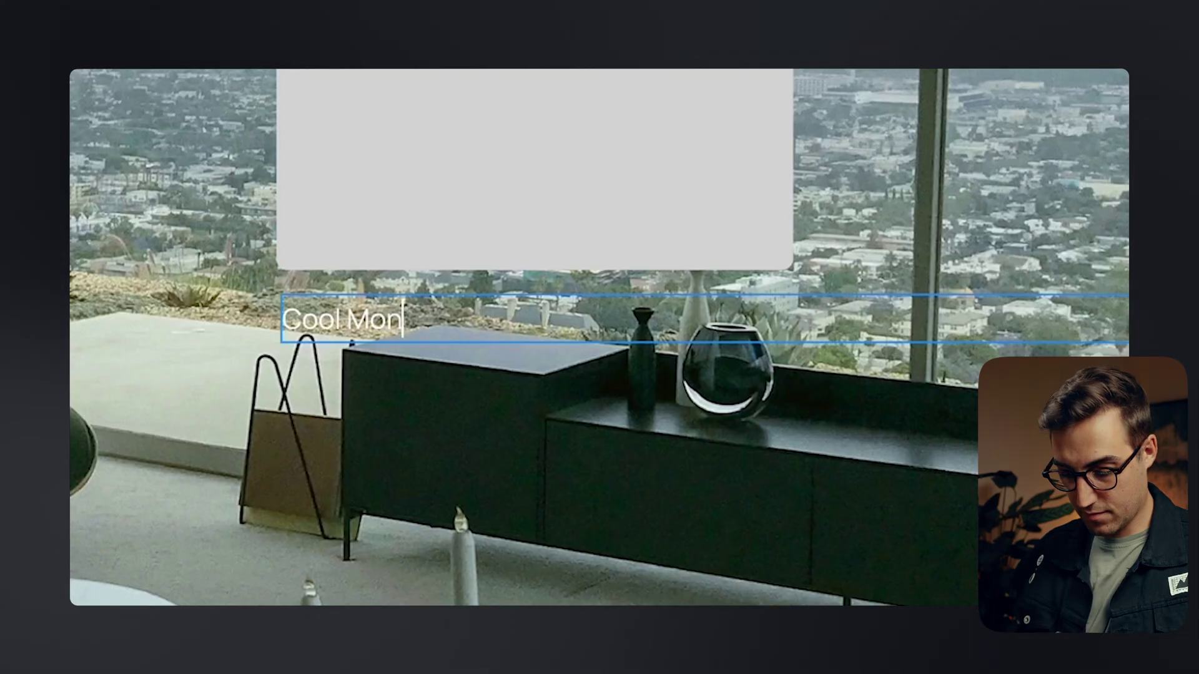
text(key)
key(Escape)
click(741, 250)
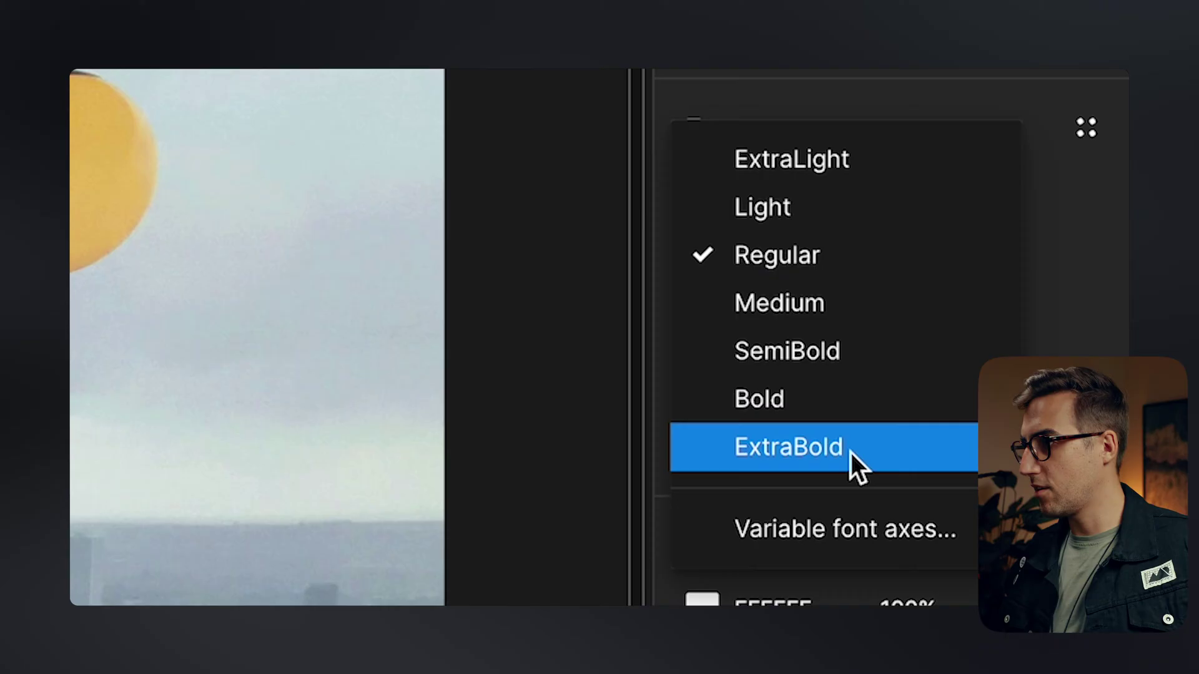
click(845, 455)
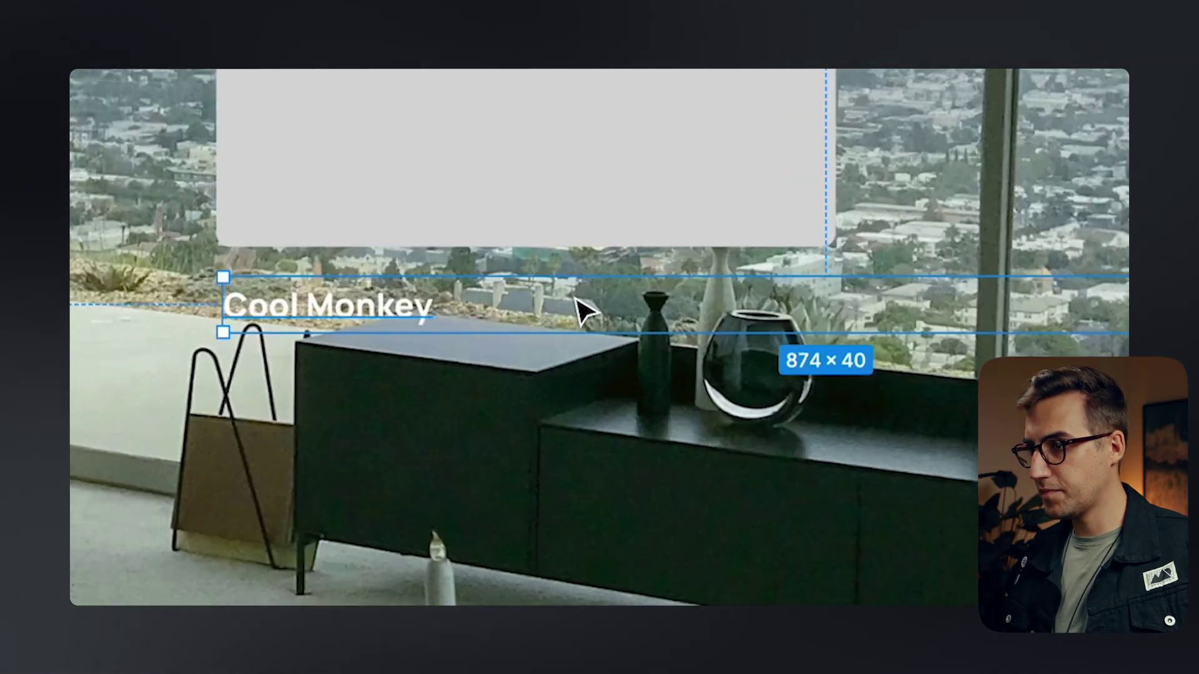
- Duplicate Cool Monkey to the right as '0.6 ETH' and shrink the Cool Monkey box to fit
drag(321, 332, 687, 329)
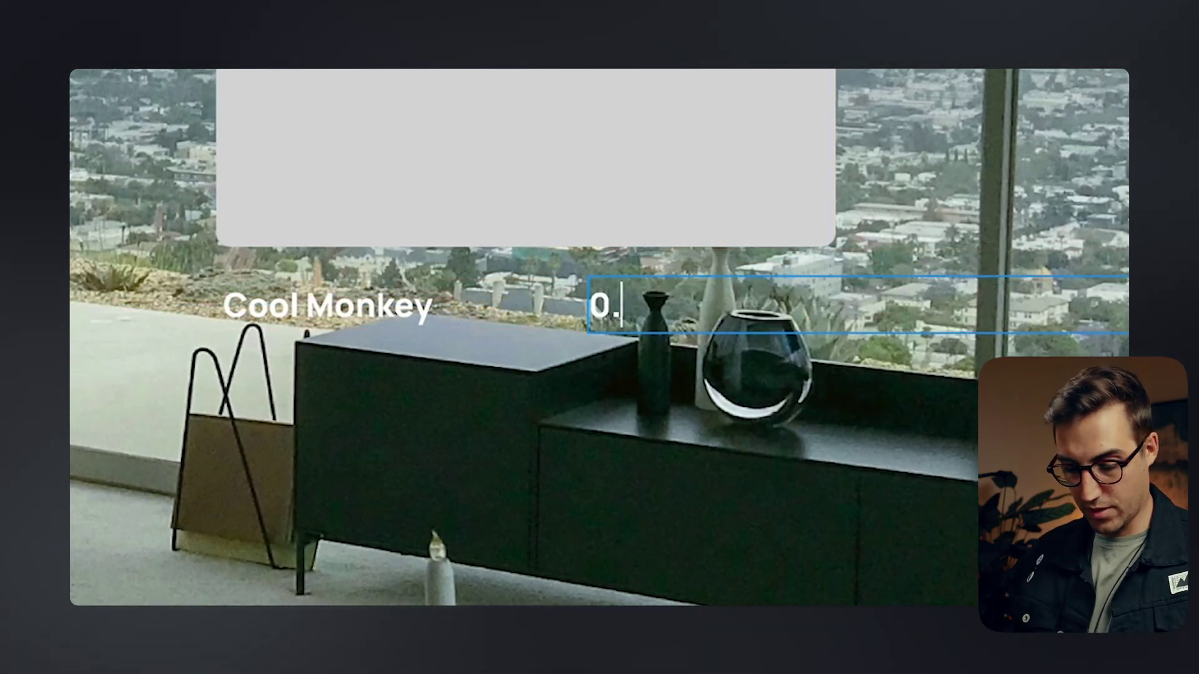
text(6)
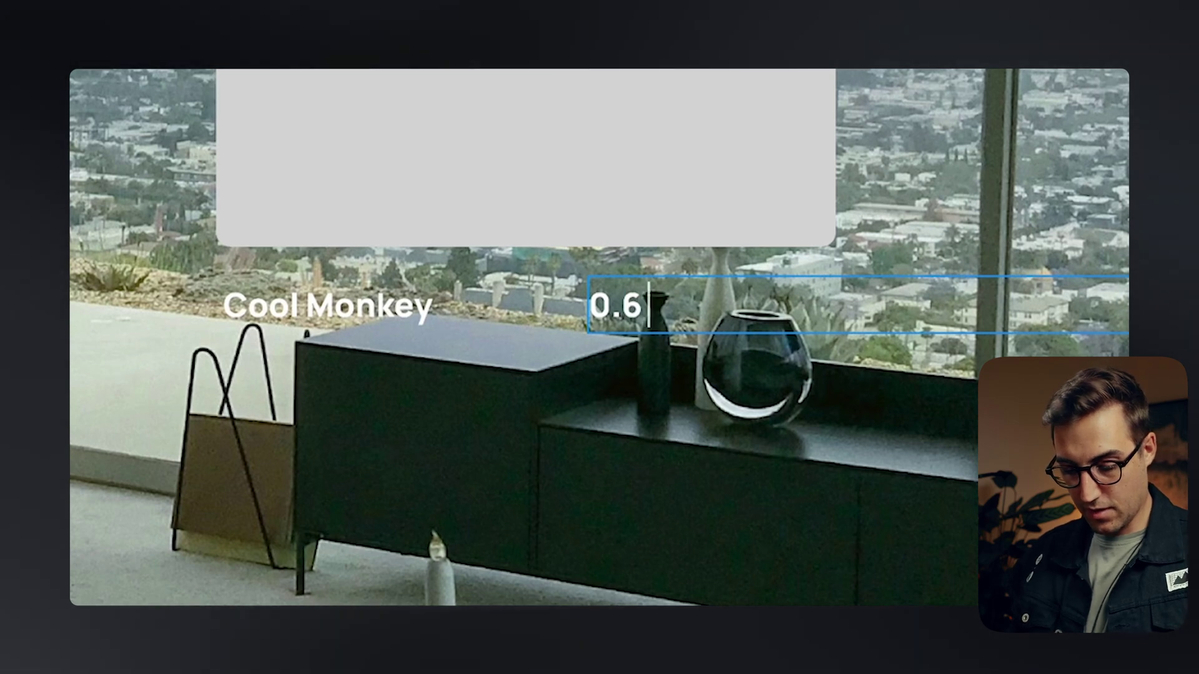
text( ETH)
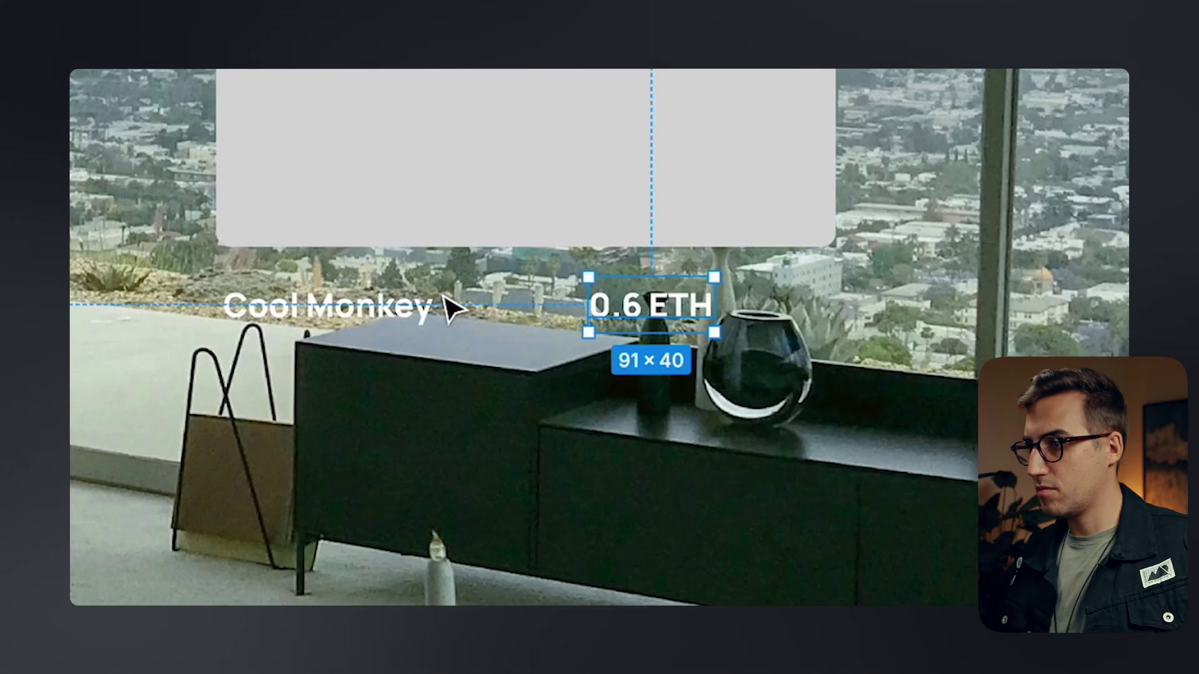
click(383, 327)
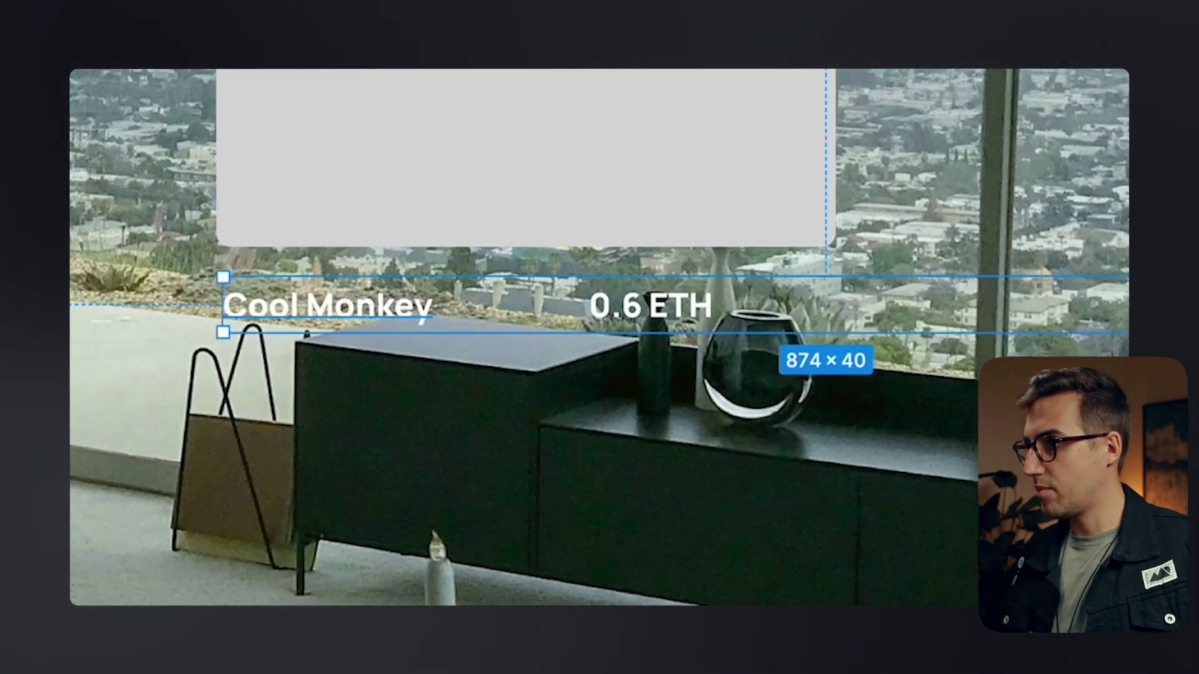
drag(594, 286, 693, 316)
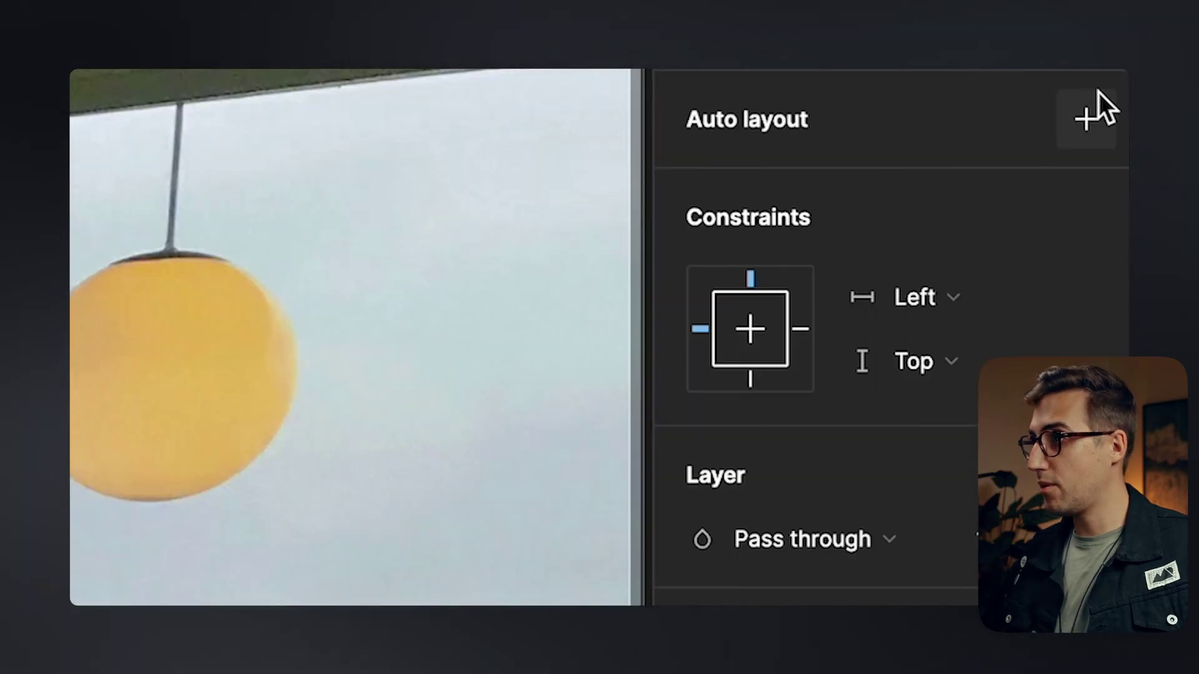
- Put Cool Monkey and 0.6 ETH in a Space between auto-layout row, aligned and widened to 449
click(1098, 93)
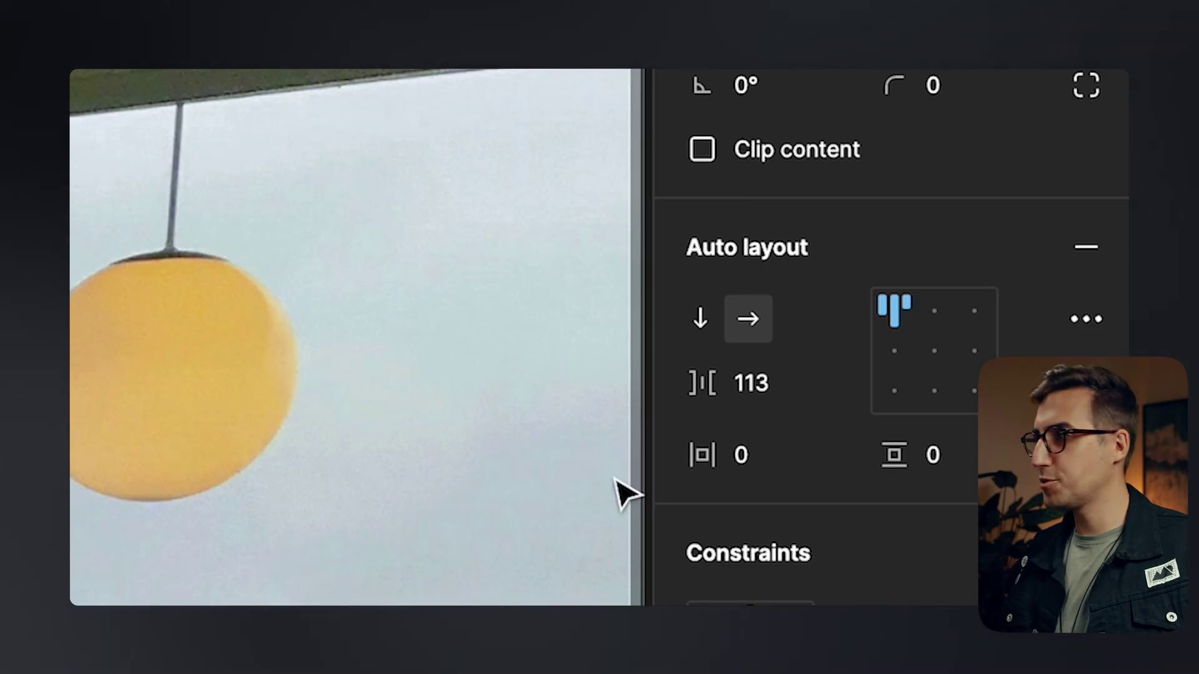
click(1102, 322)
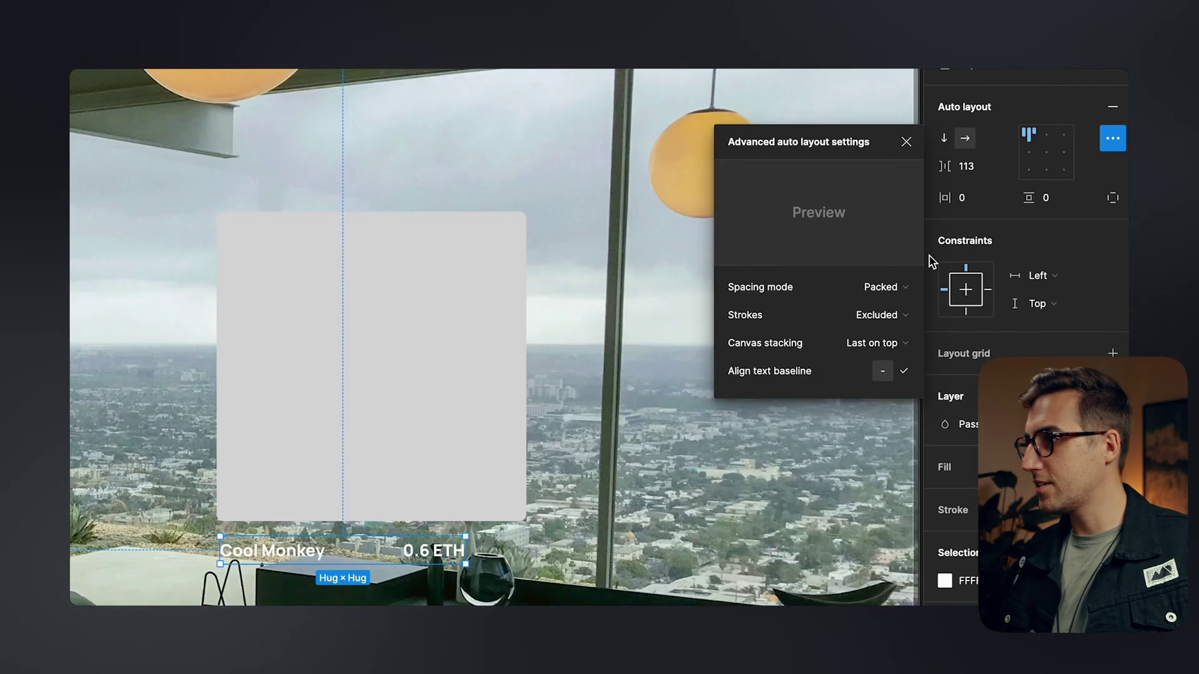
click(886, 286)
click(903, 318)
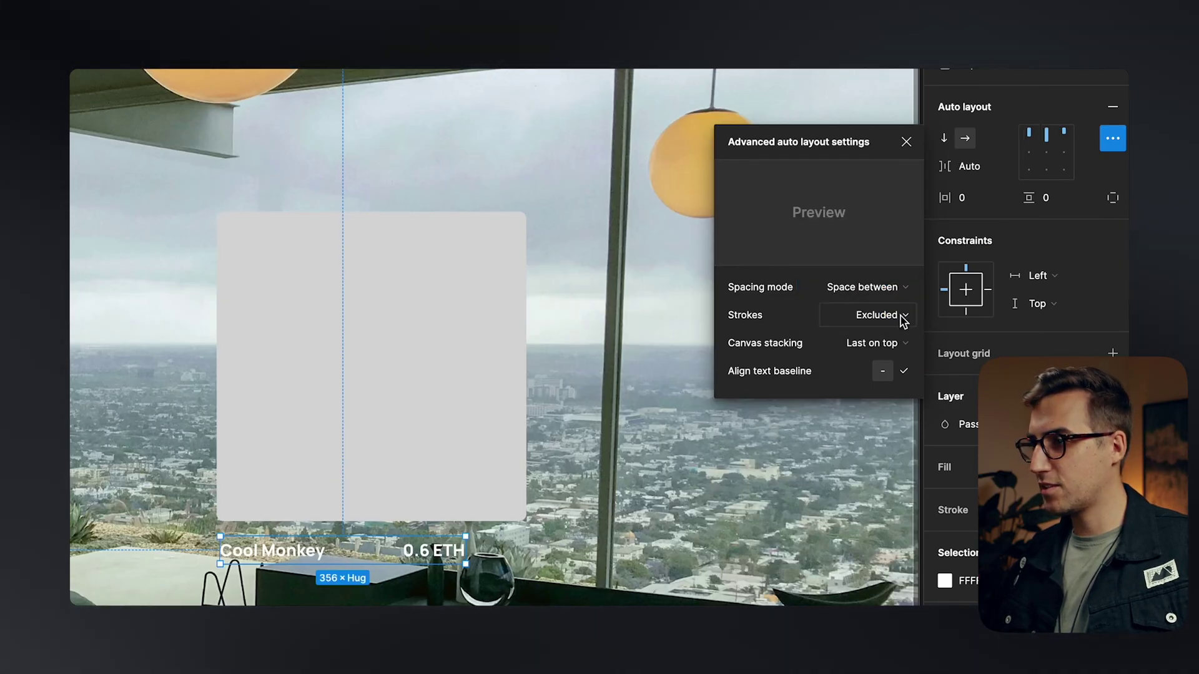
scroll(369, 584, up, 3)
drag(211, 538, 205, 525)
drag(540, 493, 663, 493)
scroll(663, 494, down, 3)
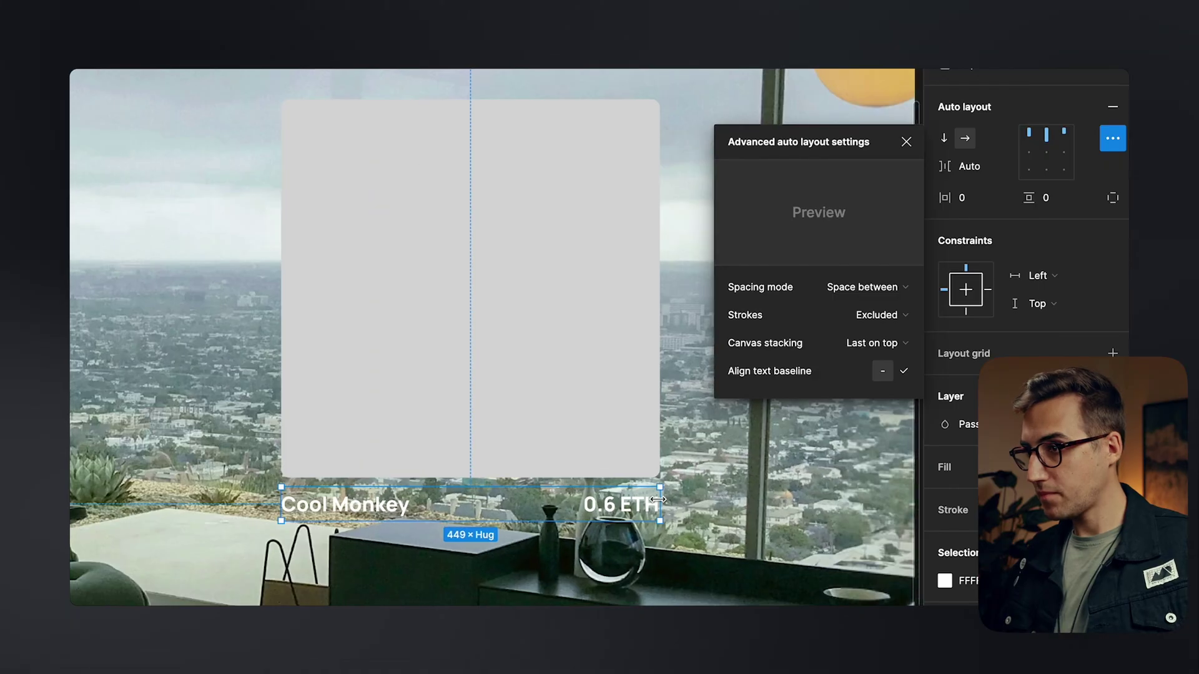
scroll(675, 483, right, 4)
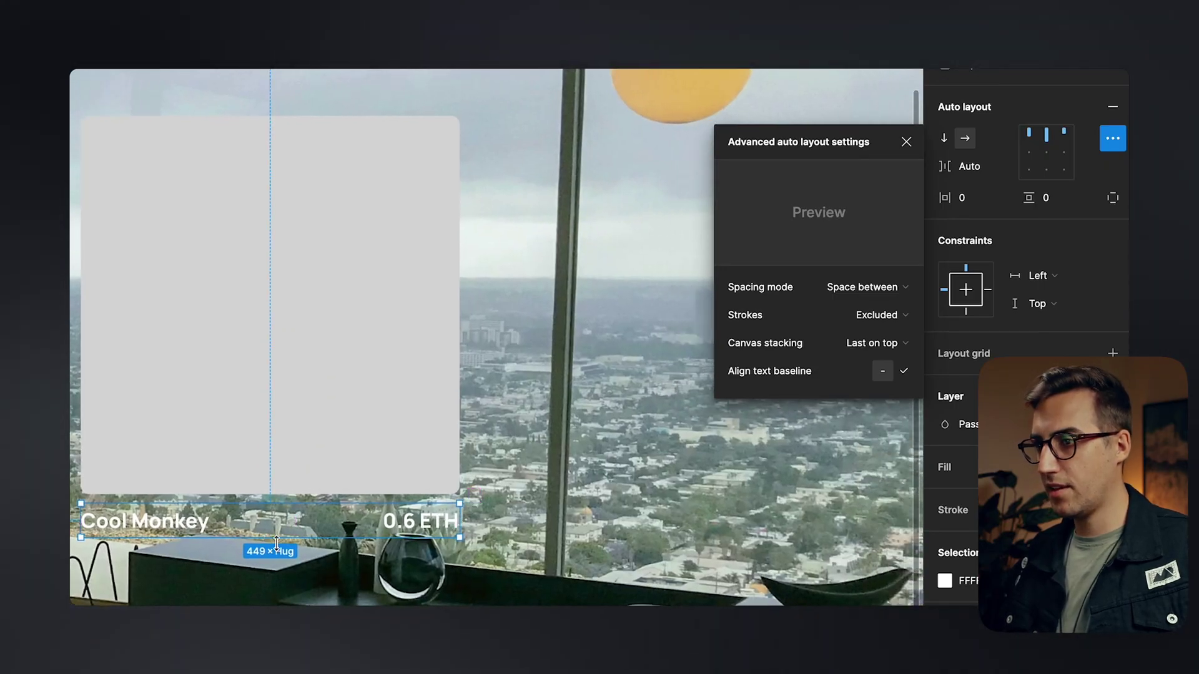
click(131, 532)
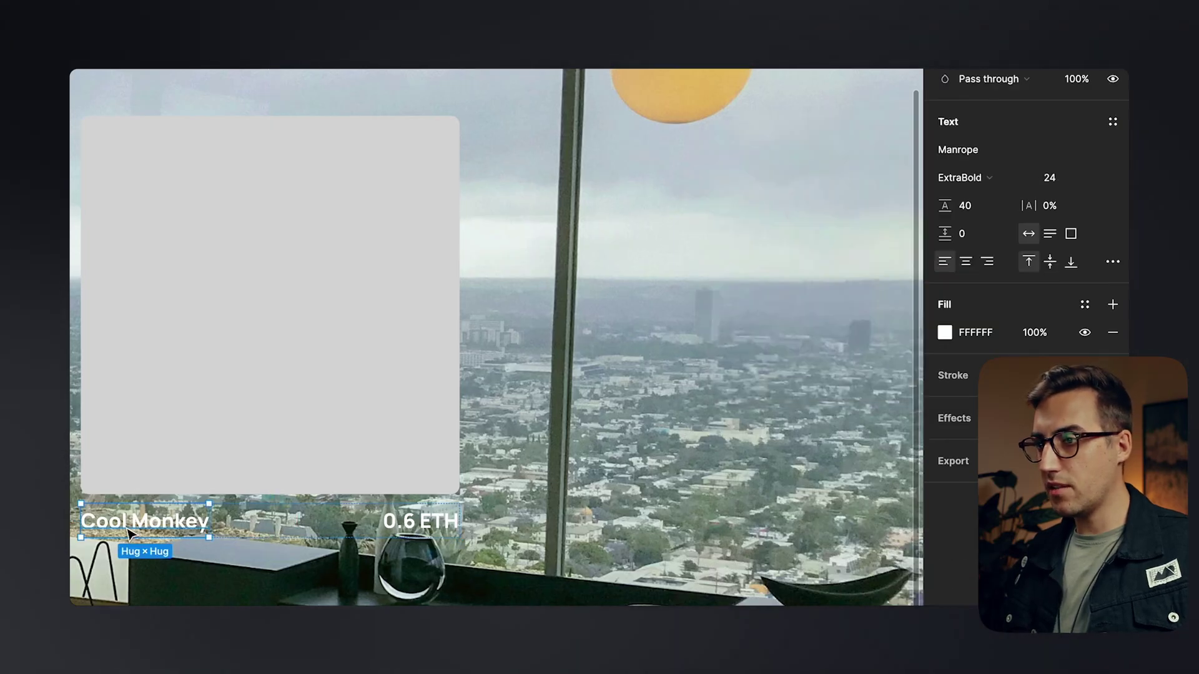
drag(155, 540, 155, 595)
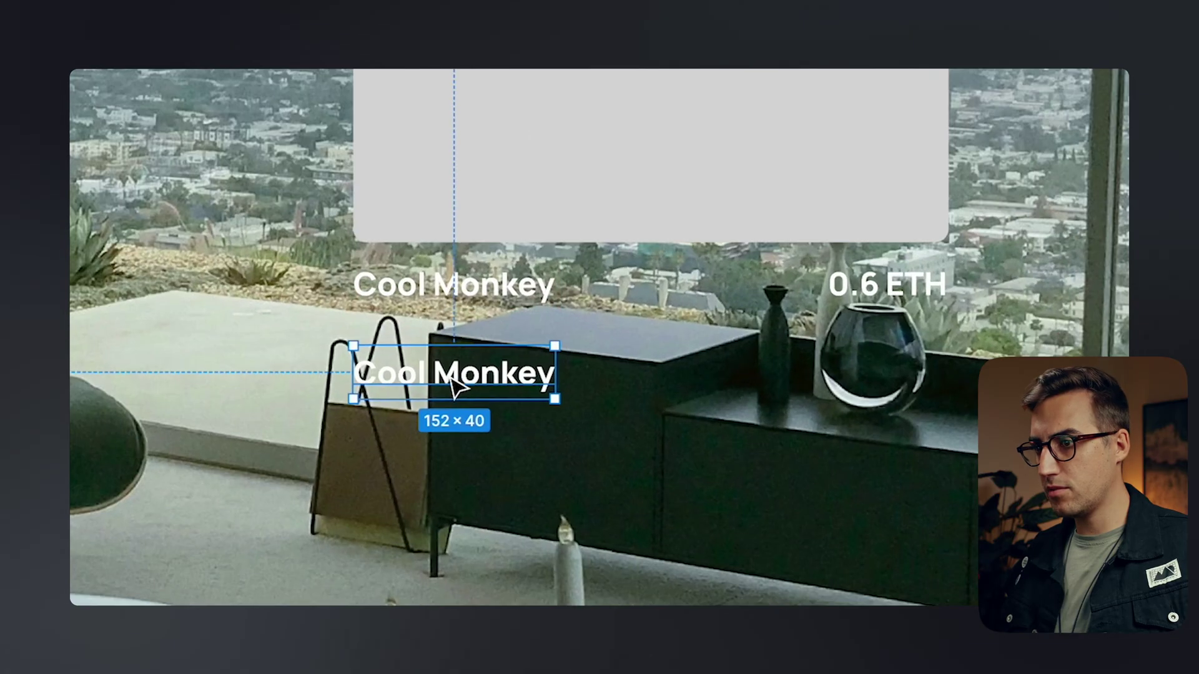
double_click(461, 377)
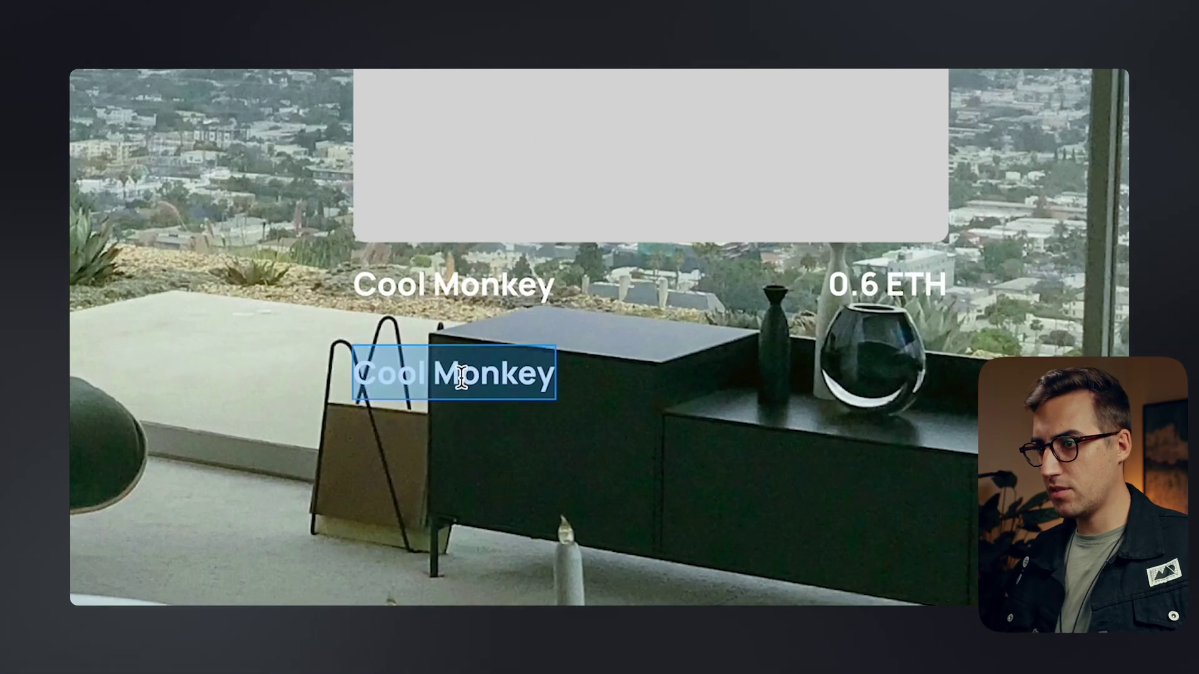
text(@)
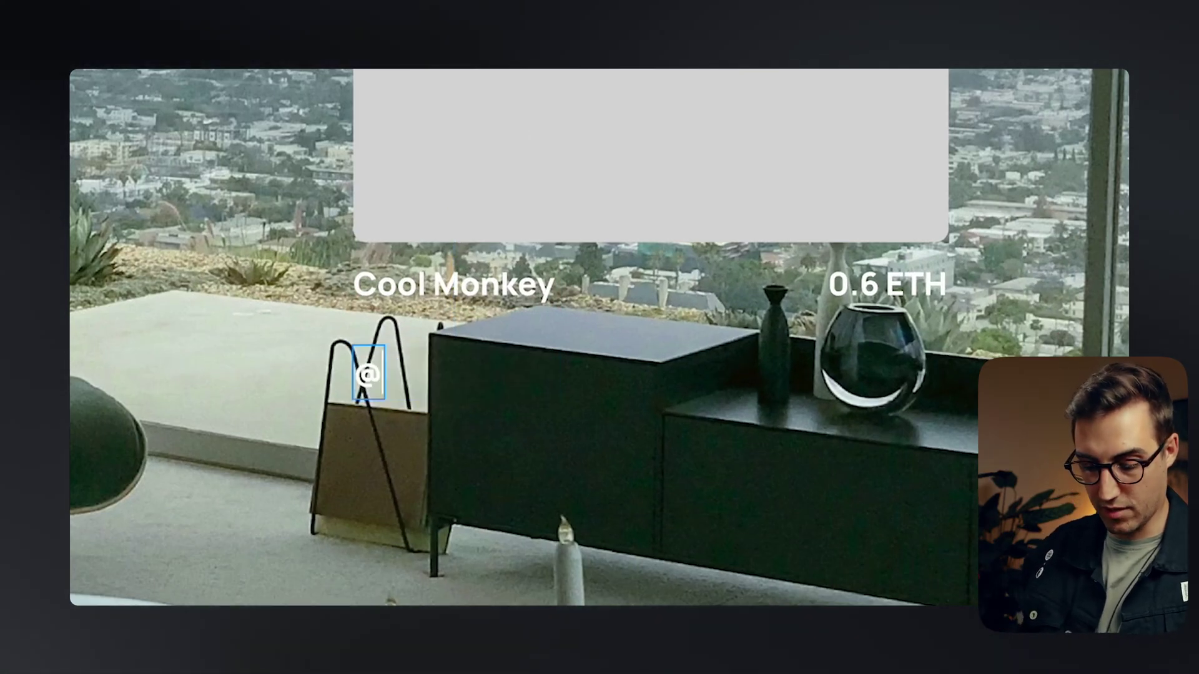
text(artist name)
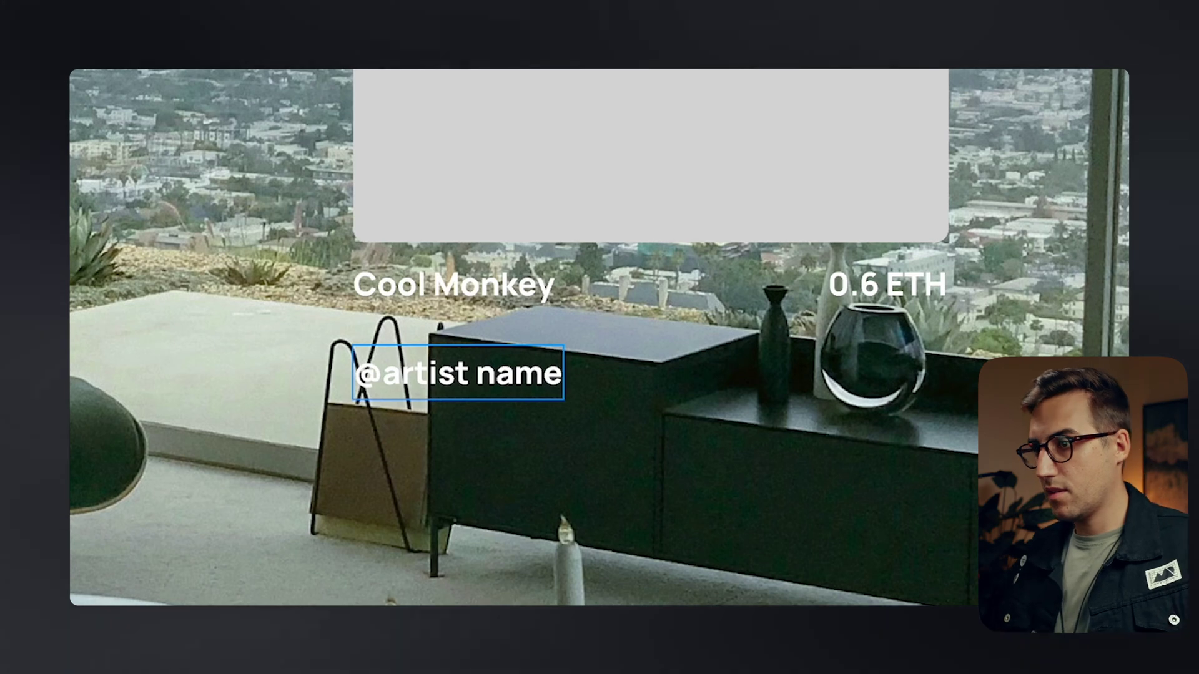
key(Escape)
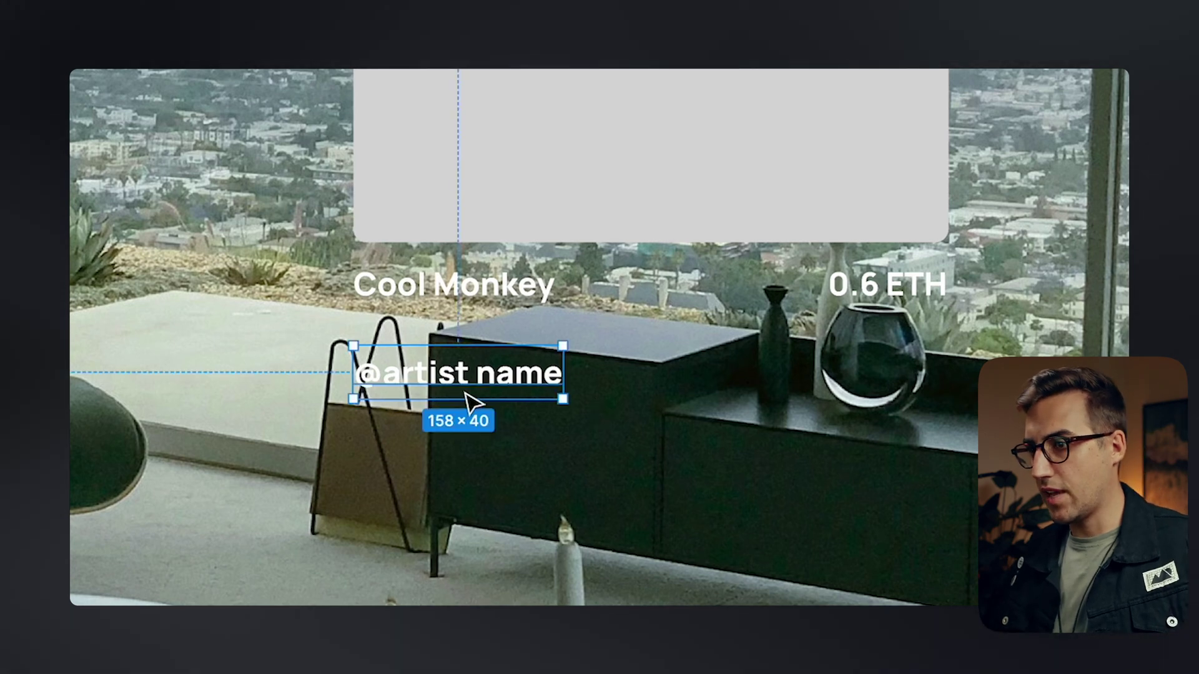
drag(469, 393, 473, 357)
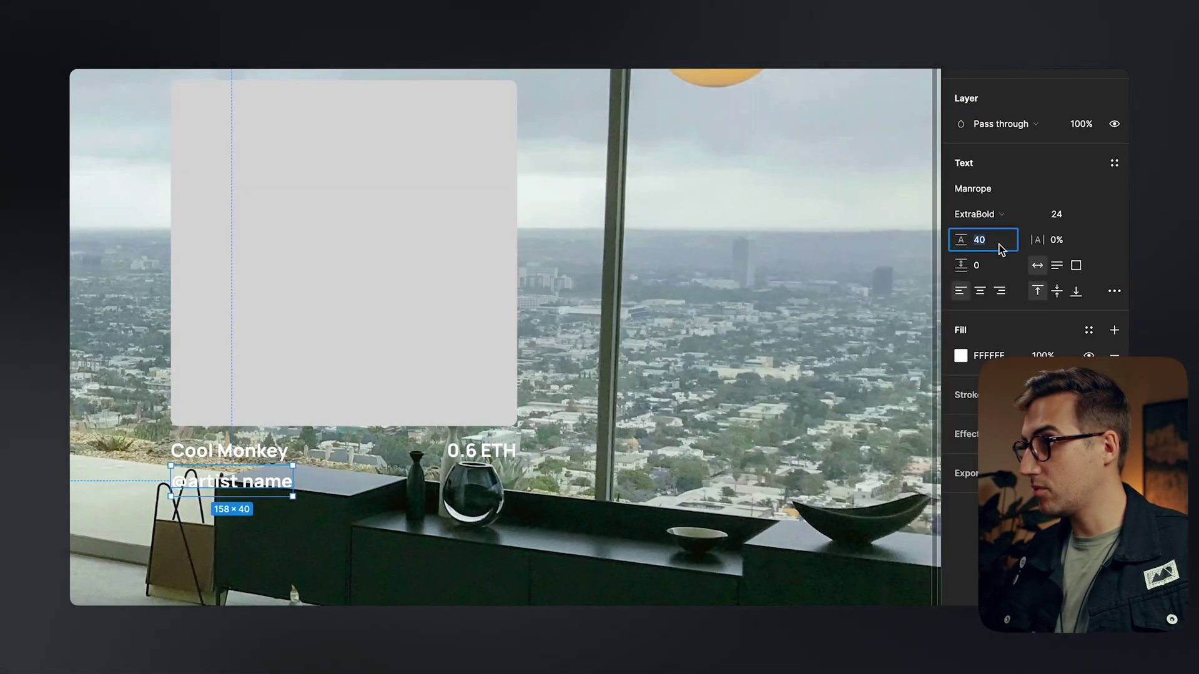
- Make the artist label 16 Medium and wrap it with the title/price row in auto layout
click(1061, 216)
text(1)
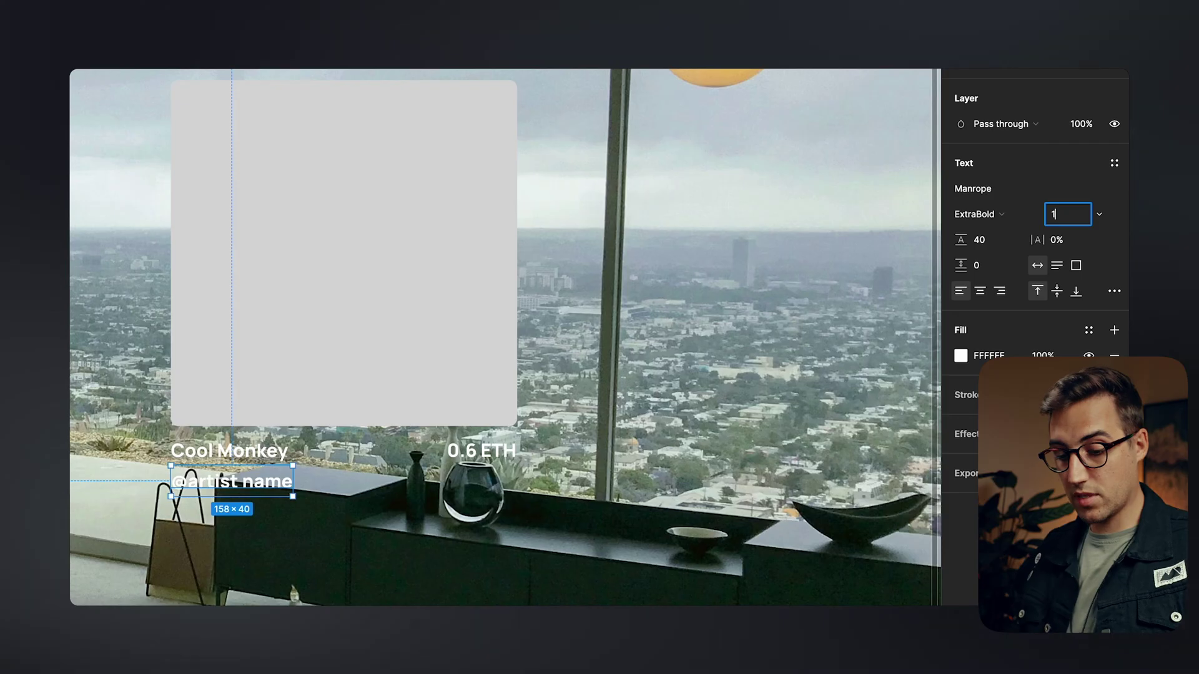
text(6)
key(Return)
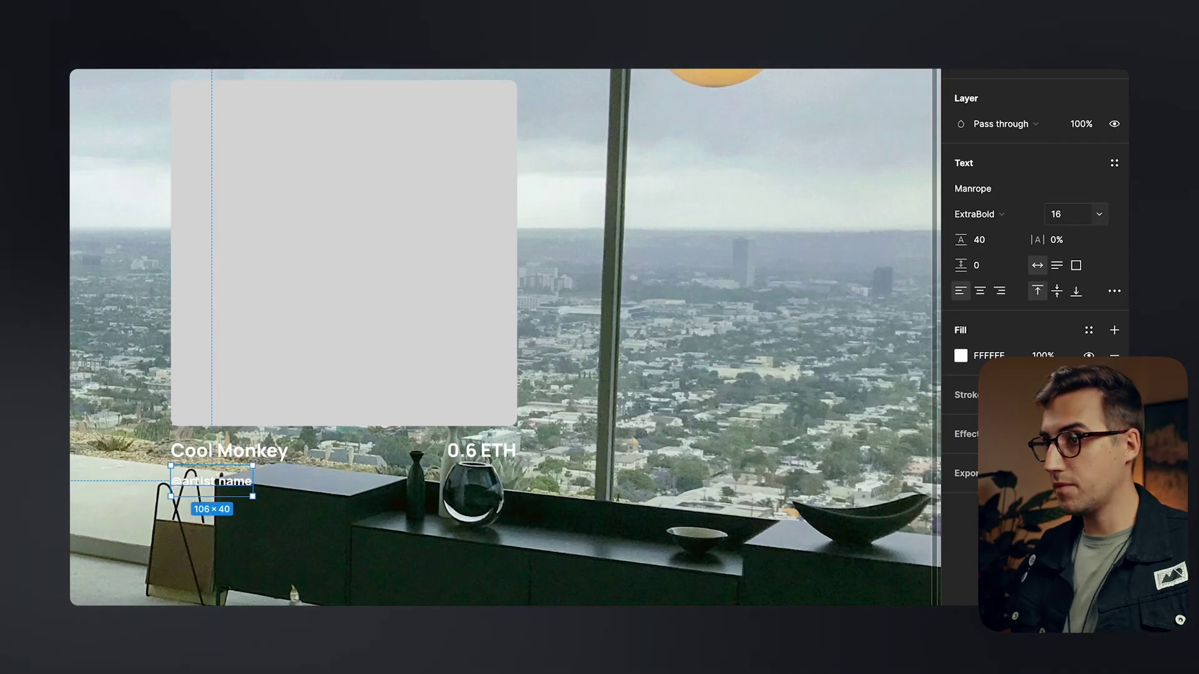
click(1018, 215)
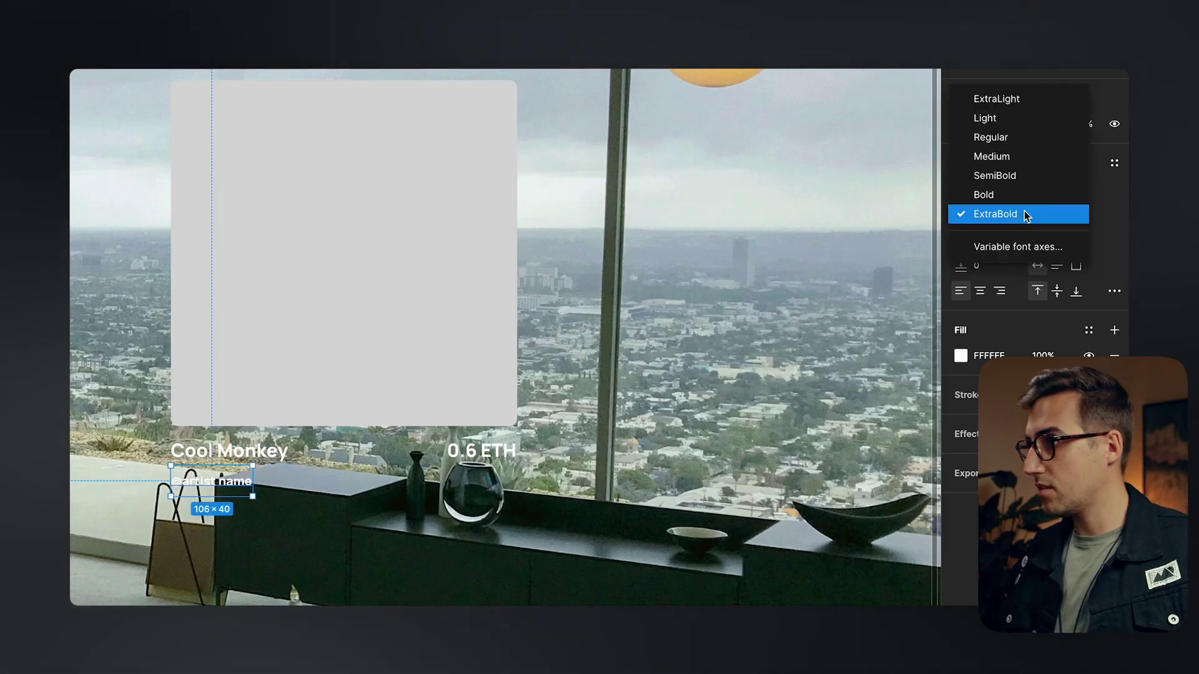
click(1028, 159)
drag(249, 468, 255, 464)
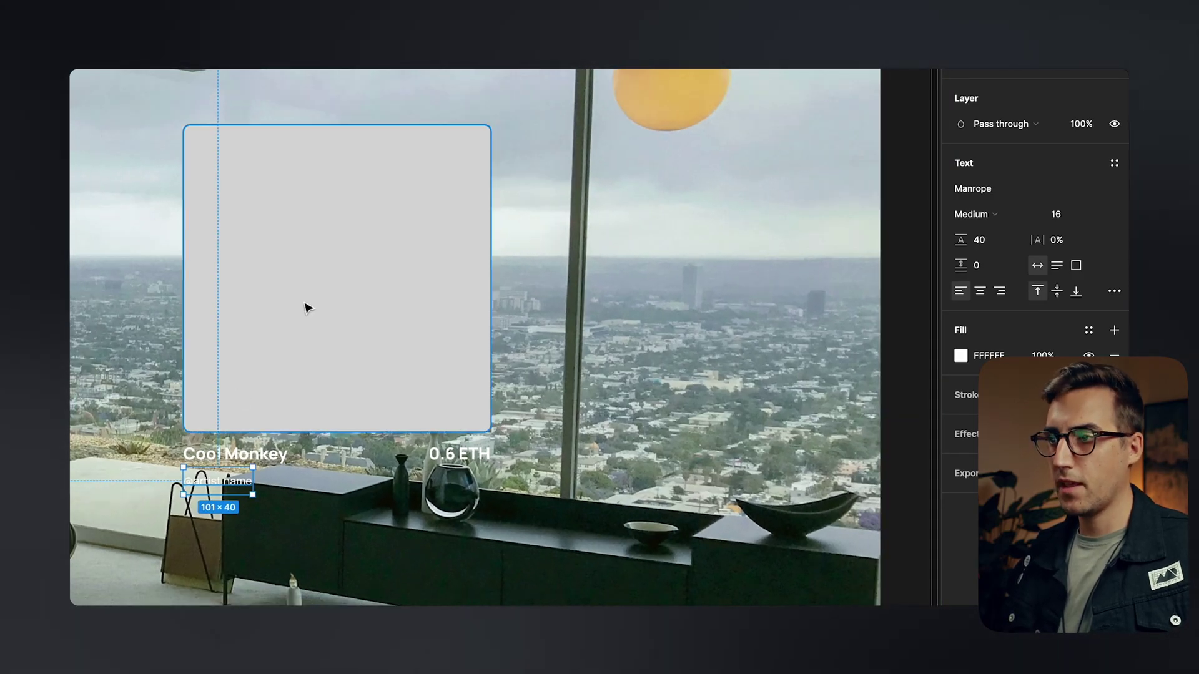
shift+click(259, 456)
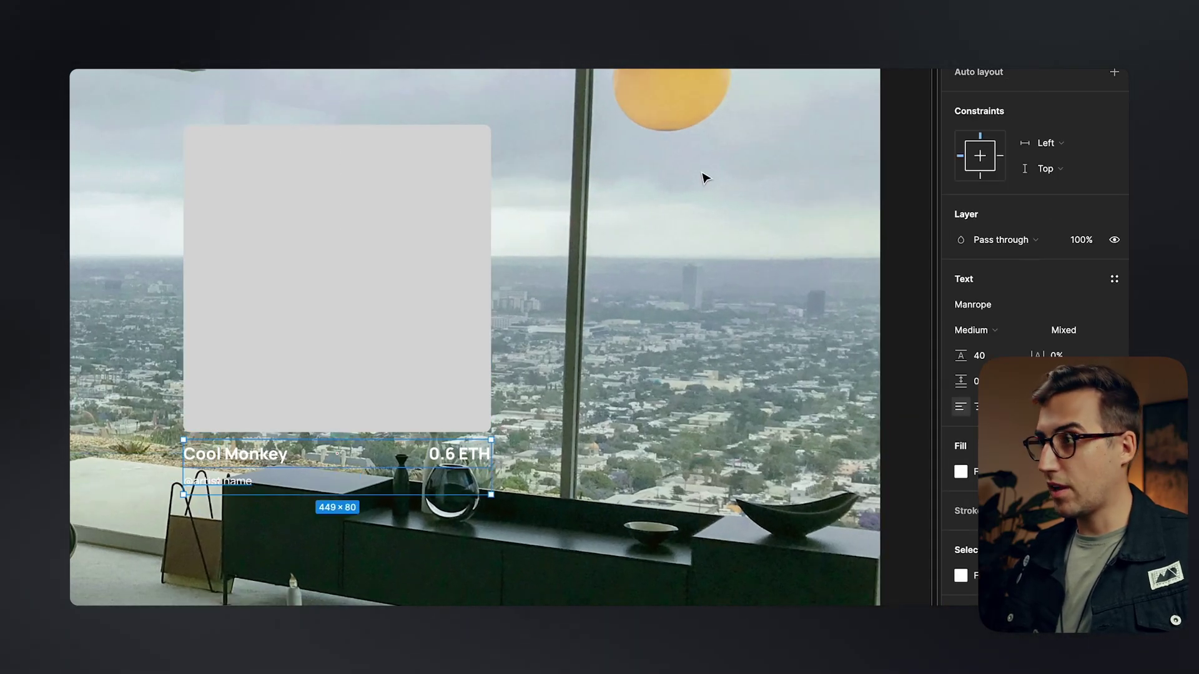
click(1109, 74)
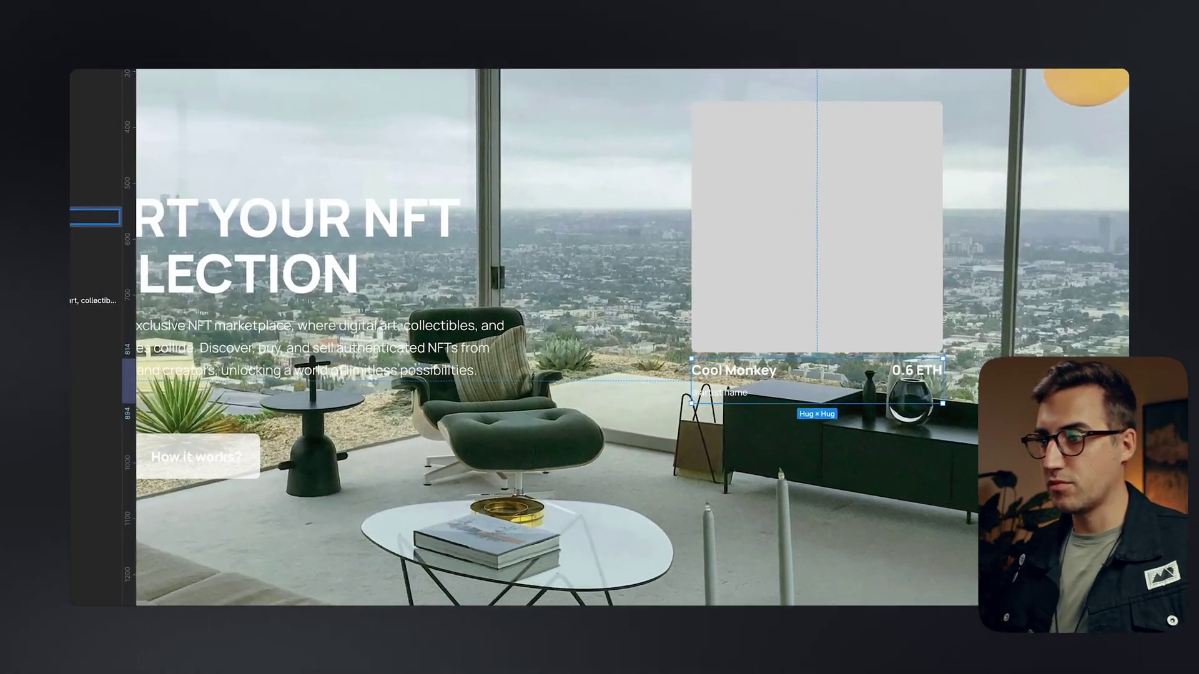
- Rename the Frame 8 layer to Text and Rectangle 1 to Image
double_click(105, 199)
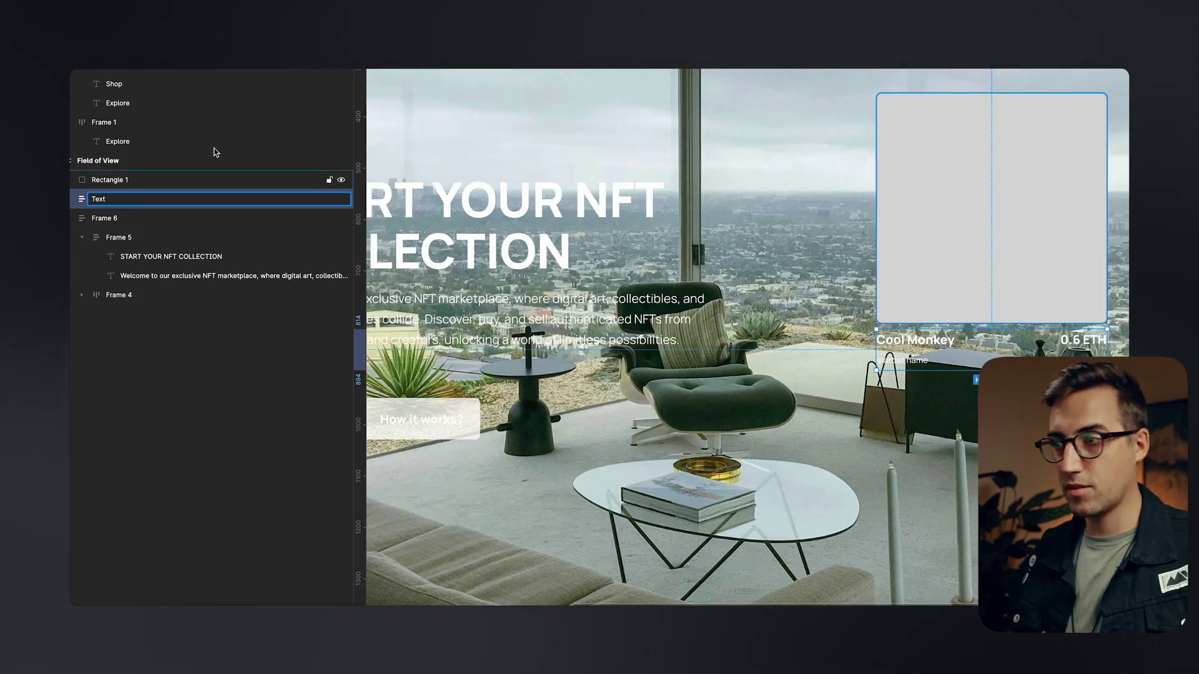
text(Text)
click(918, 182)
double_click(119, 183)
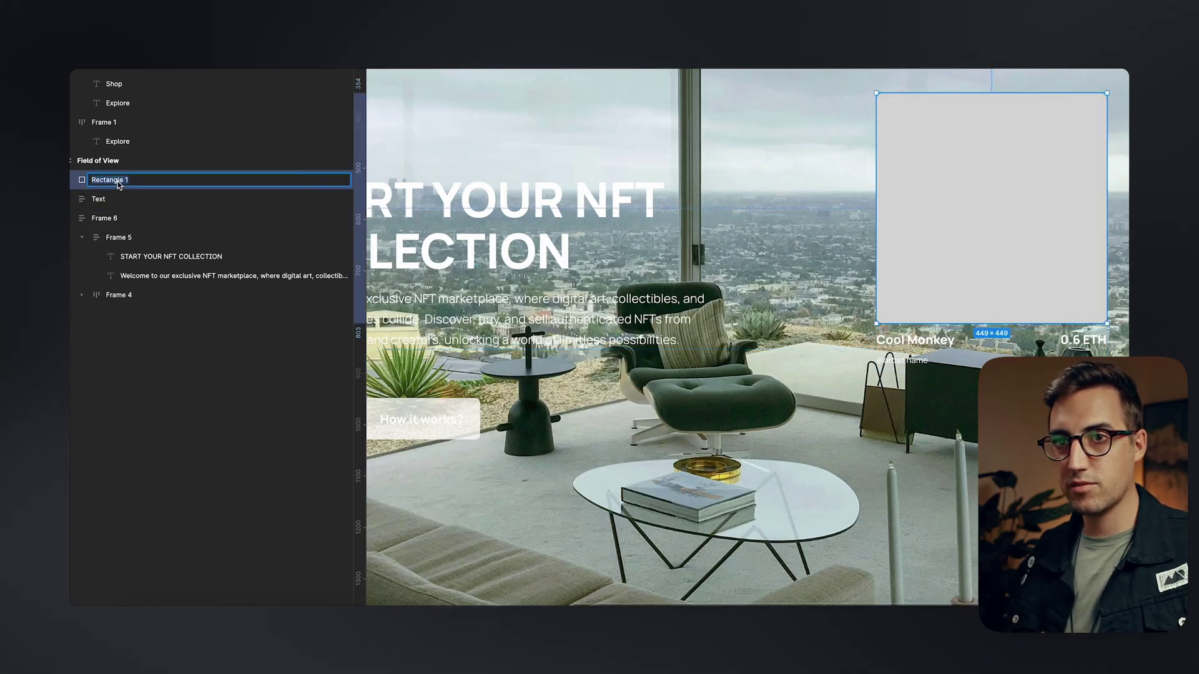
text(Image)
key(Return)
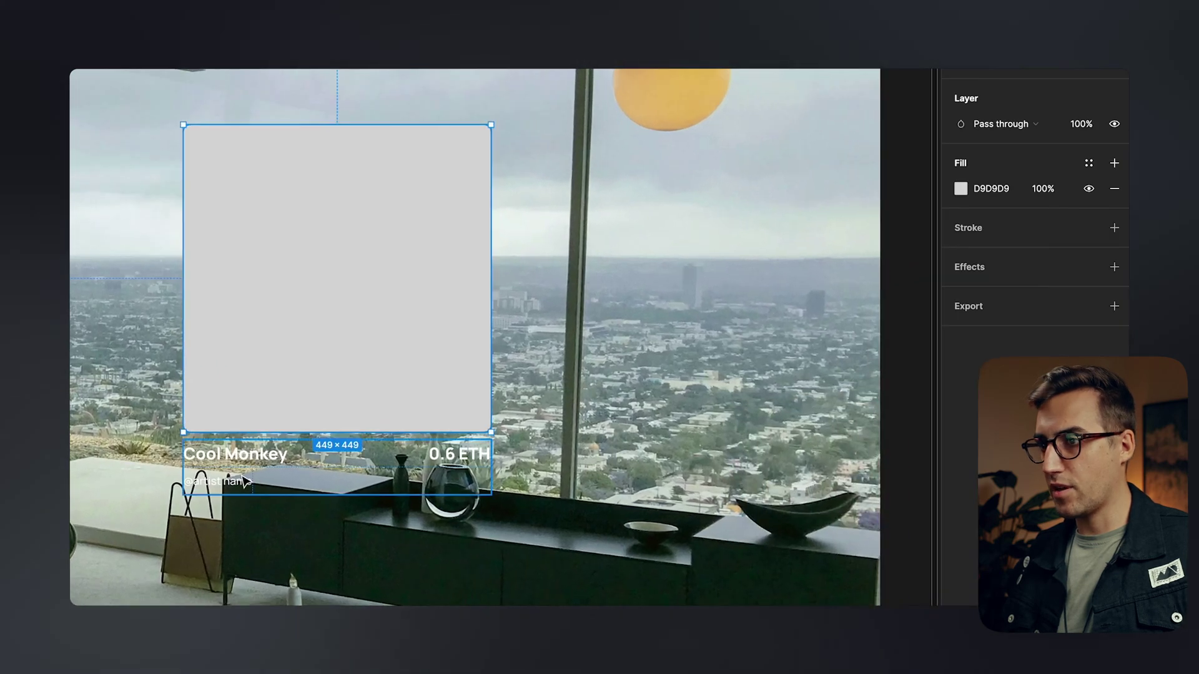
- Stack the Image and Text layers in auto layout with 24 spacing
shift+click(245, 482)
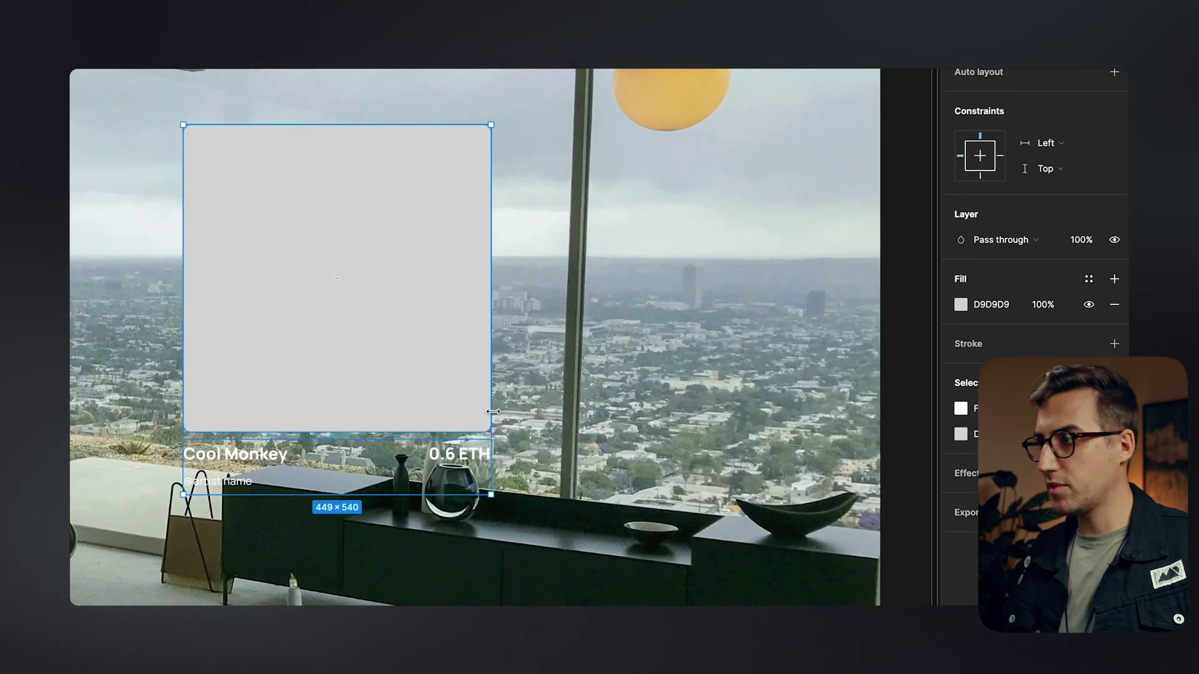
click(1113, 72)
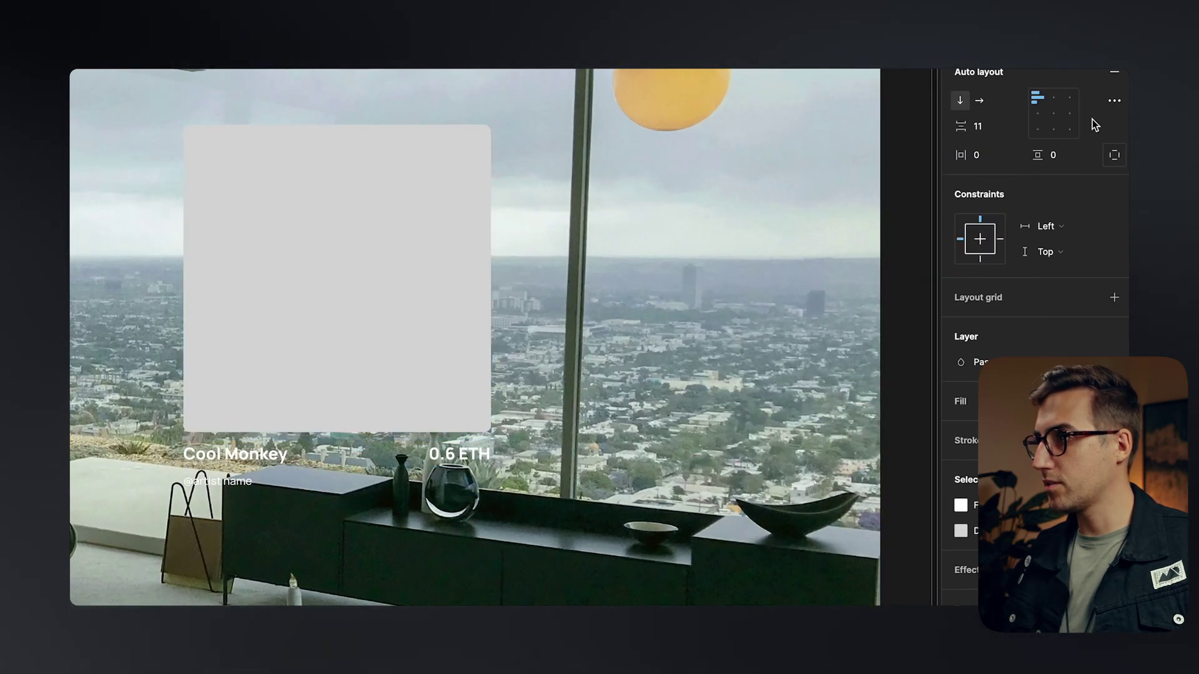
click(991, 129)
text(24)
key(Return)
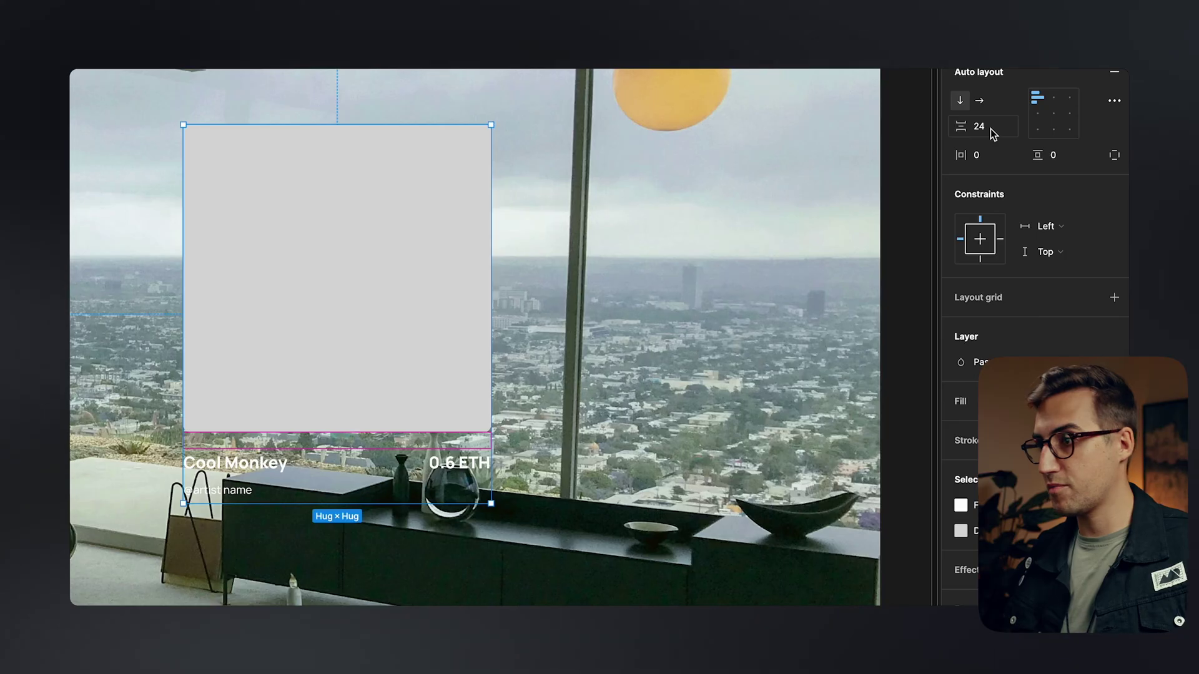
- Give the card 32 horizontal and 32 vertical padding
click(987, 161)
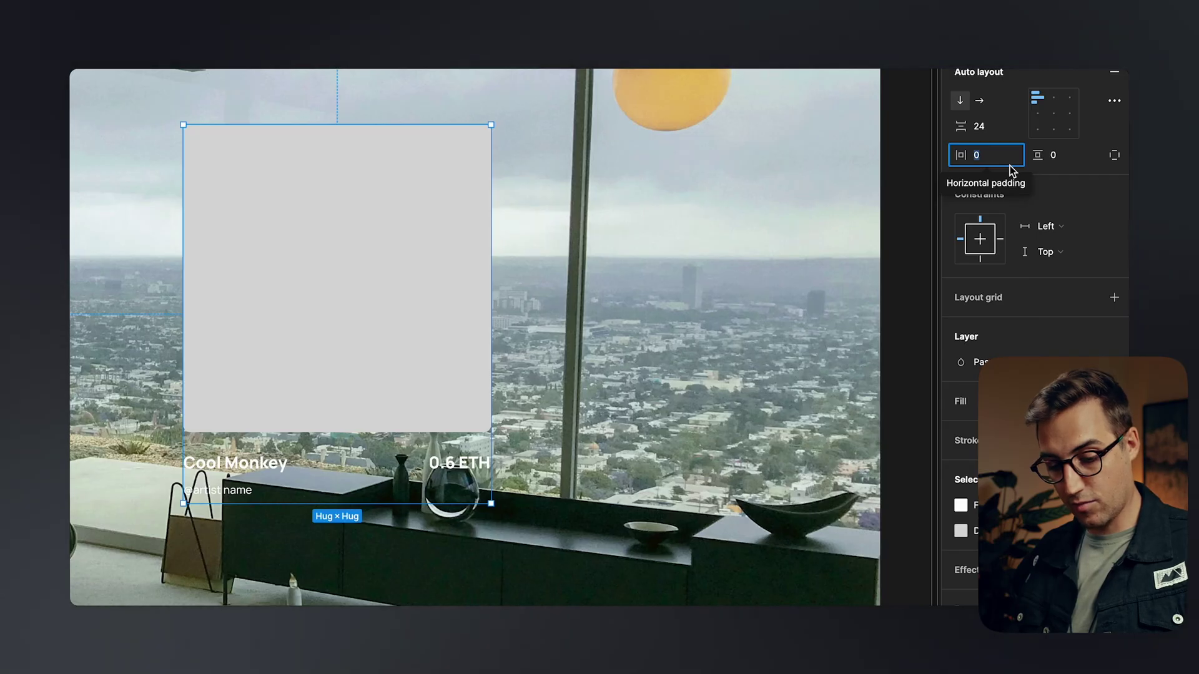
text(32)
key(Return)
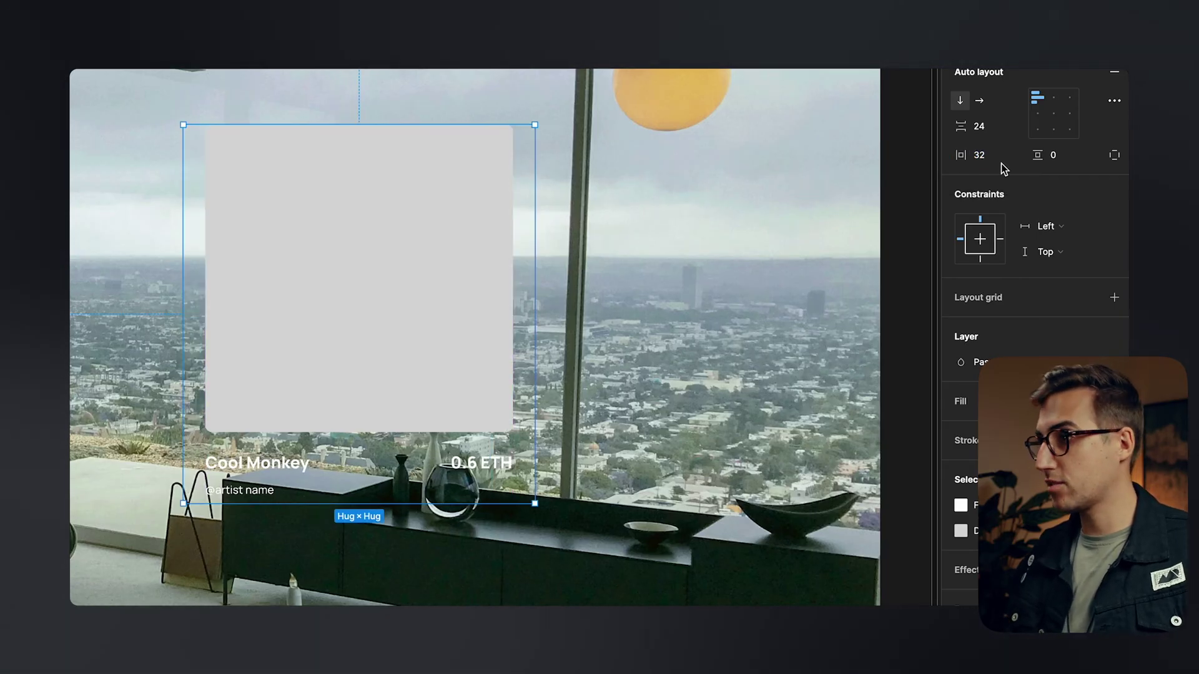
click(1061, 155)
text(32)
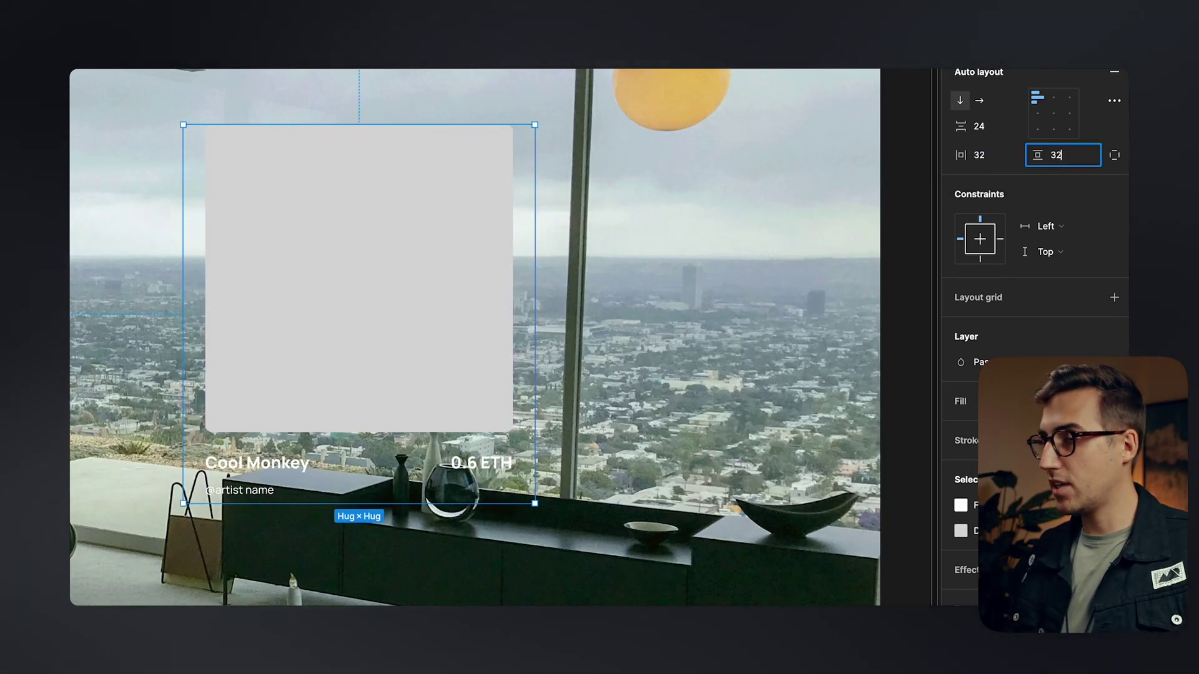
key(Return)
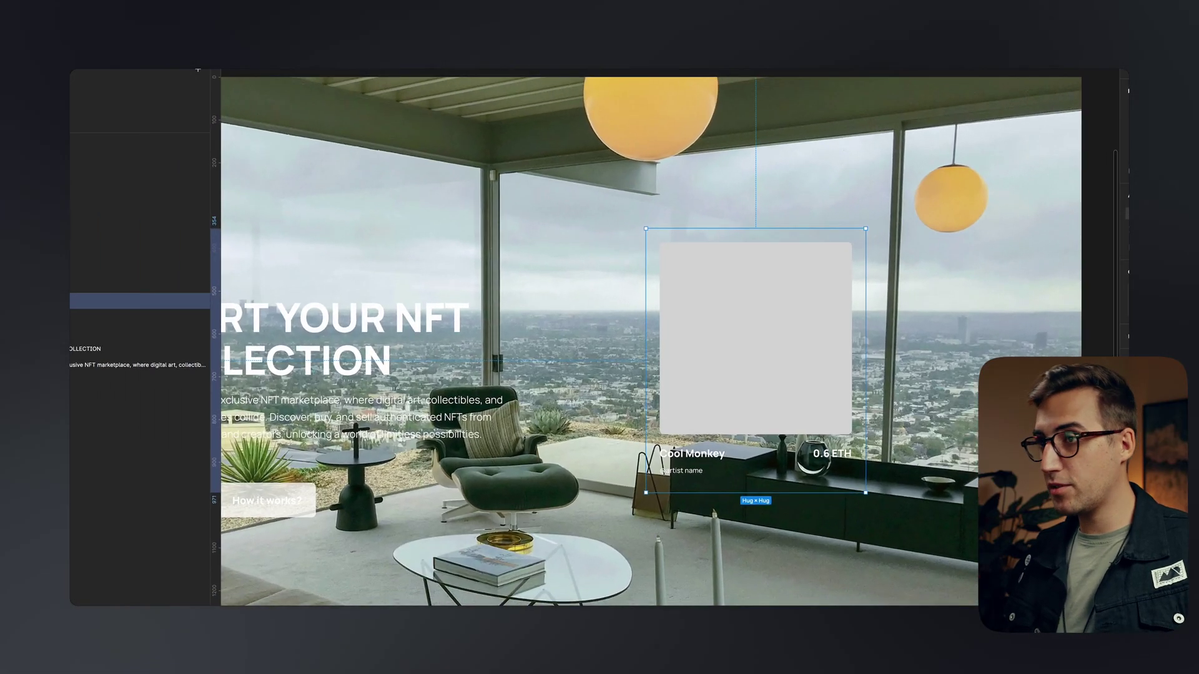
- Give the card a black fill at 60% opacity and a corner radius of 10
scroll(755, 302, down, 5)
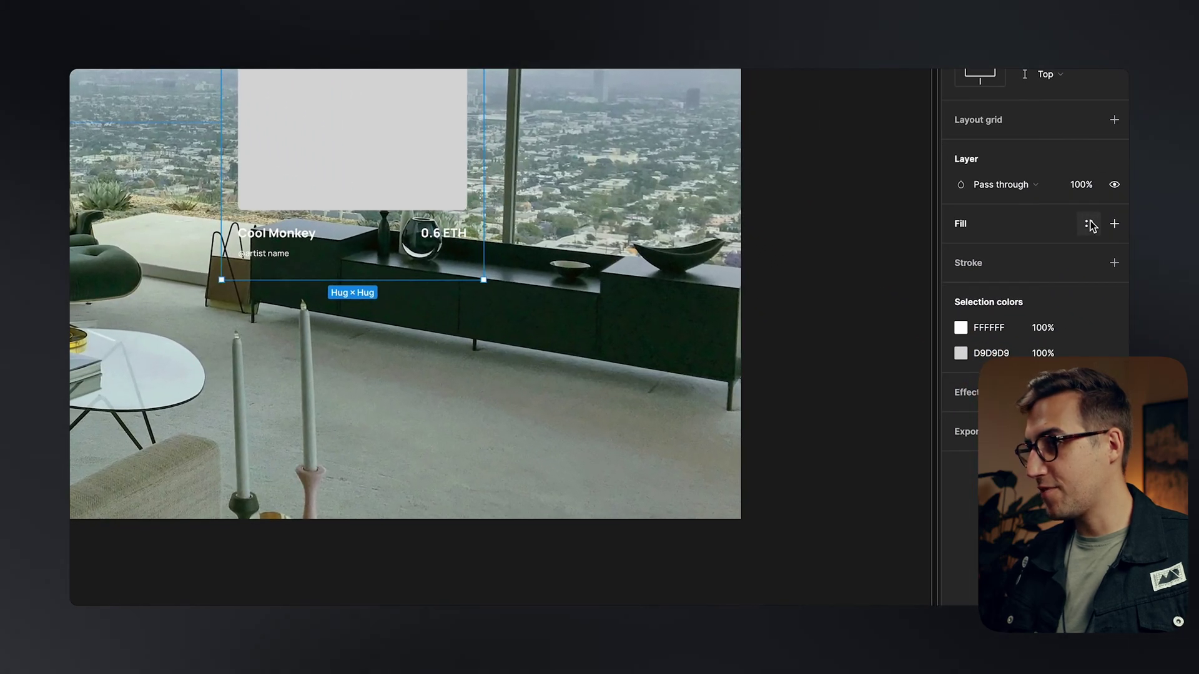
click(1090, 226)
click(1114, 223)
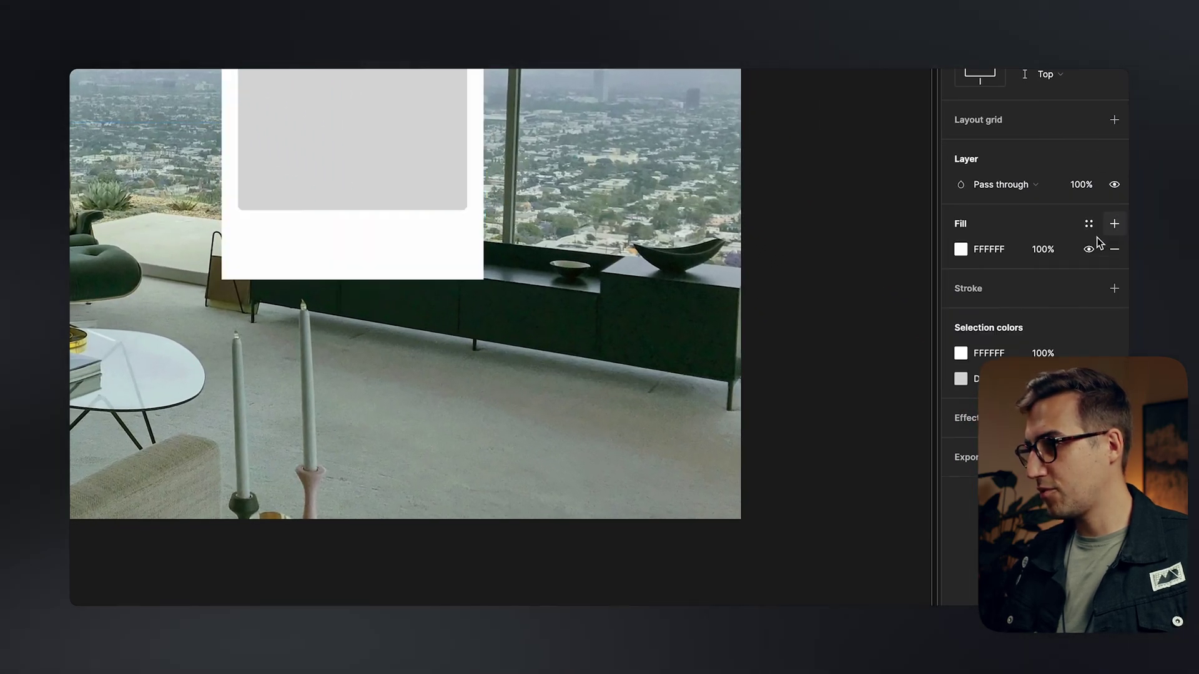
click(967, 256)
drag(805, 315, 693, 496)
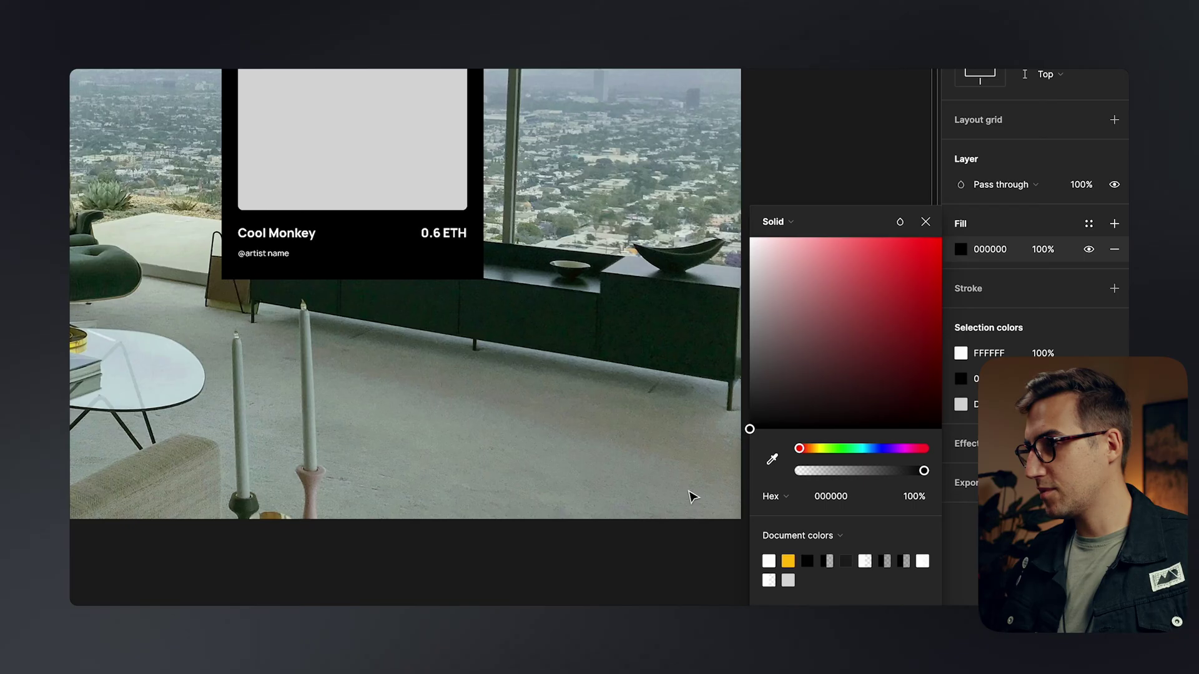
click(1034, 250)
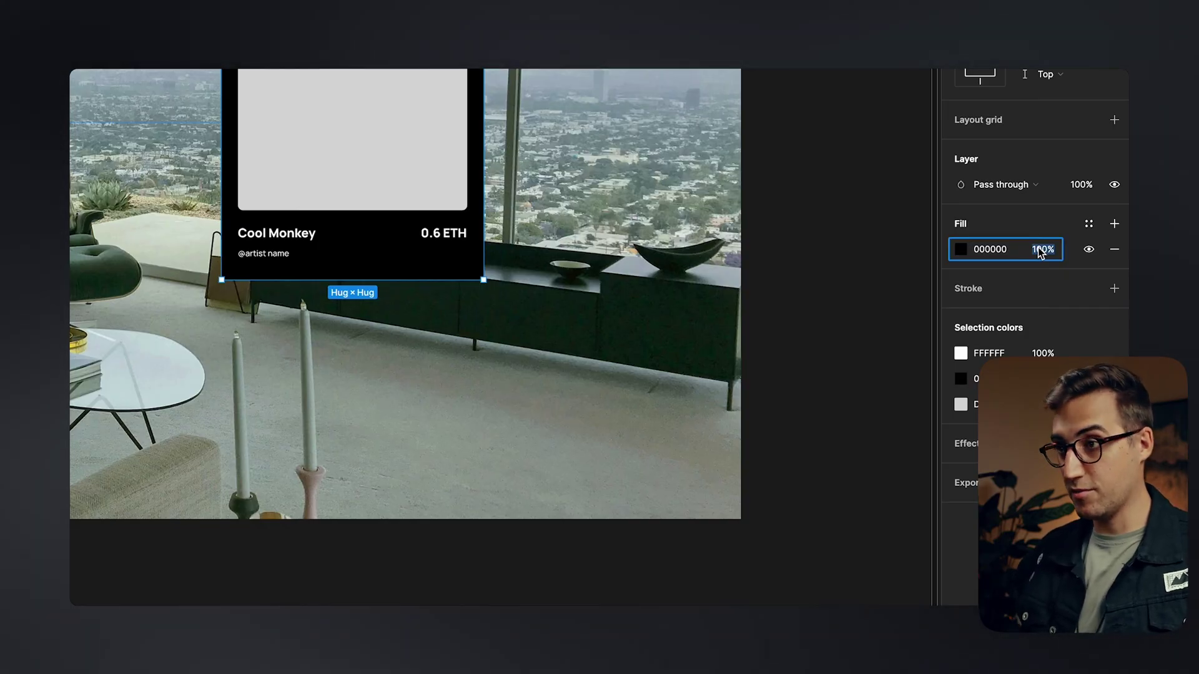
text(60)
key(Return)
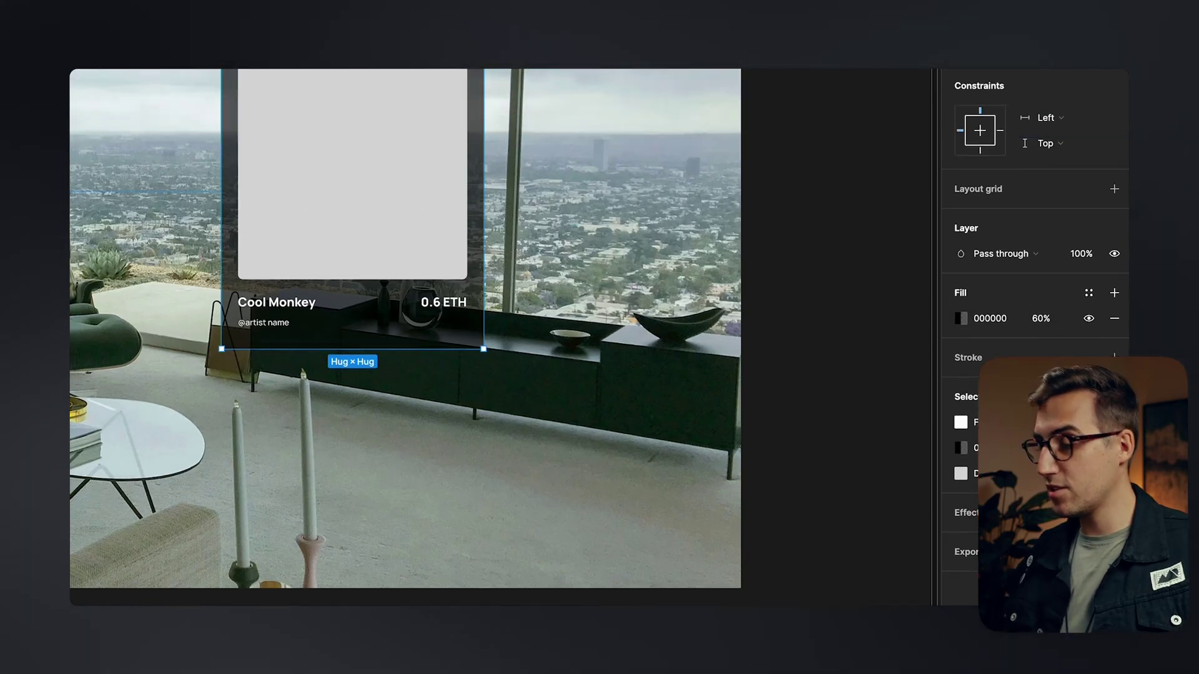
click(1063, 107)
text(10)
key(Return)
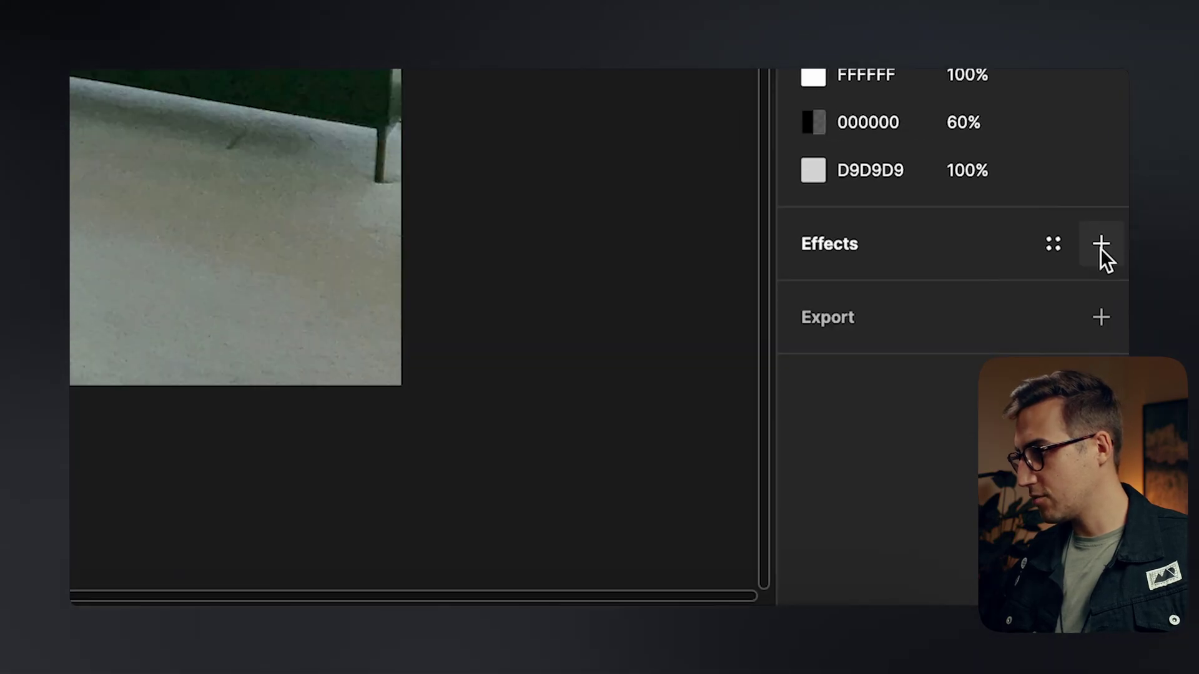
- Add a Background blur effect to the card with Blur set to 60
click(1101, 245)
click(899, 294)
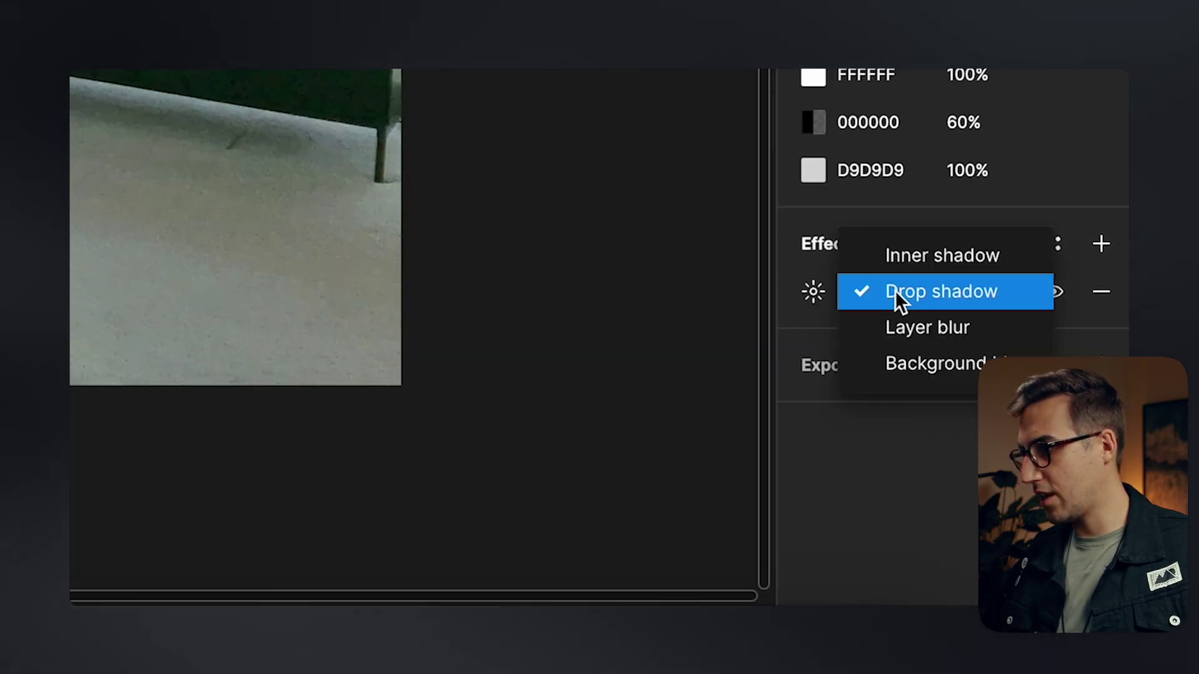
click(934, 365)
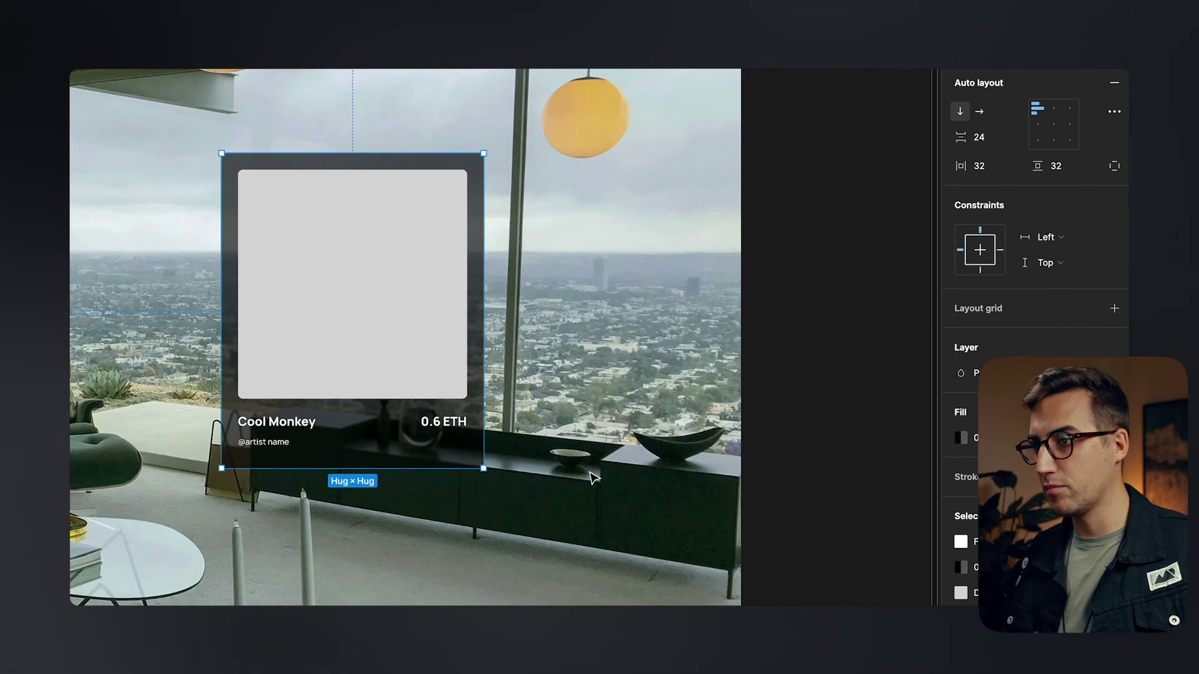
scroll(348, 374, up, 5)
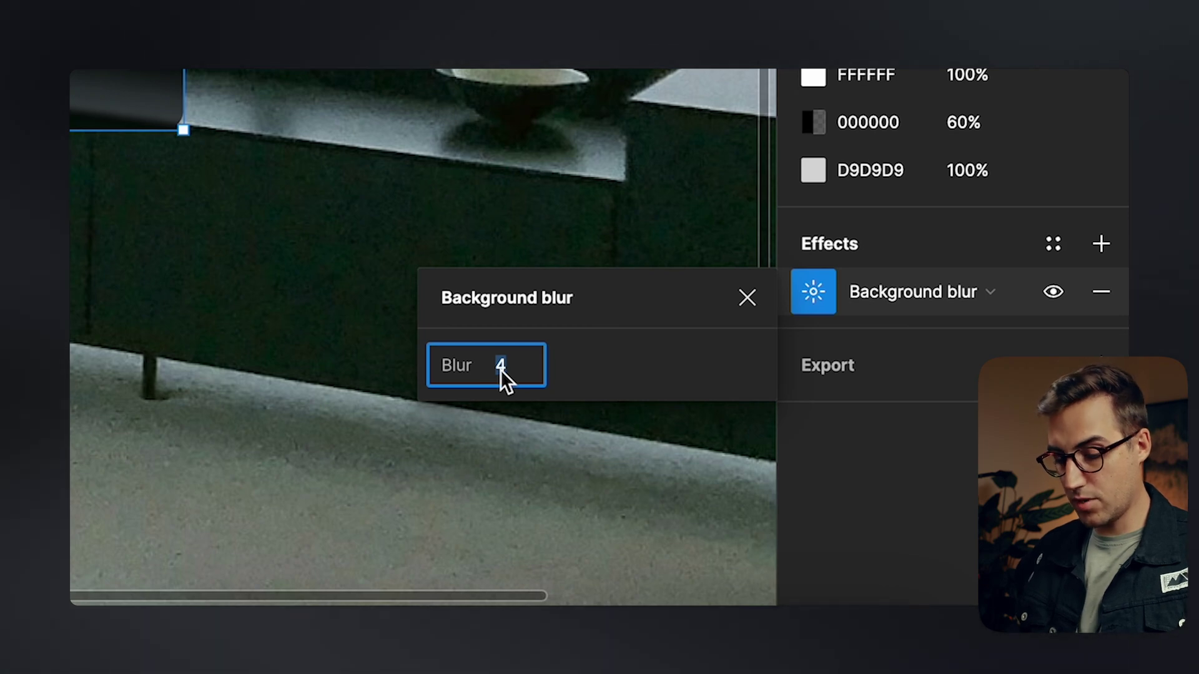
text(60)
key(Return)
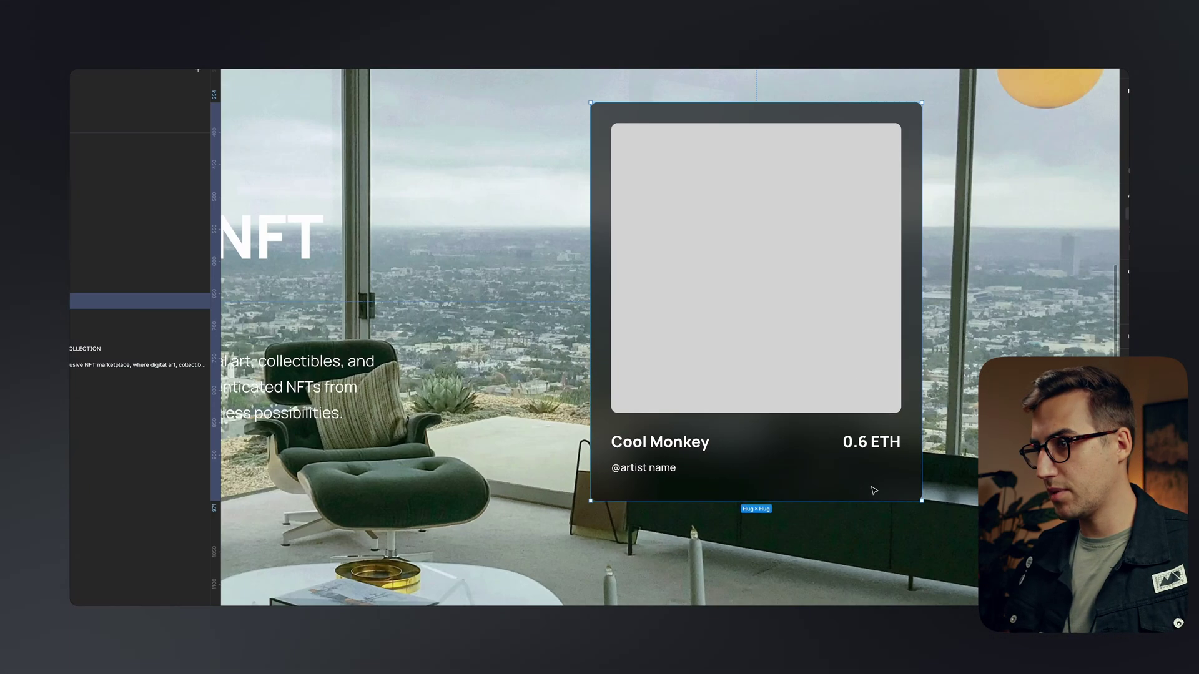
scroll(874, 490, down, 3)
scroll(720, 390, down, 5)
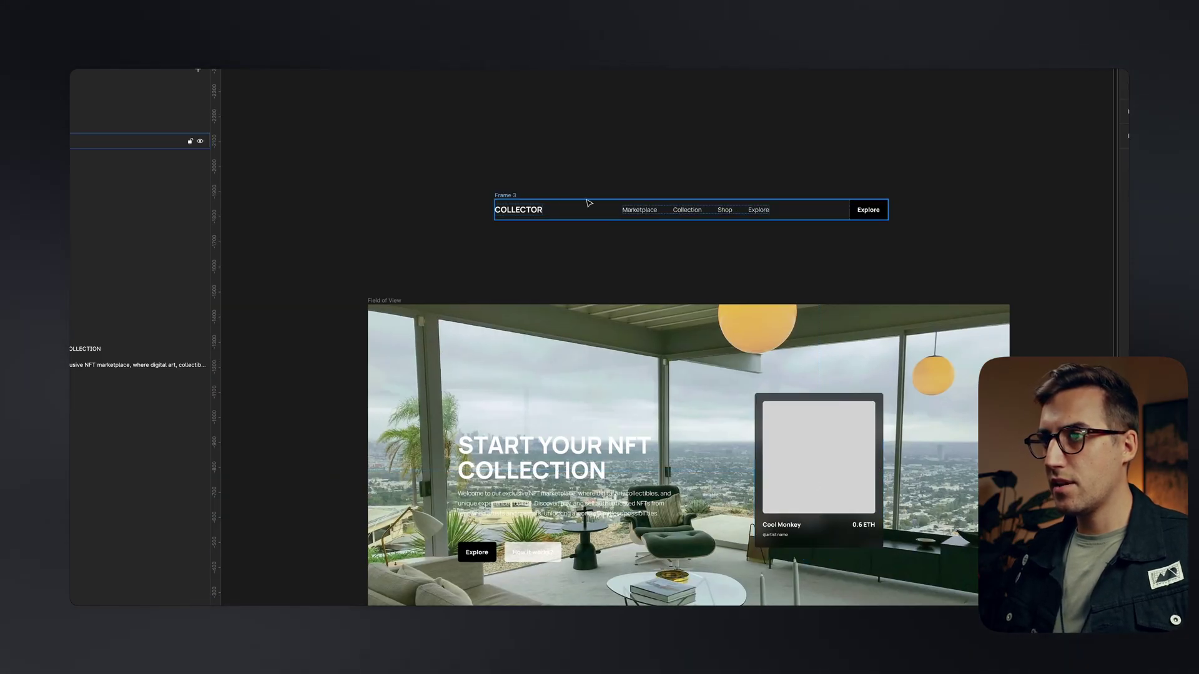
- Move the COLLECTOR navigation bar onto the top of the hero image
click(512, 205)
drag(512, 204, 488, 341)
scroll(620, 400, down, 4)
scroll(620, 400, right, 3)
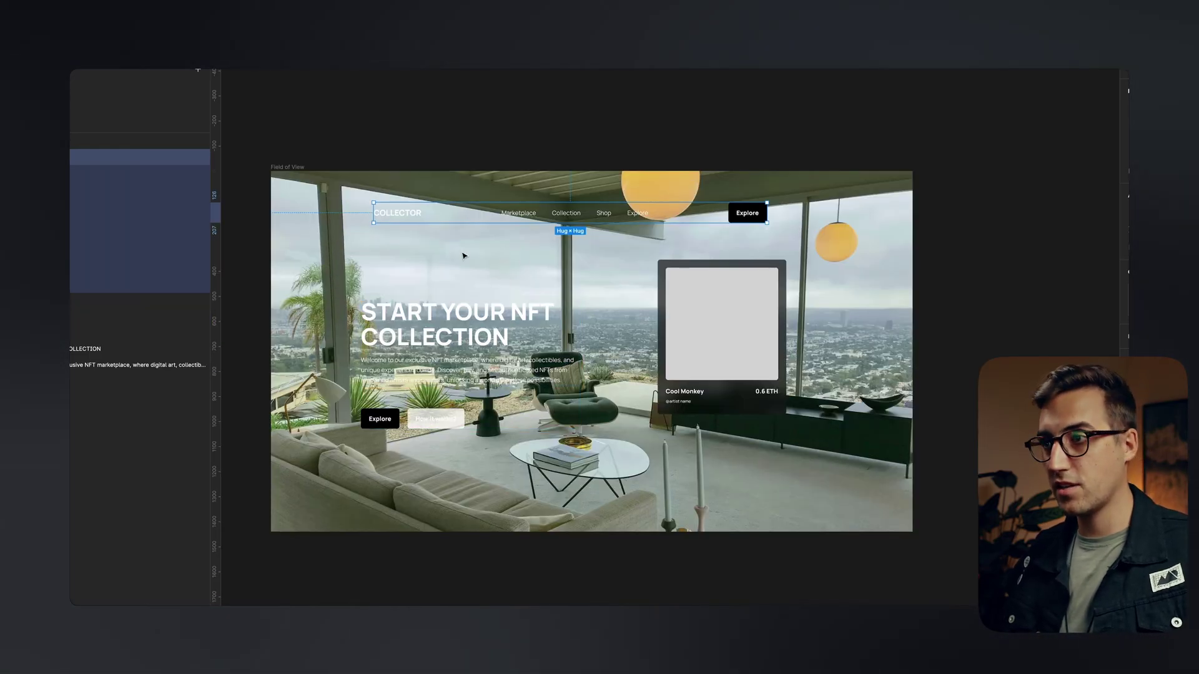
- Arrange the hero text group Frame 6 and the NFT card in horizontal auto layout
click(529, 324)
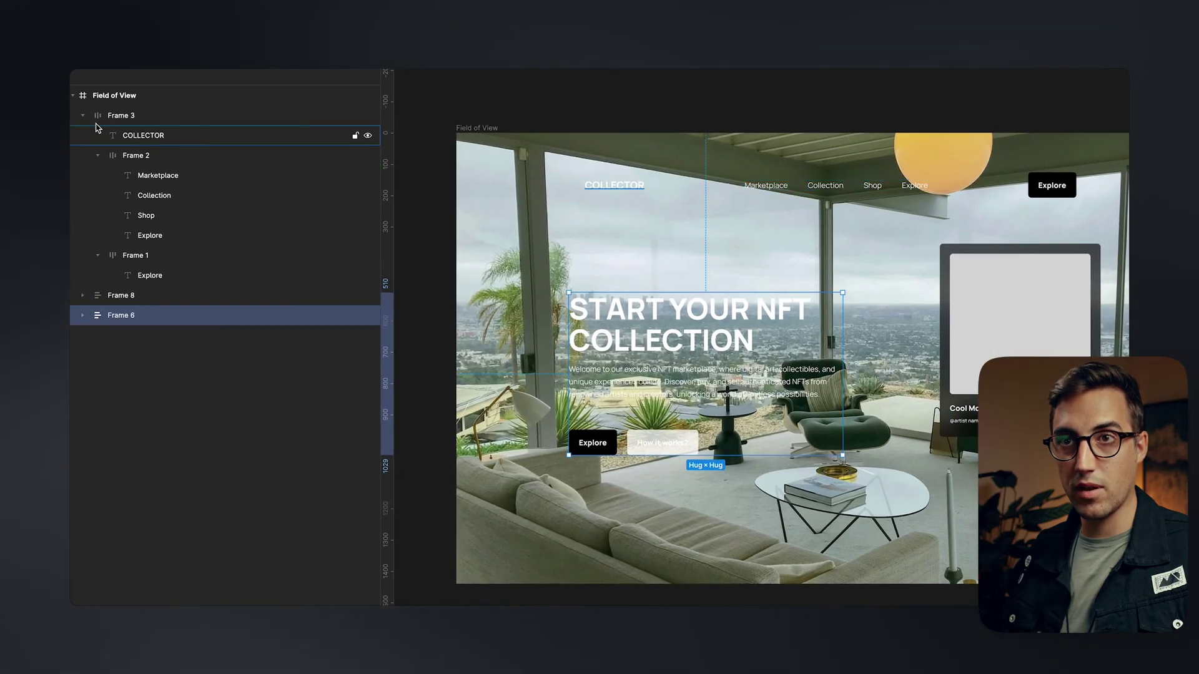
click(82, 116)
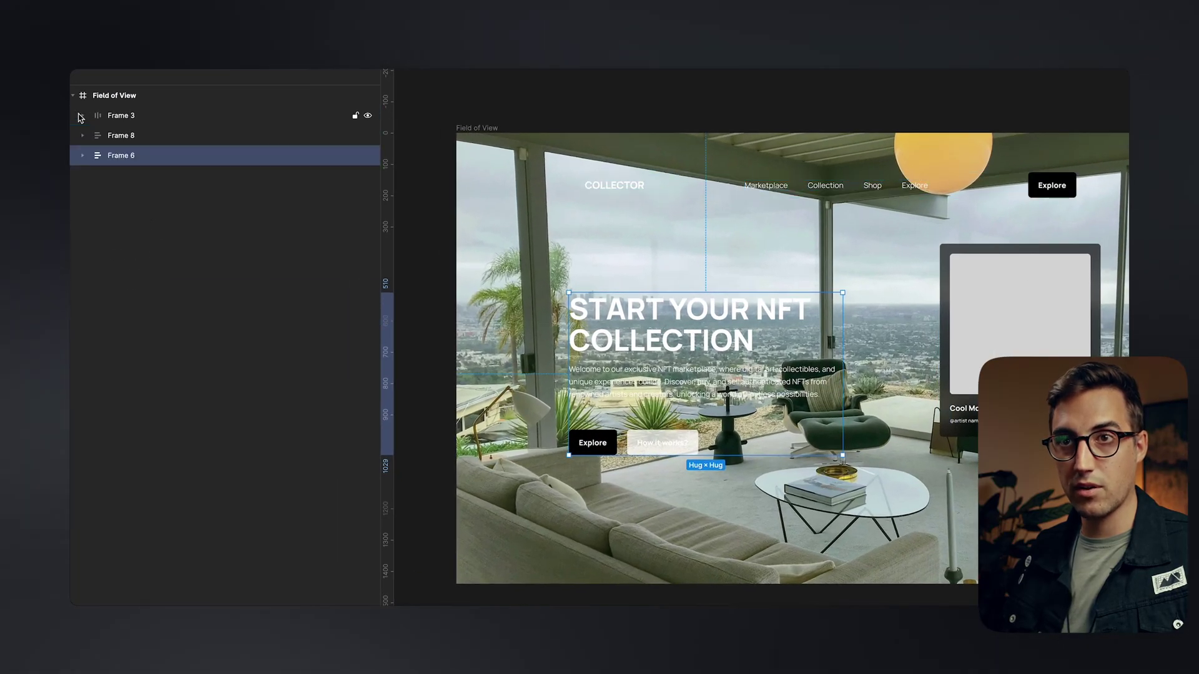
click(127, 118)
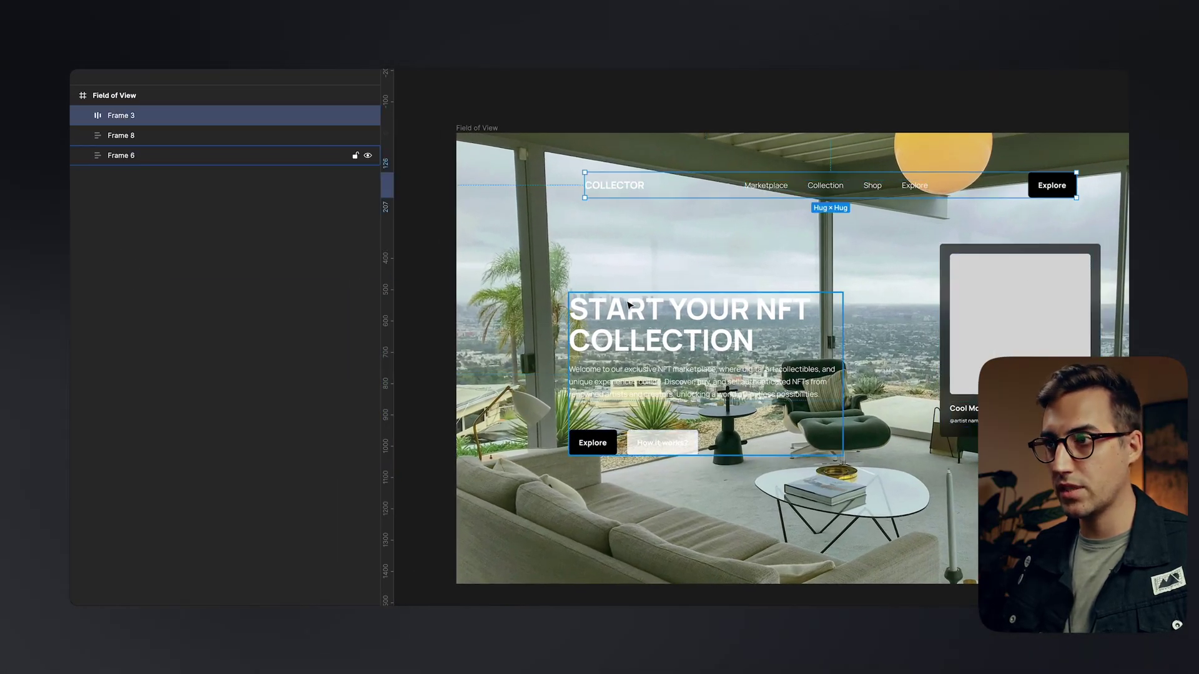
click(171, 154)
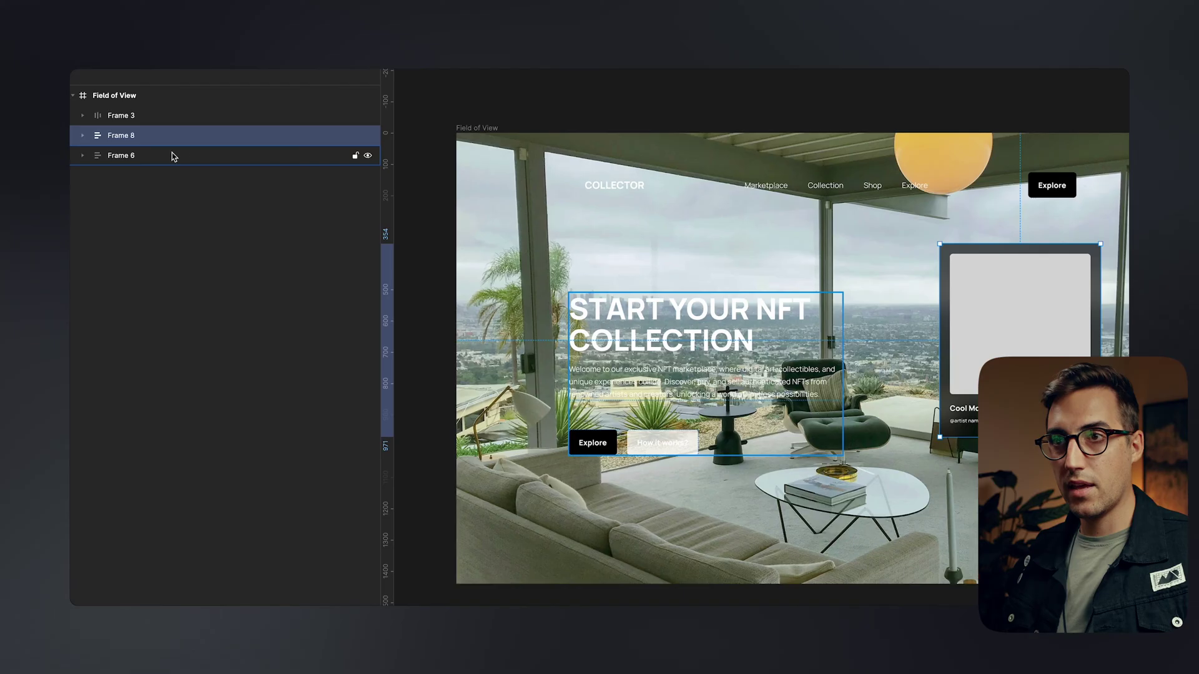
shift+click(959, 307)
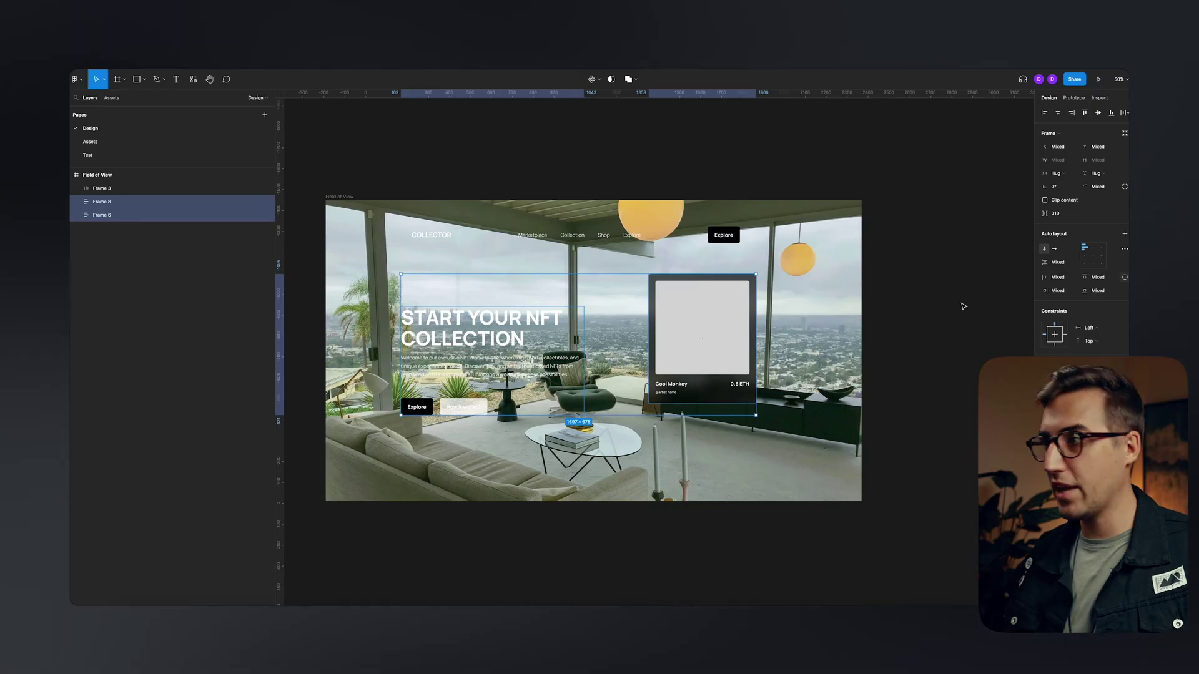
click(1124, 235)
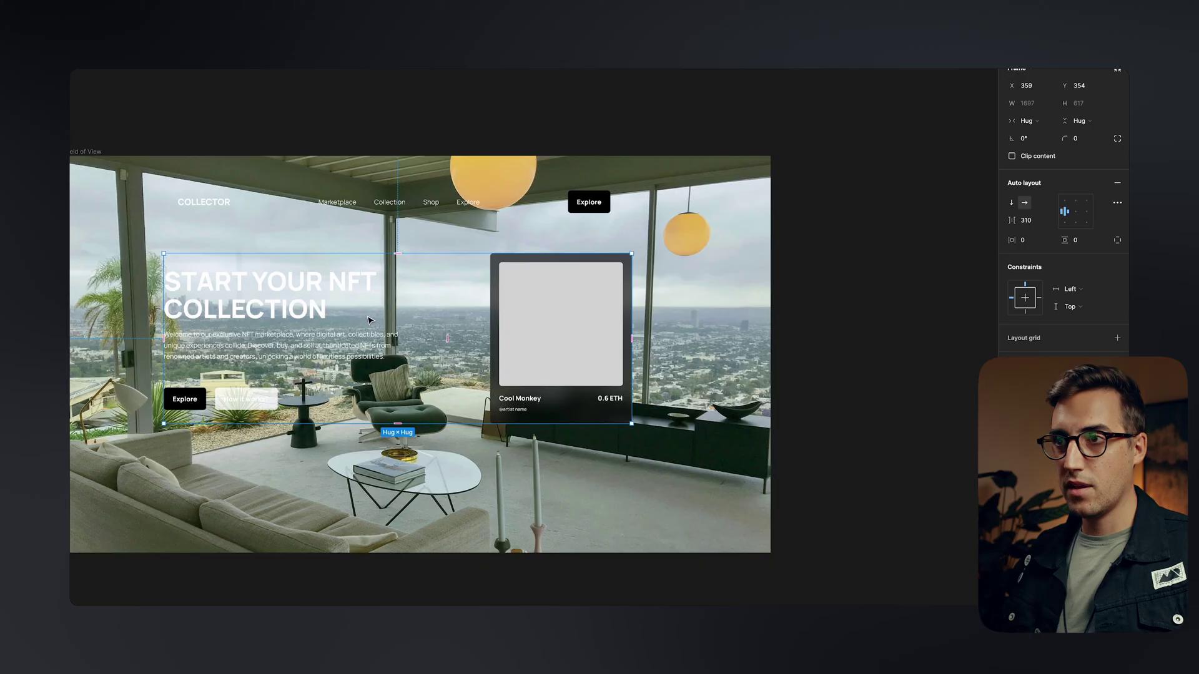
- Wrap the nav bar and hero row in auto layout, top-centre aligned, 94 horizontal padding
shift+click(268, 206)
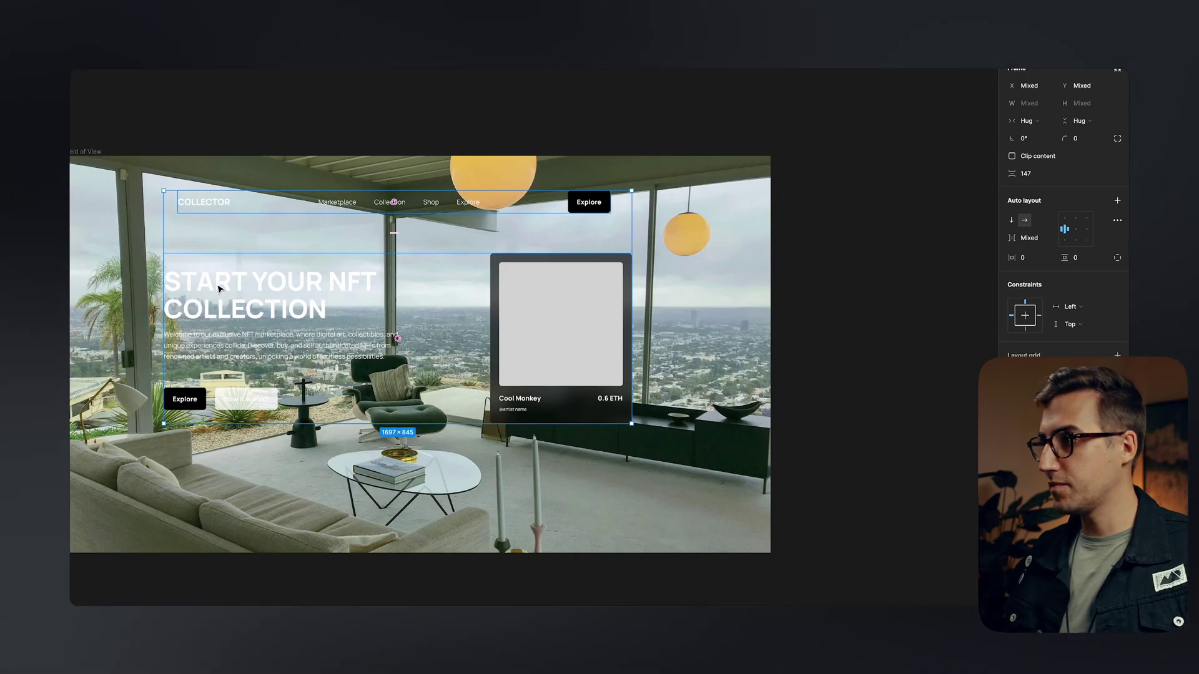
click(1117, 202)
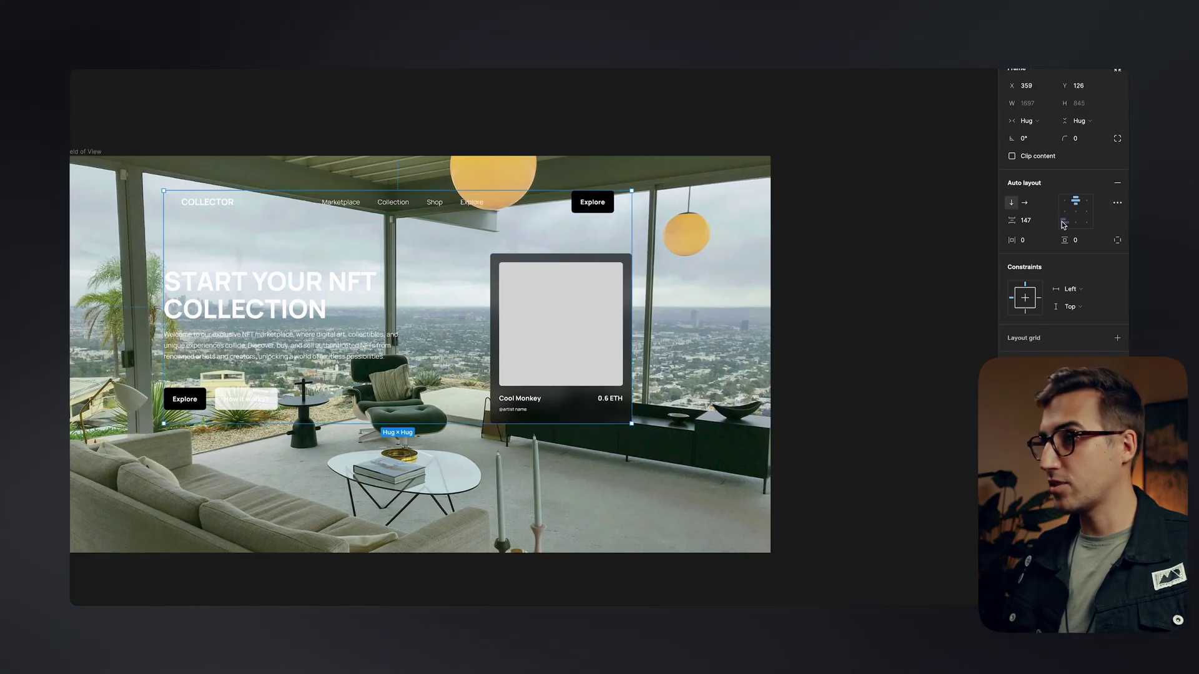
click(1076, 202)
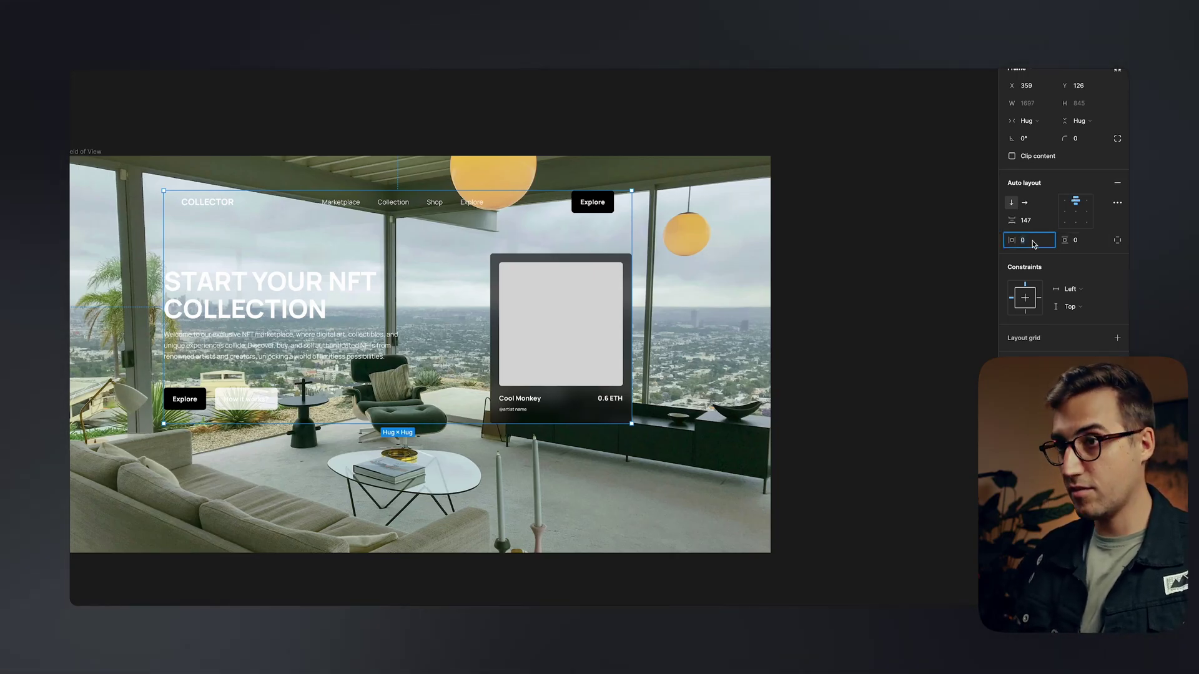
text(94)
key(Return)
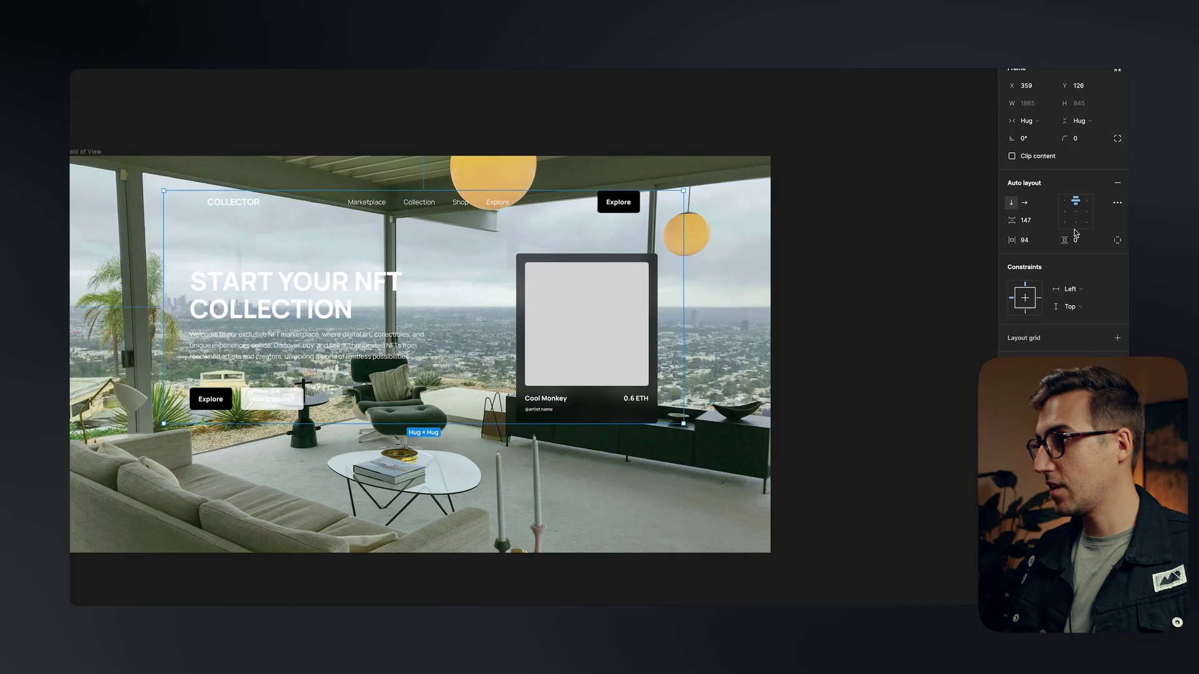
- Set the frame's vertical padding to 94 and its corner radius to 10
key(Tab)
text(94)
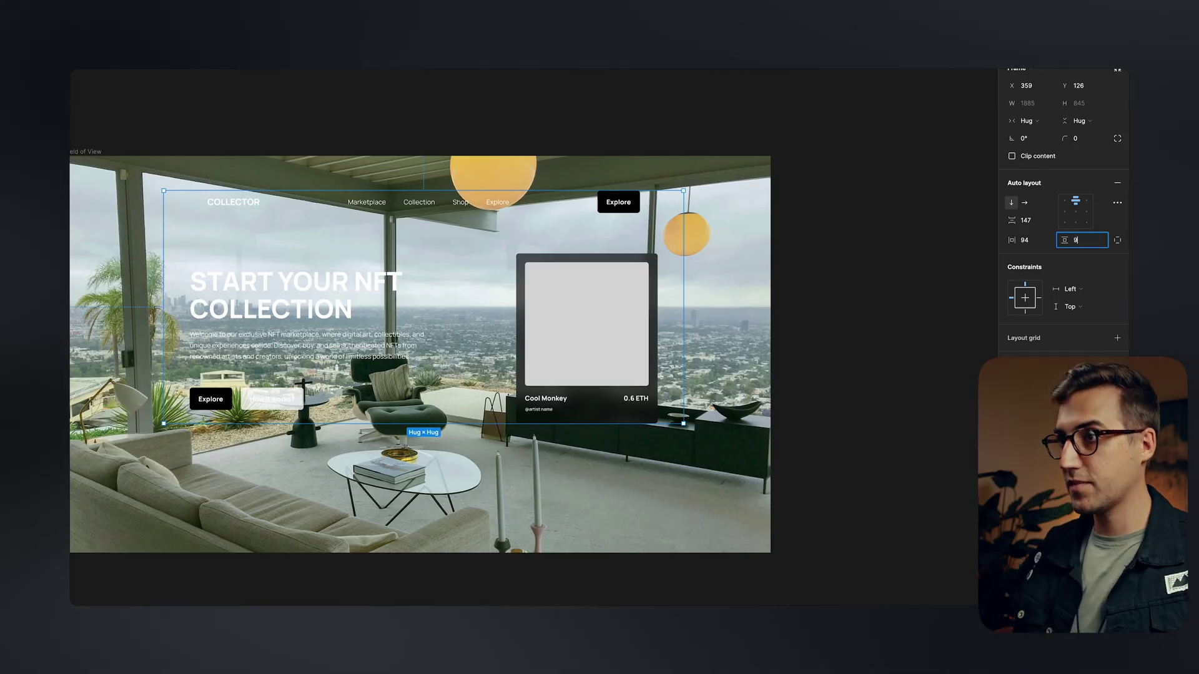
key(Return)
click(1094, 145)
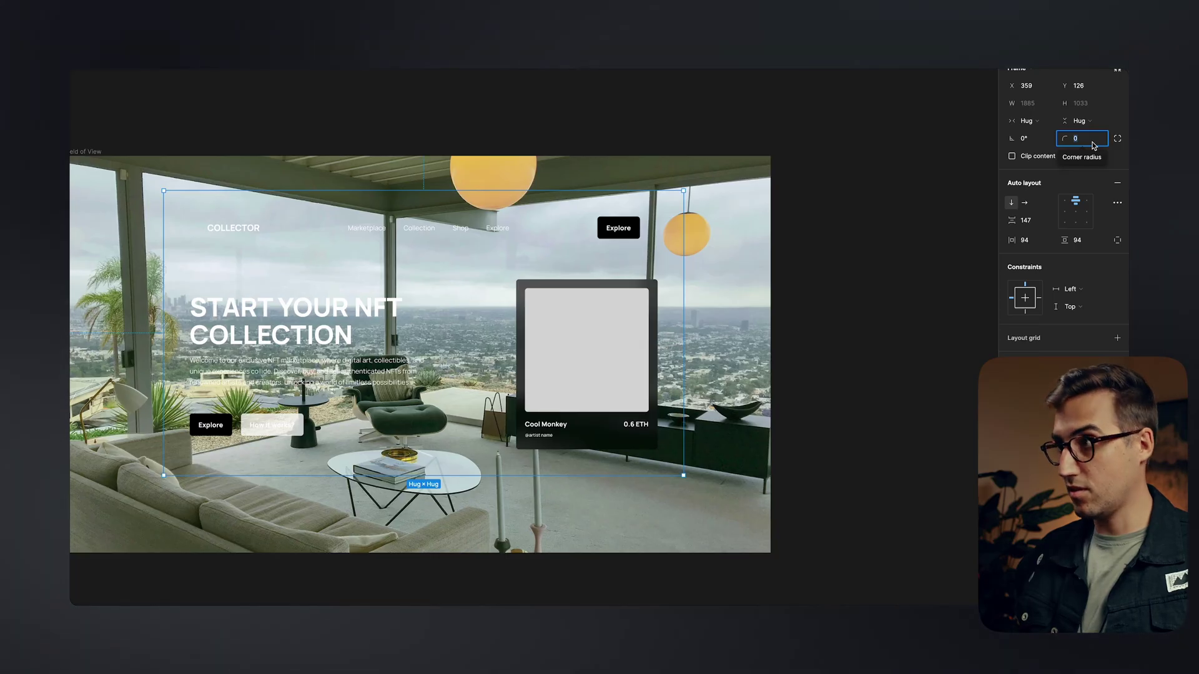
text(10)
key(Return)
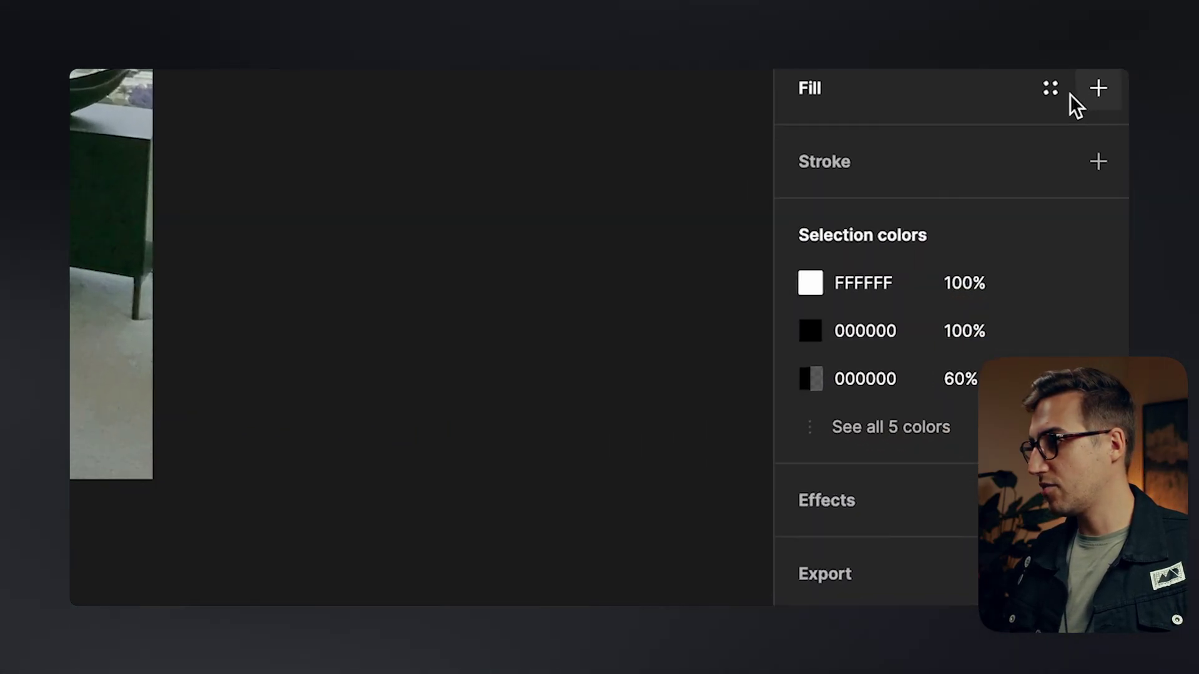
- Add a black fill to the card frame at 50% opacity
click(1097, 94)
click(808, 134)
drag(541, 343, 414, 473)
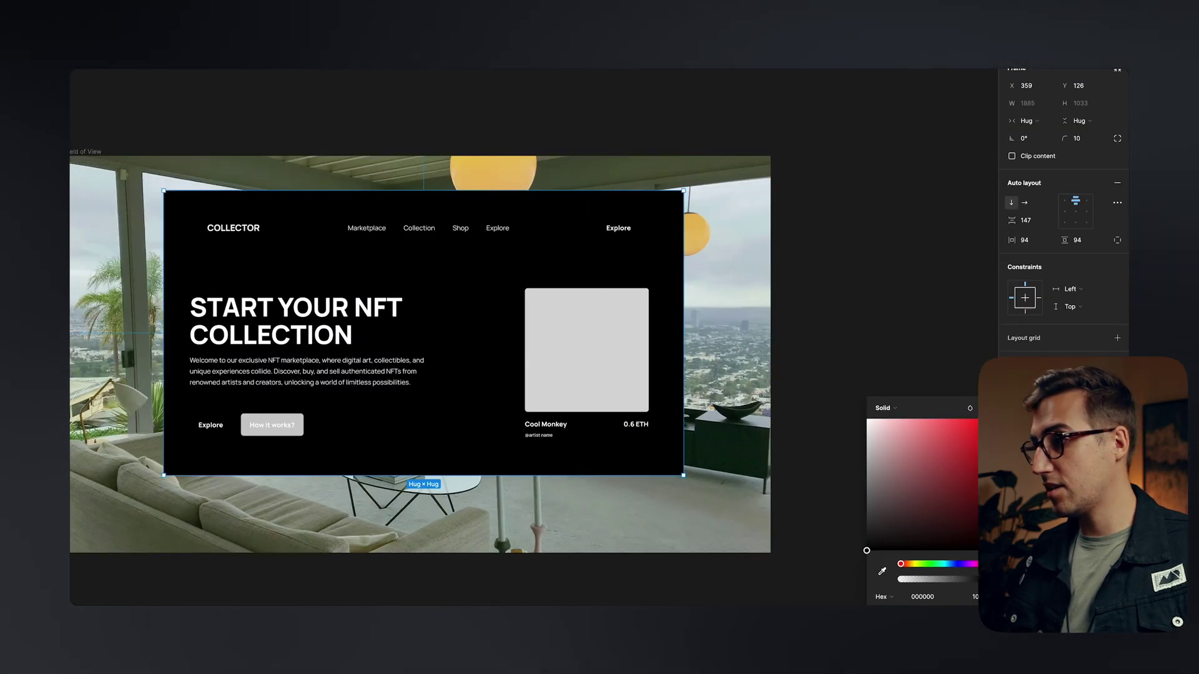
click(962, 137)
text(5)
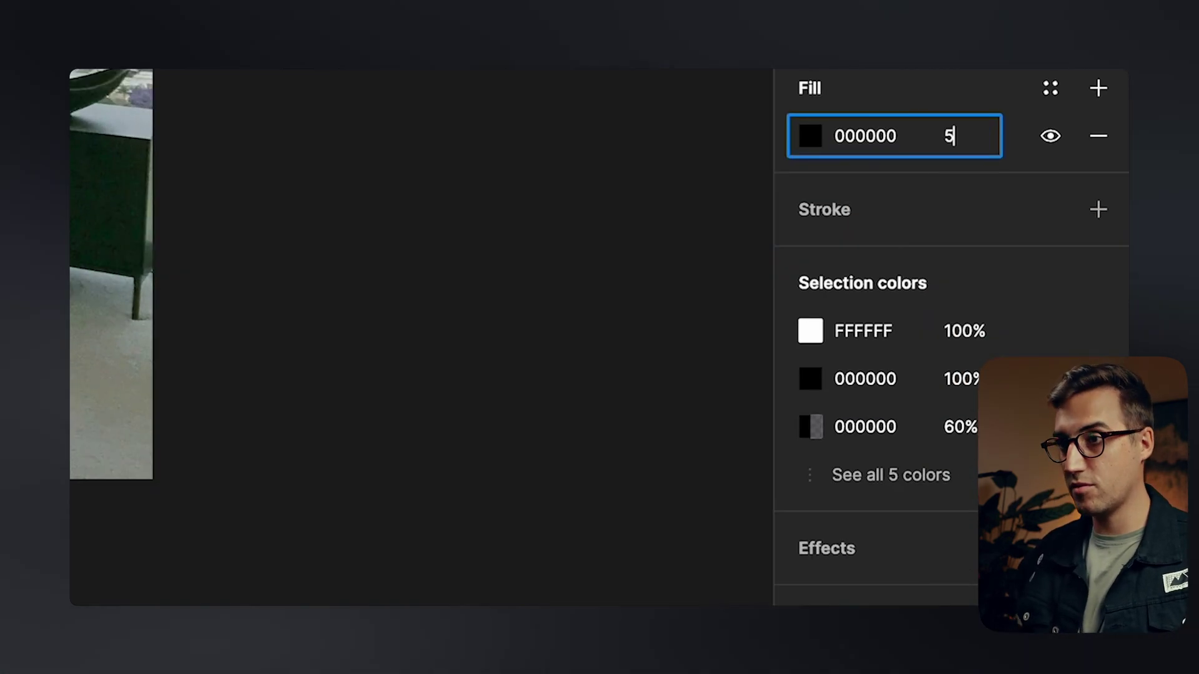
text(0)
key(Return)
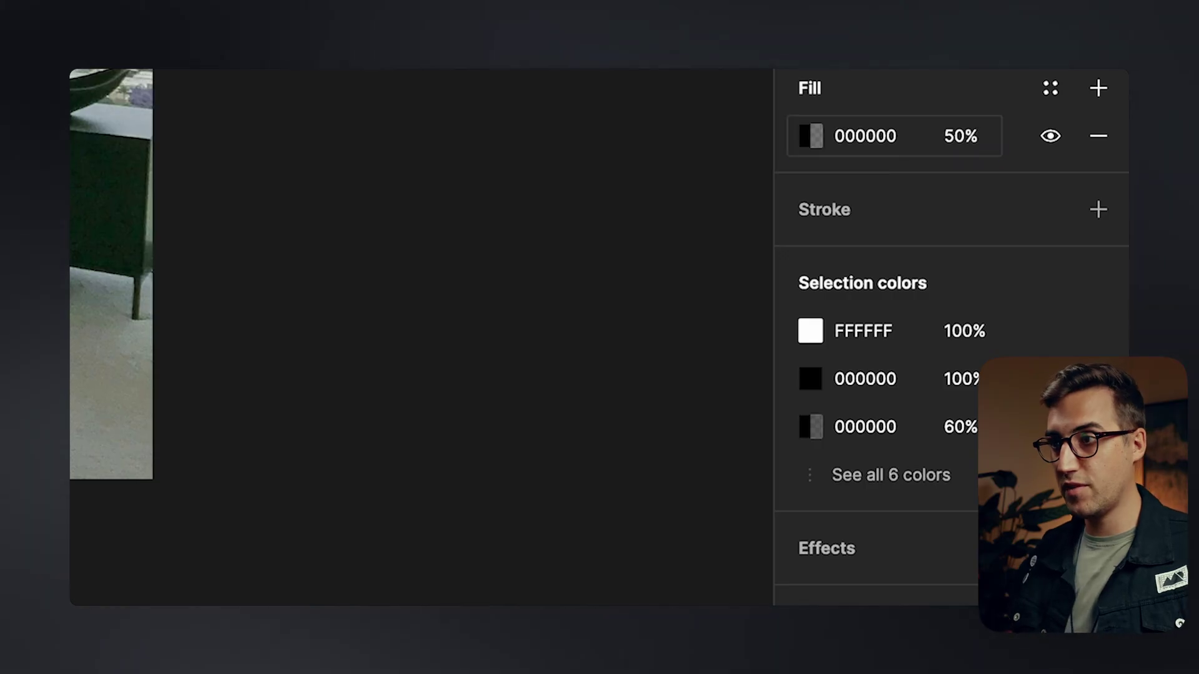
click(977, 135)
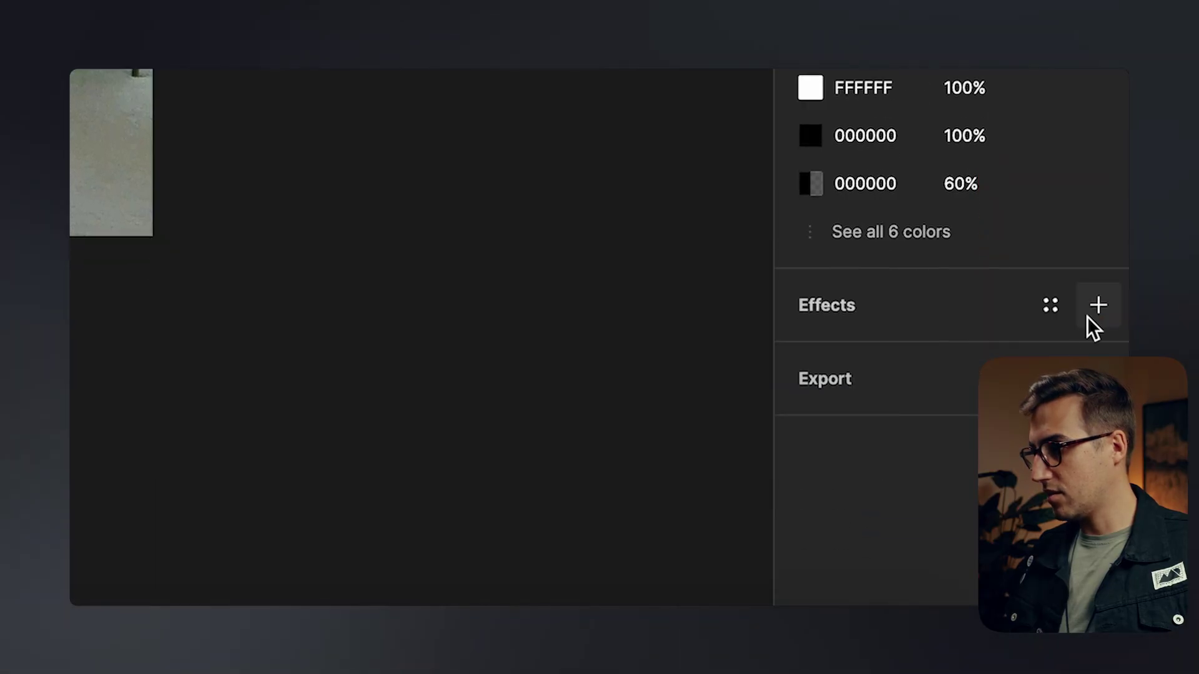
- Add an effect with blur 24 and make it a Background blur
click(1089, 316)
click(810, 353)
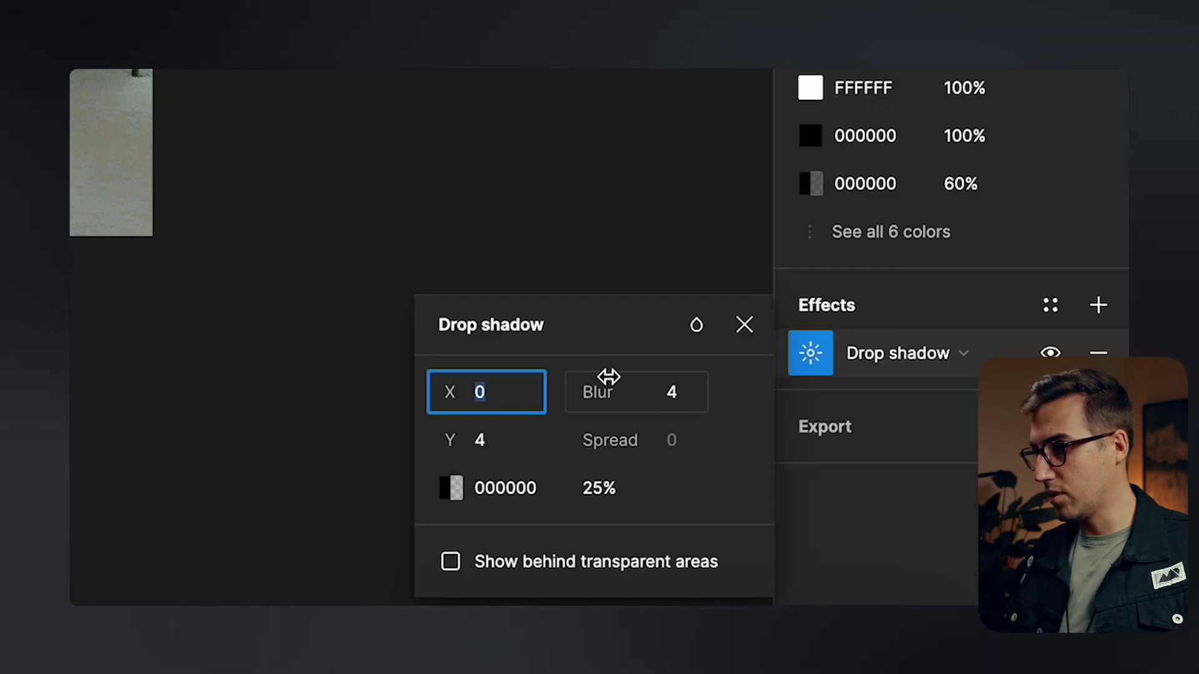
click(687, 401)
text(2)
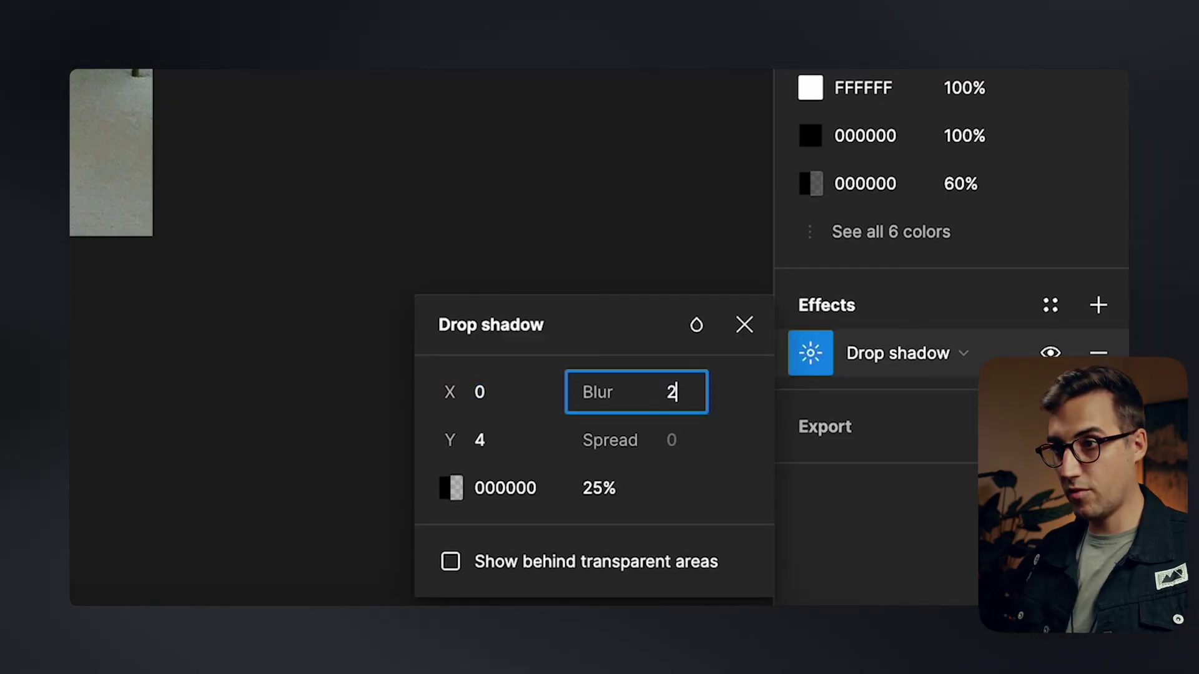
text(4)
key(Return)
click(905, 361)
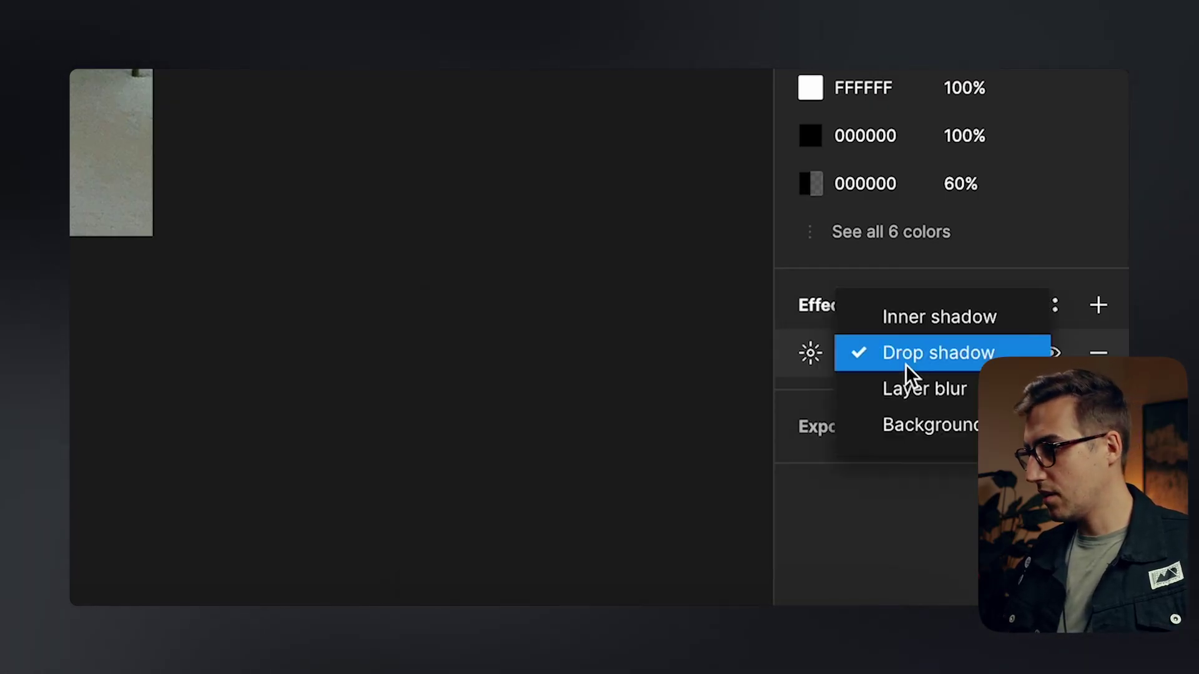
click(952, 429)
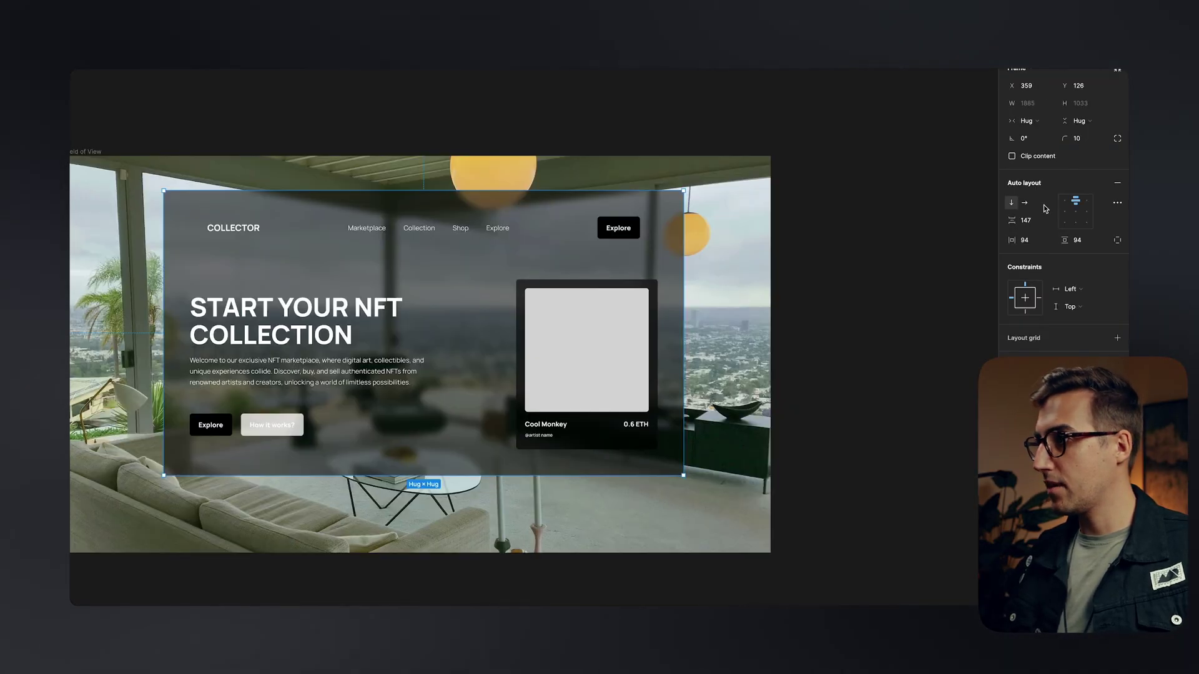
- Round the card's corners, trying 30 and settling on 20
click(1086, 140)
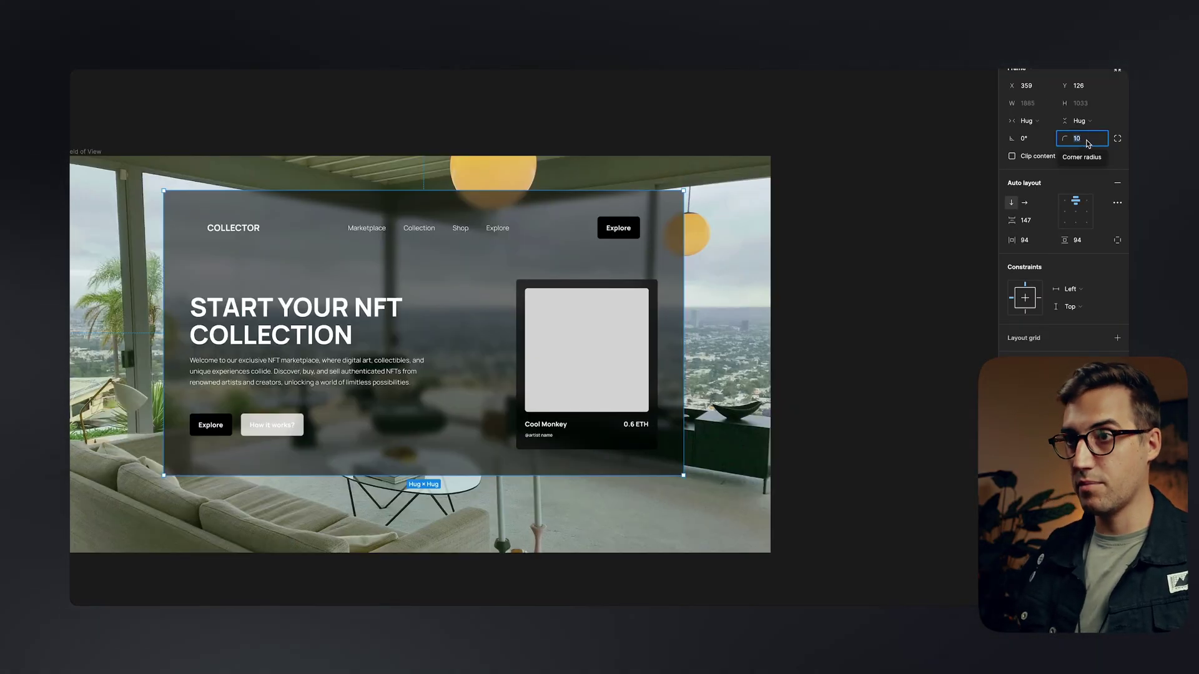
text(30)
key(Return)
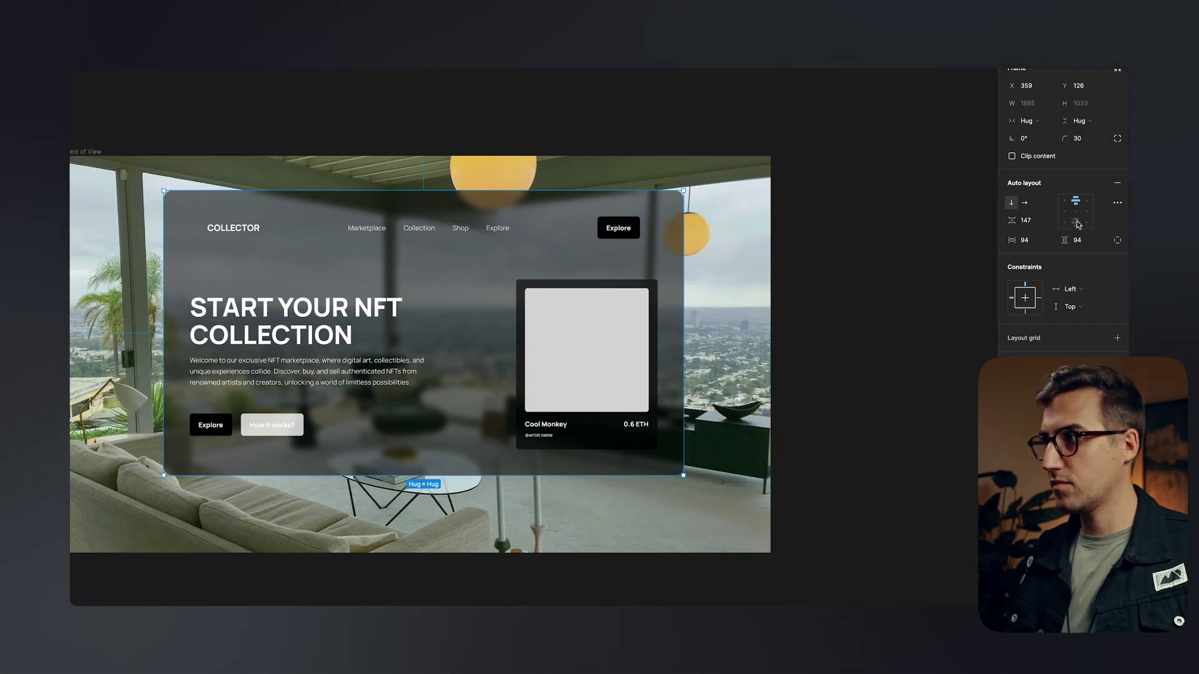
click(1074, 138)
text(20)
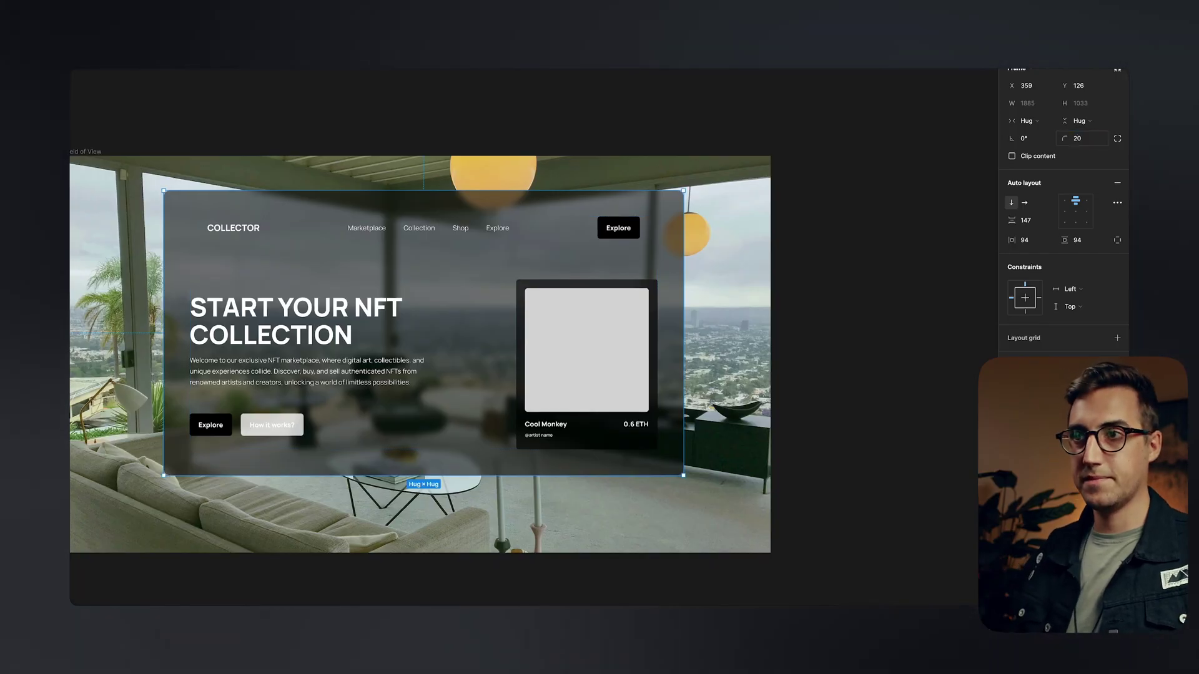
click(615, 102)
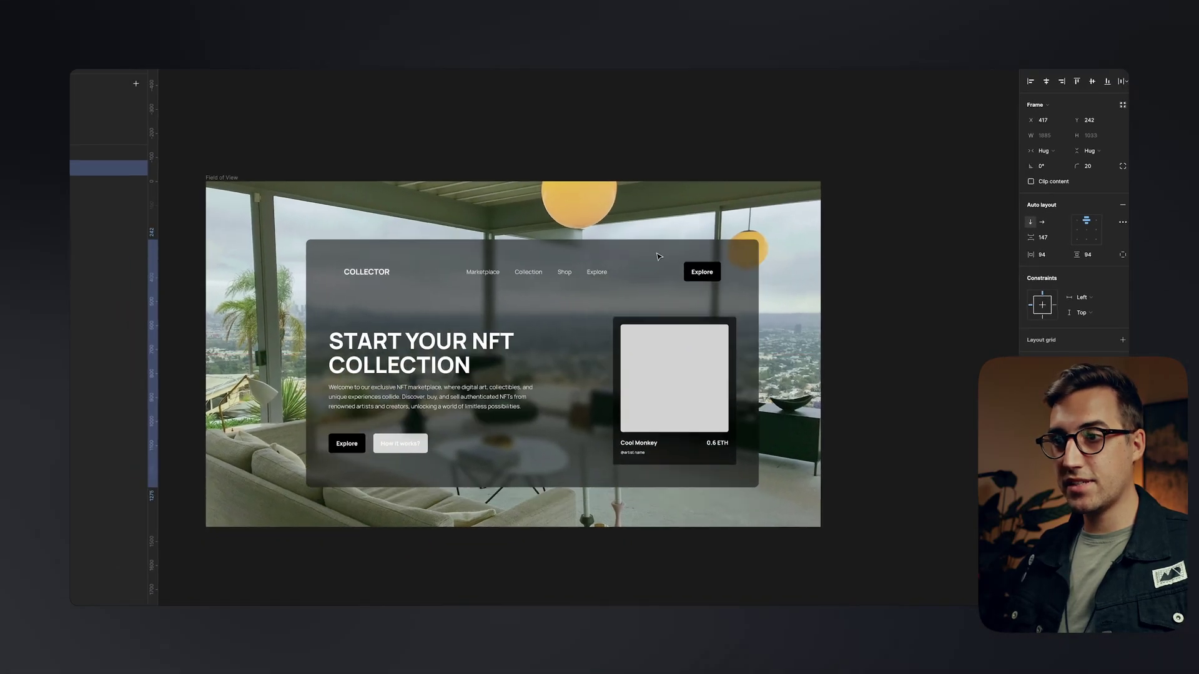
- Centre the card over the room photo and set its nav bar width to Fill container
drag(657, 256, 623, 230)
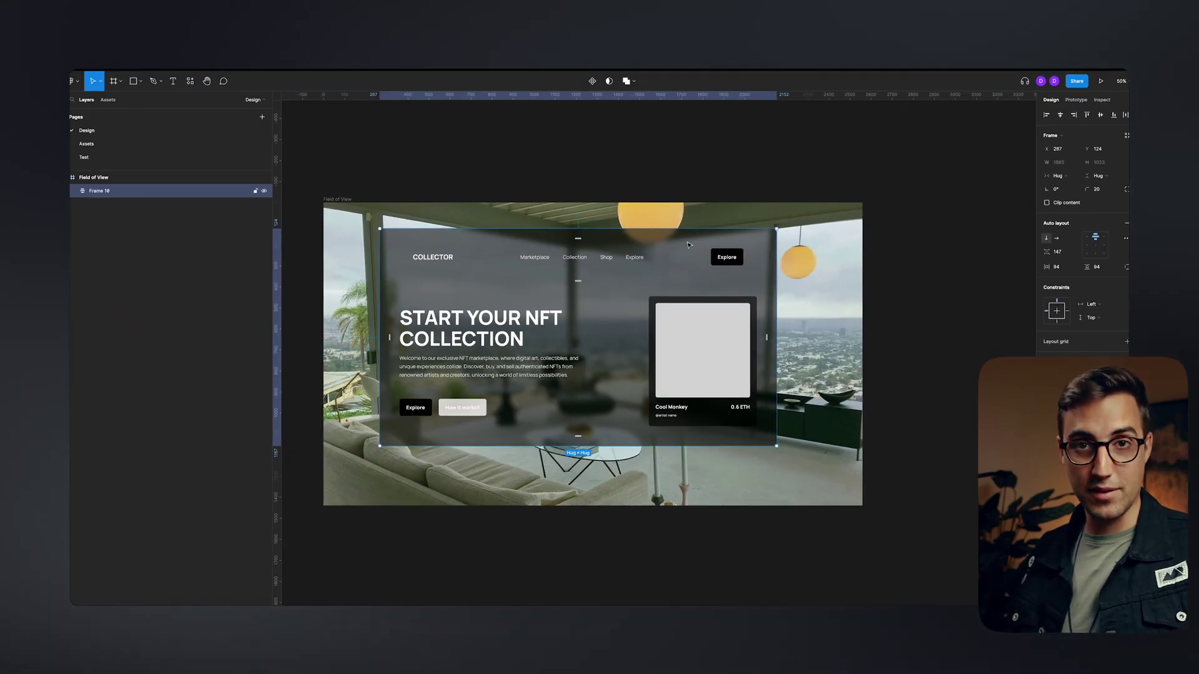
mouse_move(637, 298)
mouse_down()
mouse_move(615, 287)
mouse_move(651, 296)
mouse_move(621, 291)
mouse_move(629, 301)
mouse_up()
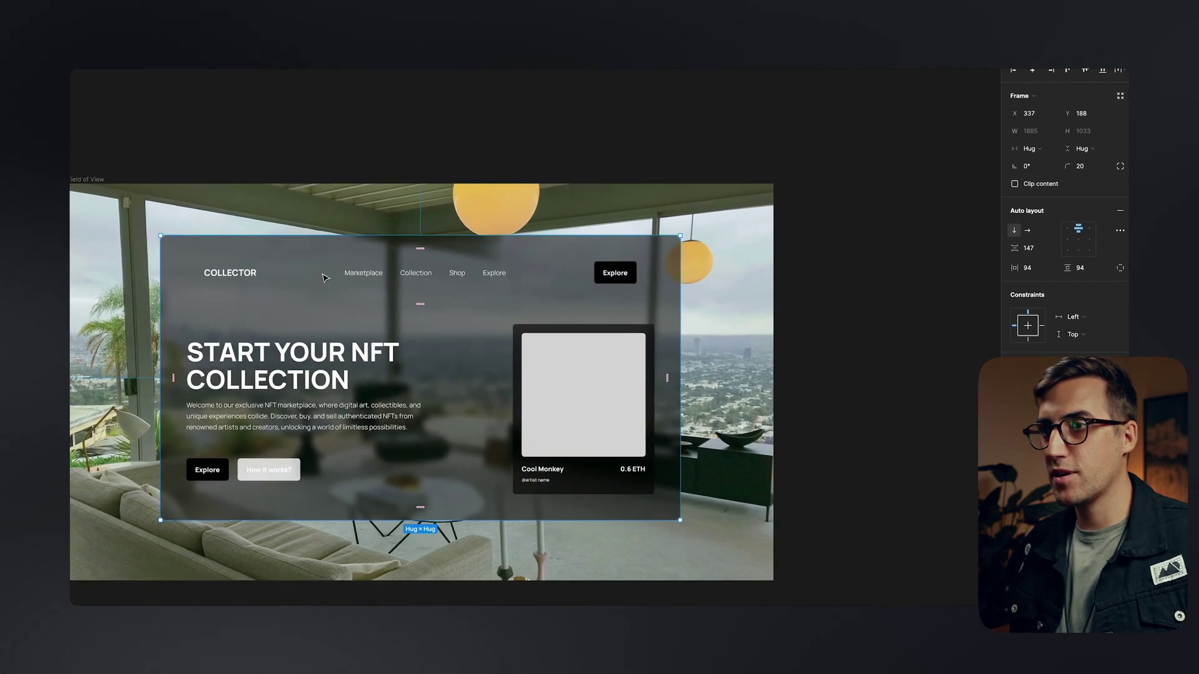
click(519, 274)
click(1029, 149)
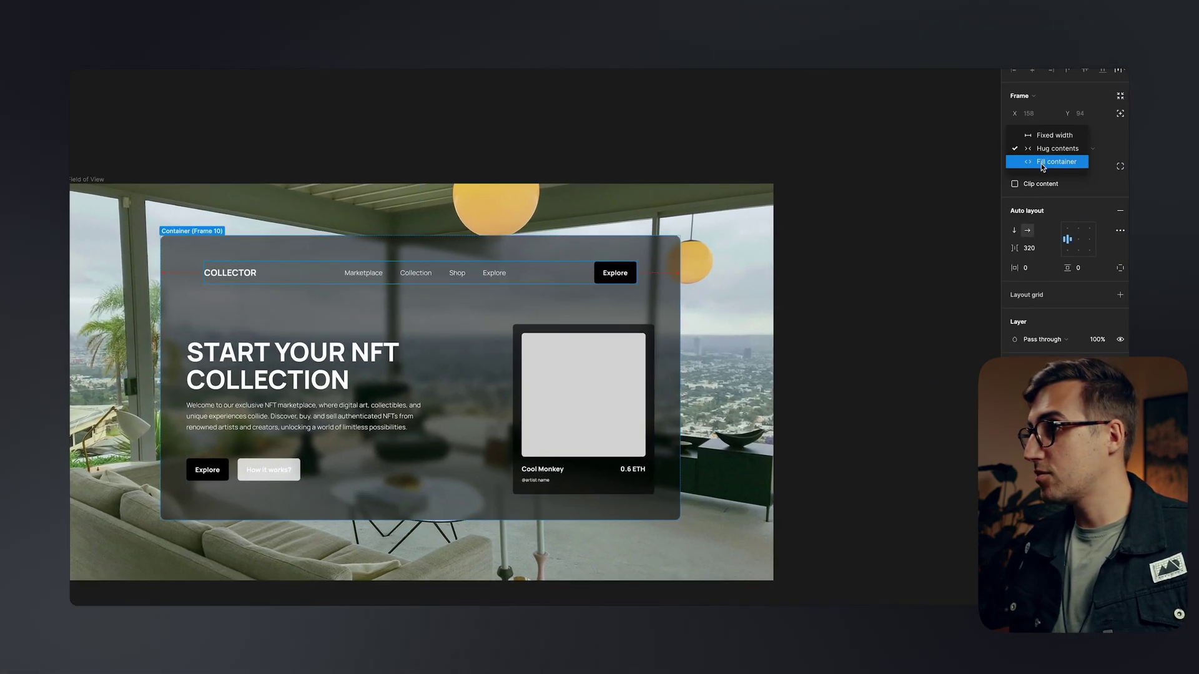
click(1039, 158)
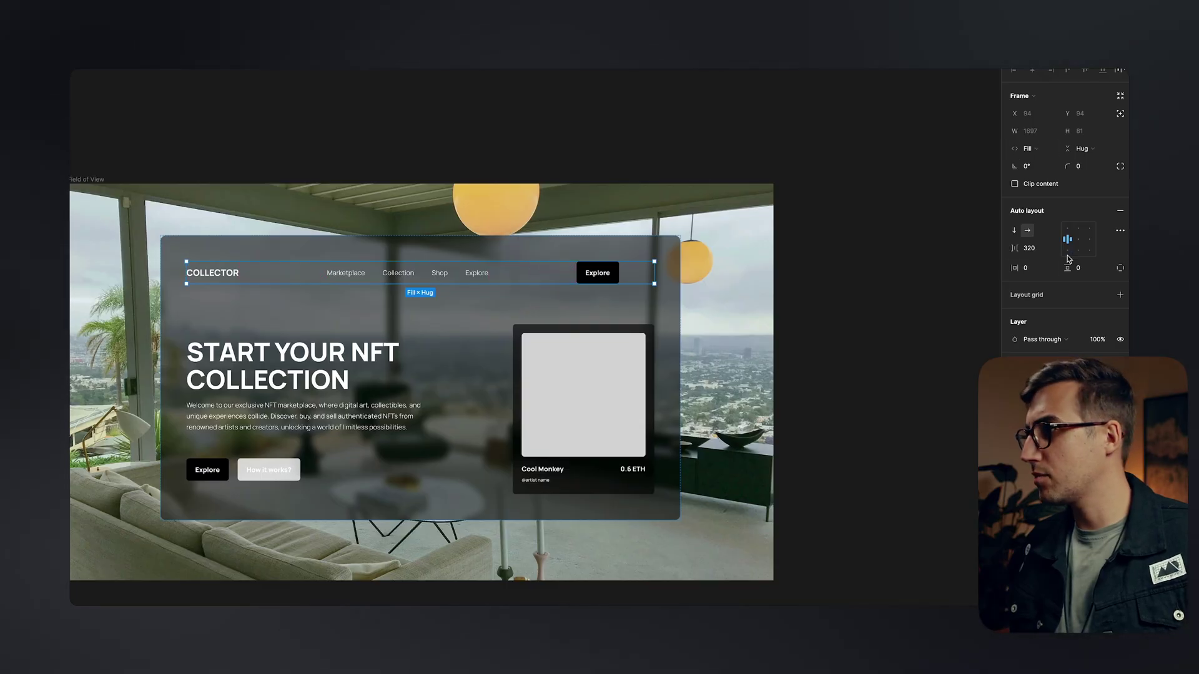
- Set the nav bar's advanced auto layout spacing to Space between
click(1120, 231)
click(990, 327)
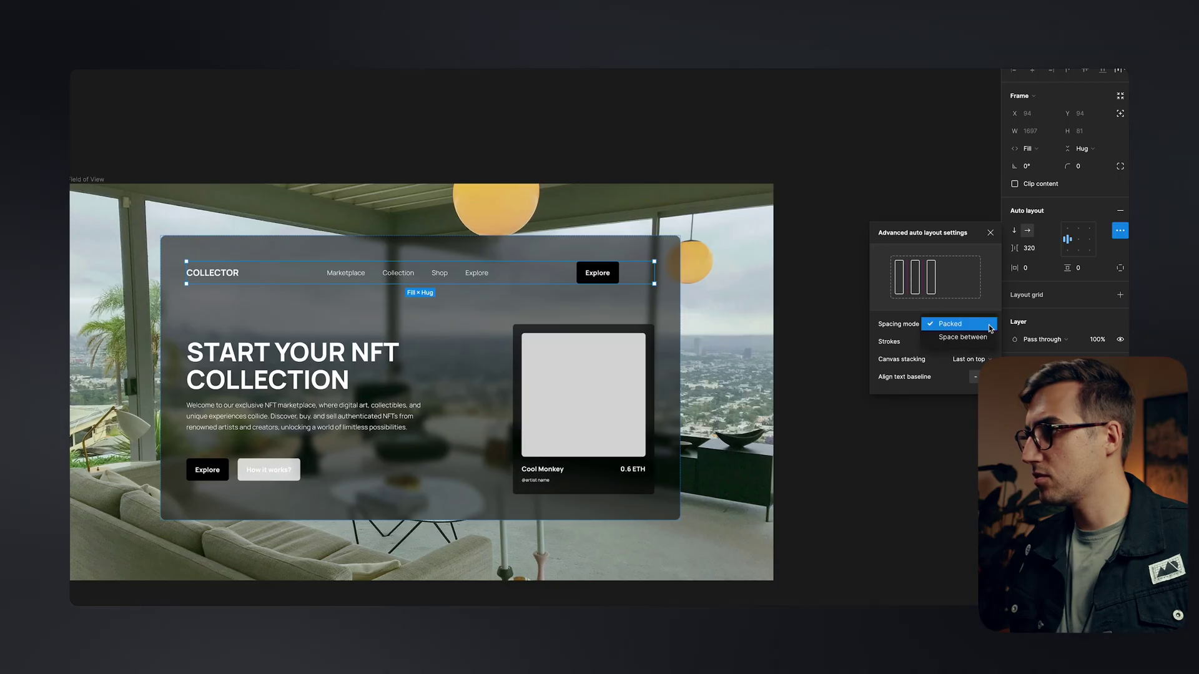
click(963, 338)
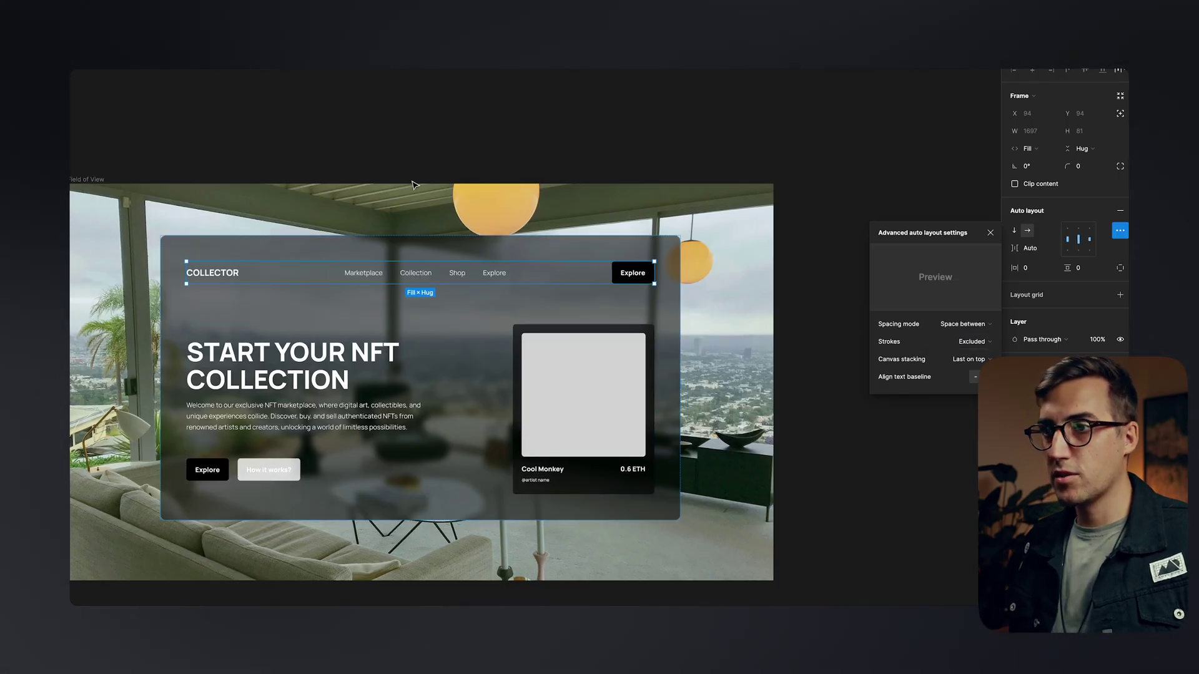
click(377, 118)
scroll(392, 321, up, 1)
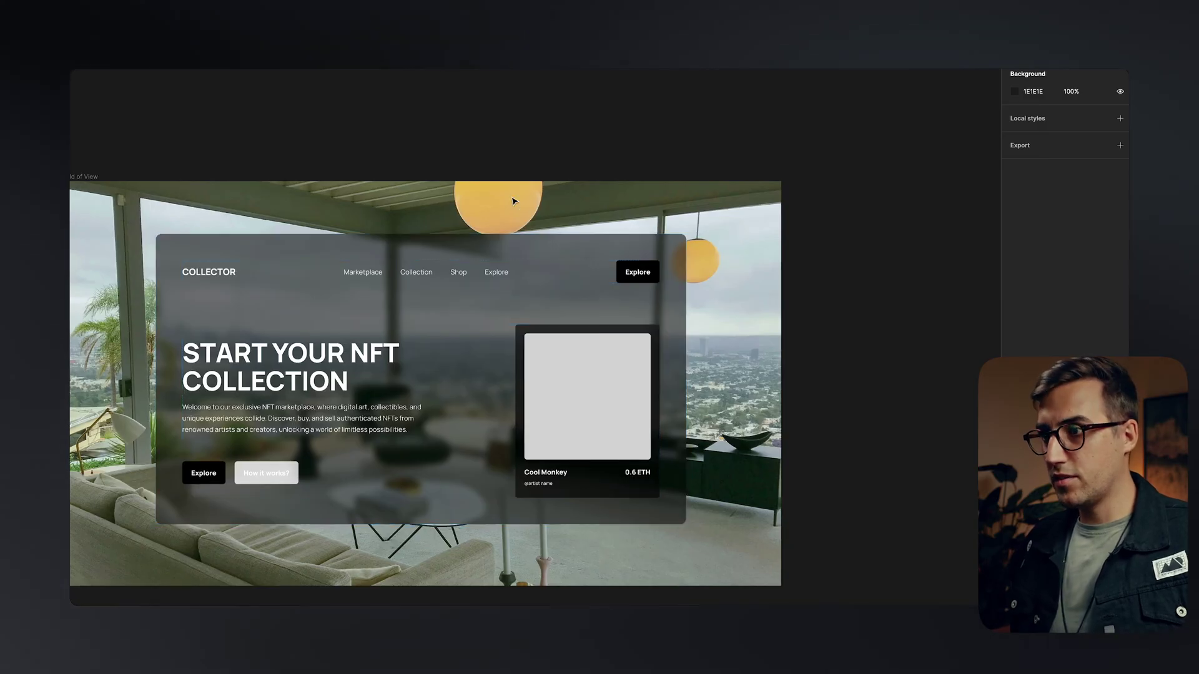
- Select the How it works? button and set its fill to 20% opacity
double_click(303, 468)
double_click(301, 468)
double_click(299, 468)
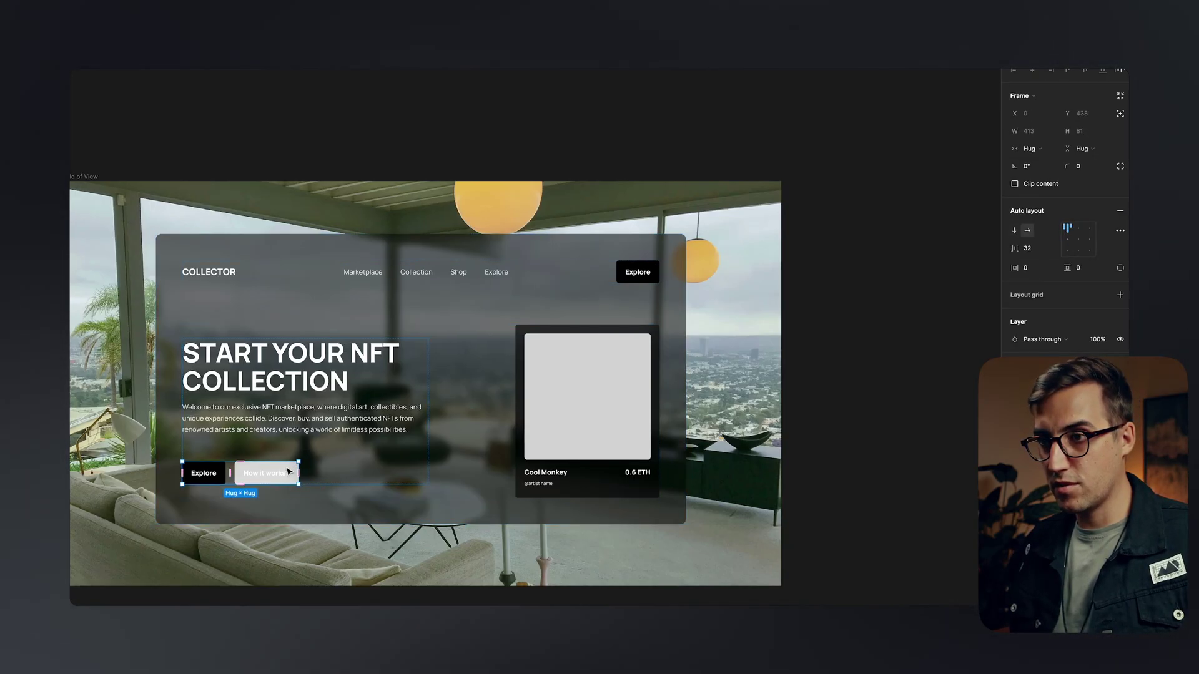
double_click(274, 473)
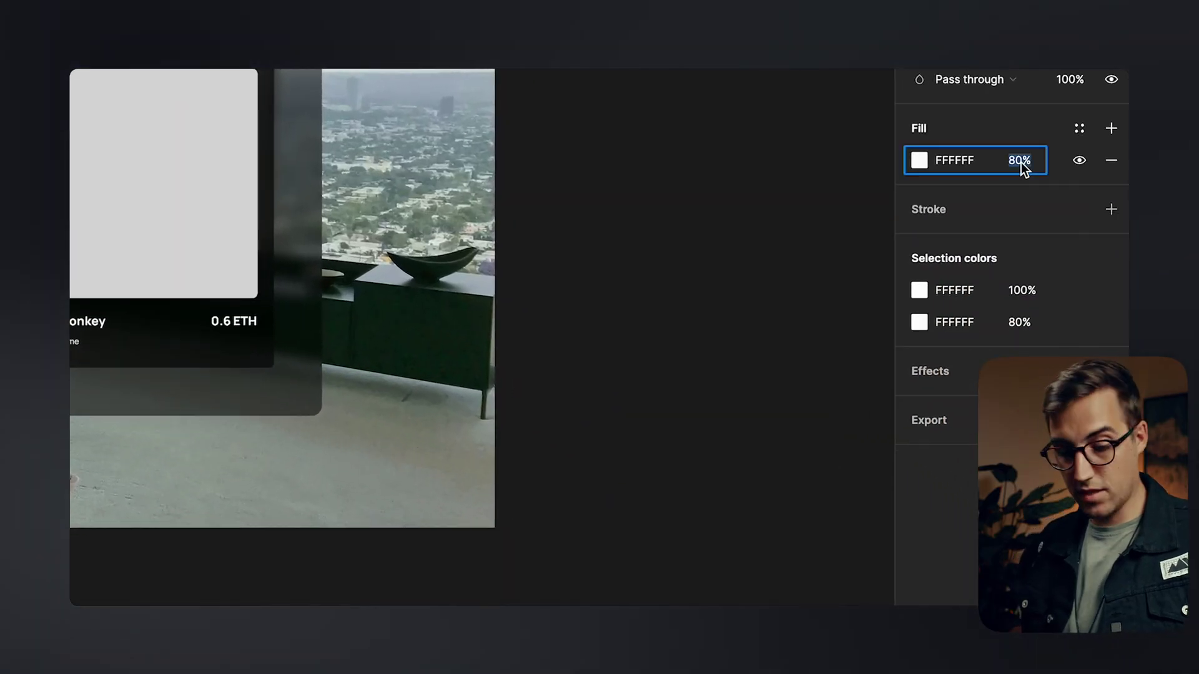
text(20)
key(Return)
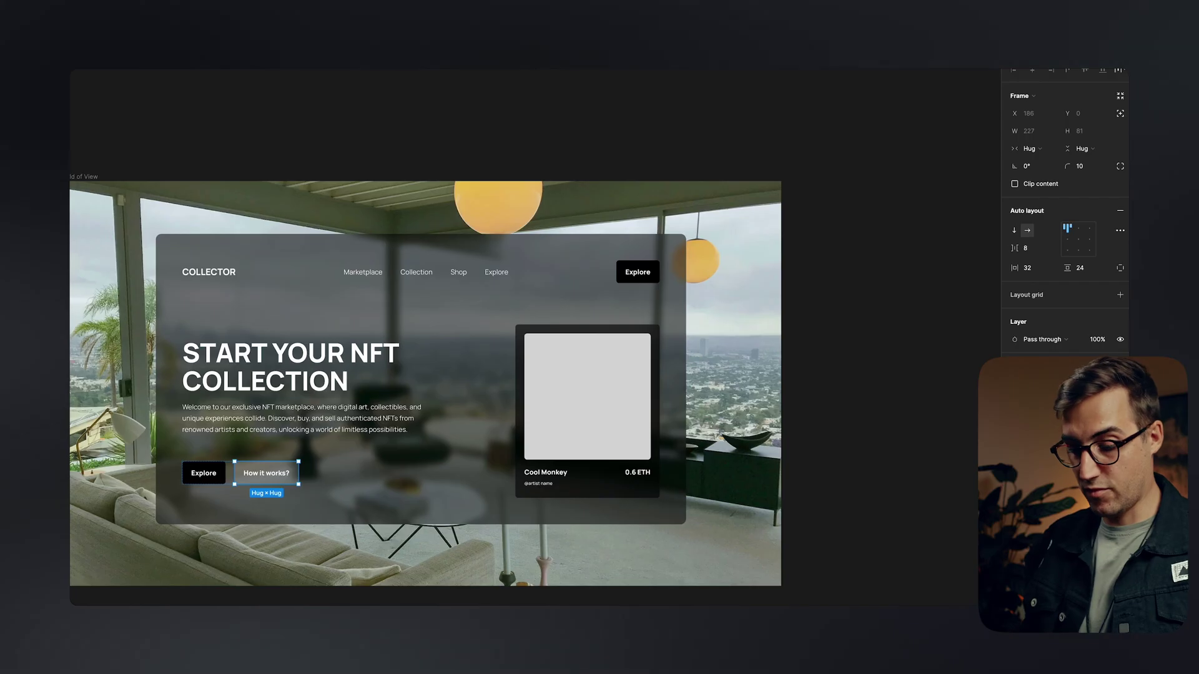
key(Escape)
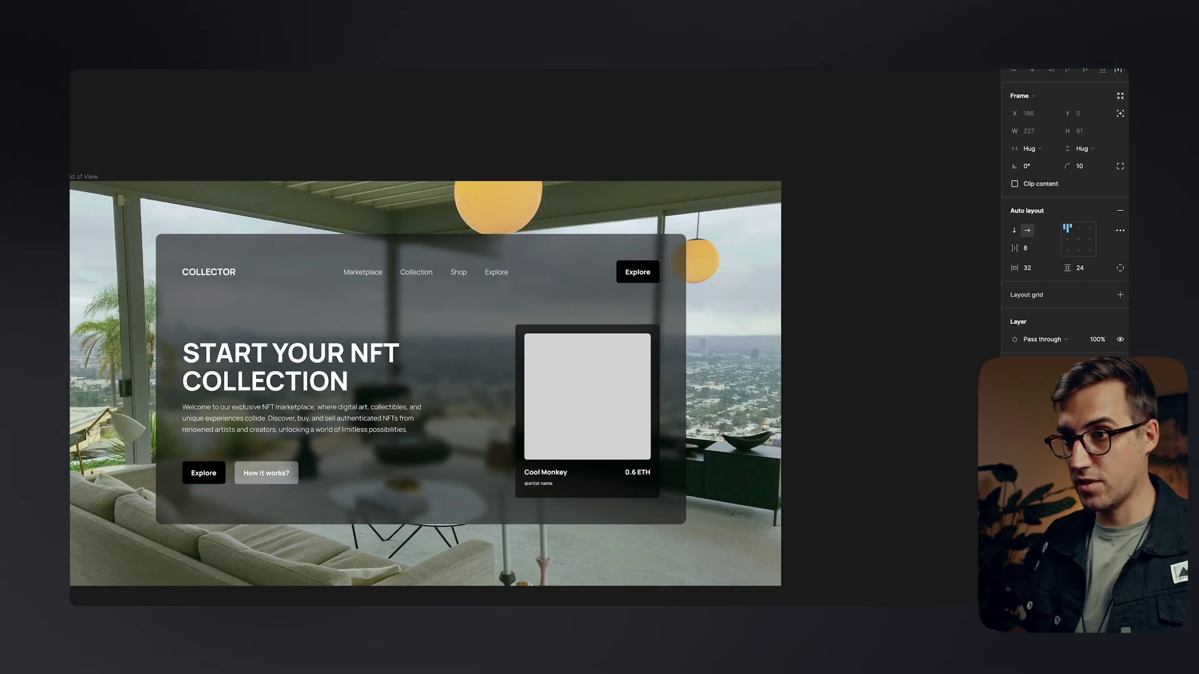
- Give the button a white linear-gradient stroke running from top-left to bottom-right
click(266, 473)
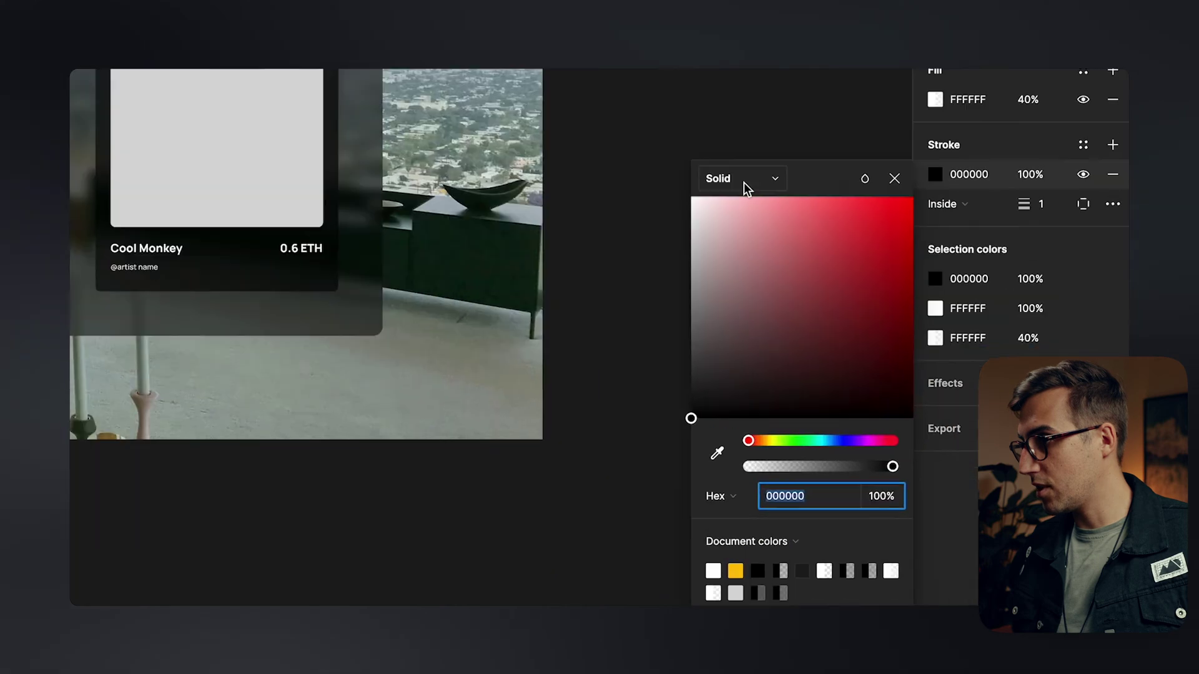
click(891, 431)
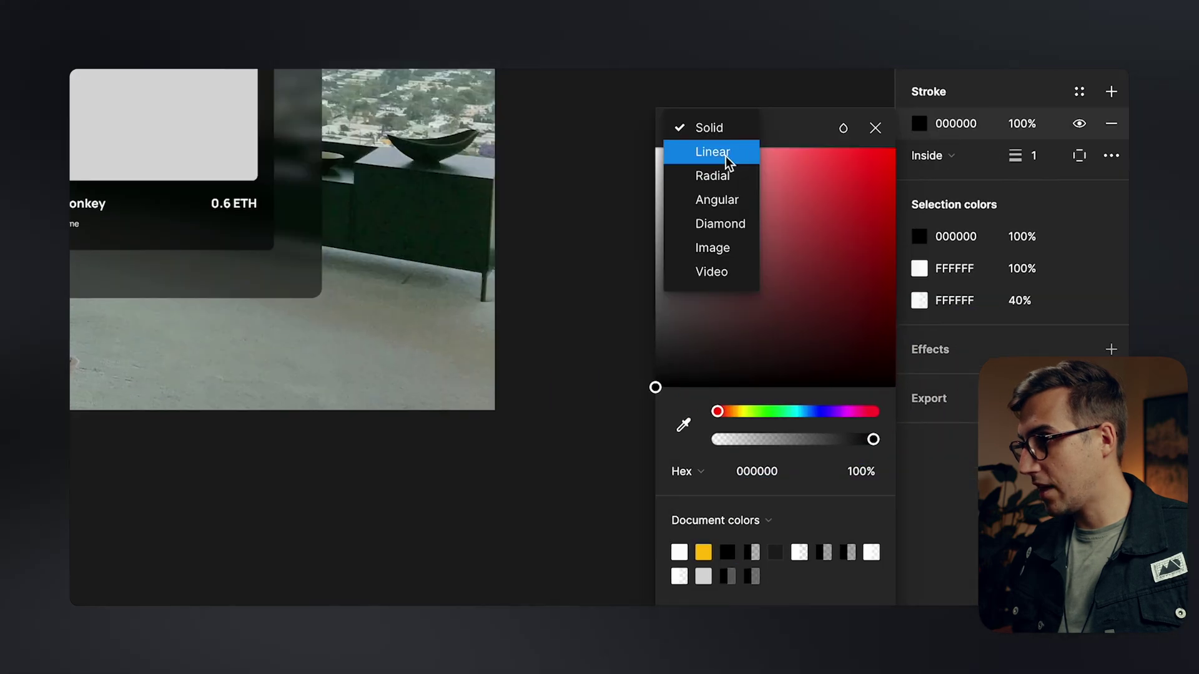
click(893, 446)
click(680, 110)
drag(690, 176, 645, 145)
click(870, 110)
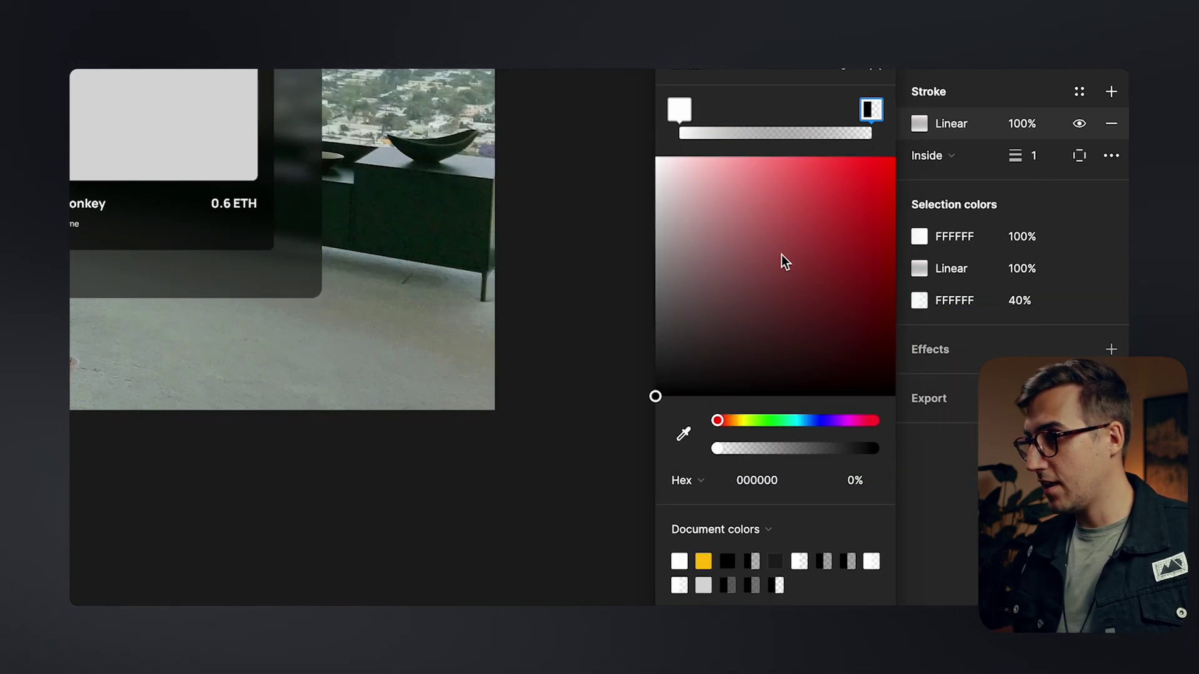
drag(718, 294, 645, 139)
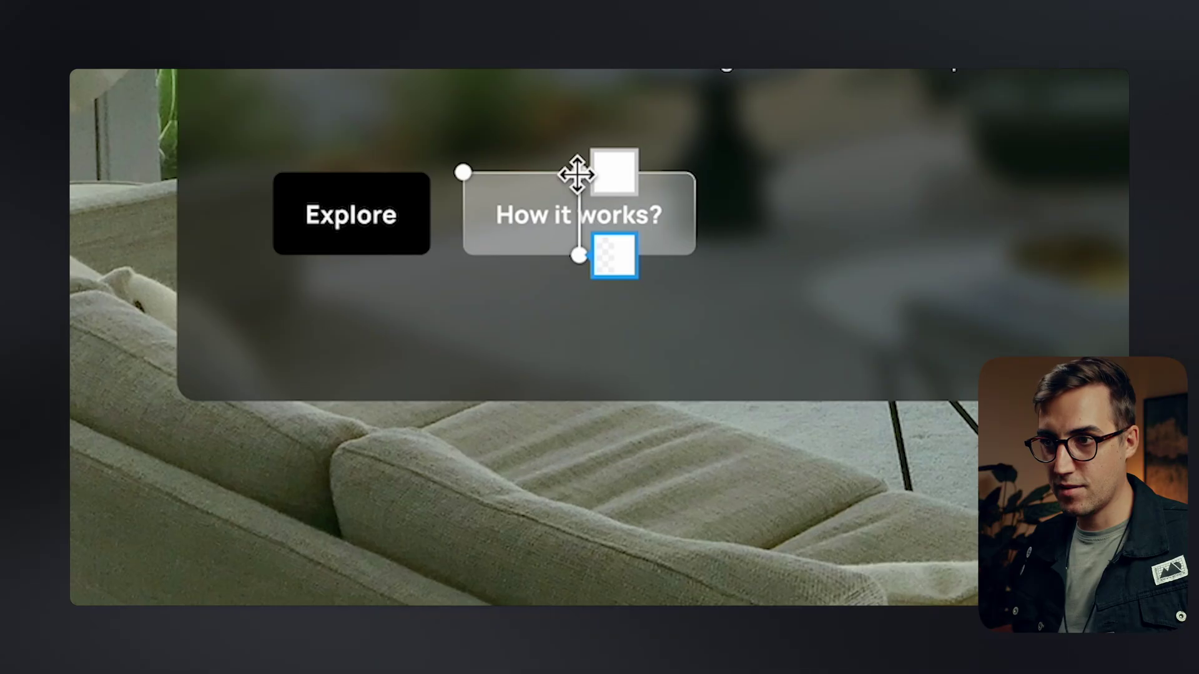
drag(207, 178, 113, 177)
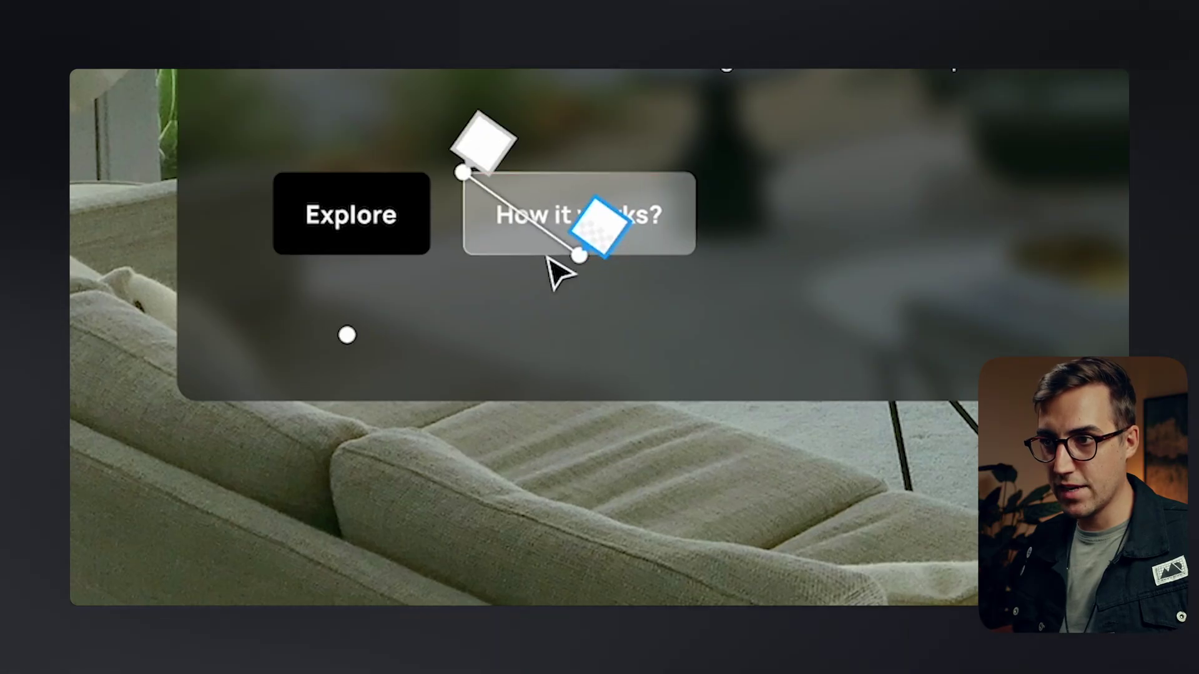
drag(660, 270, 696, 255)
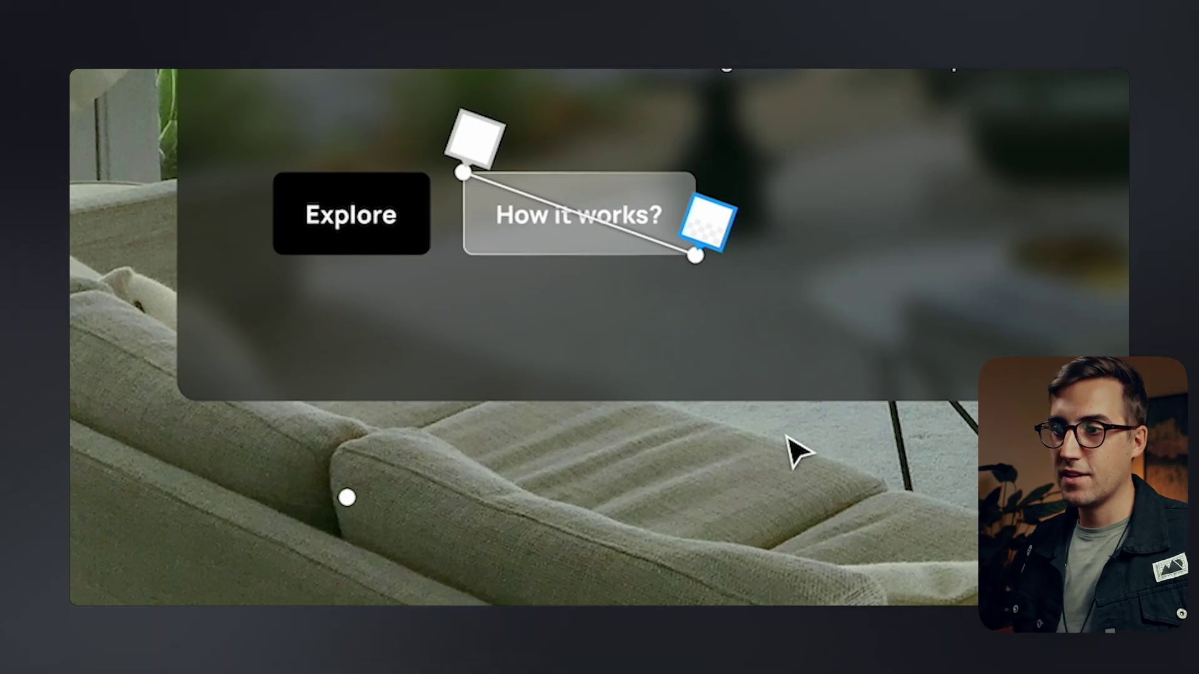
key(Escape)
key(Escape)
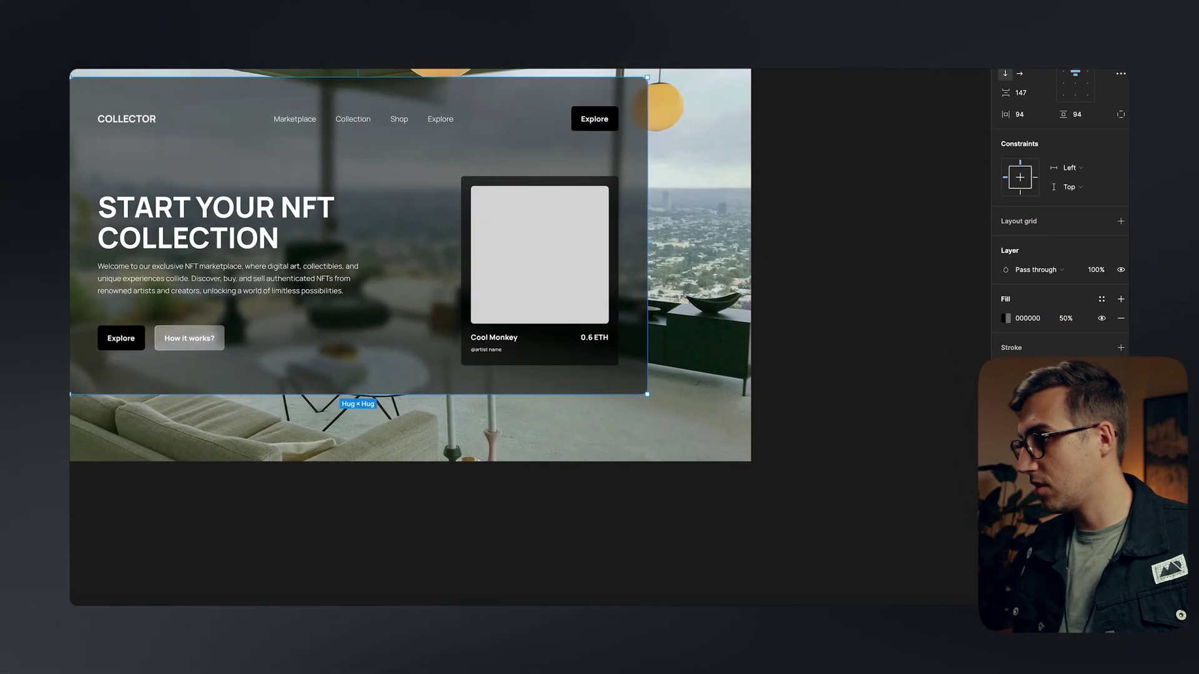
- Add a stroke to the hero panel, switch it to Linear, and stretch it corner to corner
click(1120, 349)
click(1006, 367)
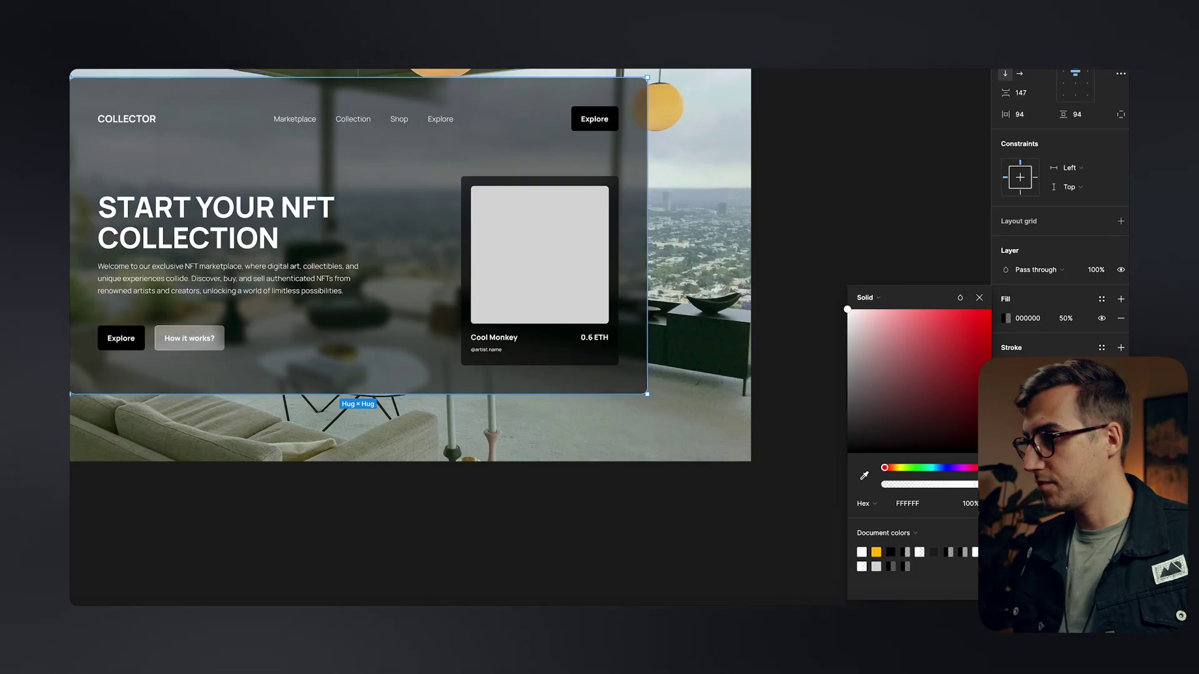
click(879, 301)
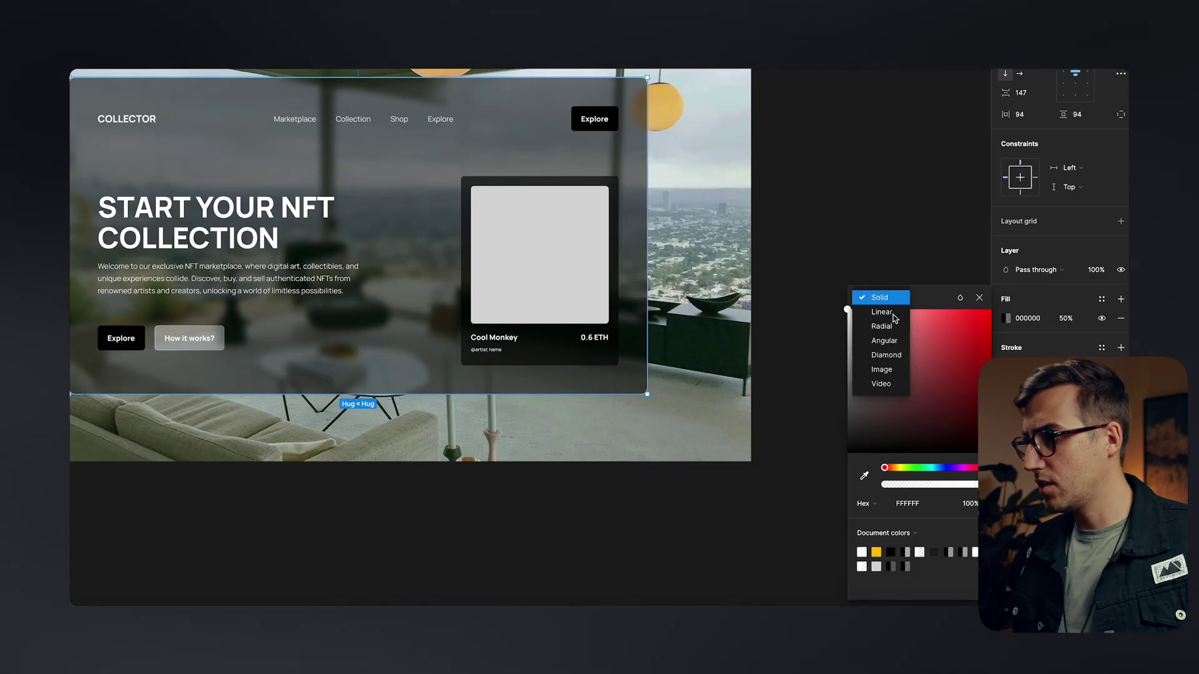
click(895, 315)
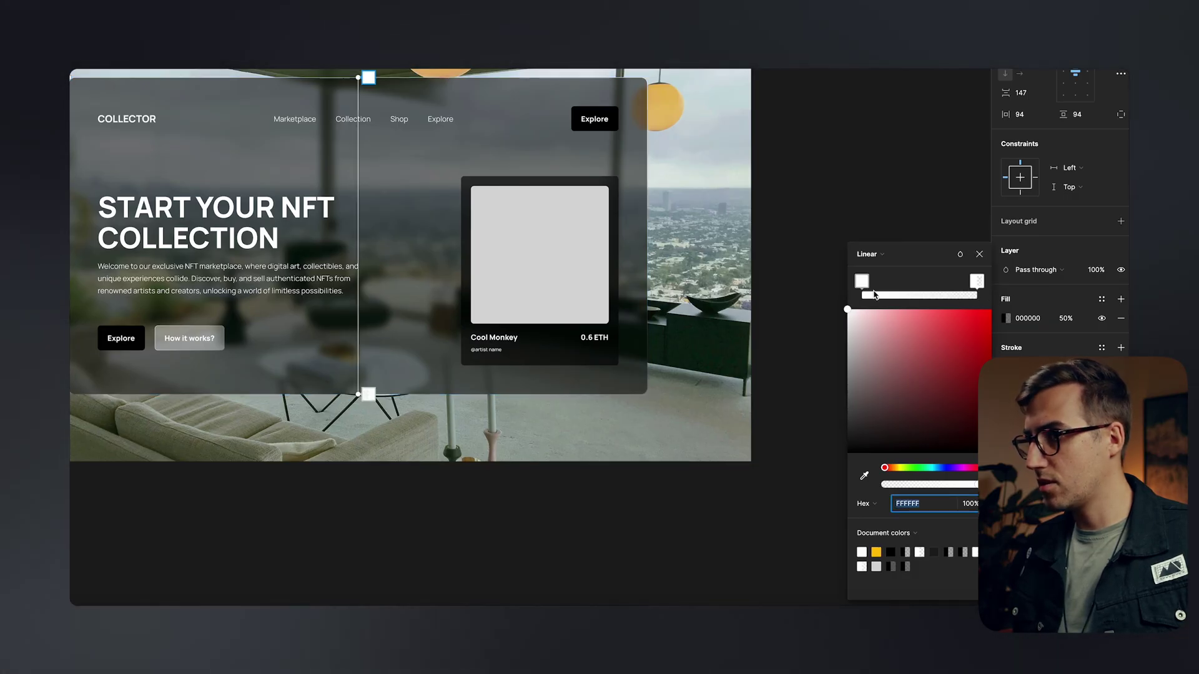
drag(356, 76, 77, 73)
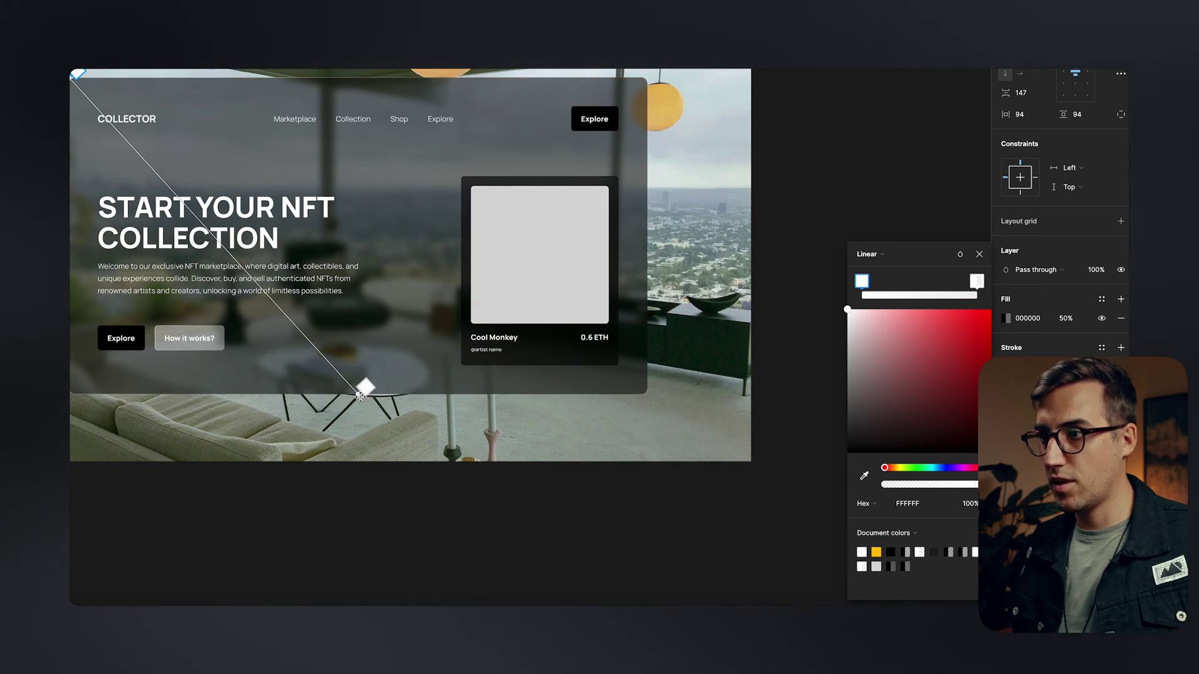
drag(361, 390, 661, 395)
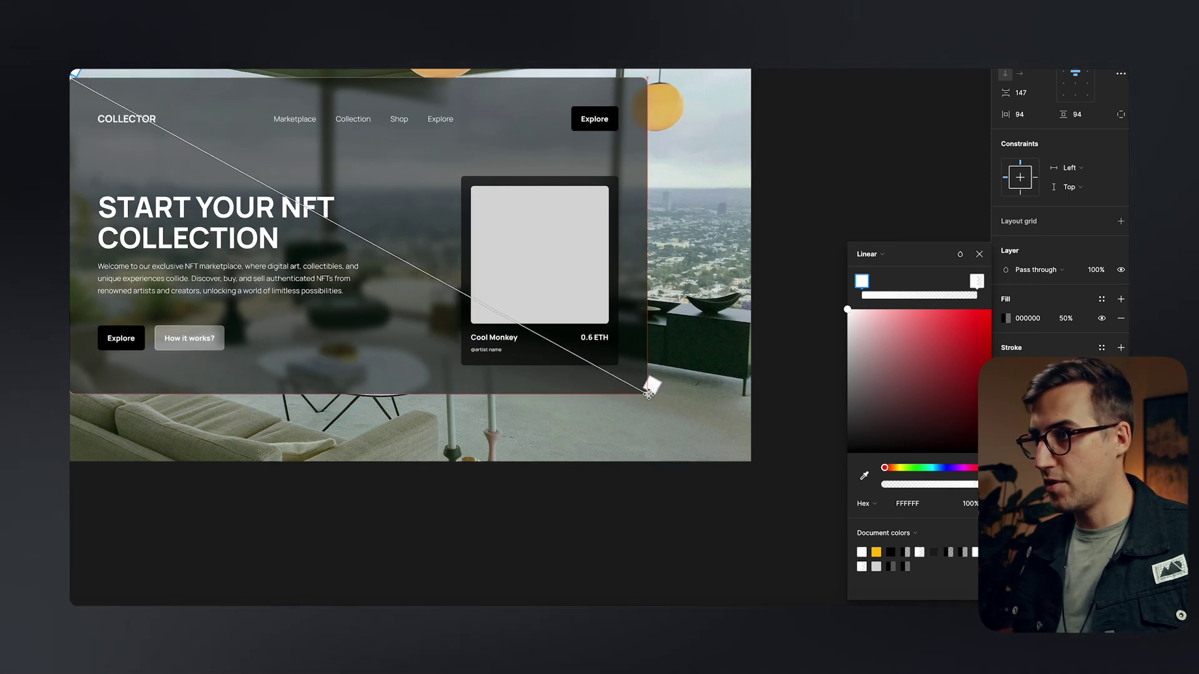
key(Escape)
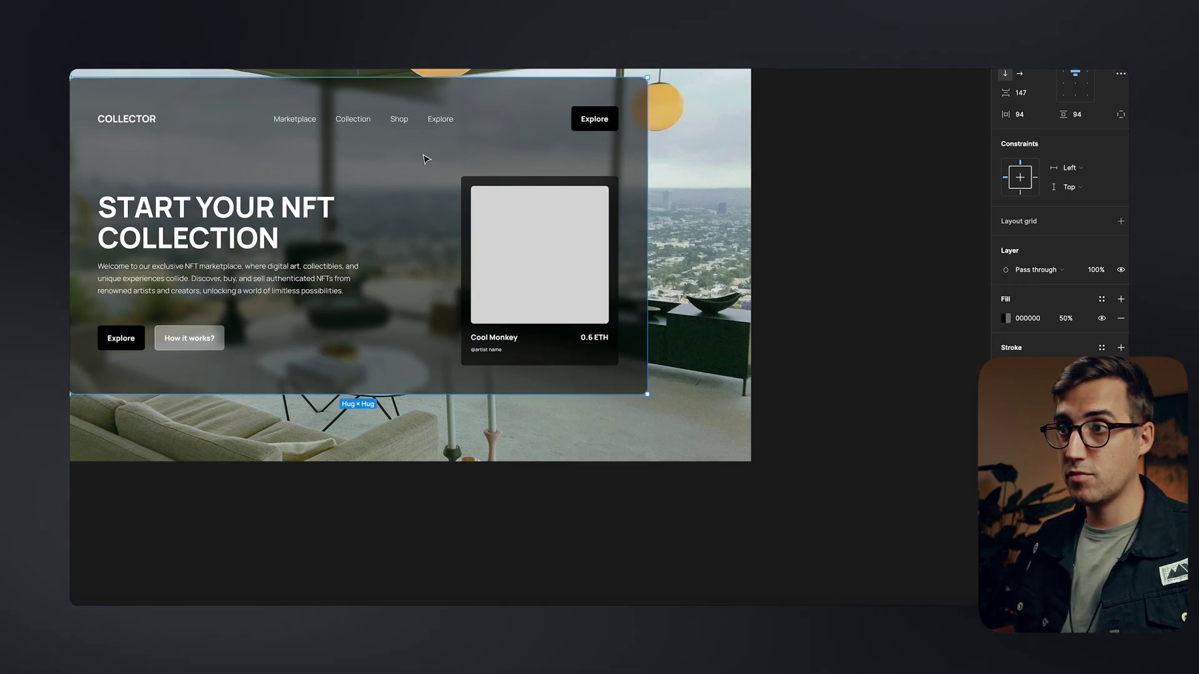
- Change the hero panel's black fill to a linear gradient starting at the top-left corner
click(1006, 318)
click(888, 301)
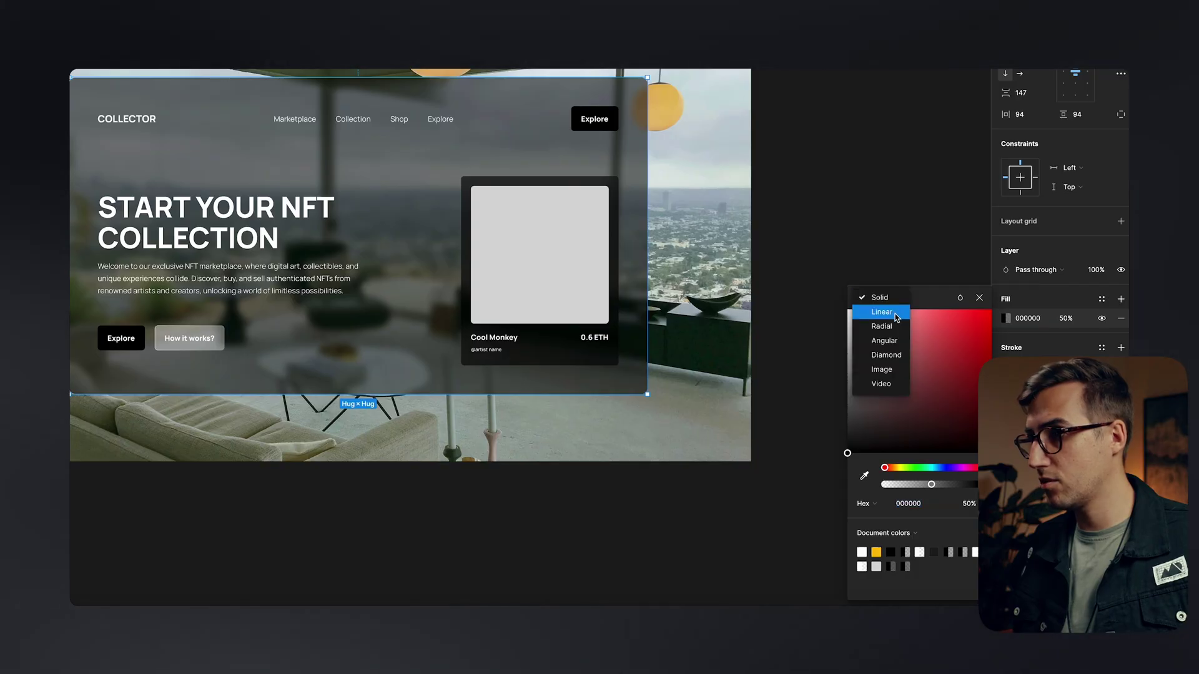
click(895, 312)
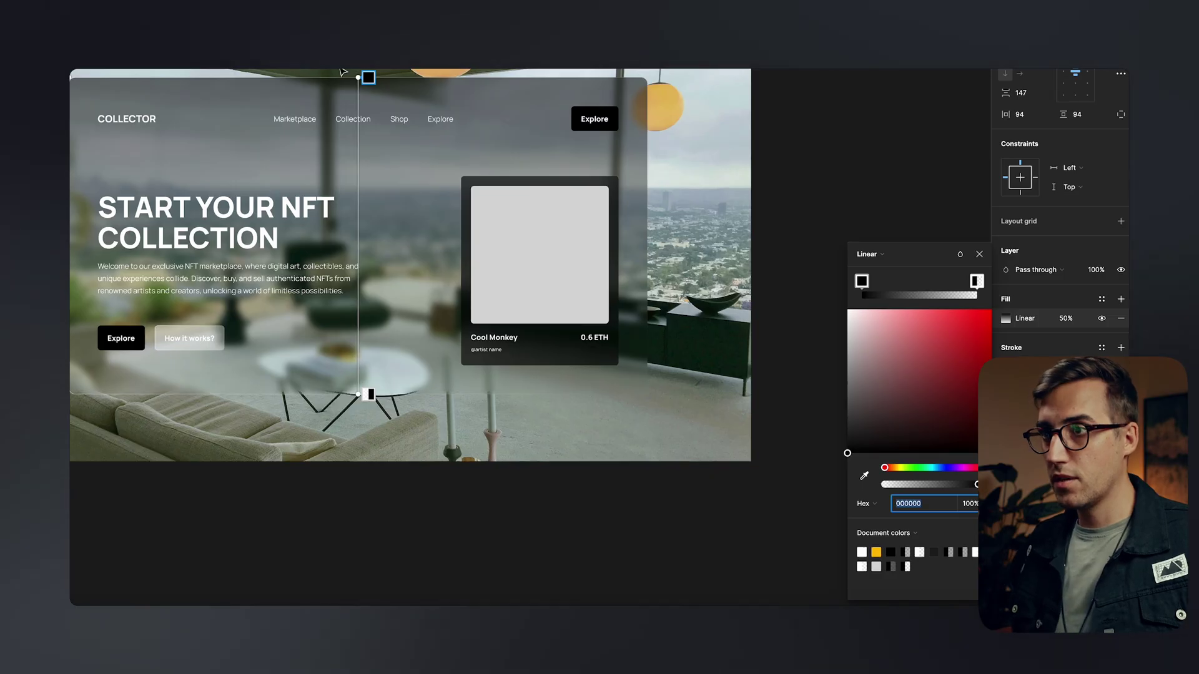
click(367, 77)
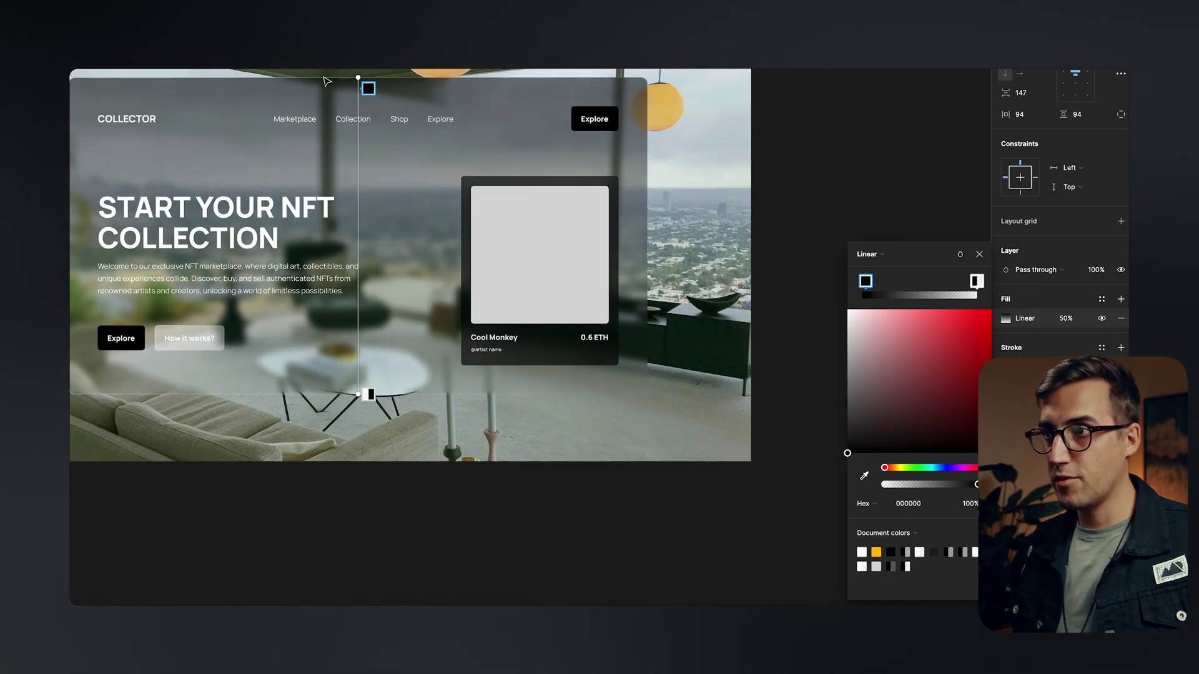
drag(358, 77, 86, 88)
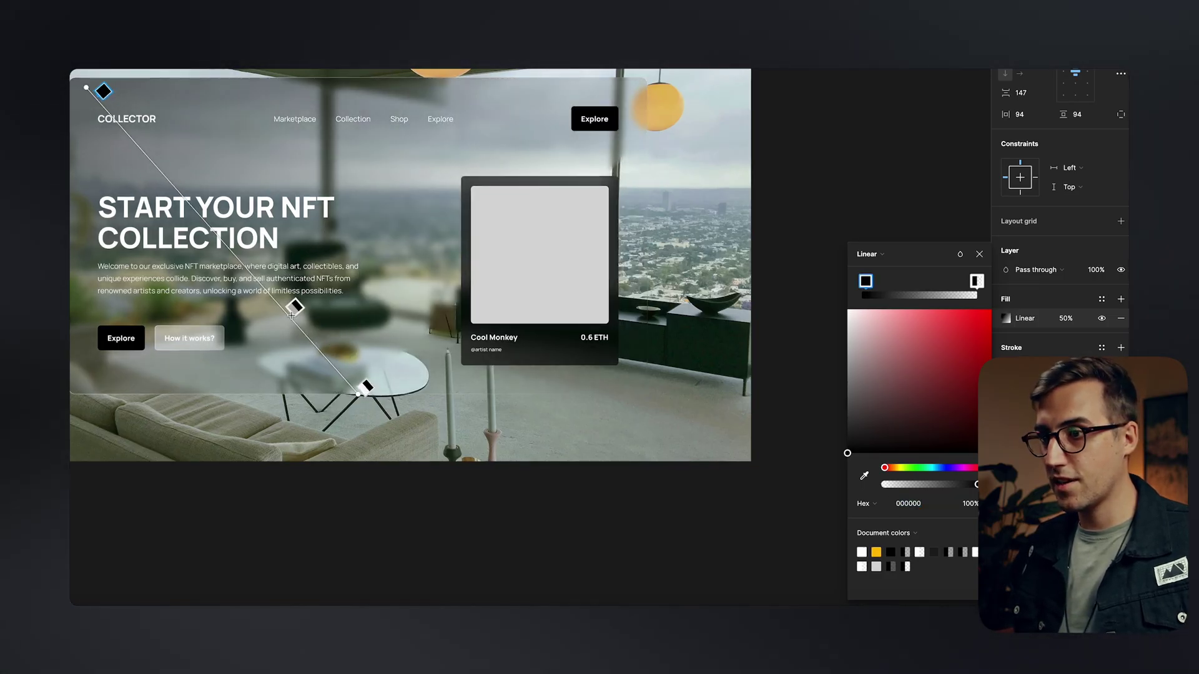
- Place the fill gradient's end at the bottom-right and snap its start to the top-left
key(ctrl+backslash)
key(shift+2)
drag(491, 452, 958, 529)
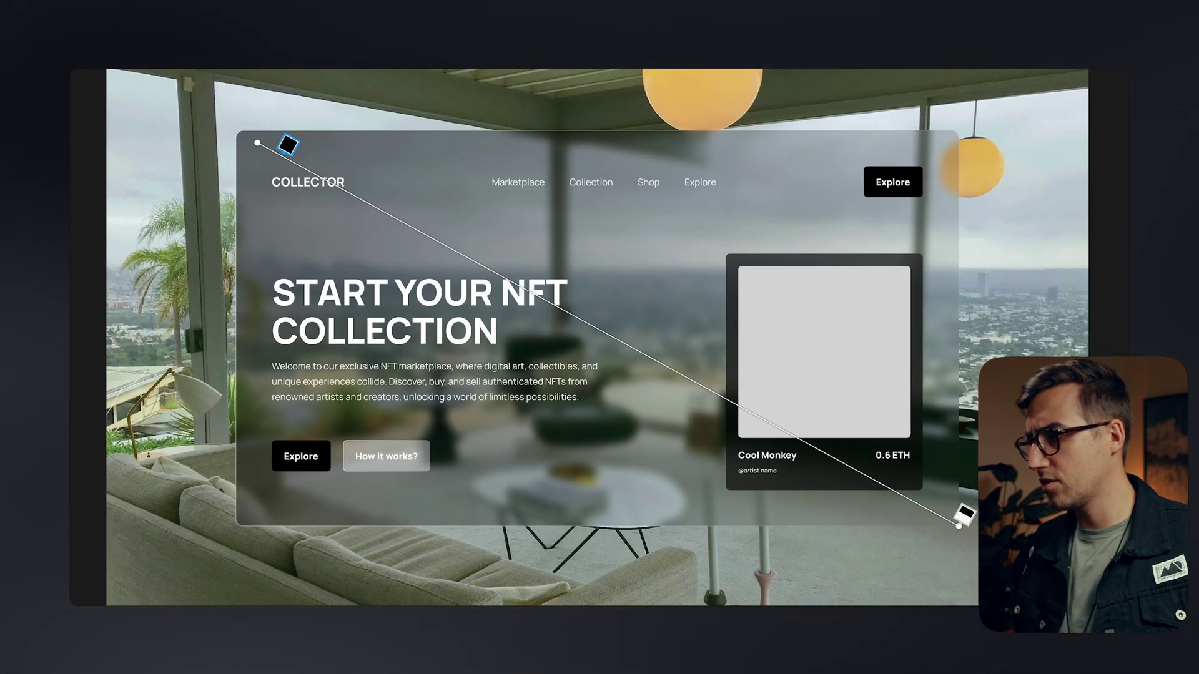
click(964, 513)
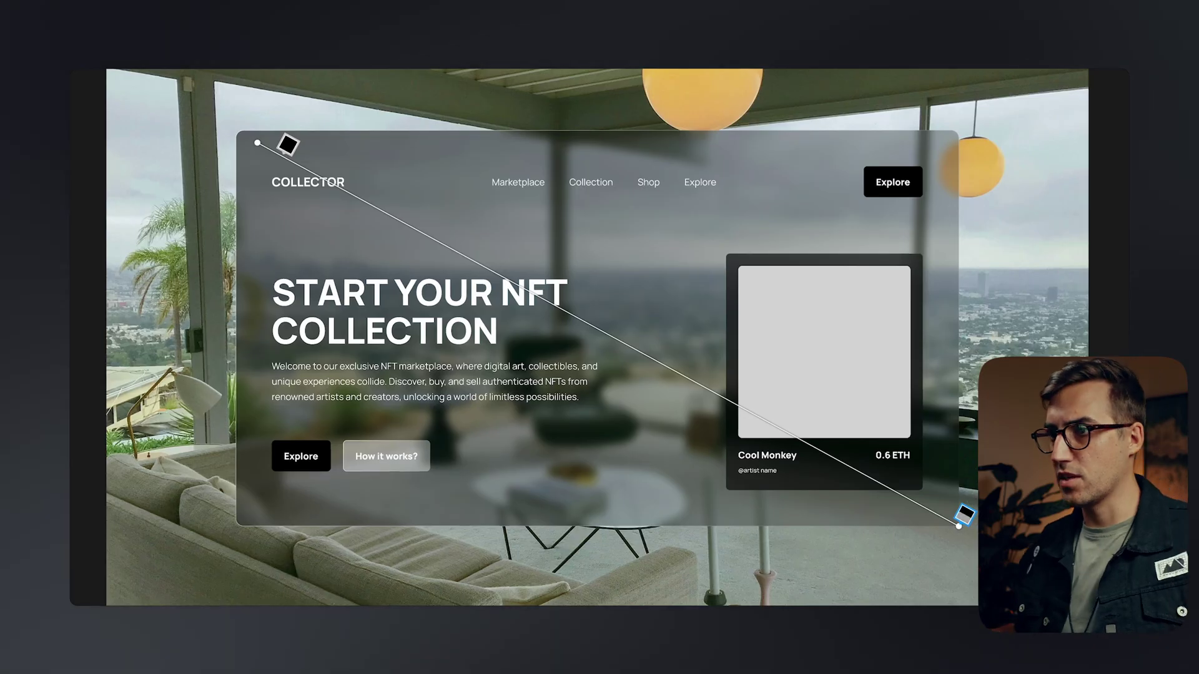
drag(260, 143, 237, 132)
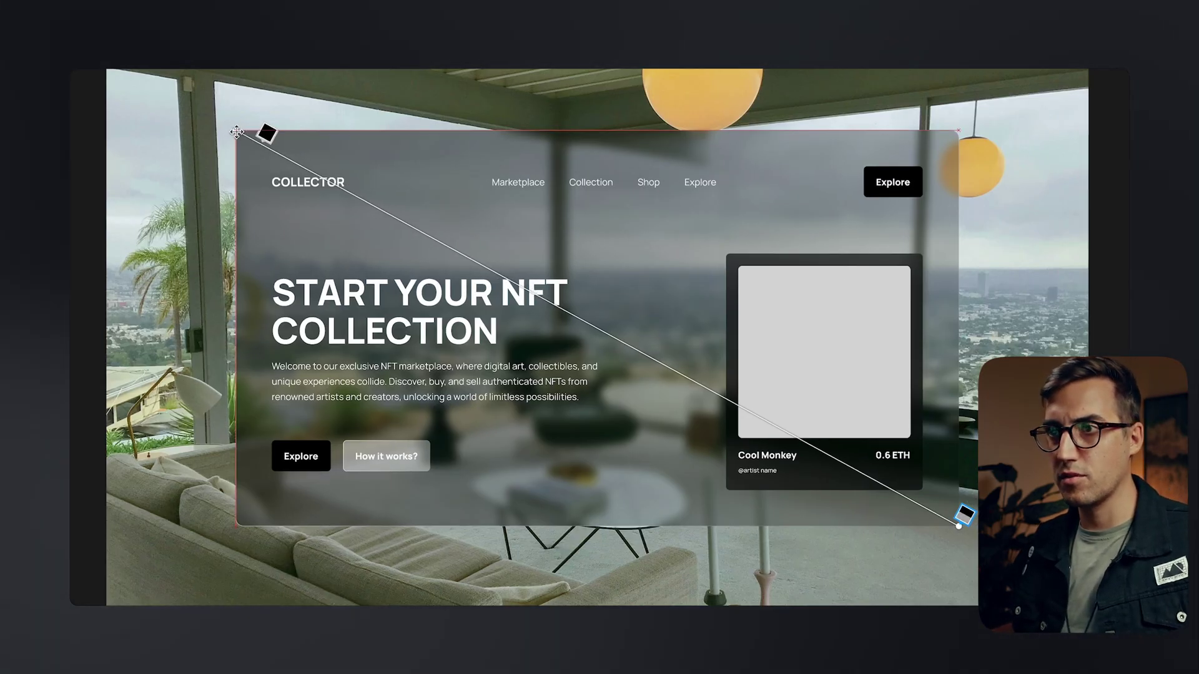
key(Escape)
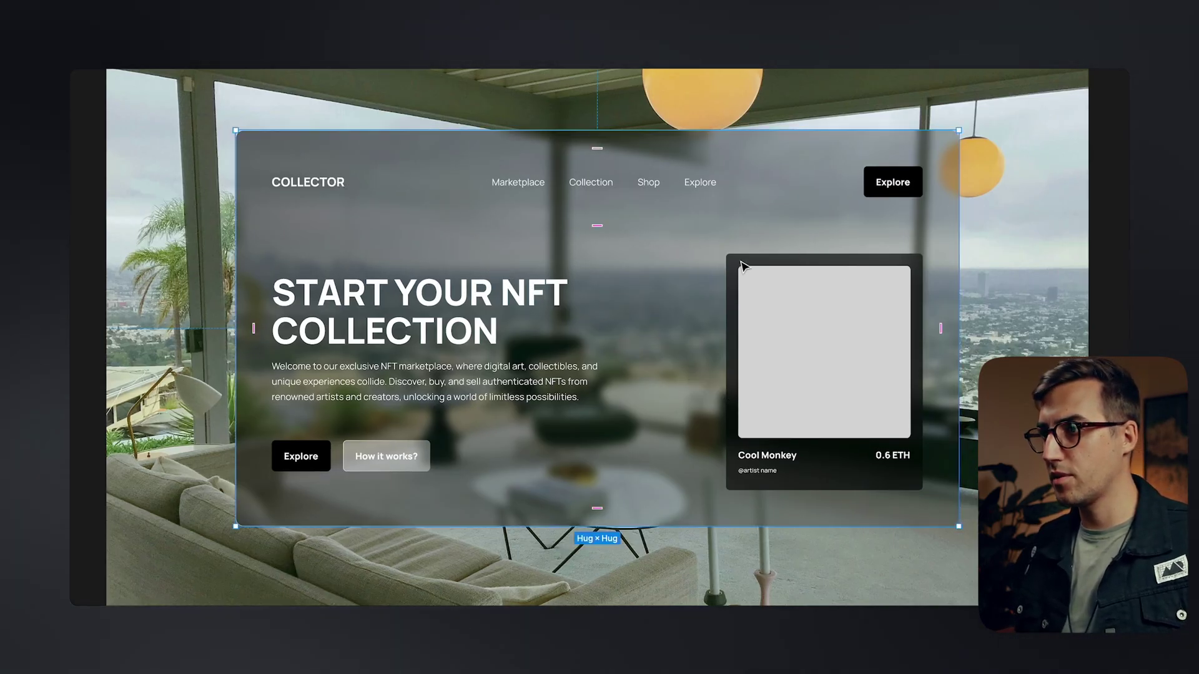
double_click(743, 268)
- Drag the Cool Monkey card's fill gradient handles to its top-left and bottom-right corners
click(742, 270)
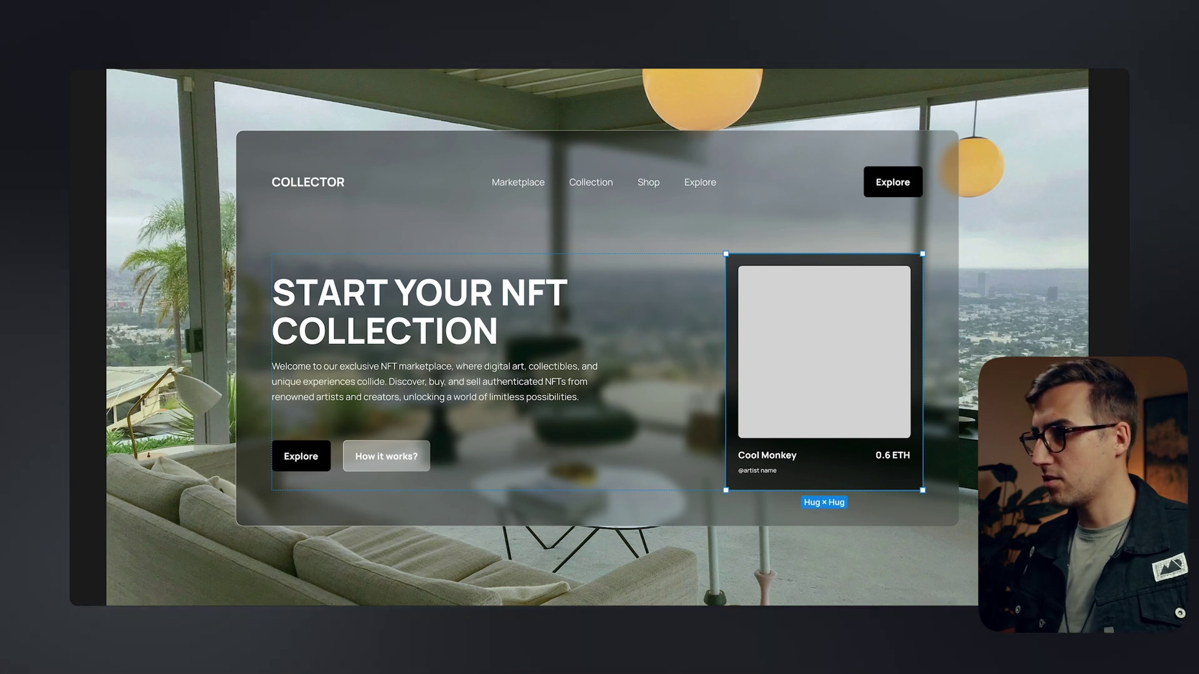
click(996, 324)
drag(828, 266, 921, 492)
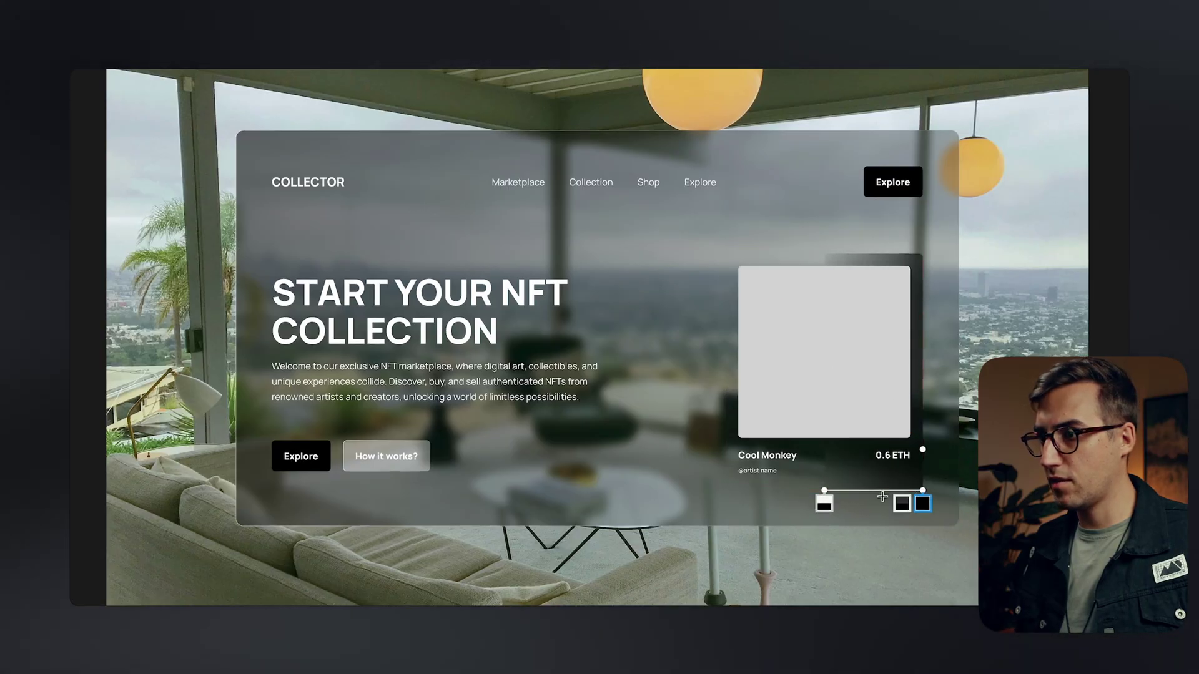
drag(824, 490, 729, 254)
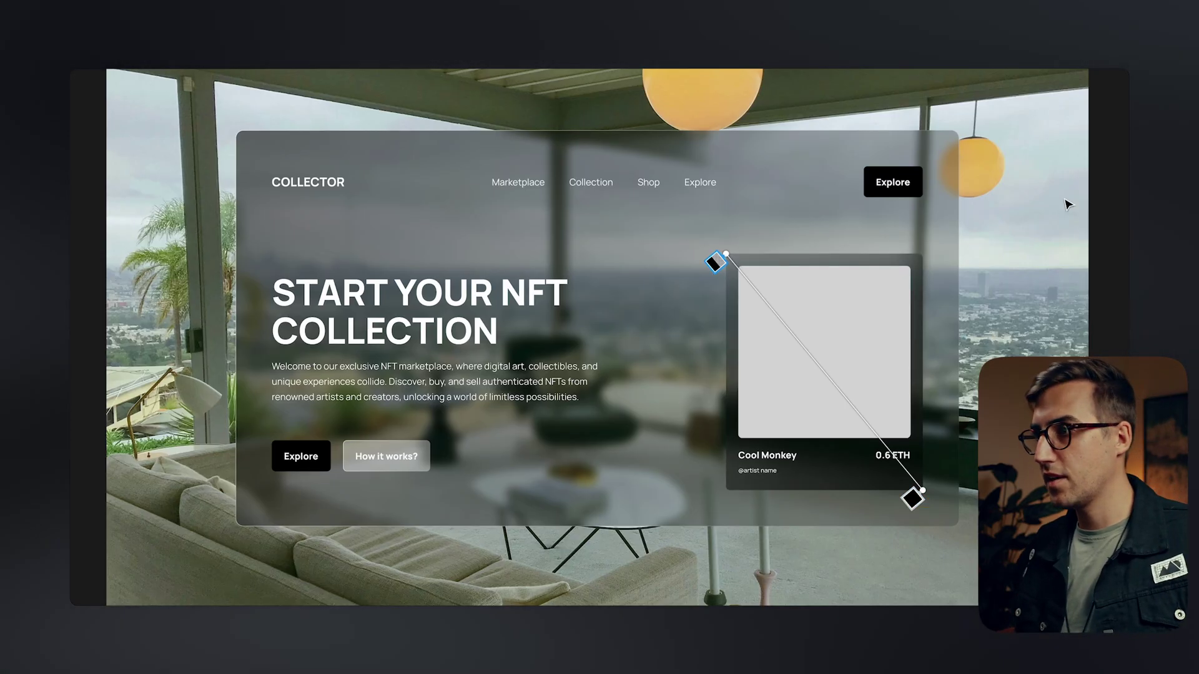
click(837, 325)
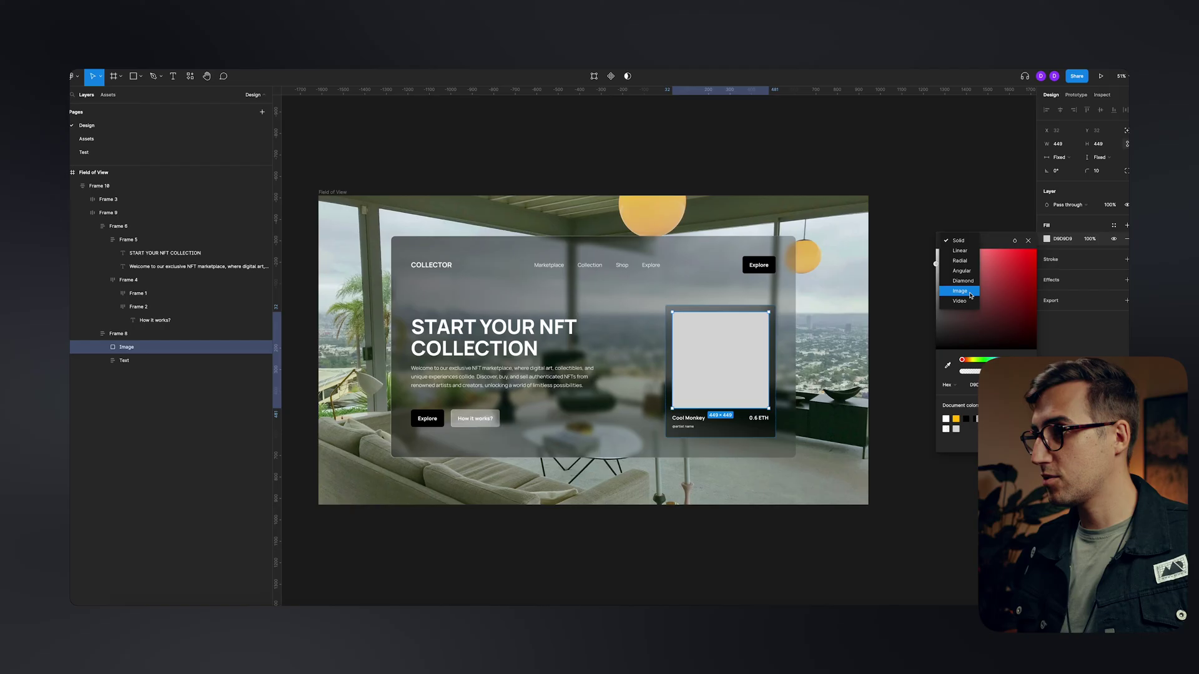
- Fill the placeholder square with the first JPG from the Tutorial > NFT folder
click(970, 296)
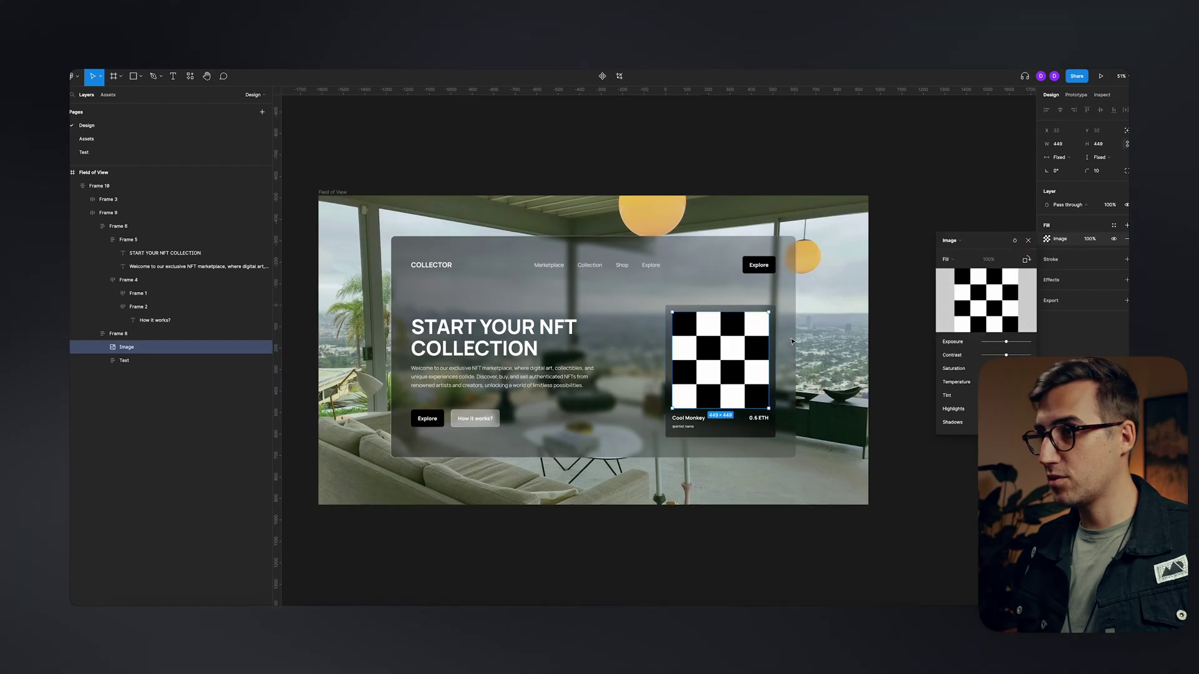
click(986, 301)
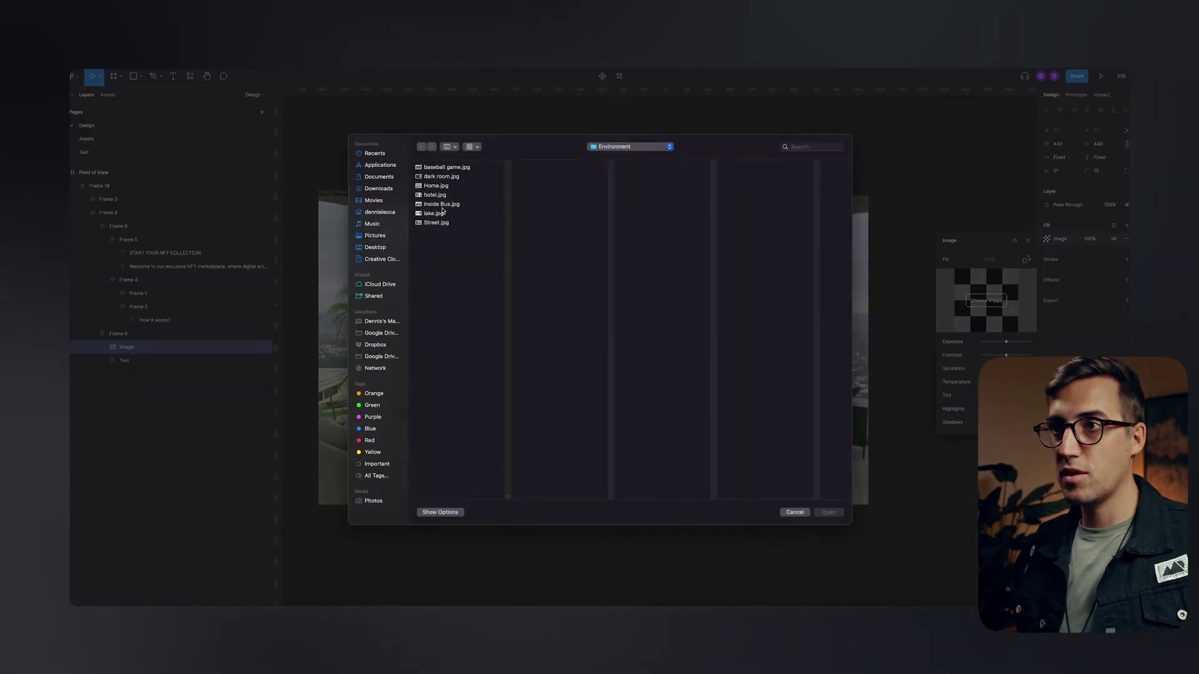
click(615, 148)
click(615, 158)
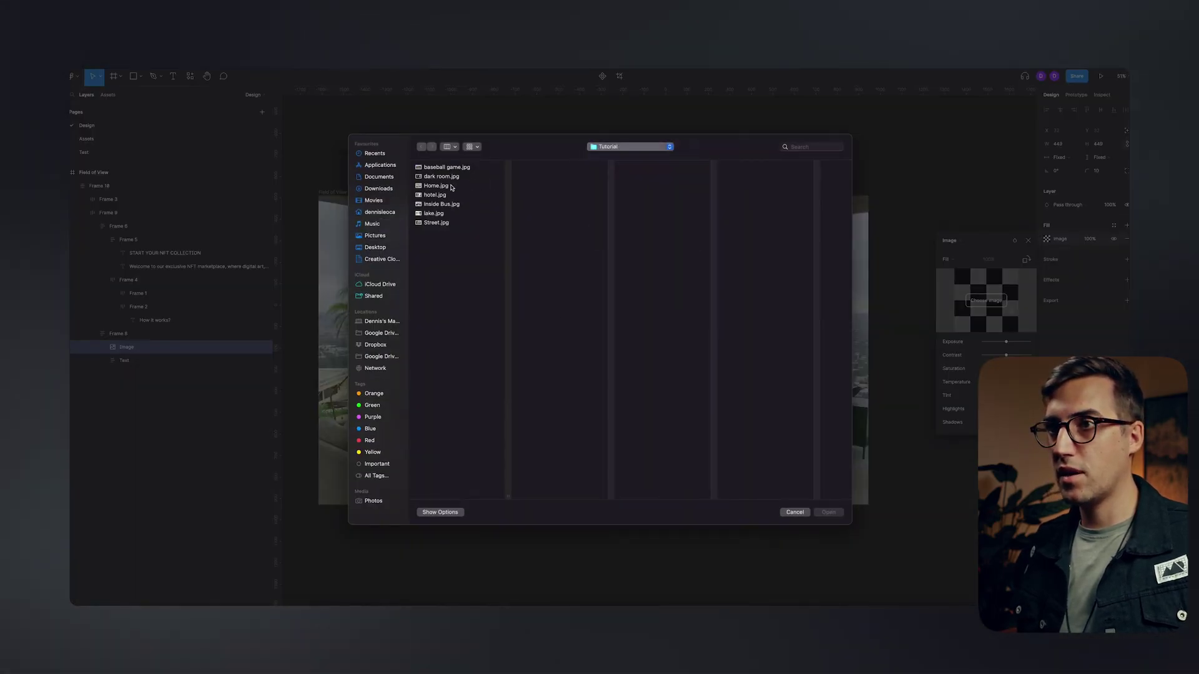
click(537, 178)
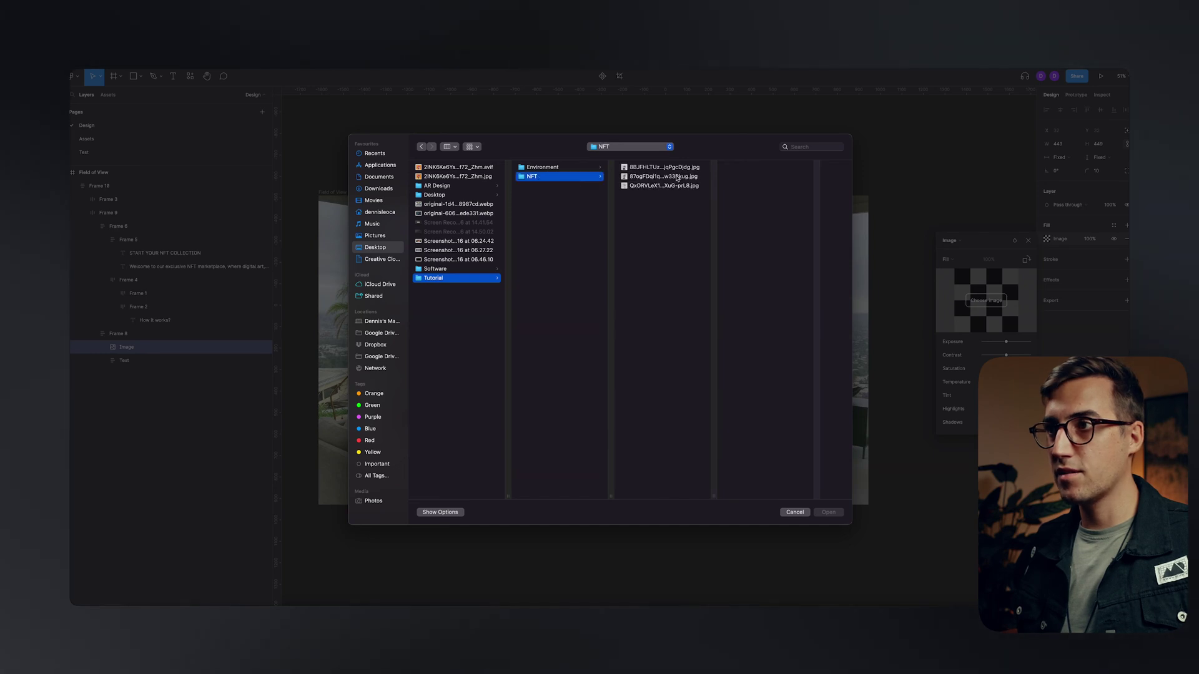
double_click(664, 167)
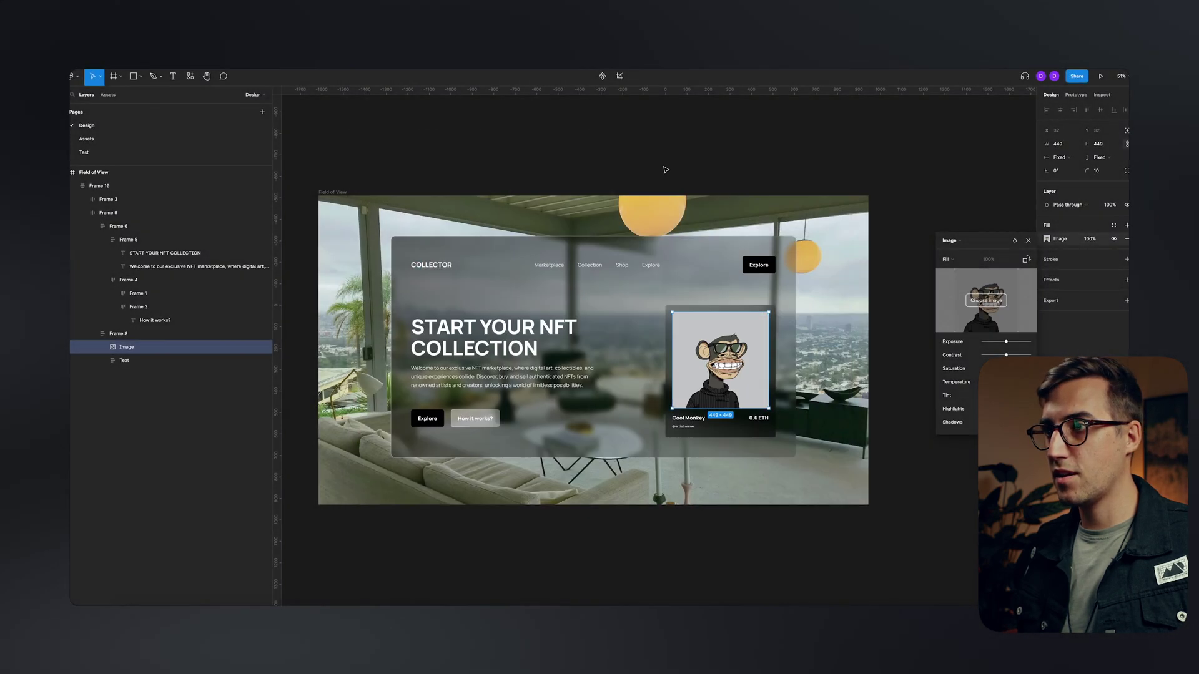
click(706, 145)
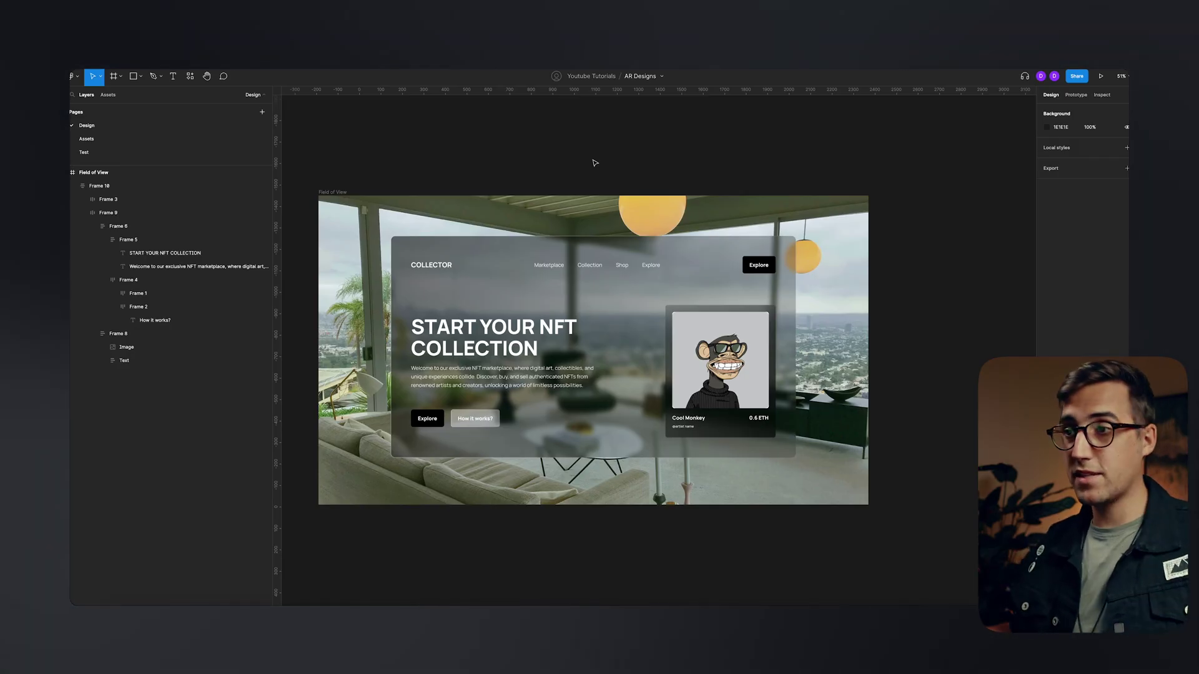
- Select the Field of View frame and use Choose image to browse for a new background
scroll(571, 219, up, 2)
scroll(572, 219, down, 2)
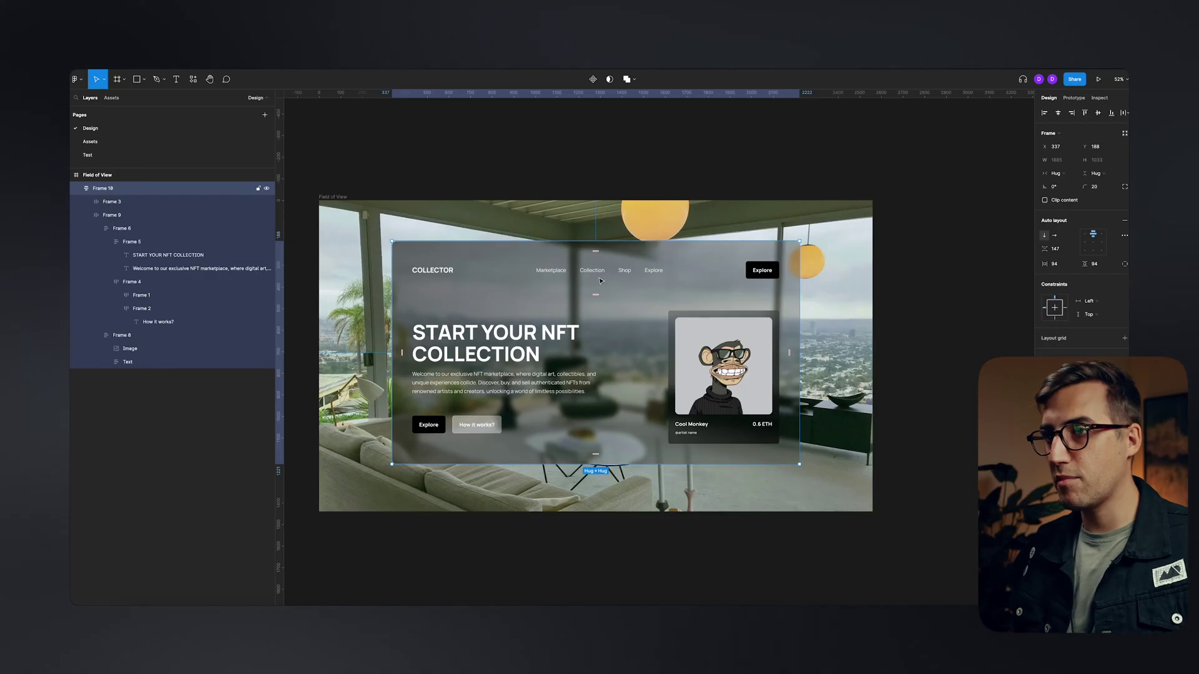
click(449, 185)
click(343, 197)
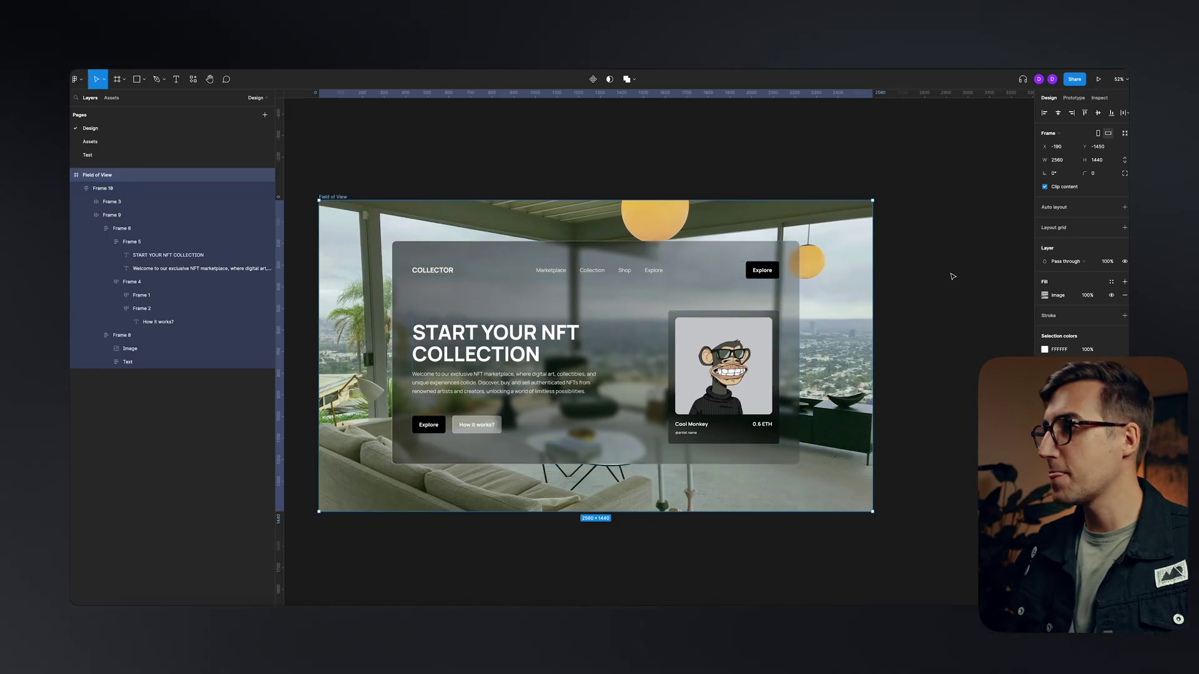
click(1044, 296)
click(984, 356)
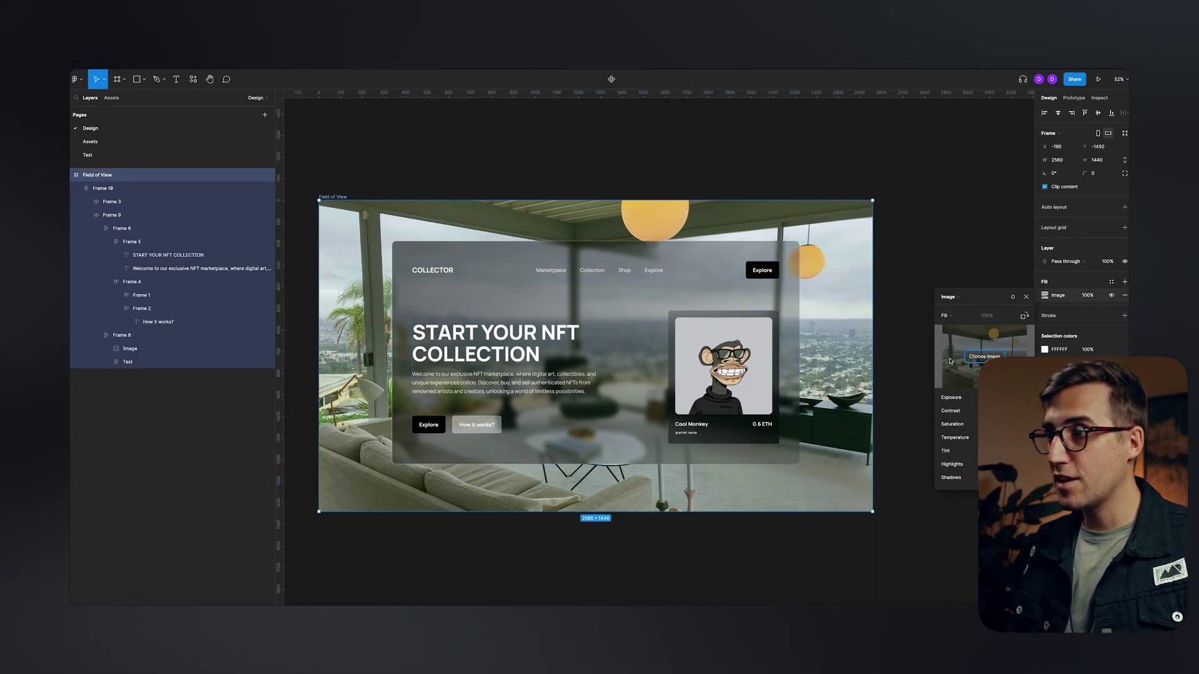
click(622, 148)
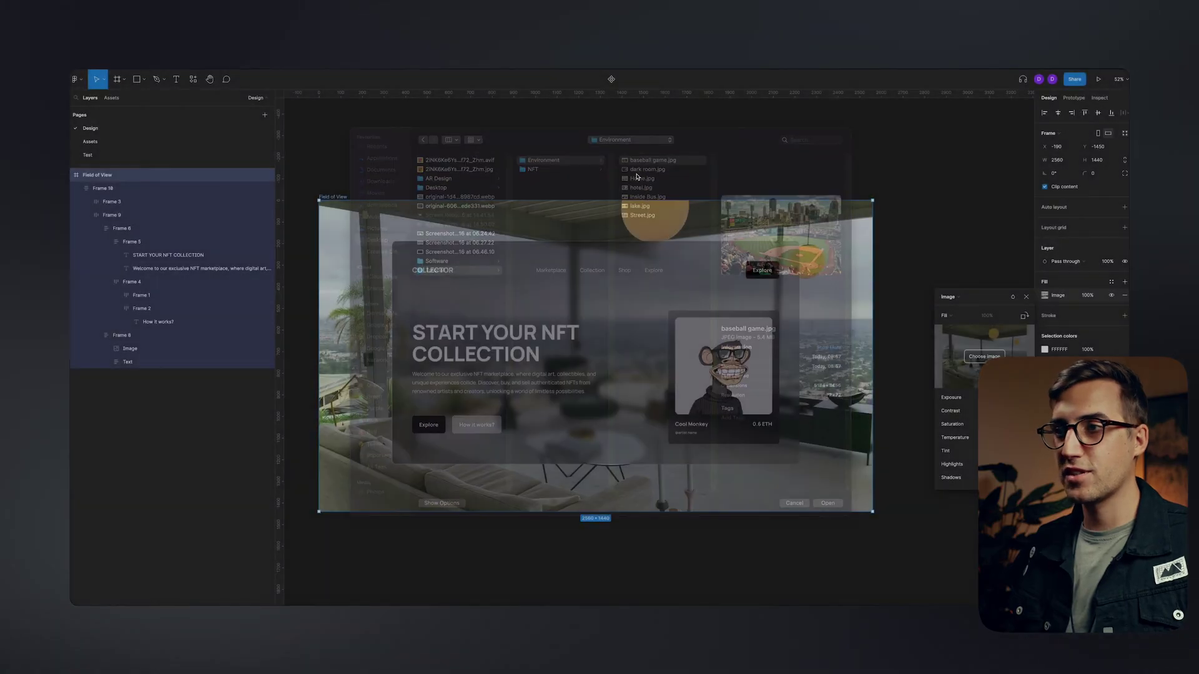
scroll(607, 190, down, 3)
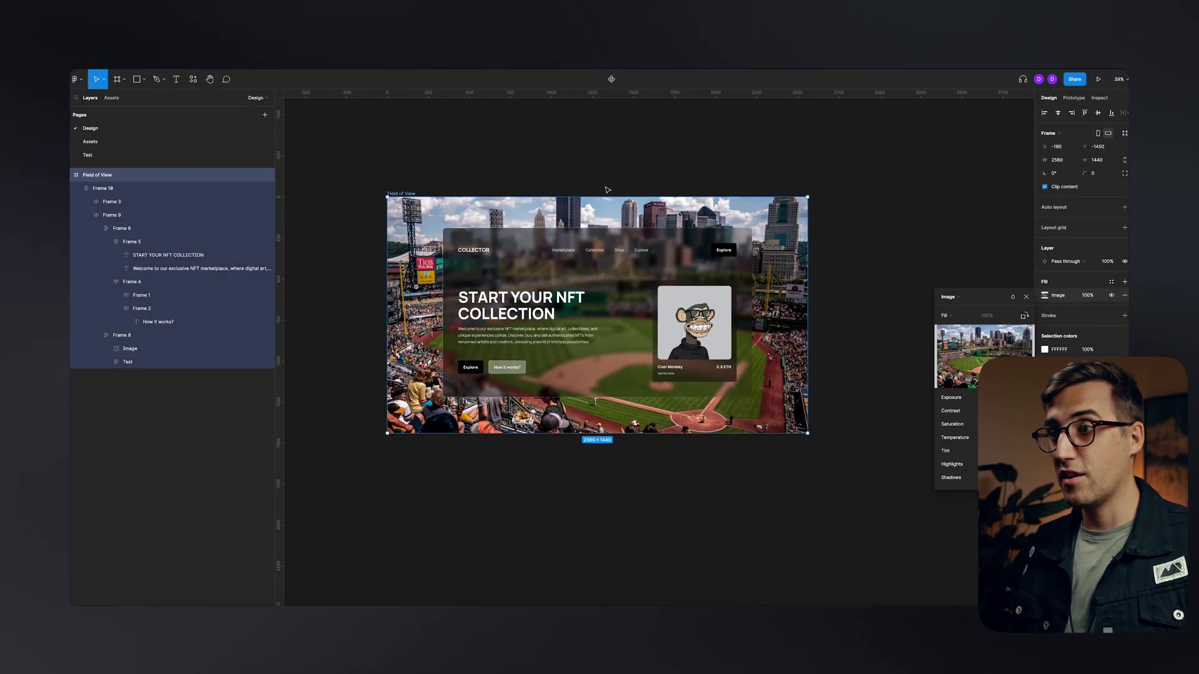
- Duplicate the Field of View frame to the right and set its background to inside Bus.jpg
drag(414, 193, 840, 191)
scroll(642, 182, right, 5)
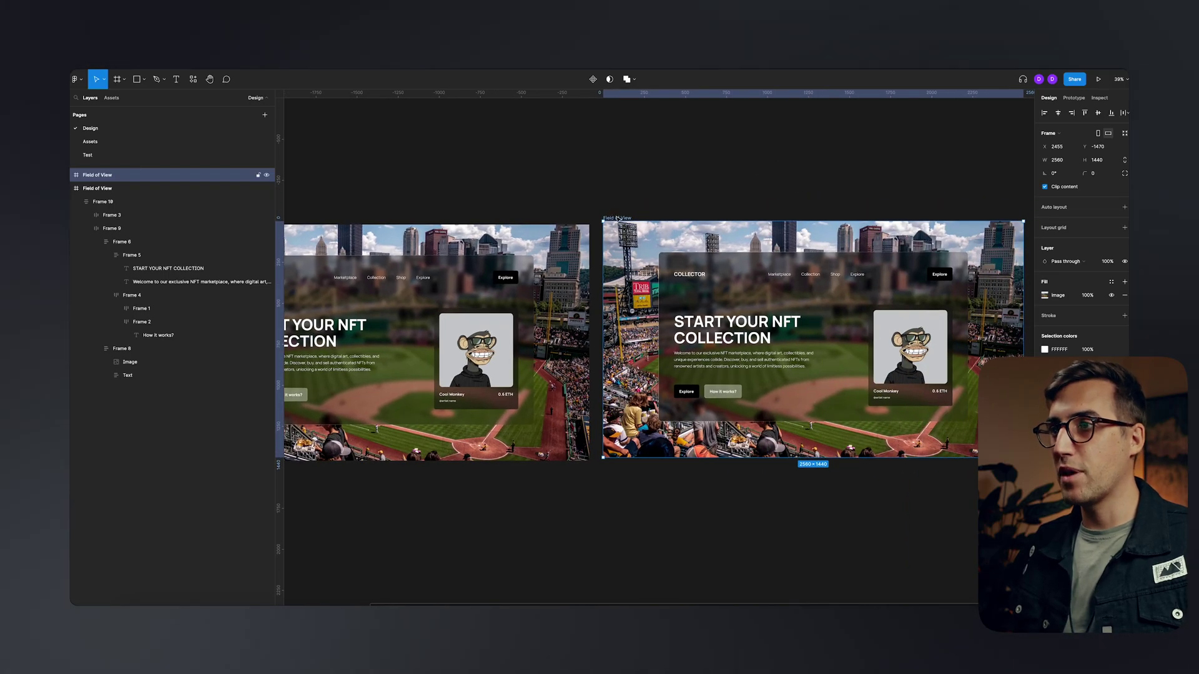
drag(613, 220, 612, 221)
click(1042, 295)
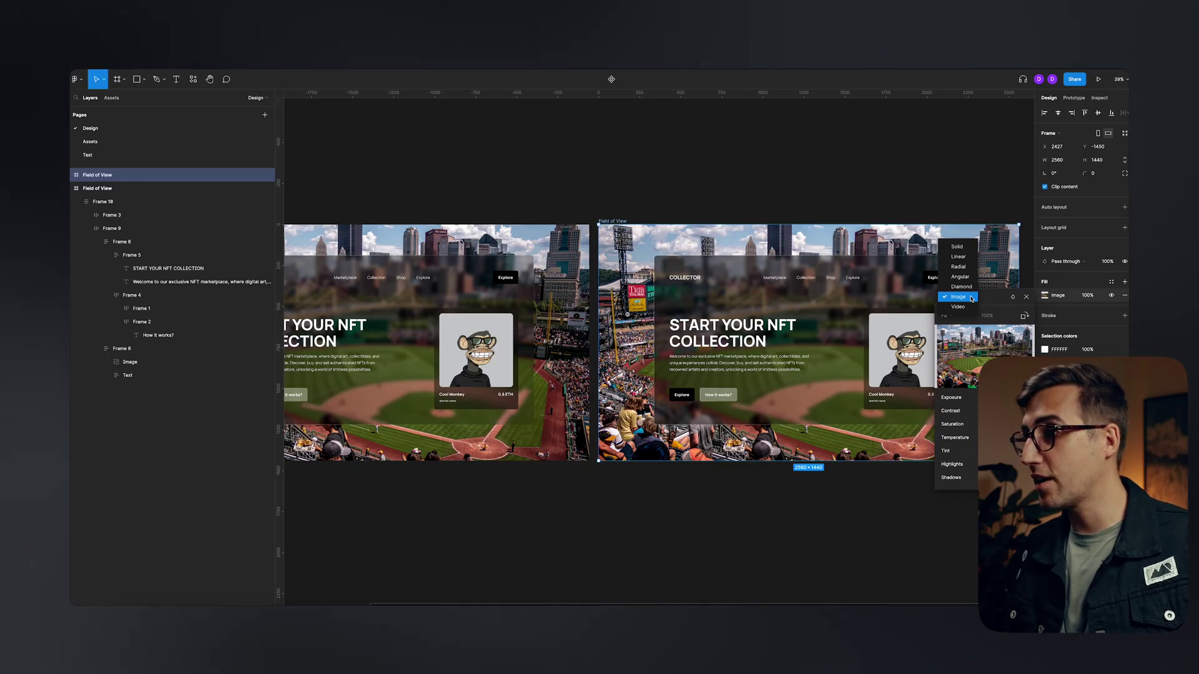
click(984, 356)
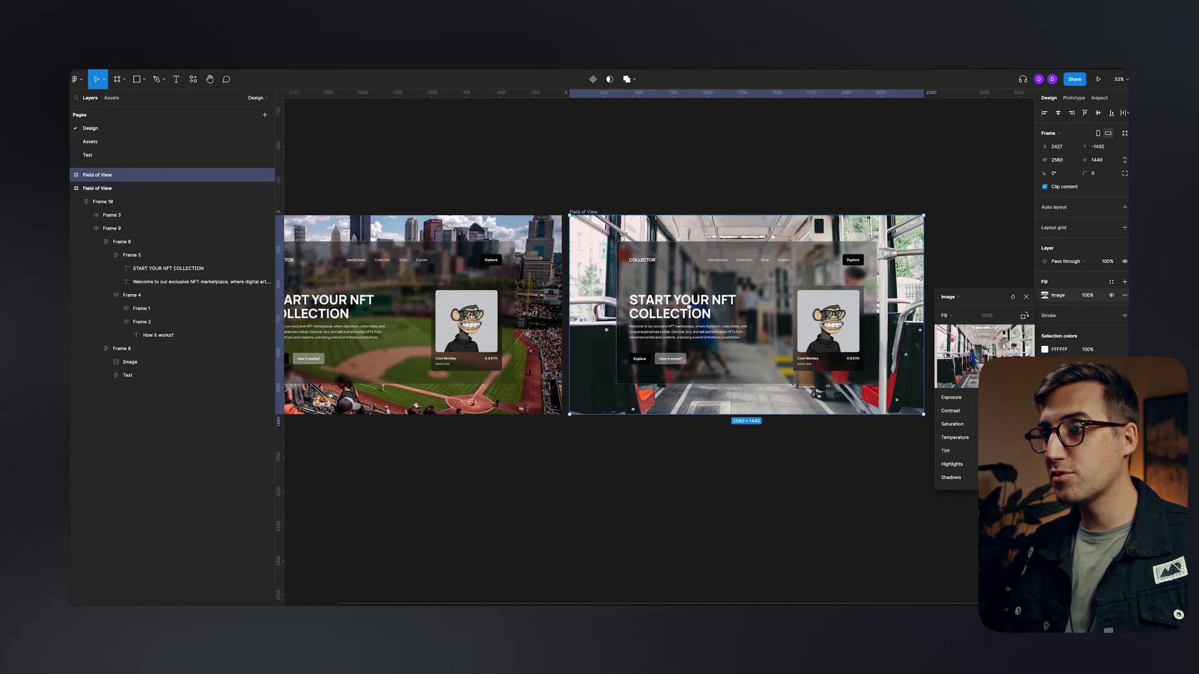
scroll(689, 306, right, 4)
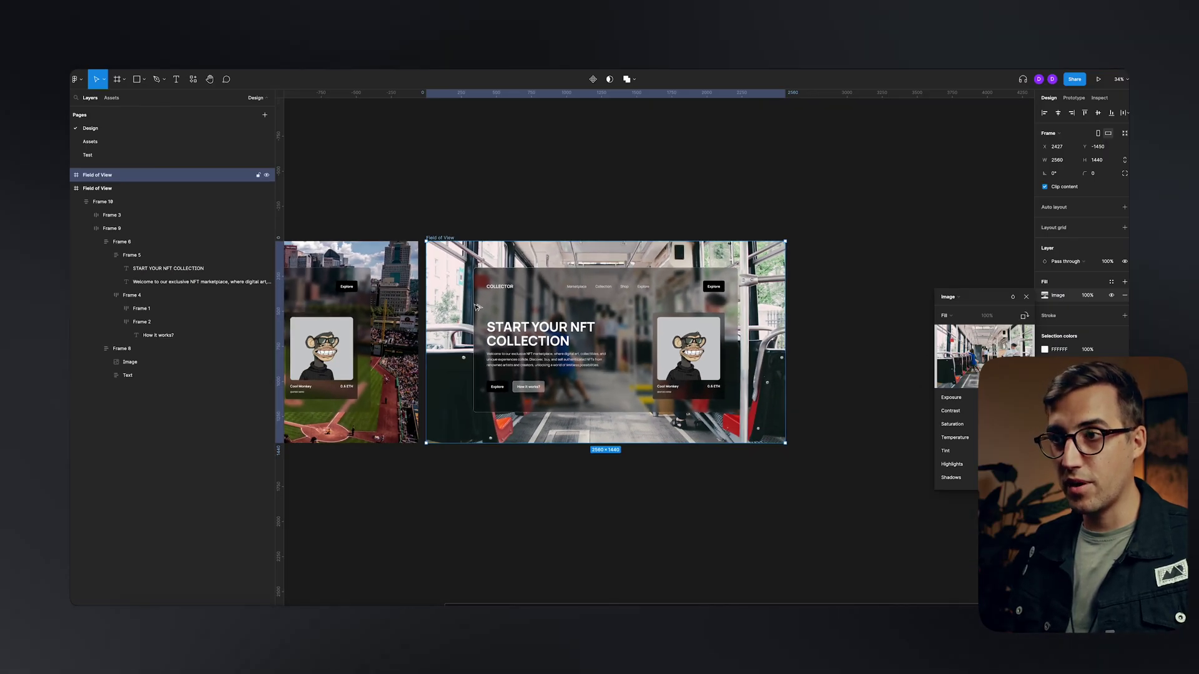
- Duplicate the bus version below it and set its background to dark room.jpg
alt+drag(448, 246, 448, 465)
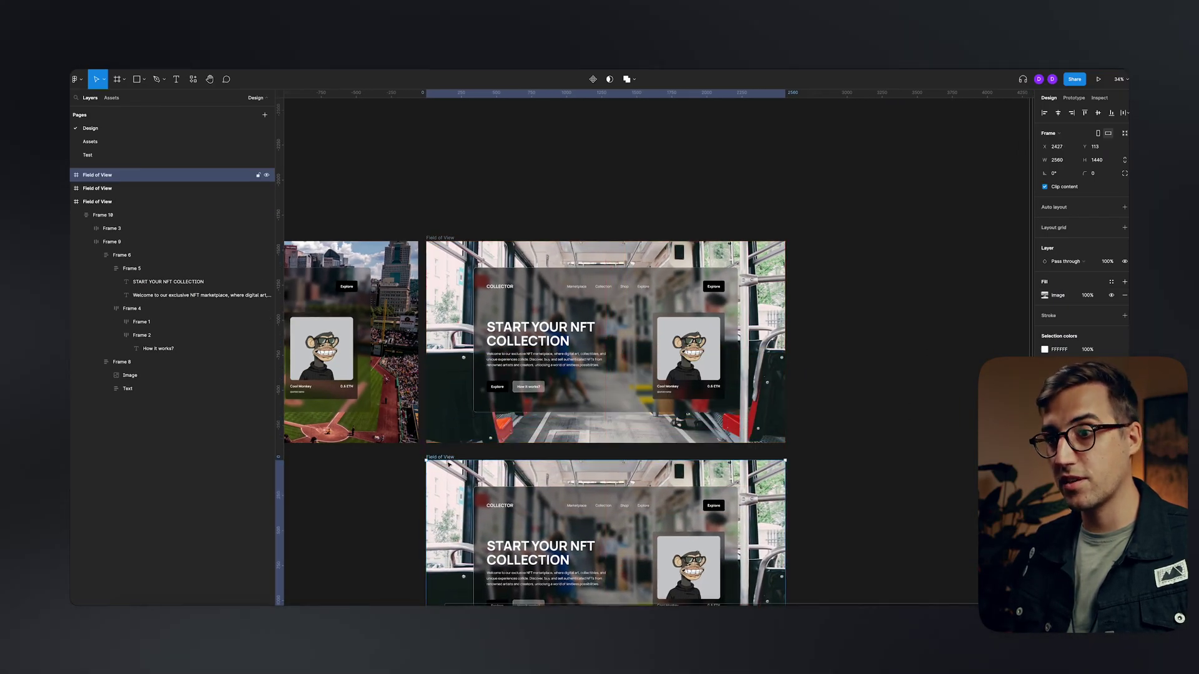
click(1045, 294)
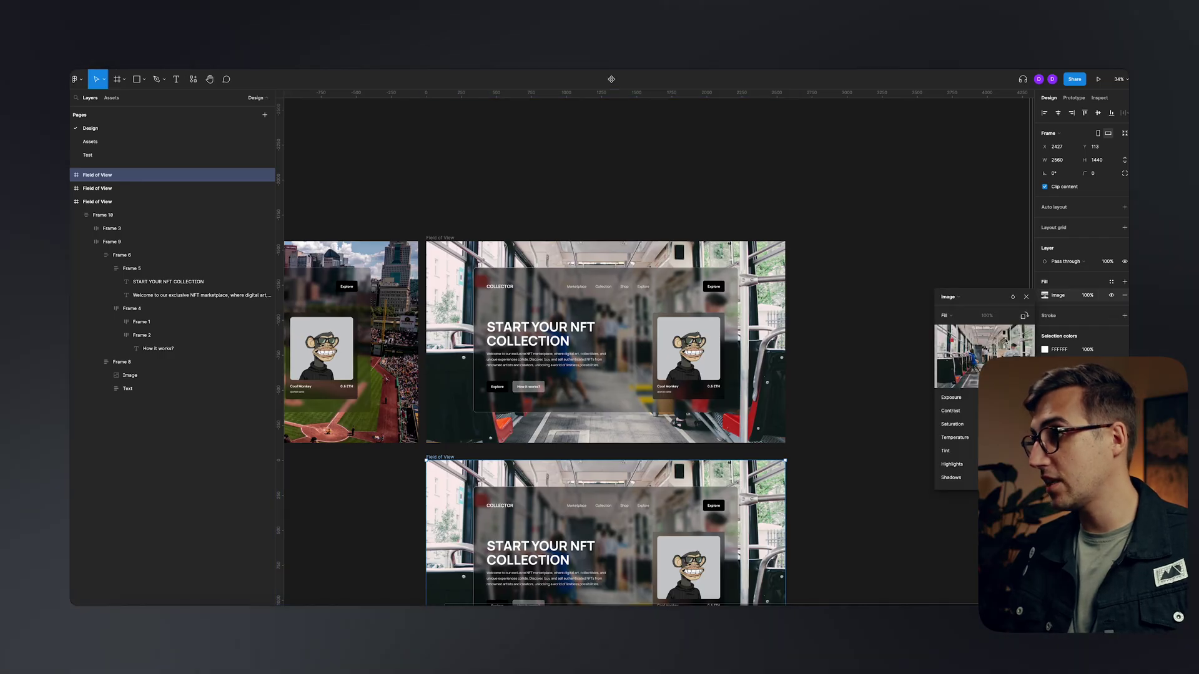
click(984, 356)
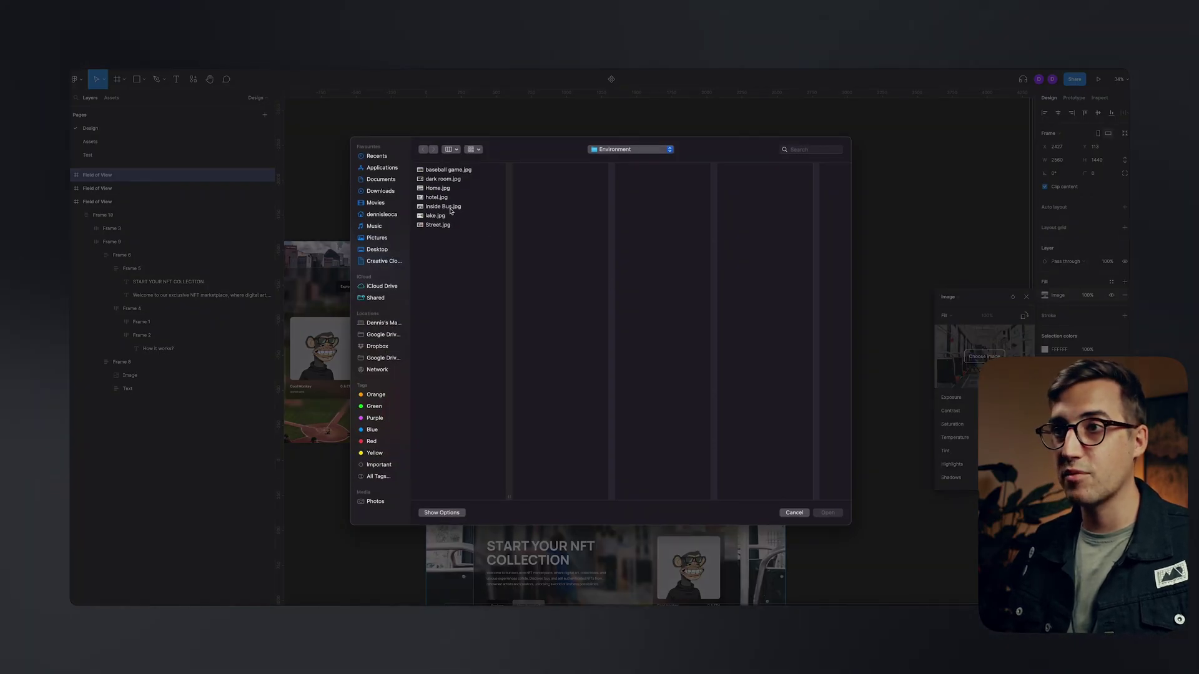
double_click(444, 180)
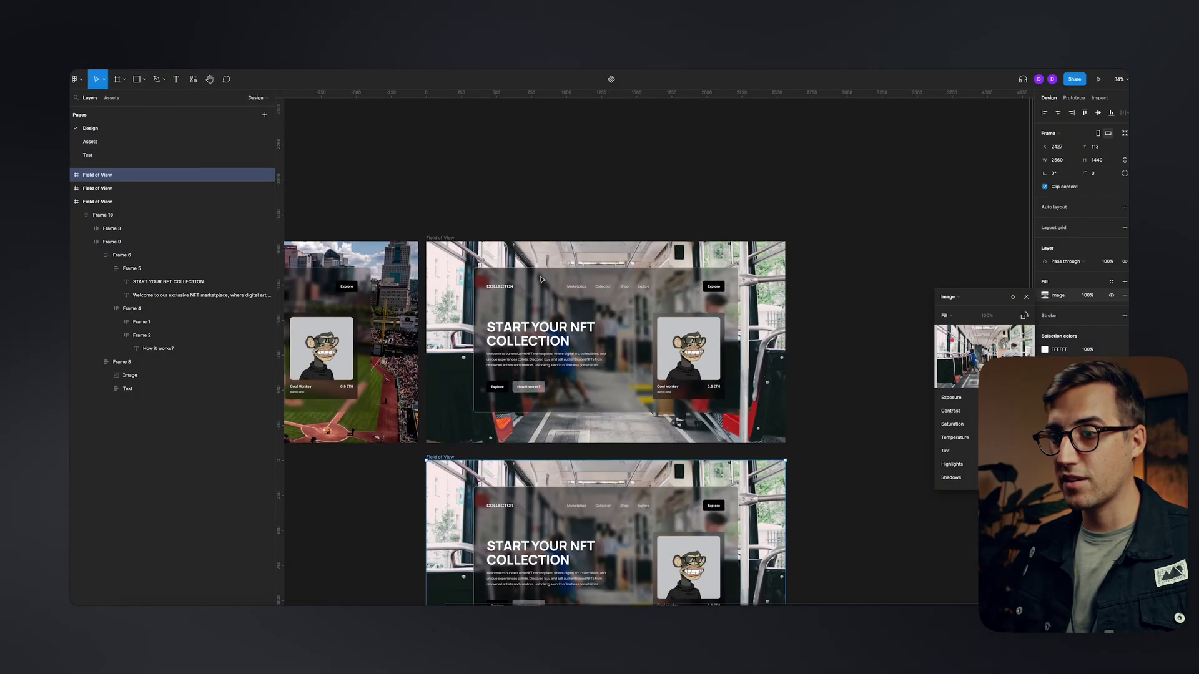
scroll(542, 281, down, 3)
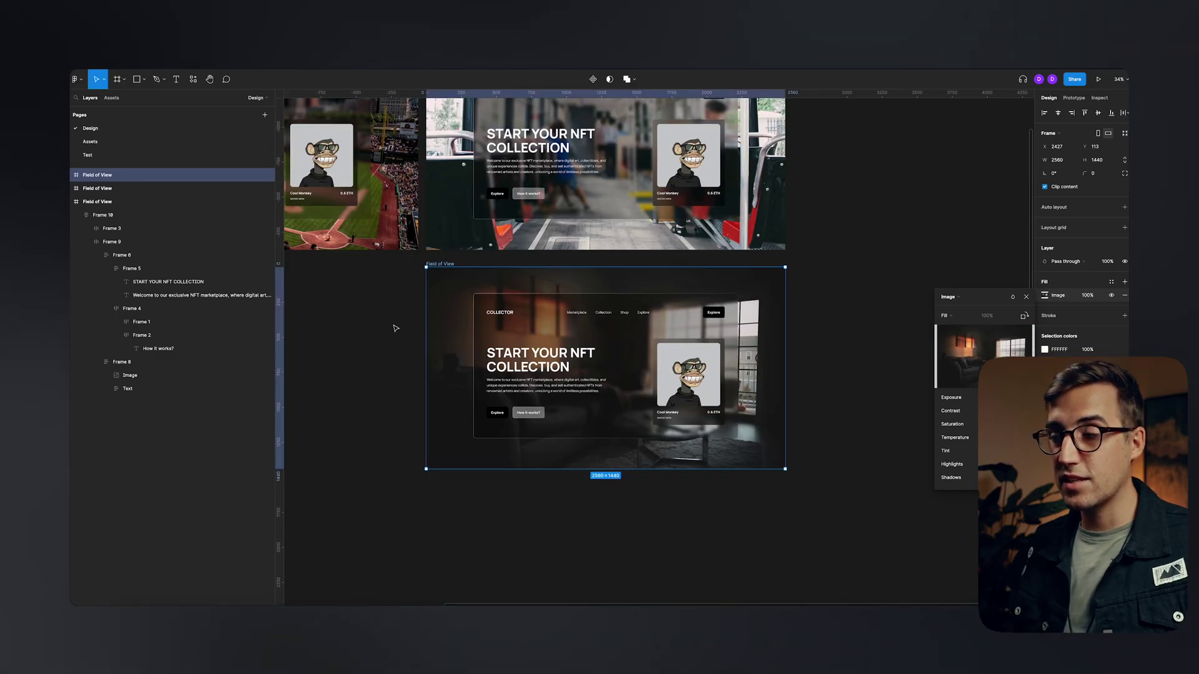
scroll(662, 337, up, 2)
scroll(713, 322, up, 1)
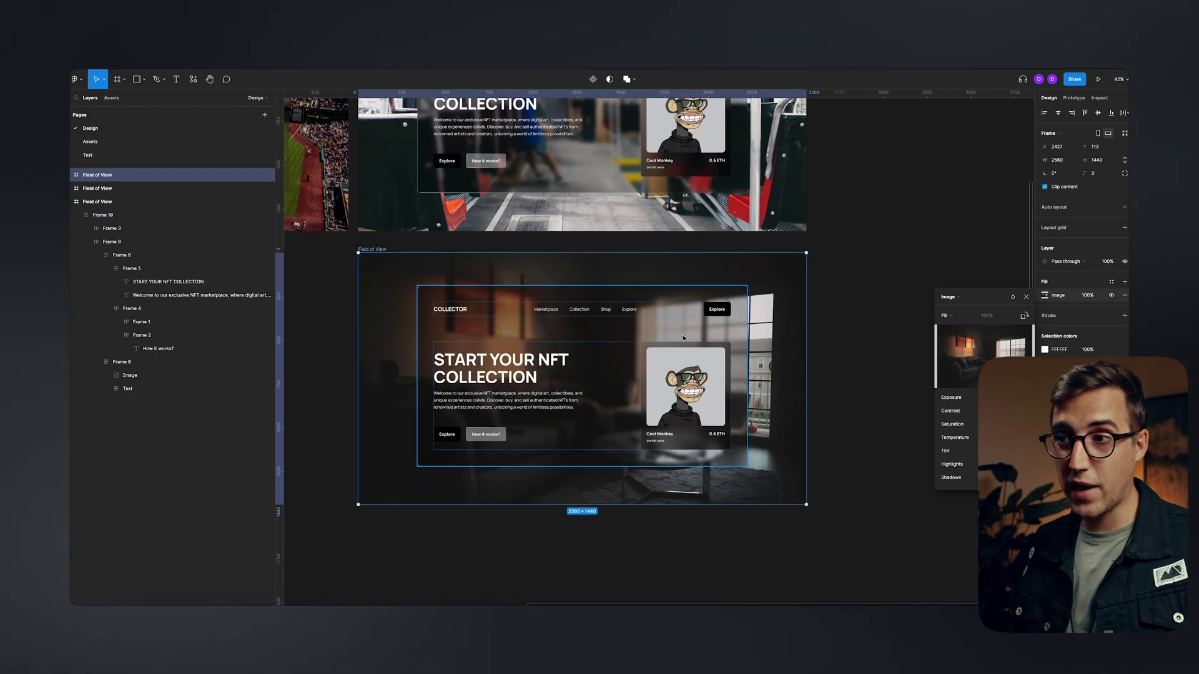
key(ctrl+backslash)
- Add a white Linear stroke to the Explore button, dragged diagonally from its top-left corner
scroll(575, 417, up, 5)
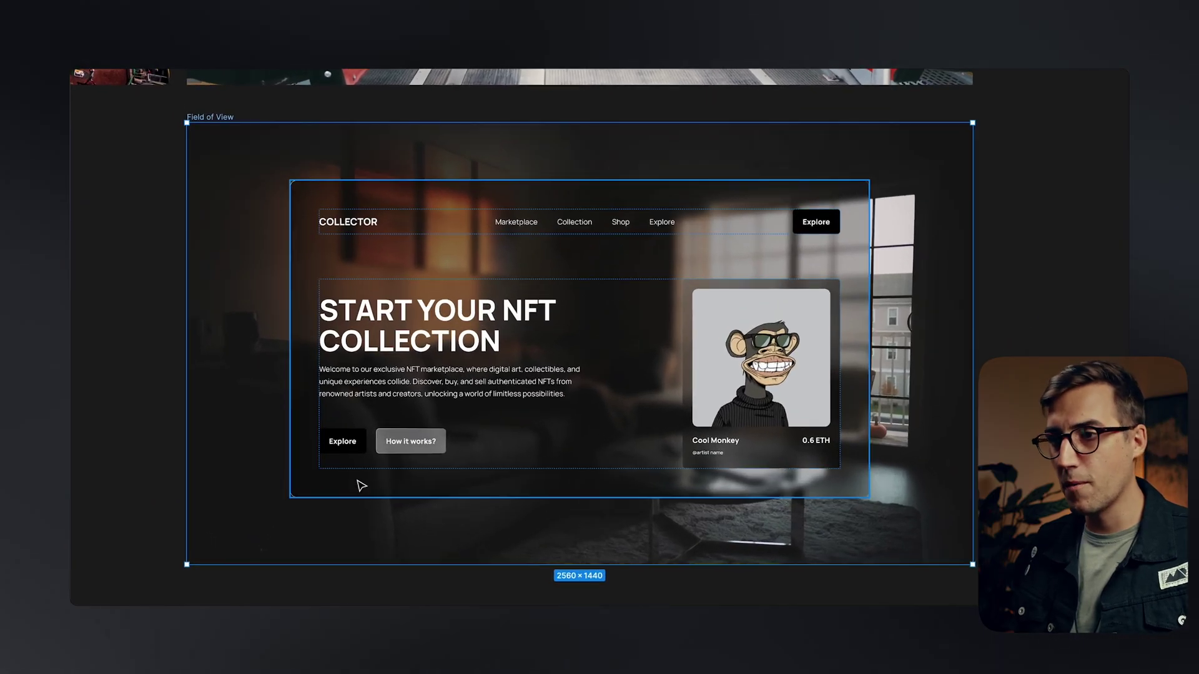
click(359, 447)
click(360, 447)
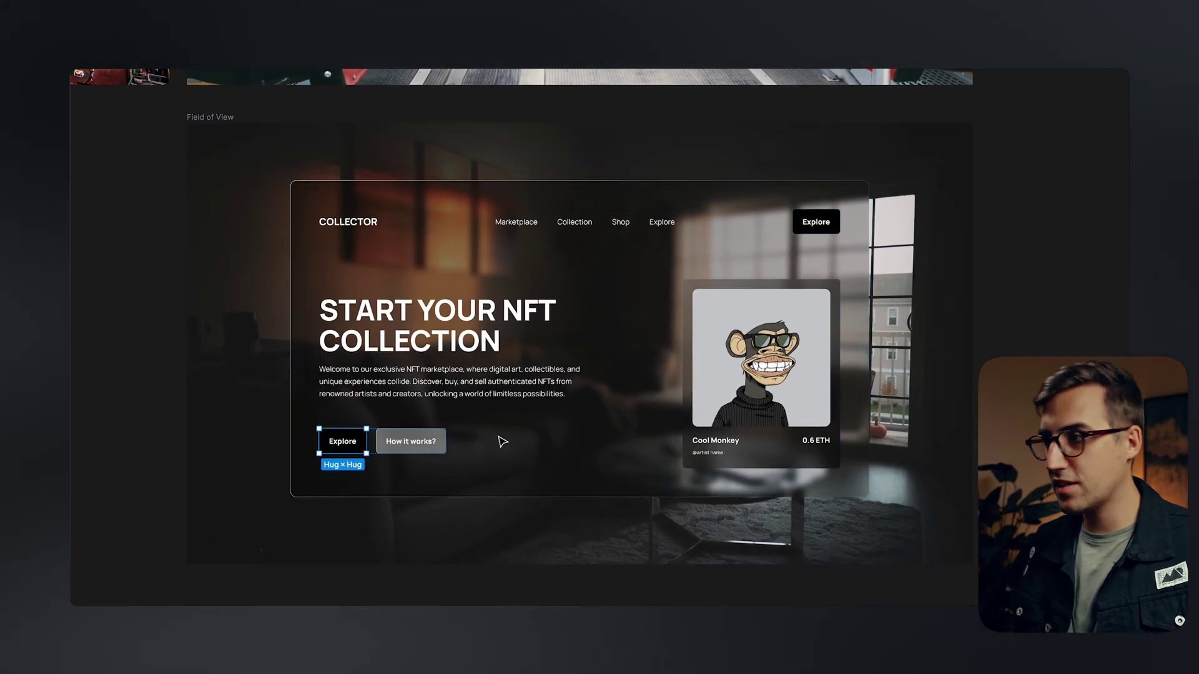
key(ctrl+backslash)
click(1105, 114)
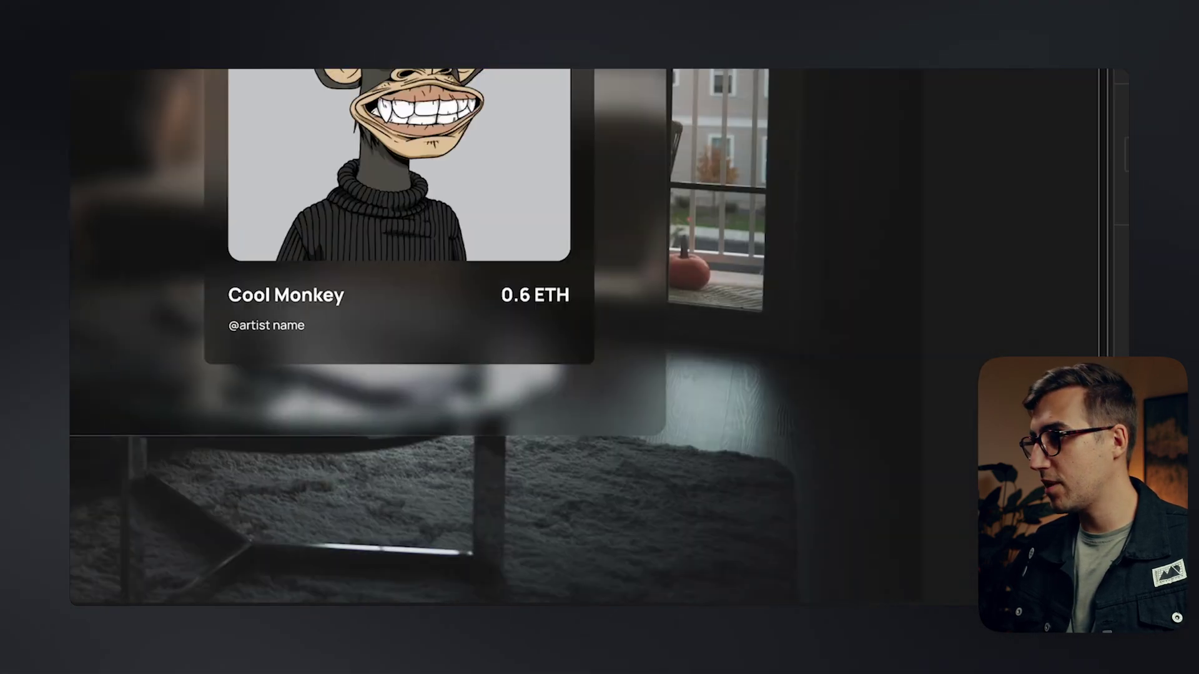
click(873, 155)
drag(610, 348, 475, 118)
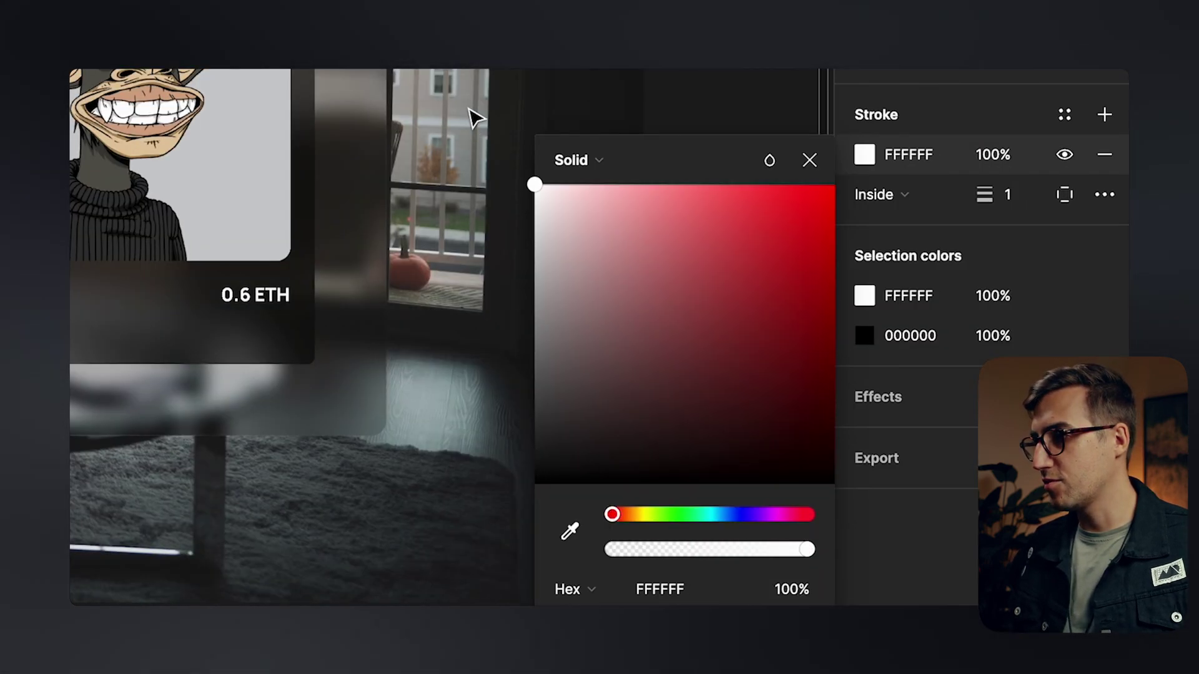
click(593, 161)
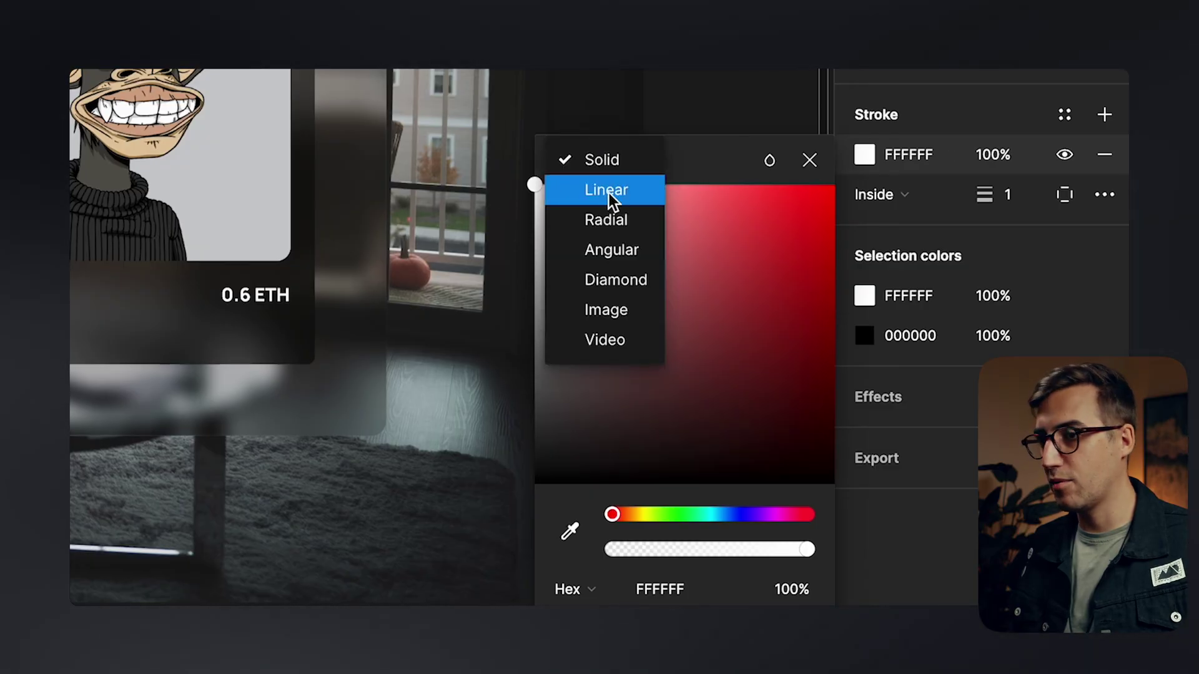
click(616, 196)
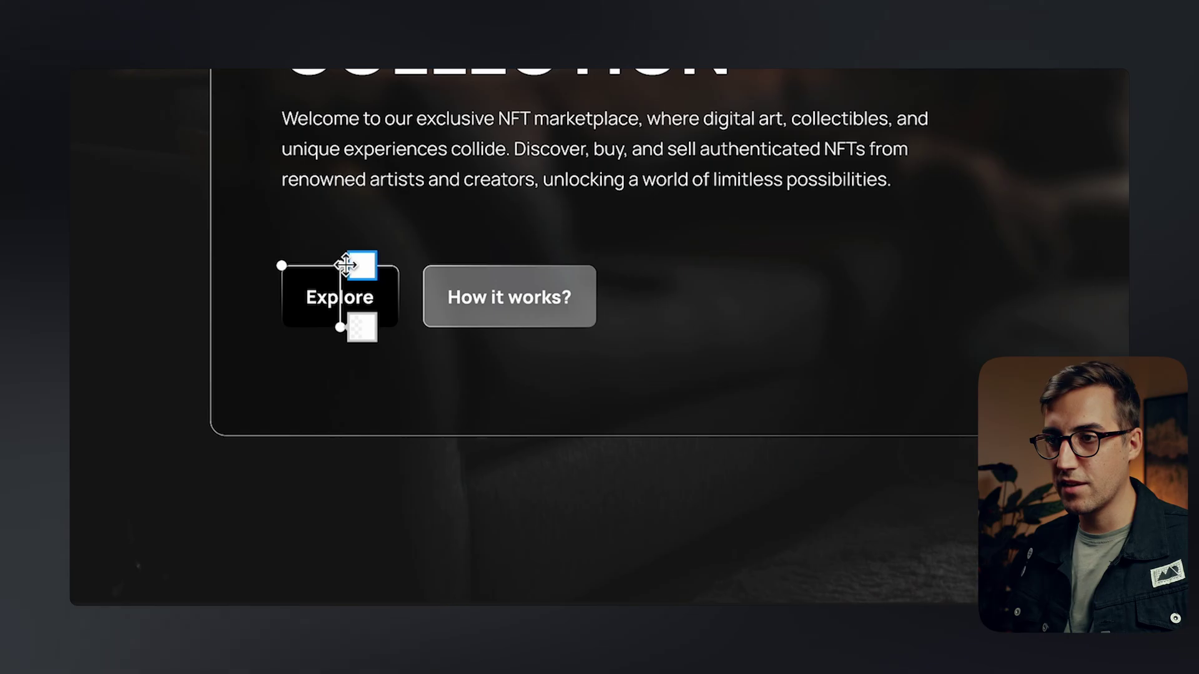
drag(351, 266, 269, 265)
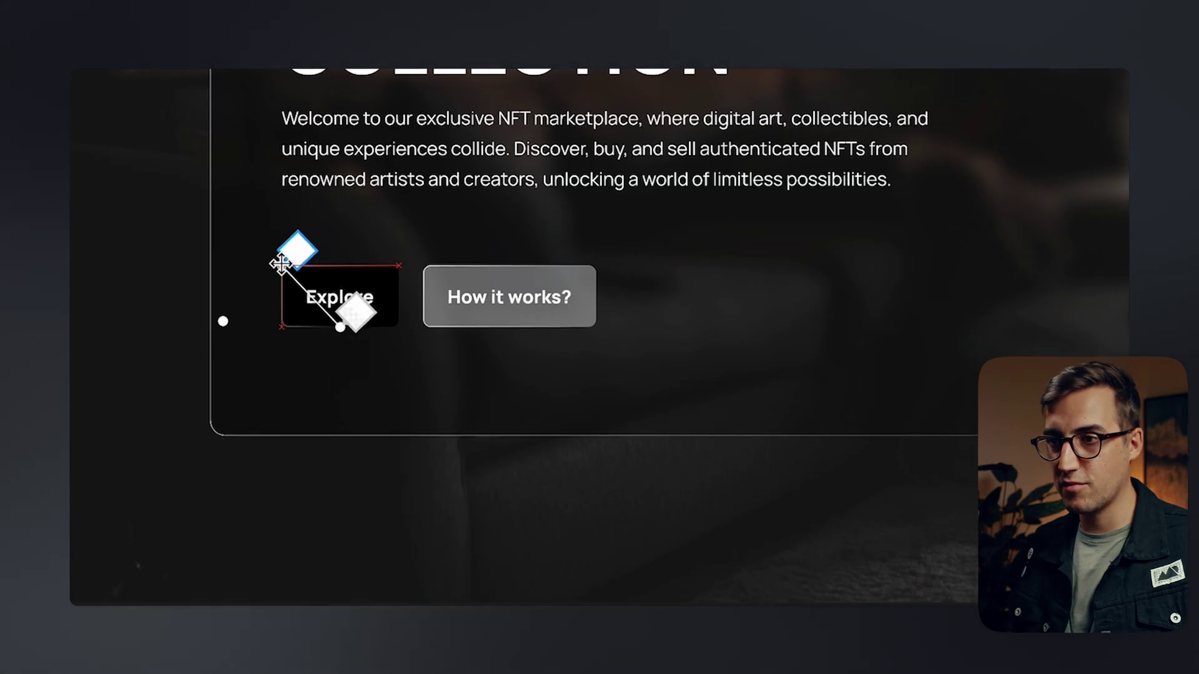
drag(349, 328, 403, 328)
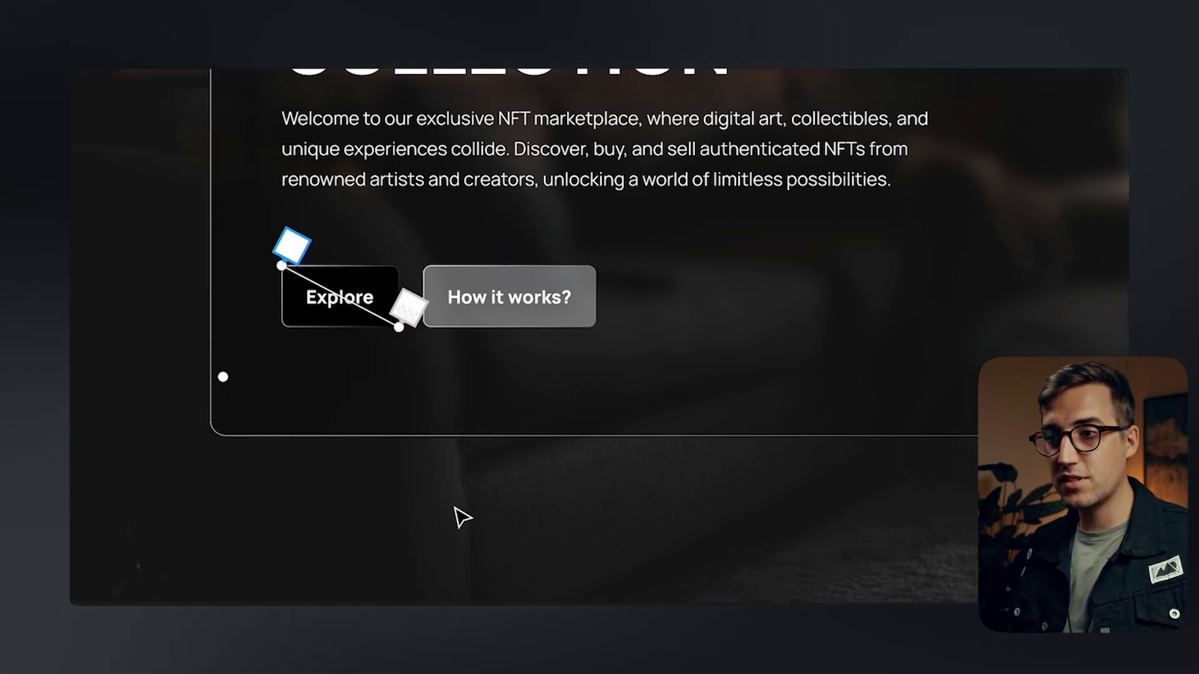
key(Escape)
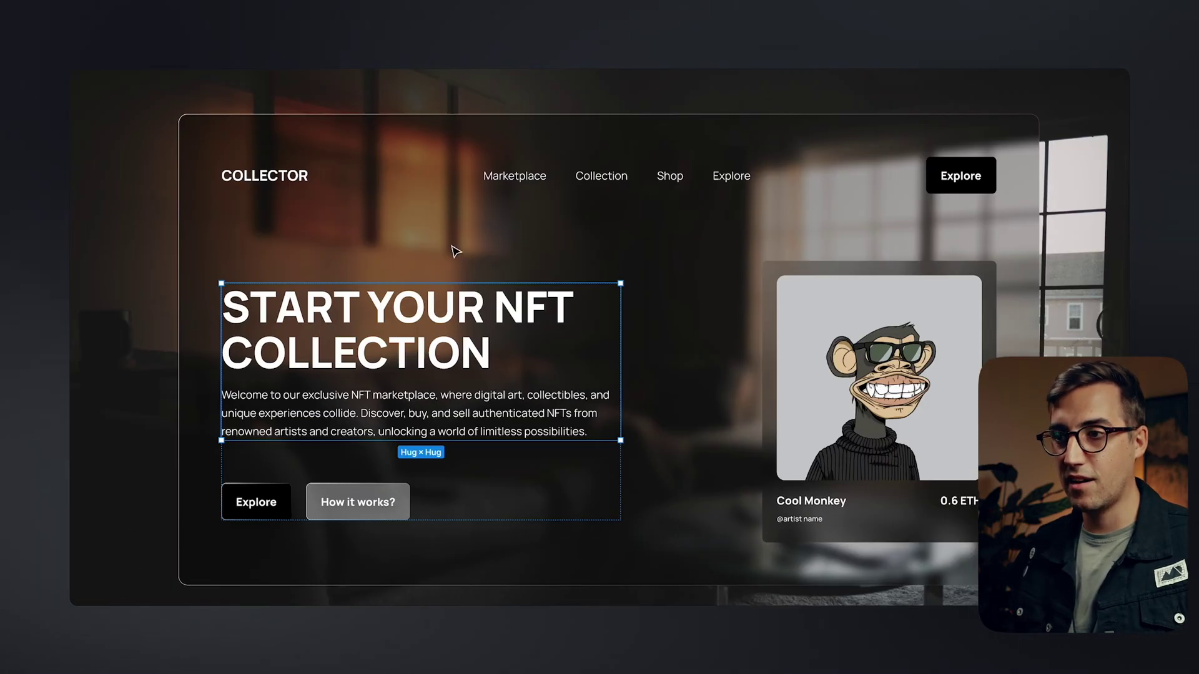
- Give the navigation bar's Explore button a shortened gradient outline by dragging its gradient handle
key(Escape)
click(521, 372)
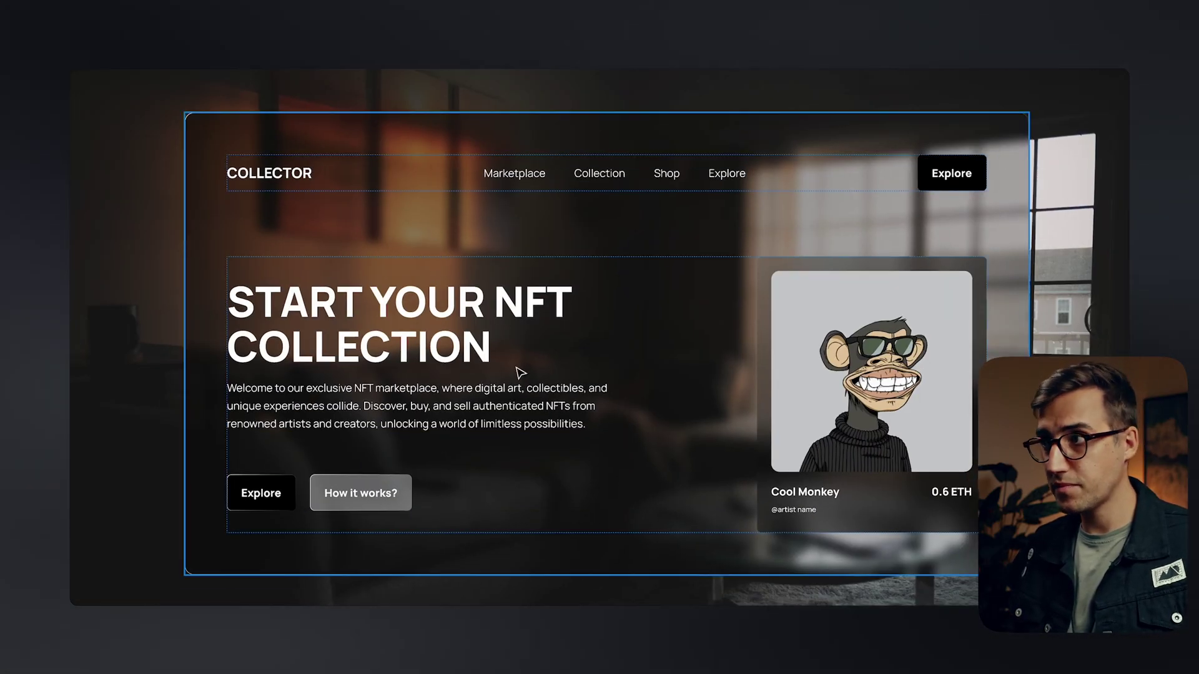
double_click(964, 173)
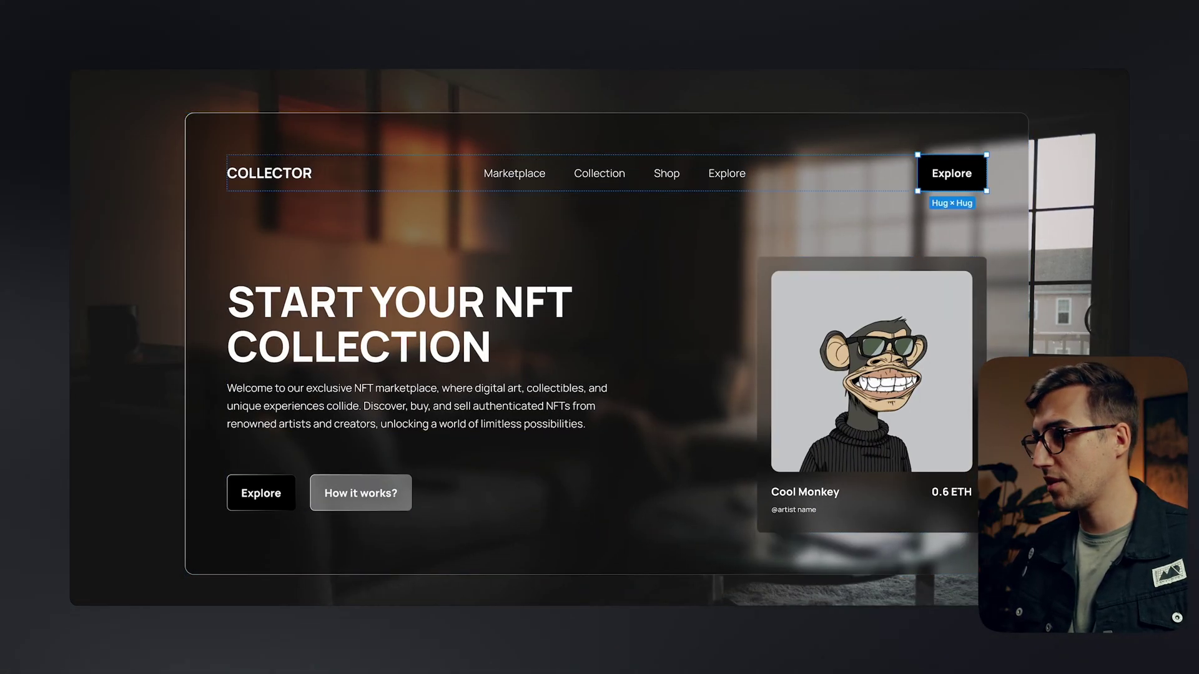
key(Escape)
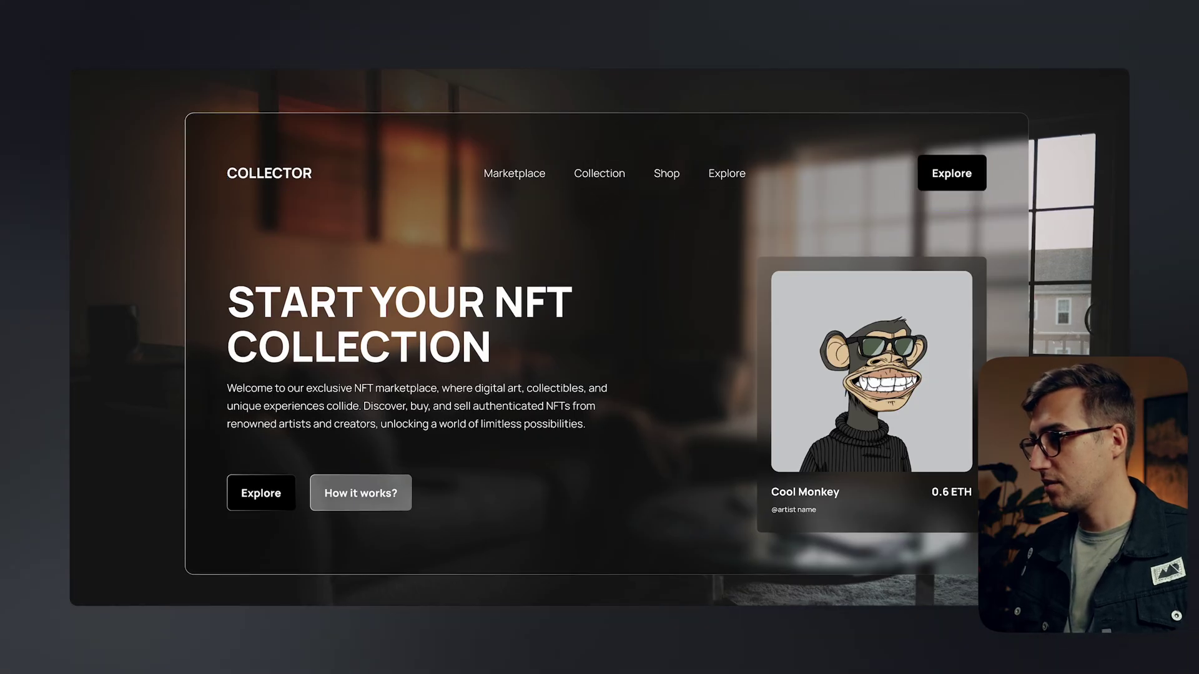
click(952, 173)
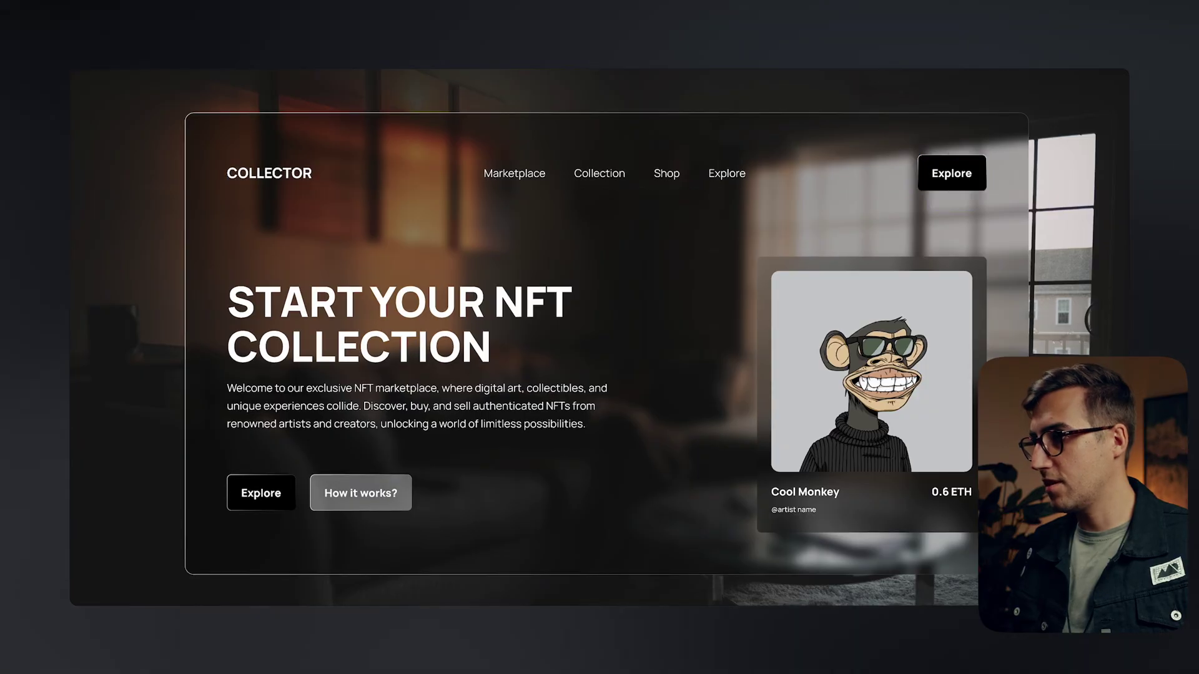
click(954, 156)
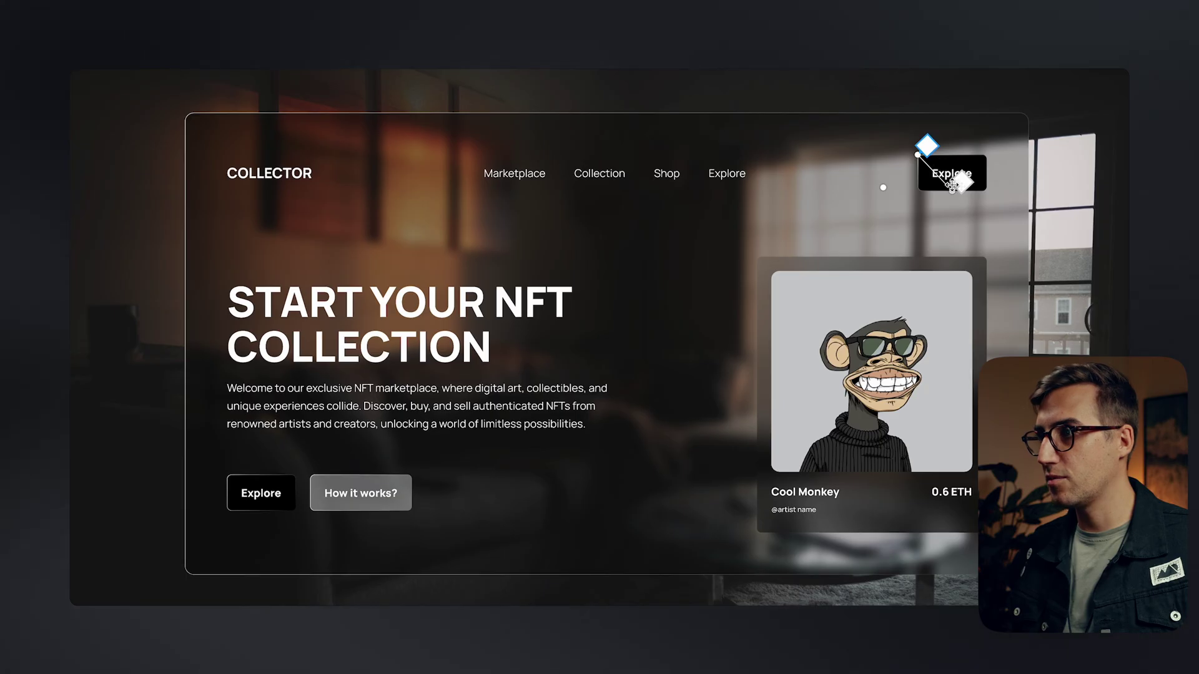
drag(1012, 189, 990, 192)
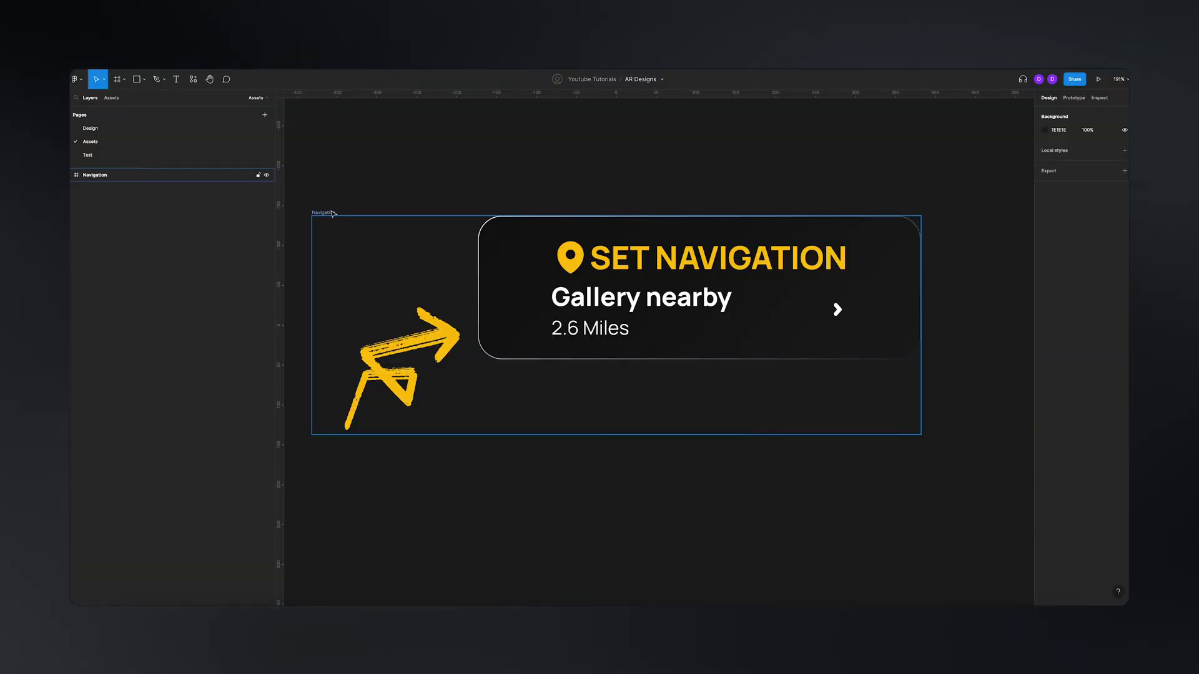
- Bring the Navigation widget onto the Design page's Field of View frame at the top-right
click(137, 176)
click(125, 129)
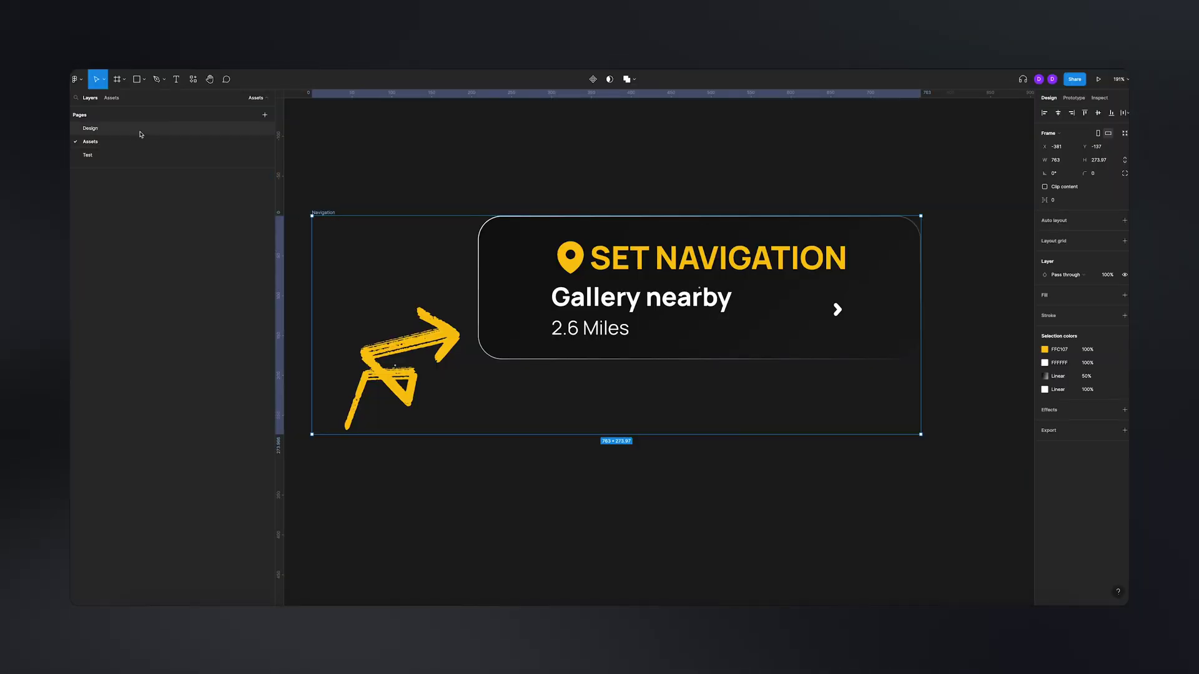
key(ctrl+v)
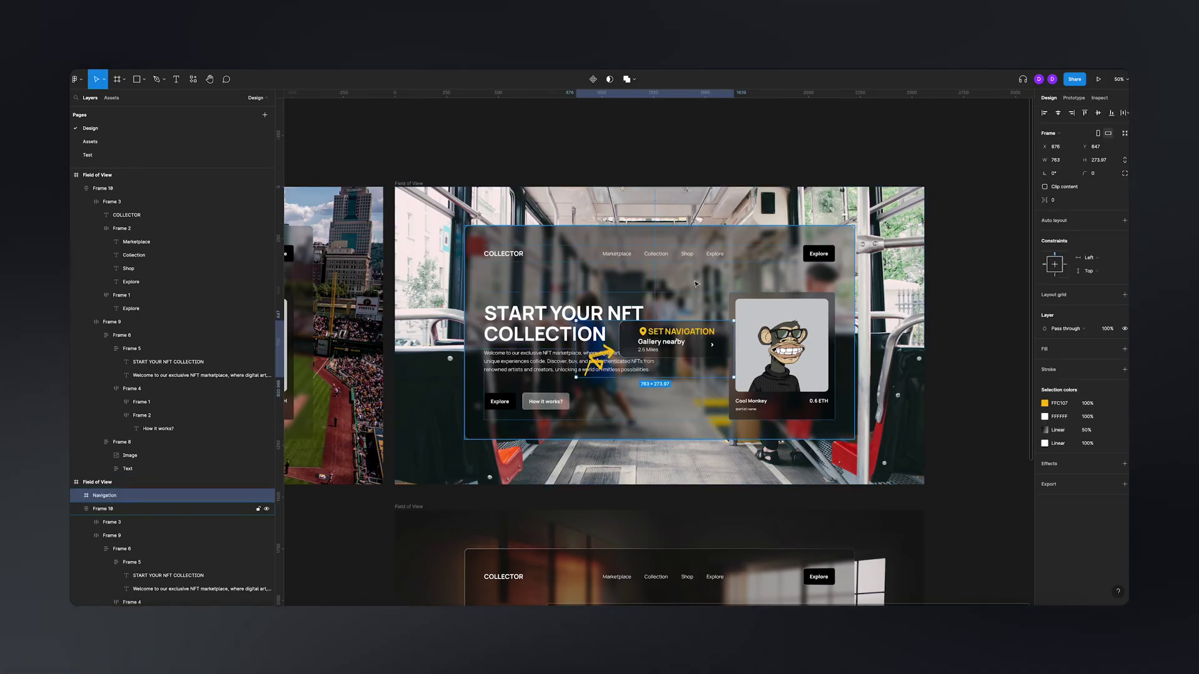
drag(680, 340, 872, 207)
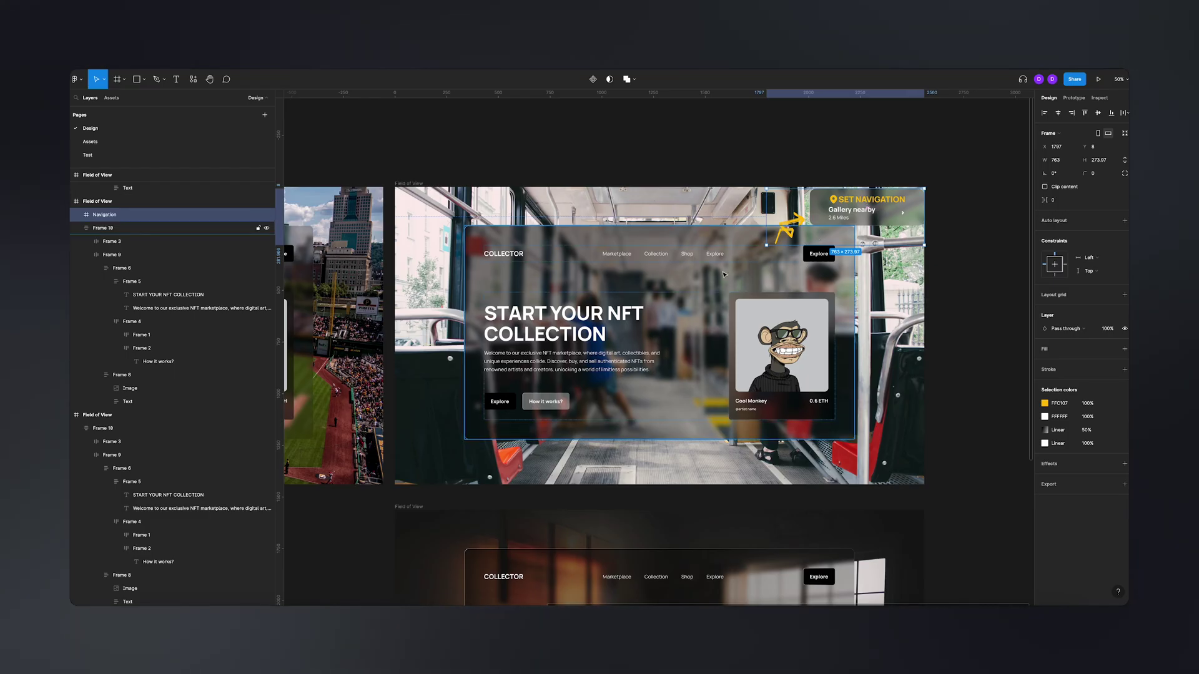
- Shift the main landing panel down and to the left
drag(724, 275, 663, 279)
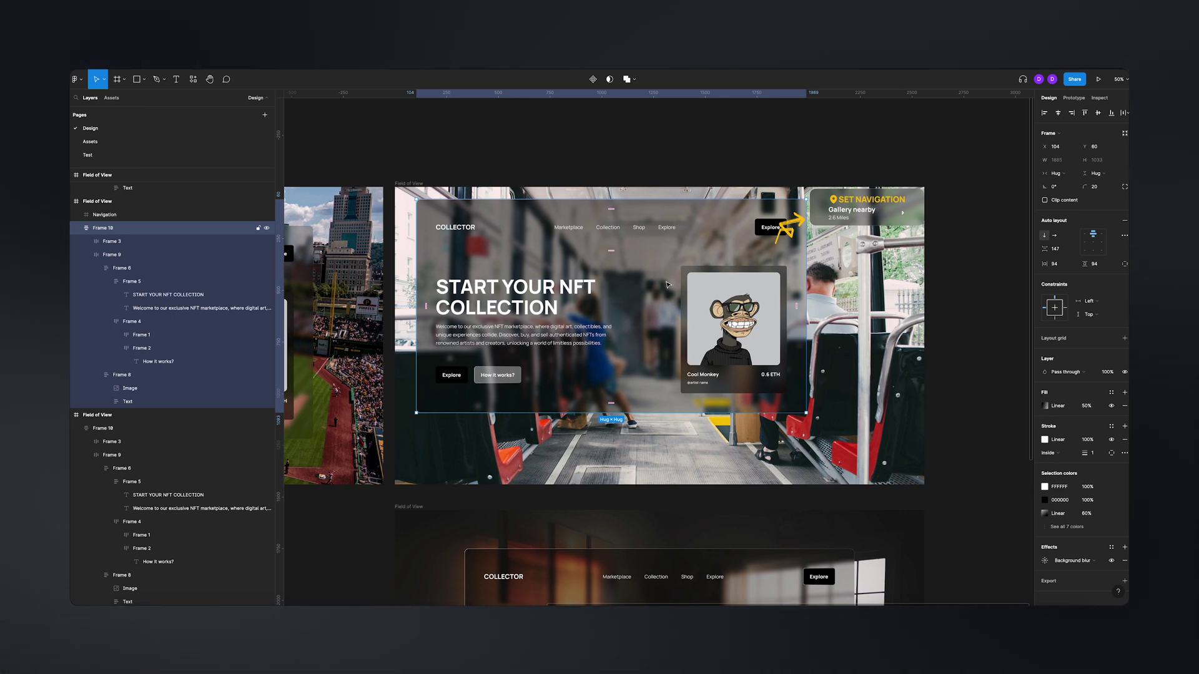
key(ctrl+z)
key(ctrl+z)
key(ctrl+z)
key(ctrl+z)
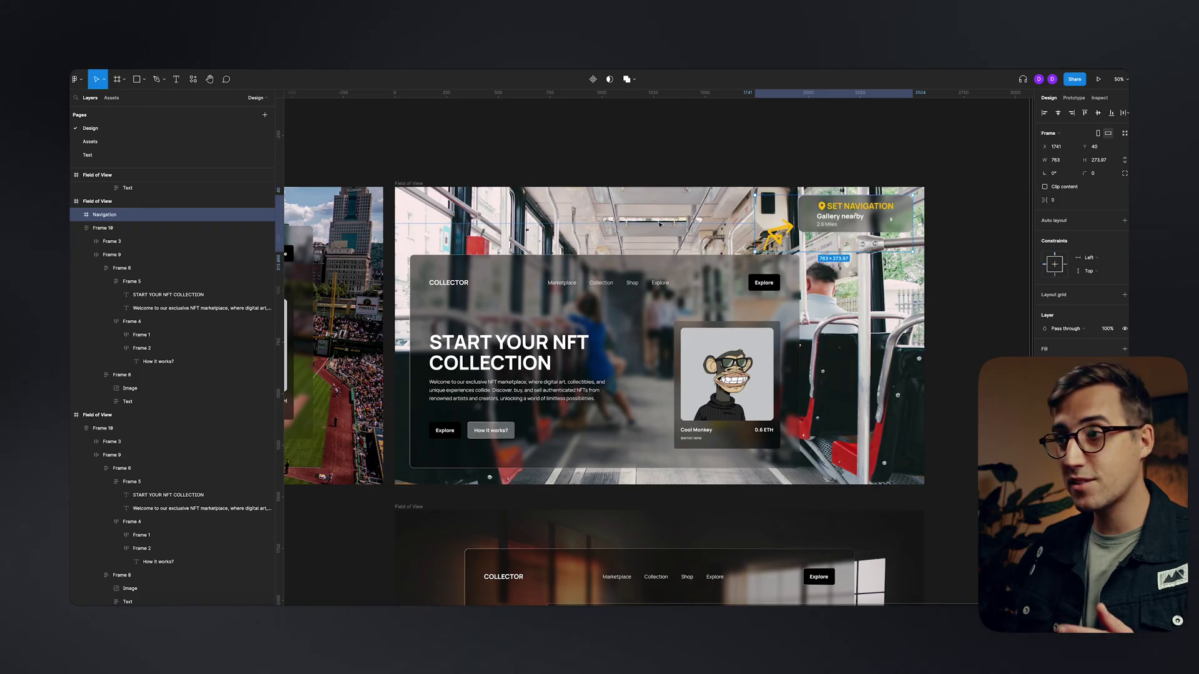
click(766, 173)
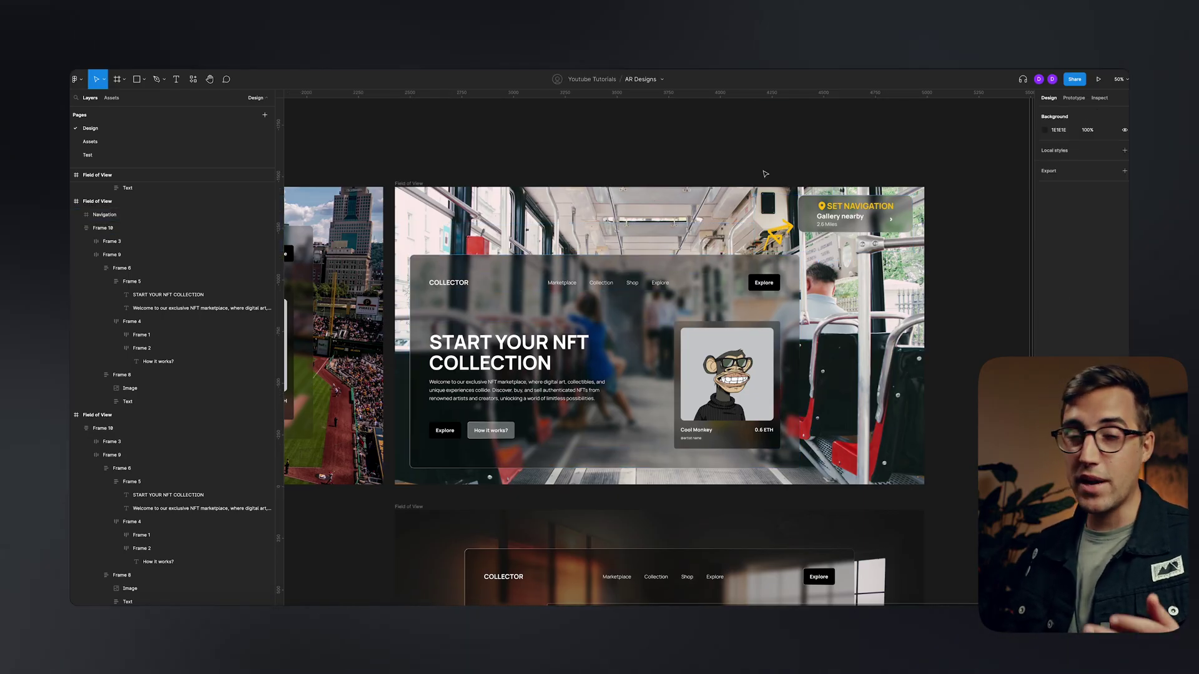